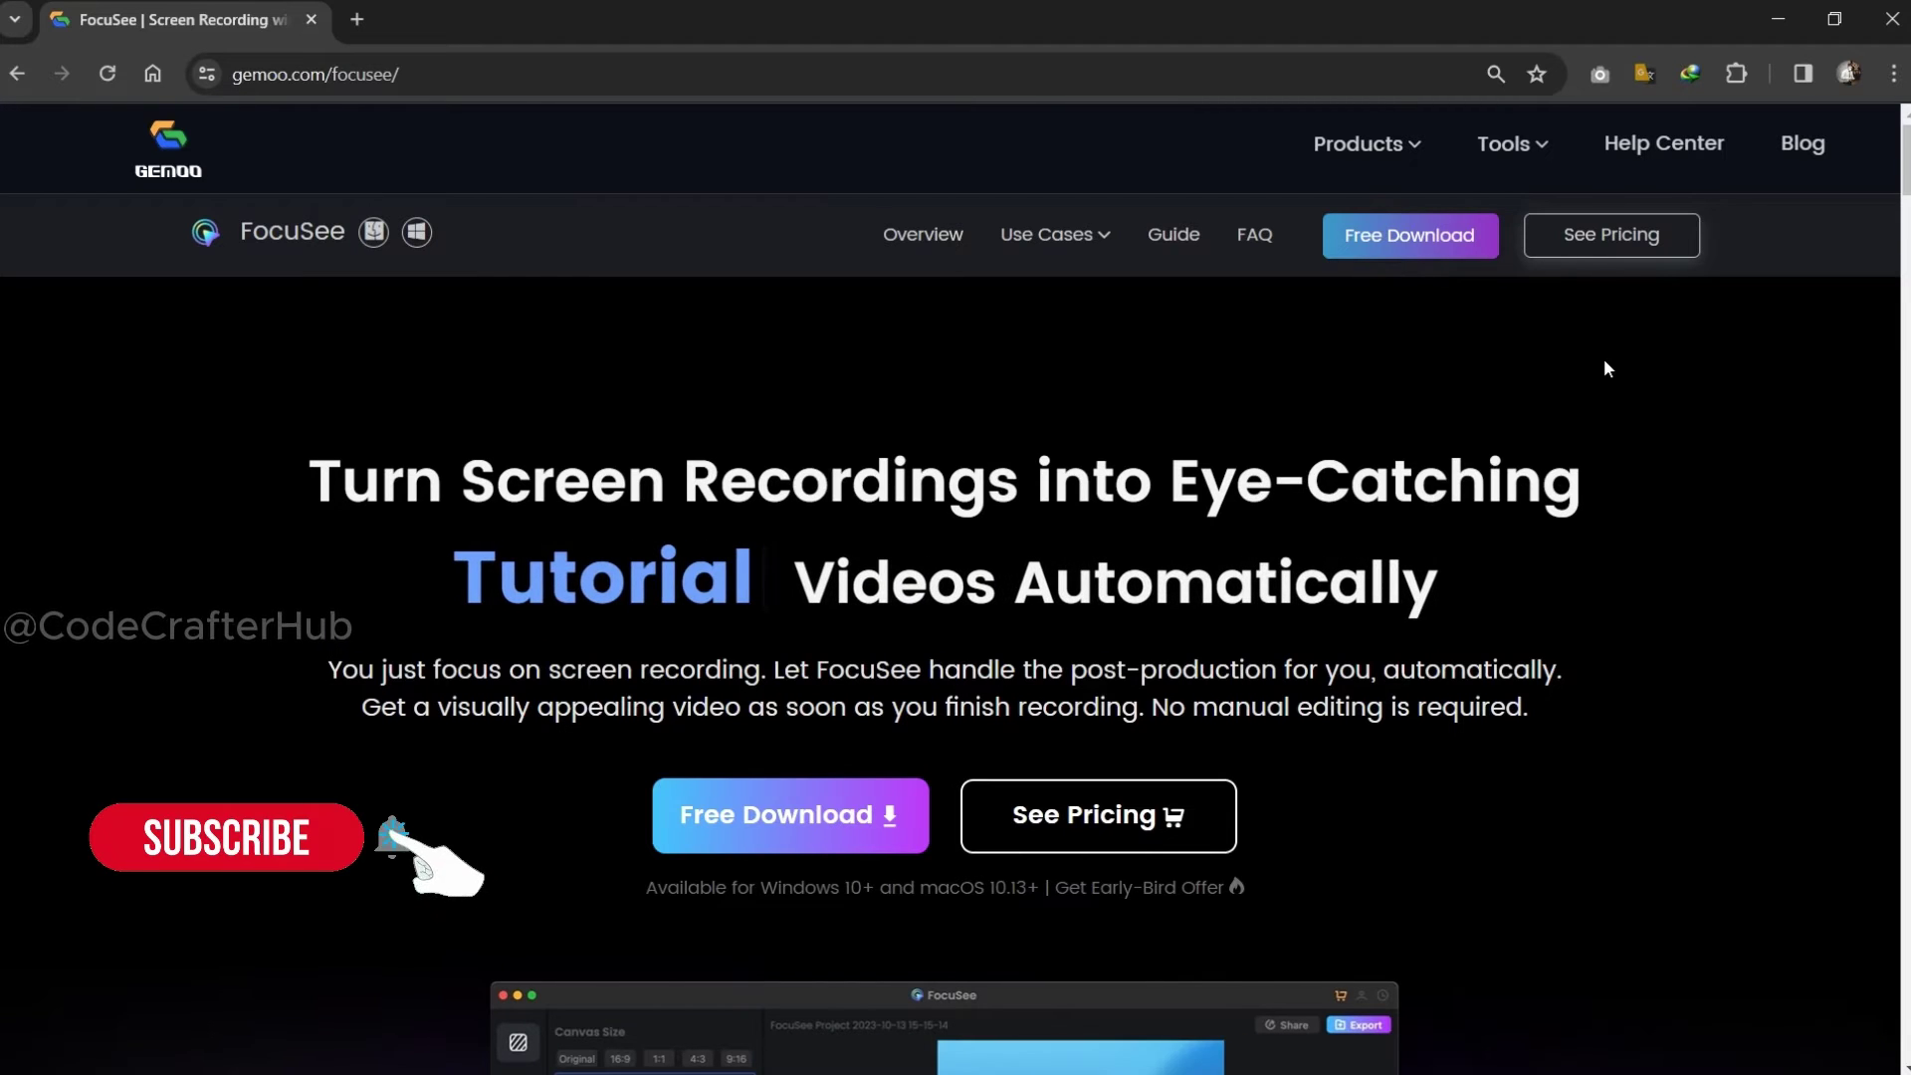
Download the FocuSee setup file focusee-en-v1-setup.exe and run it to install the program
left_click(1429, 247)
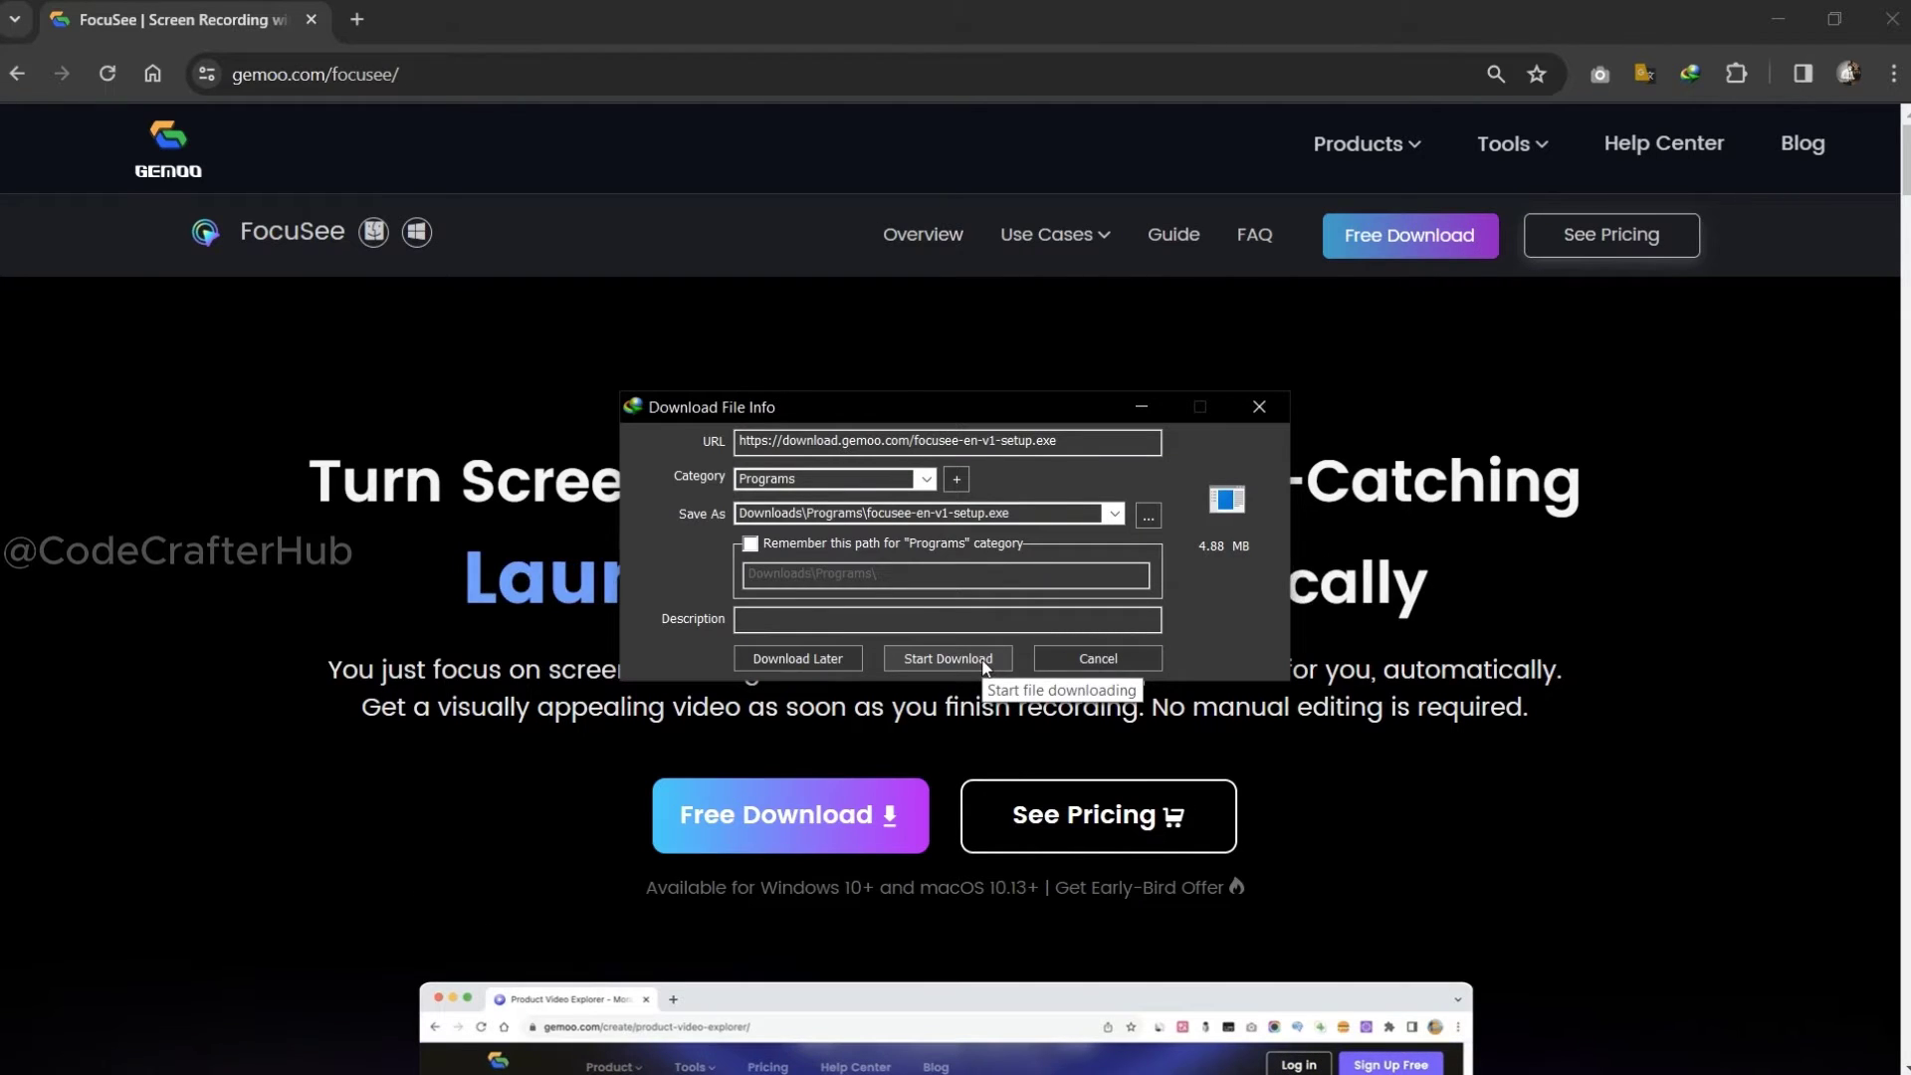
left_click(948, 657)
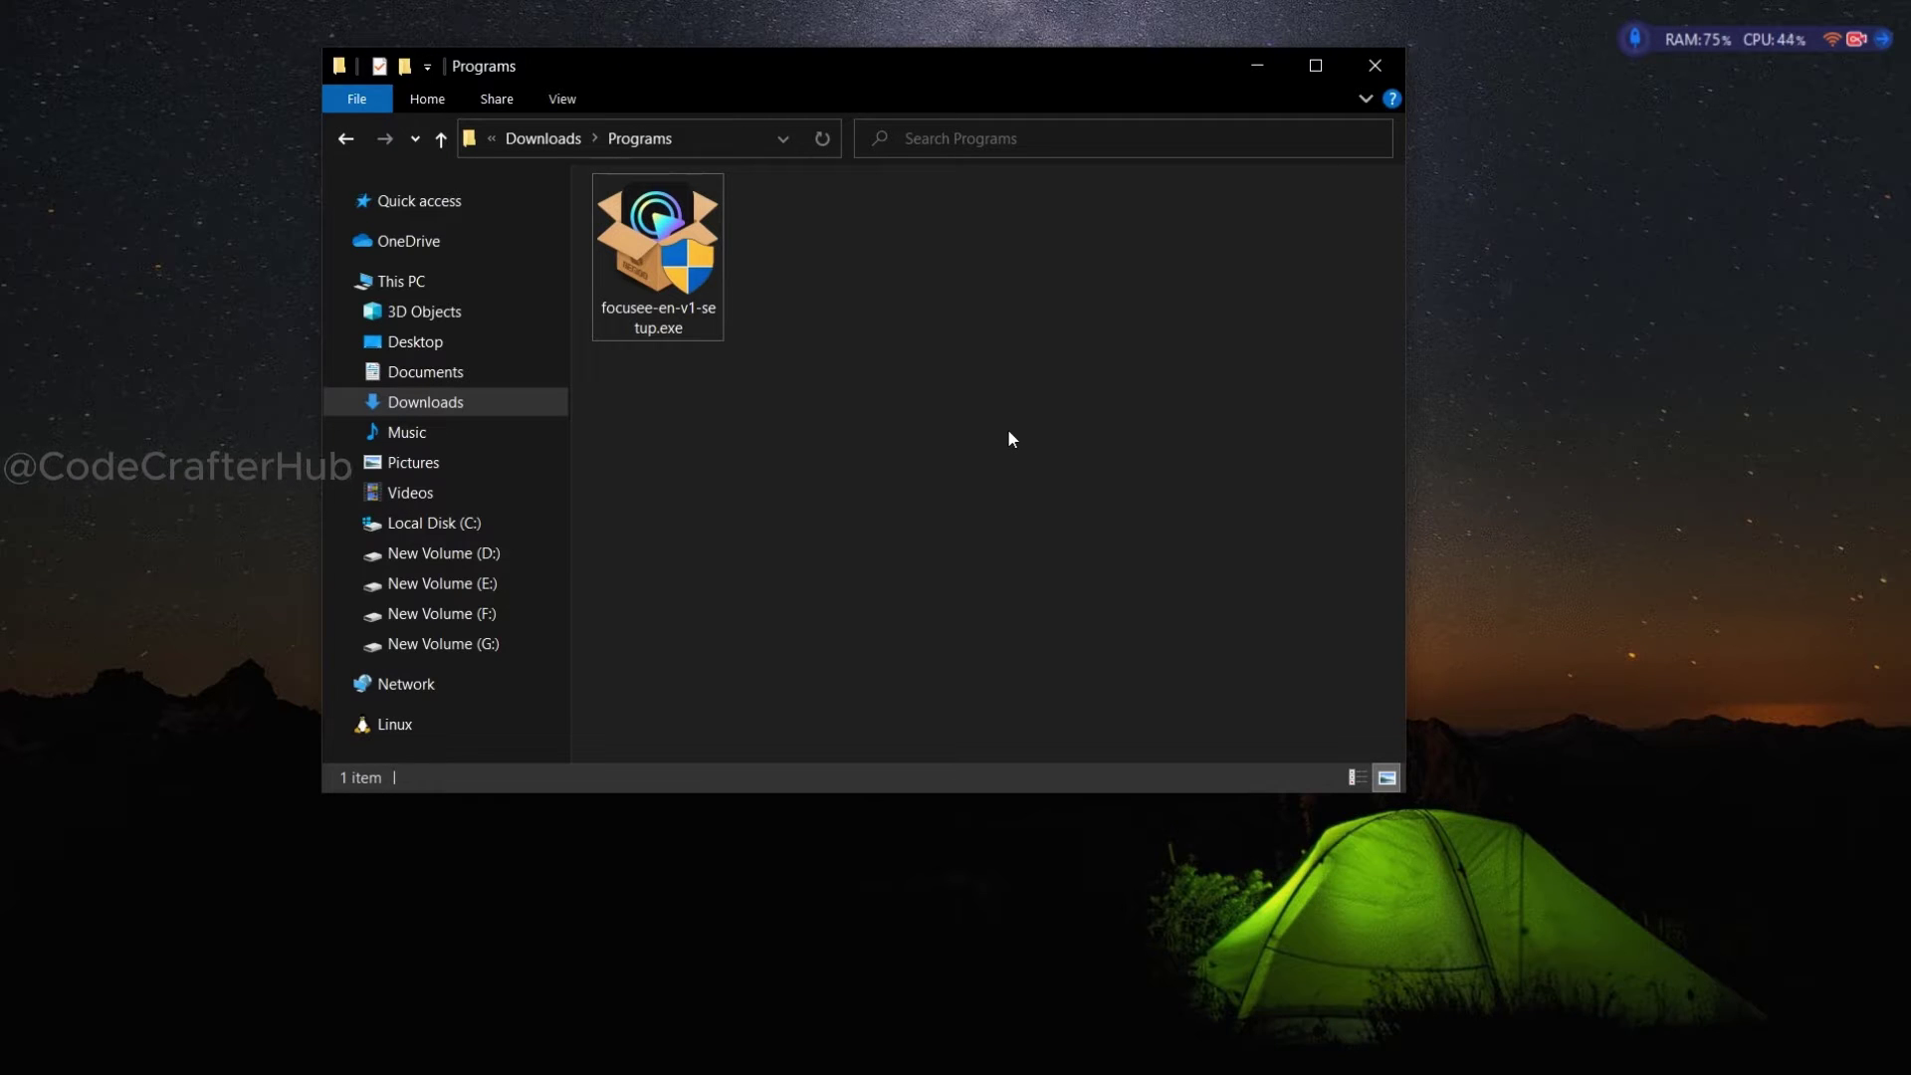
left_click(694, 282)
right_click(694, 282)
left_click(774, 317)
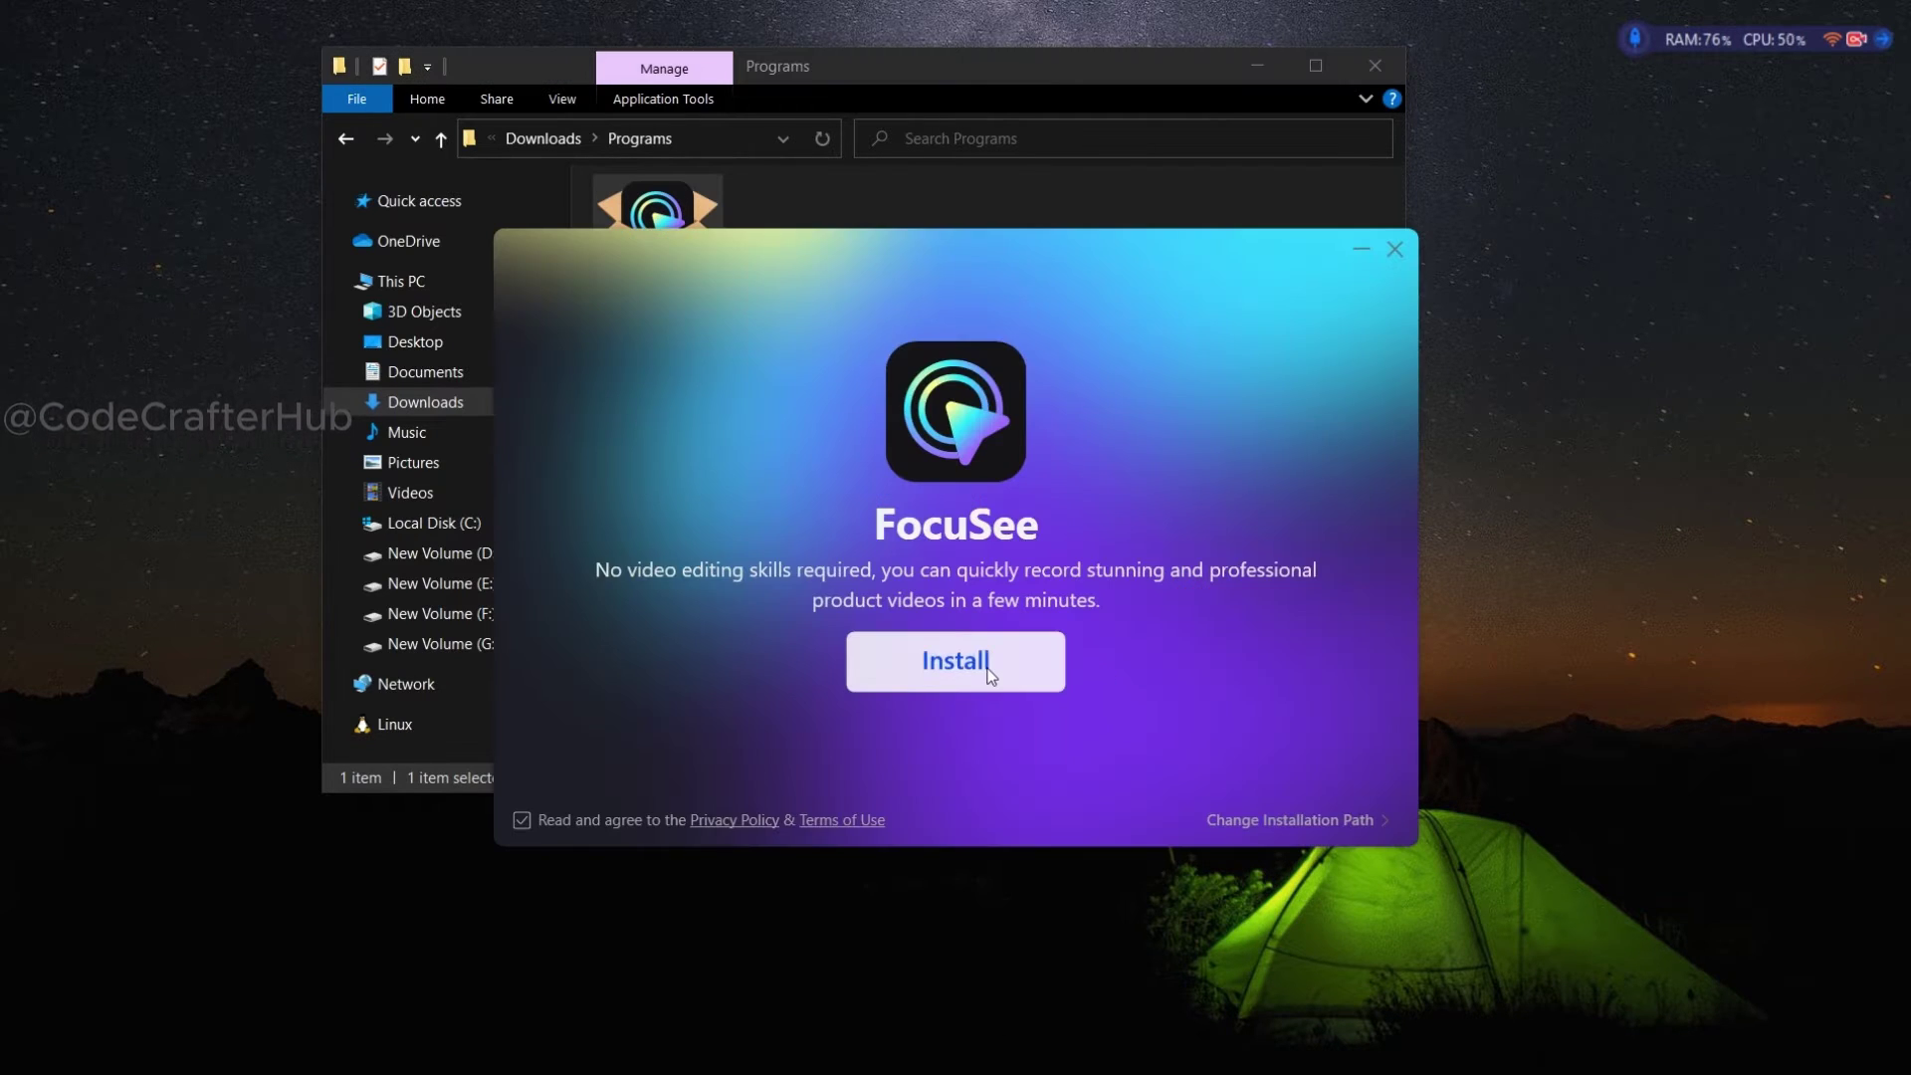
left_click(988, 674)
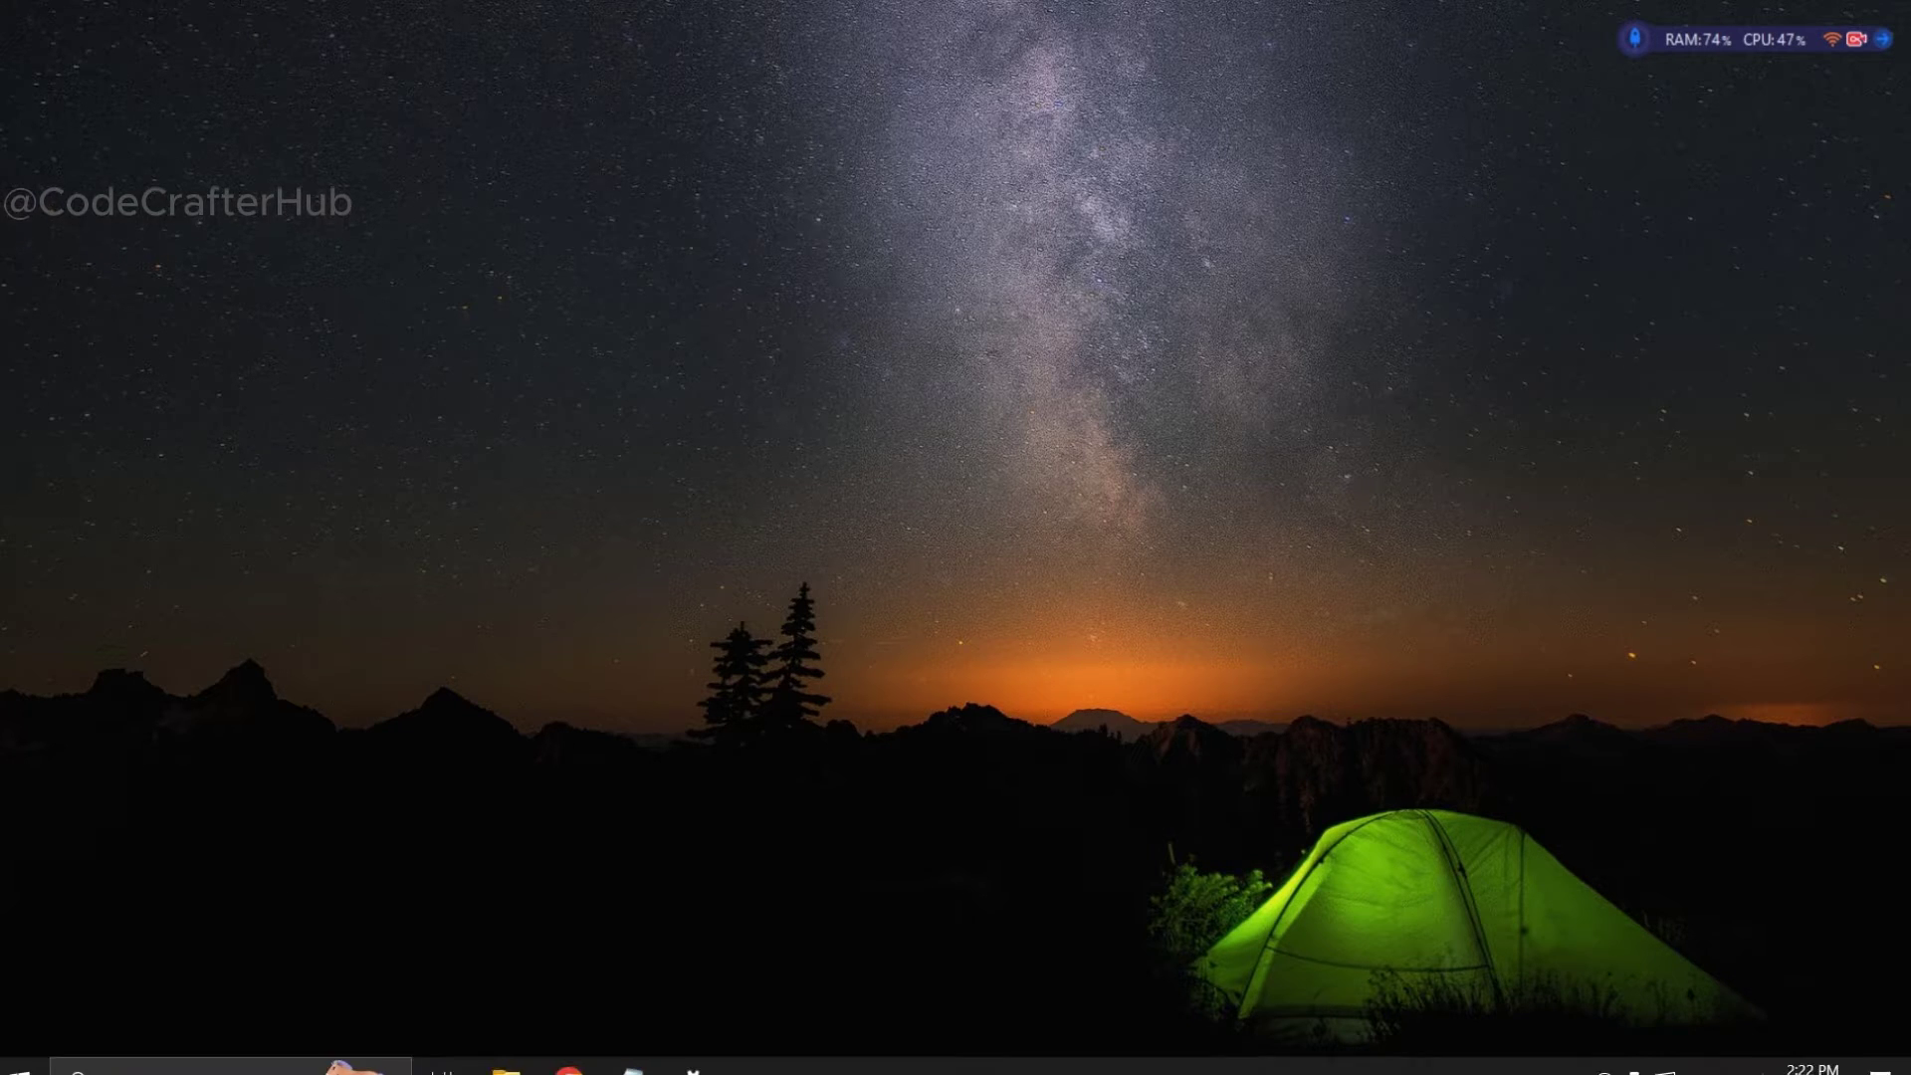
Find and launch the installed FocuSee app, allowing it to make changes to the device
left_click(169, 1066)
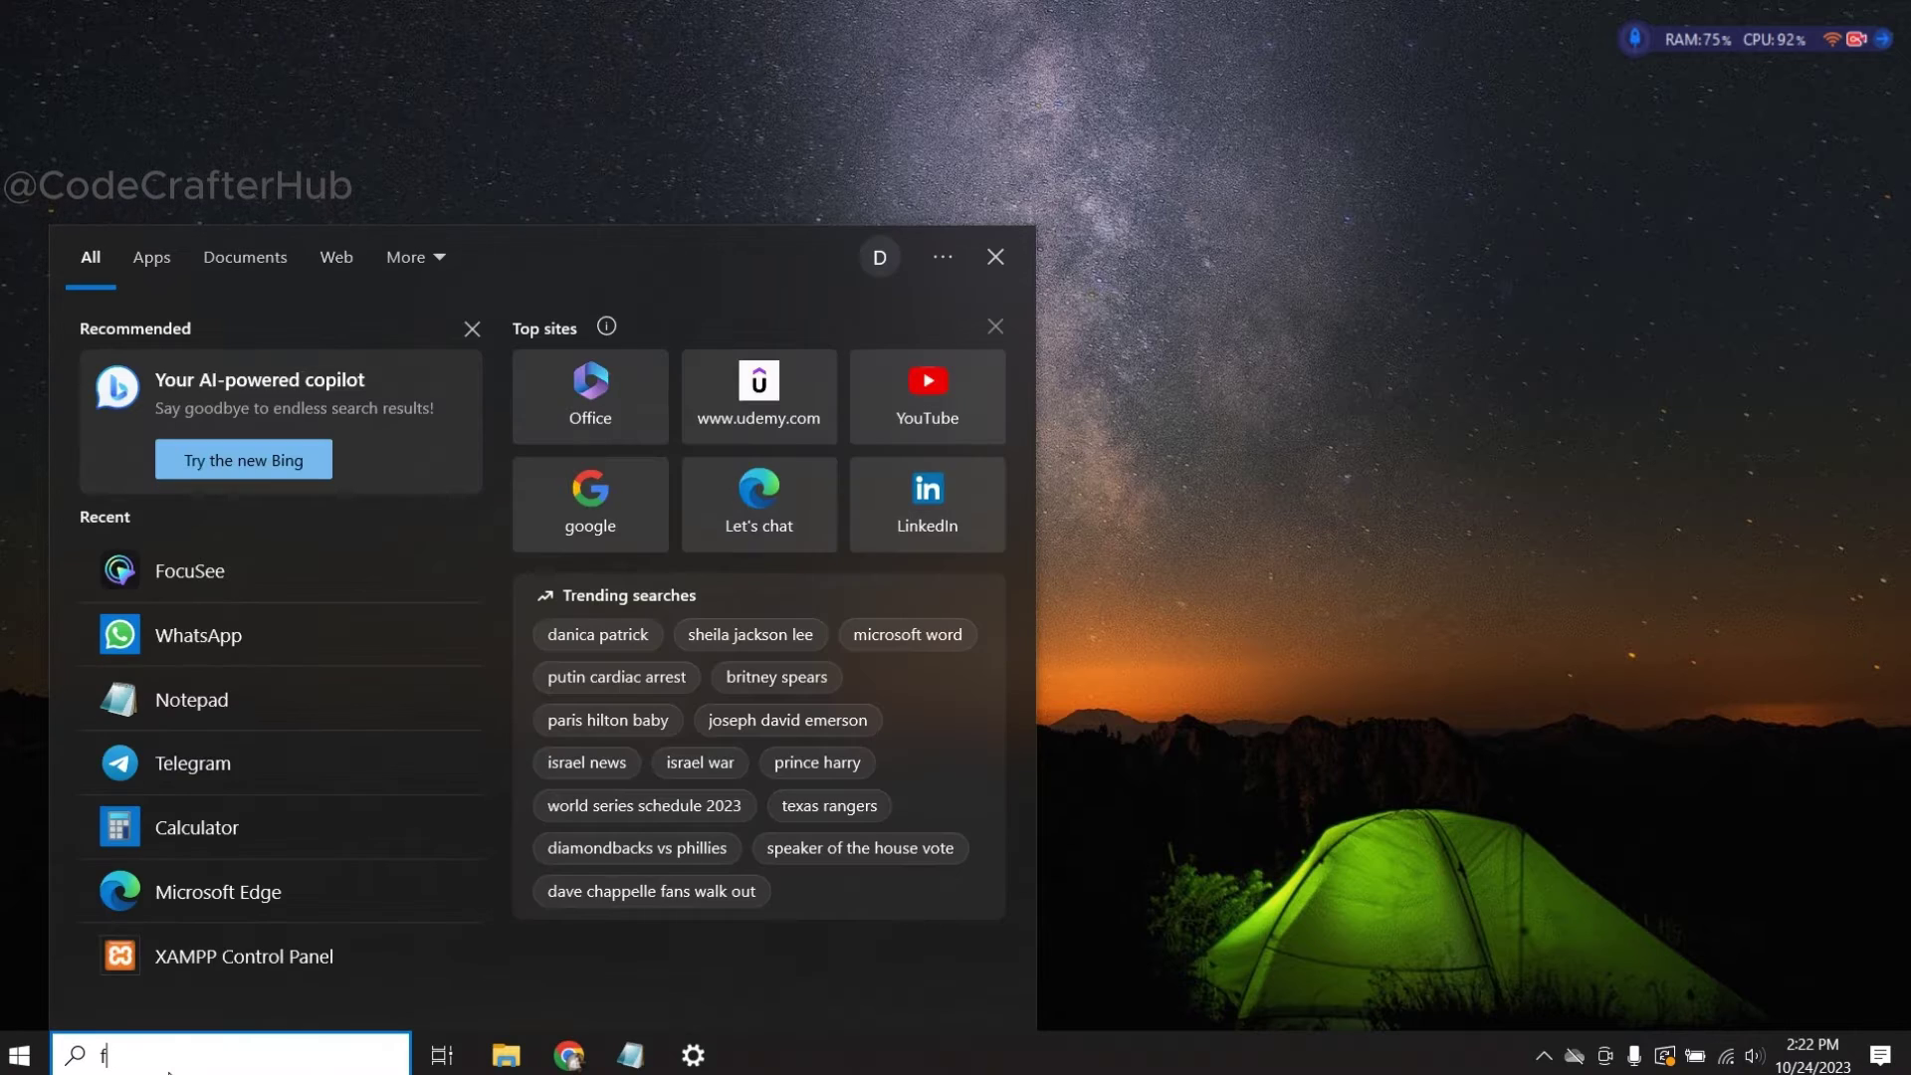
type("focu")
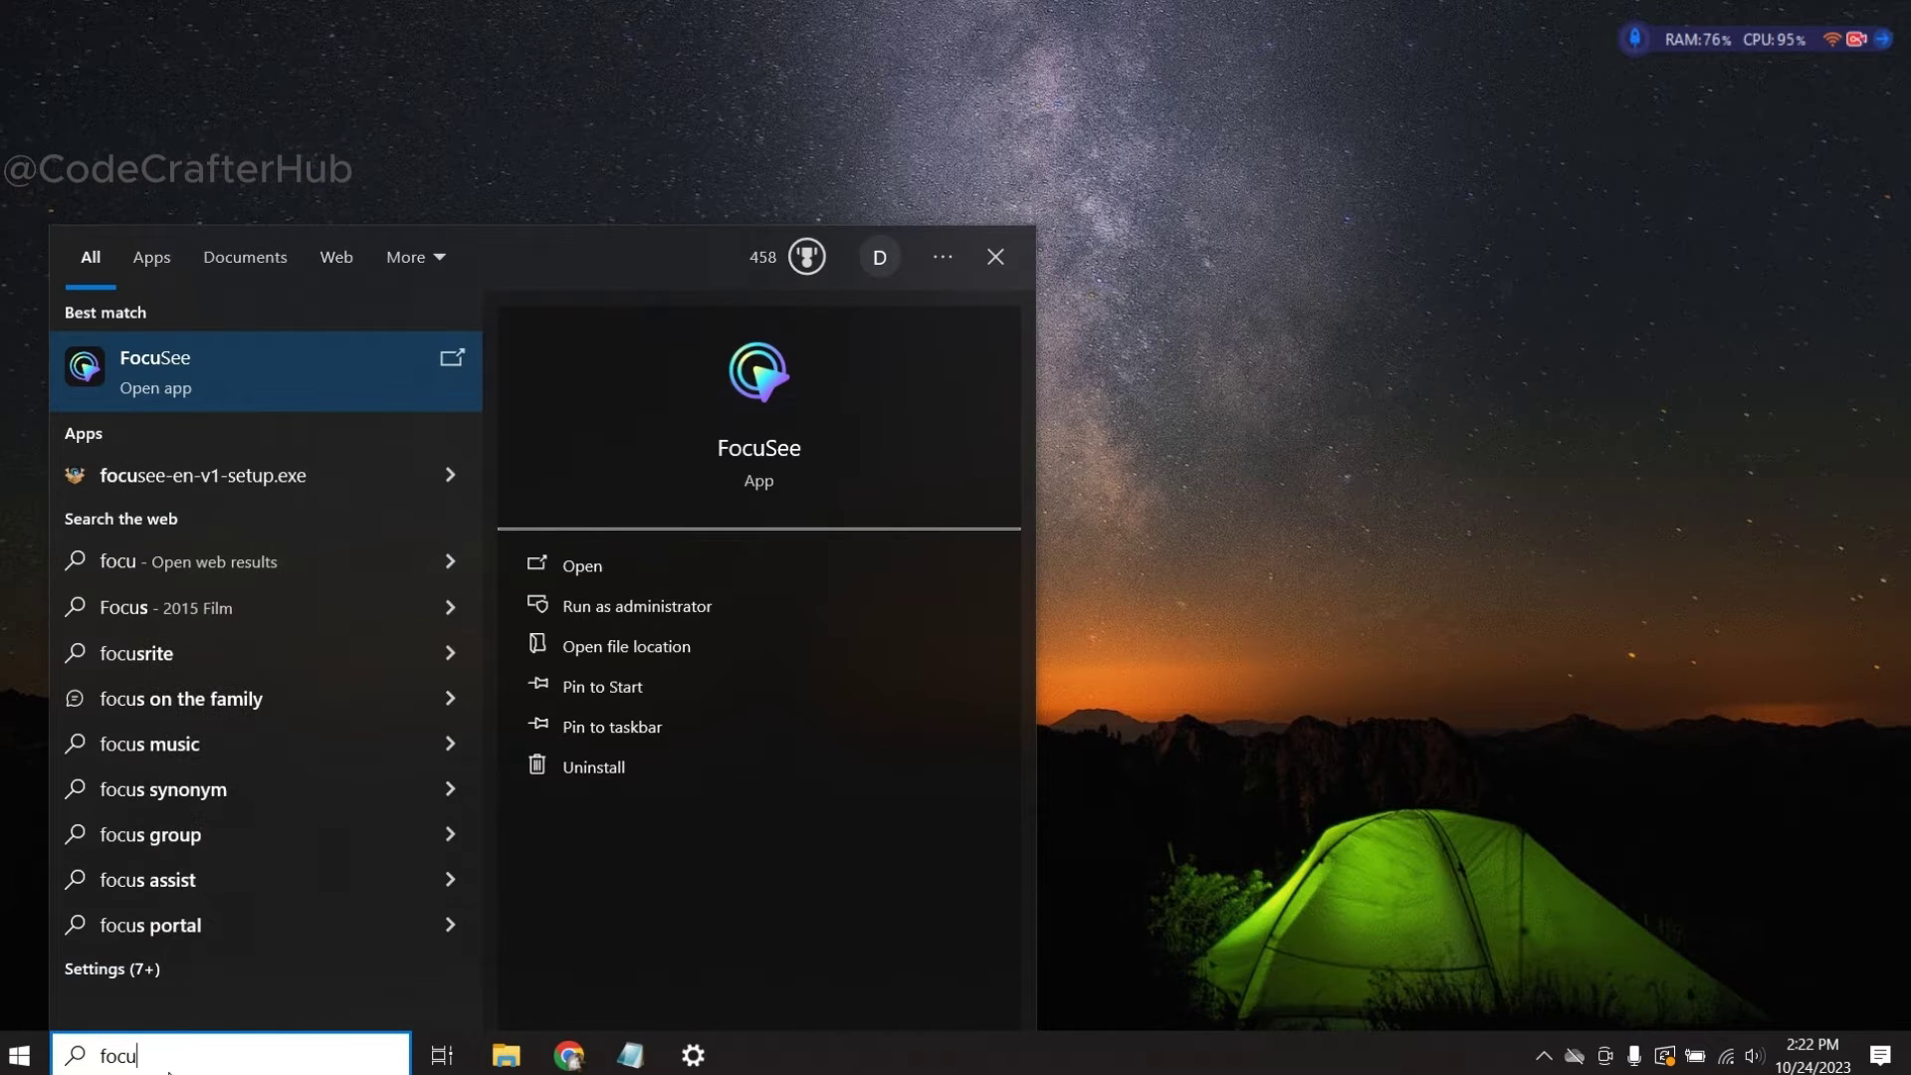
left_click(296, 396)
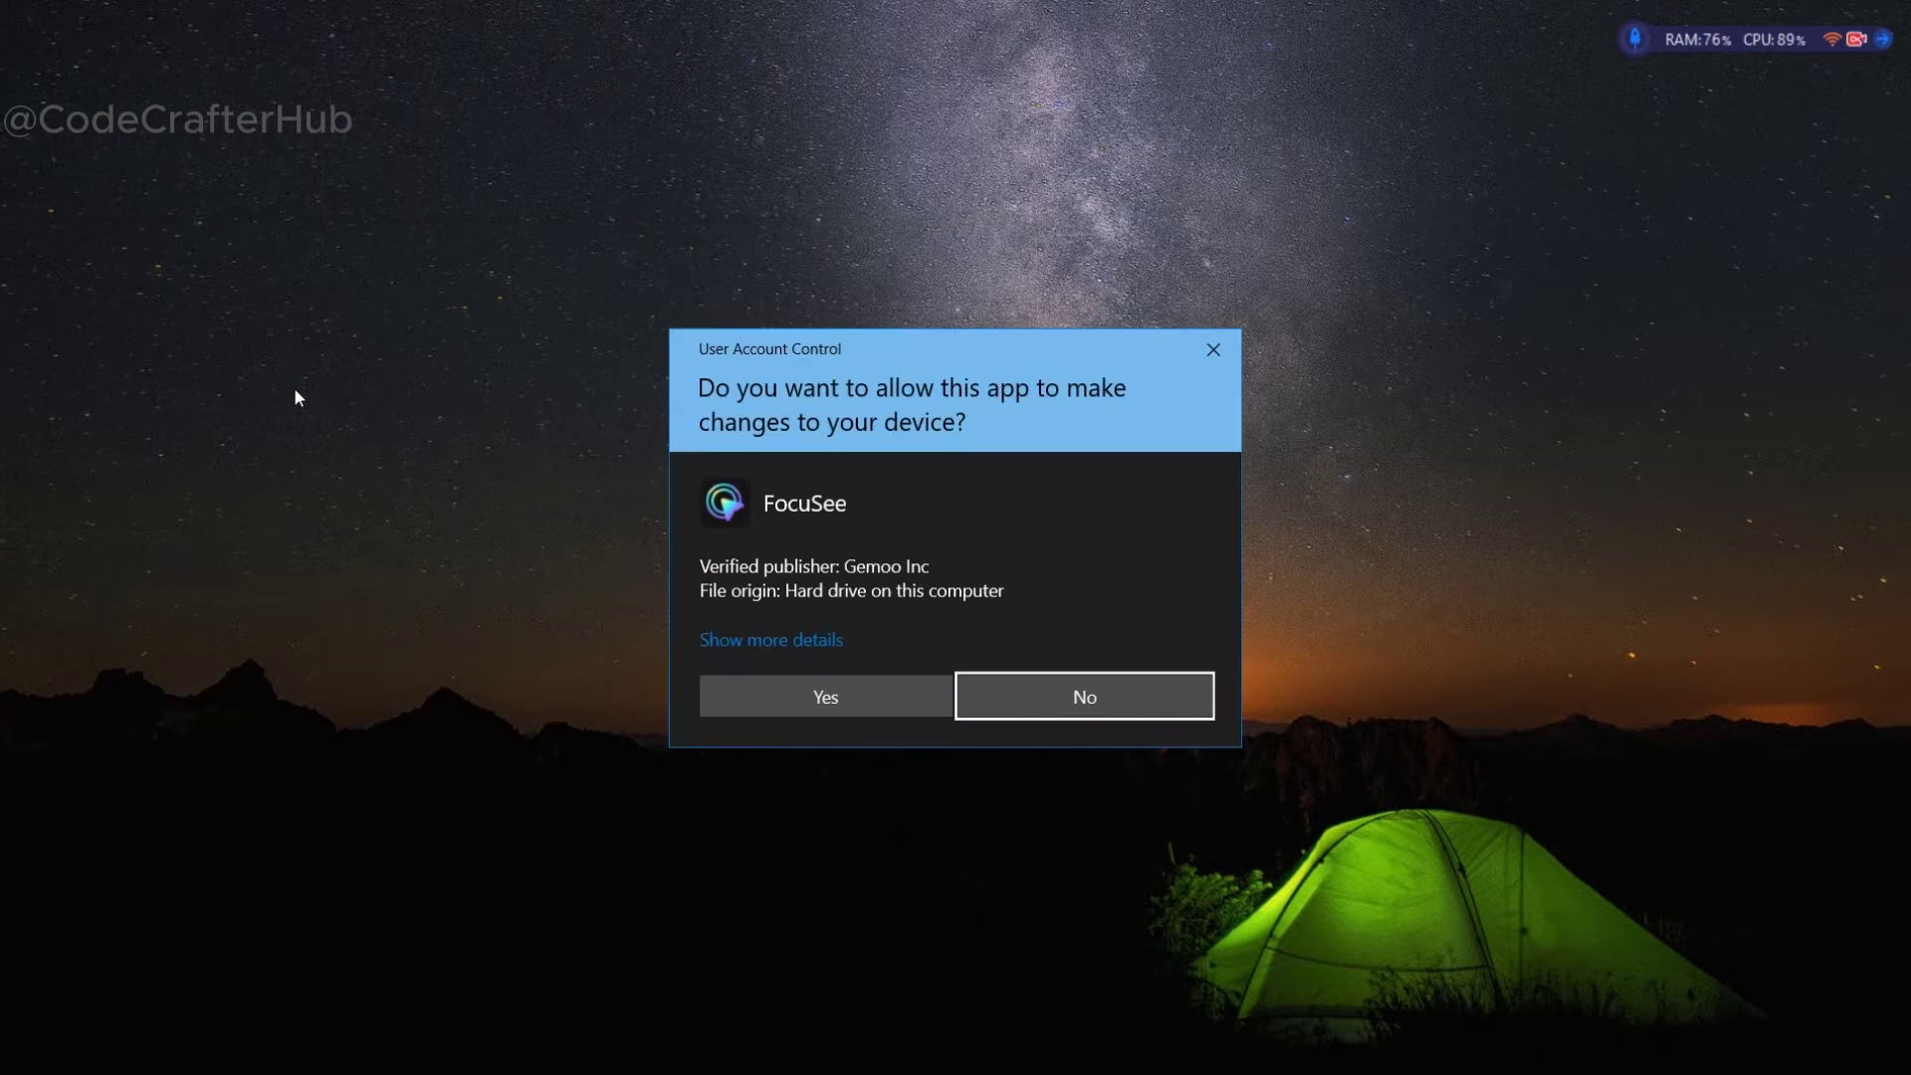
left_click(842, 711)
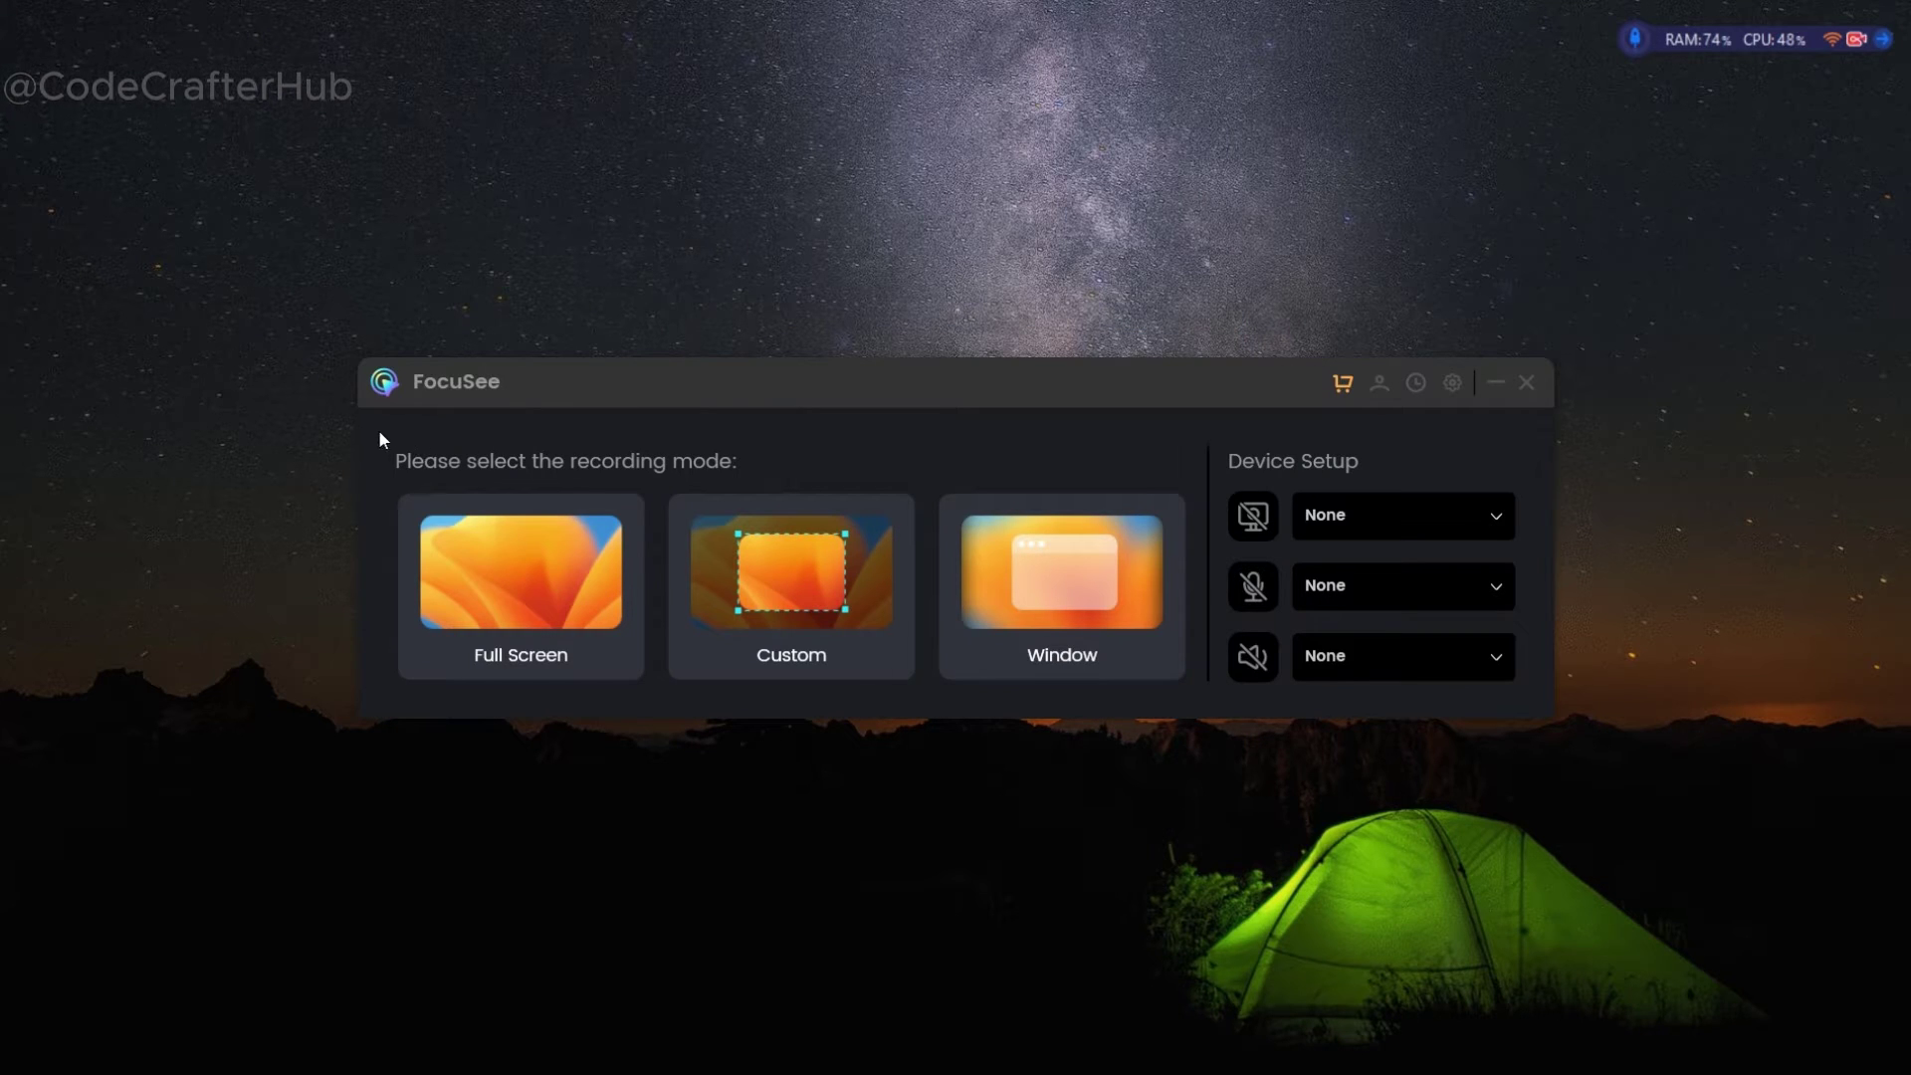
Check the share history, the project history and the available settings entries in FocuSee
left_click(1419, 386)
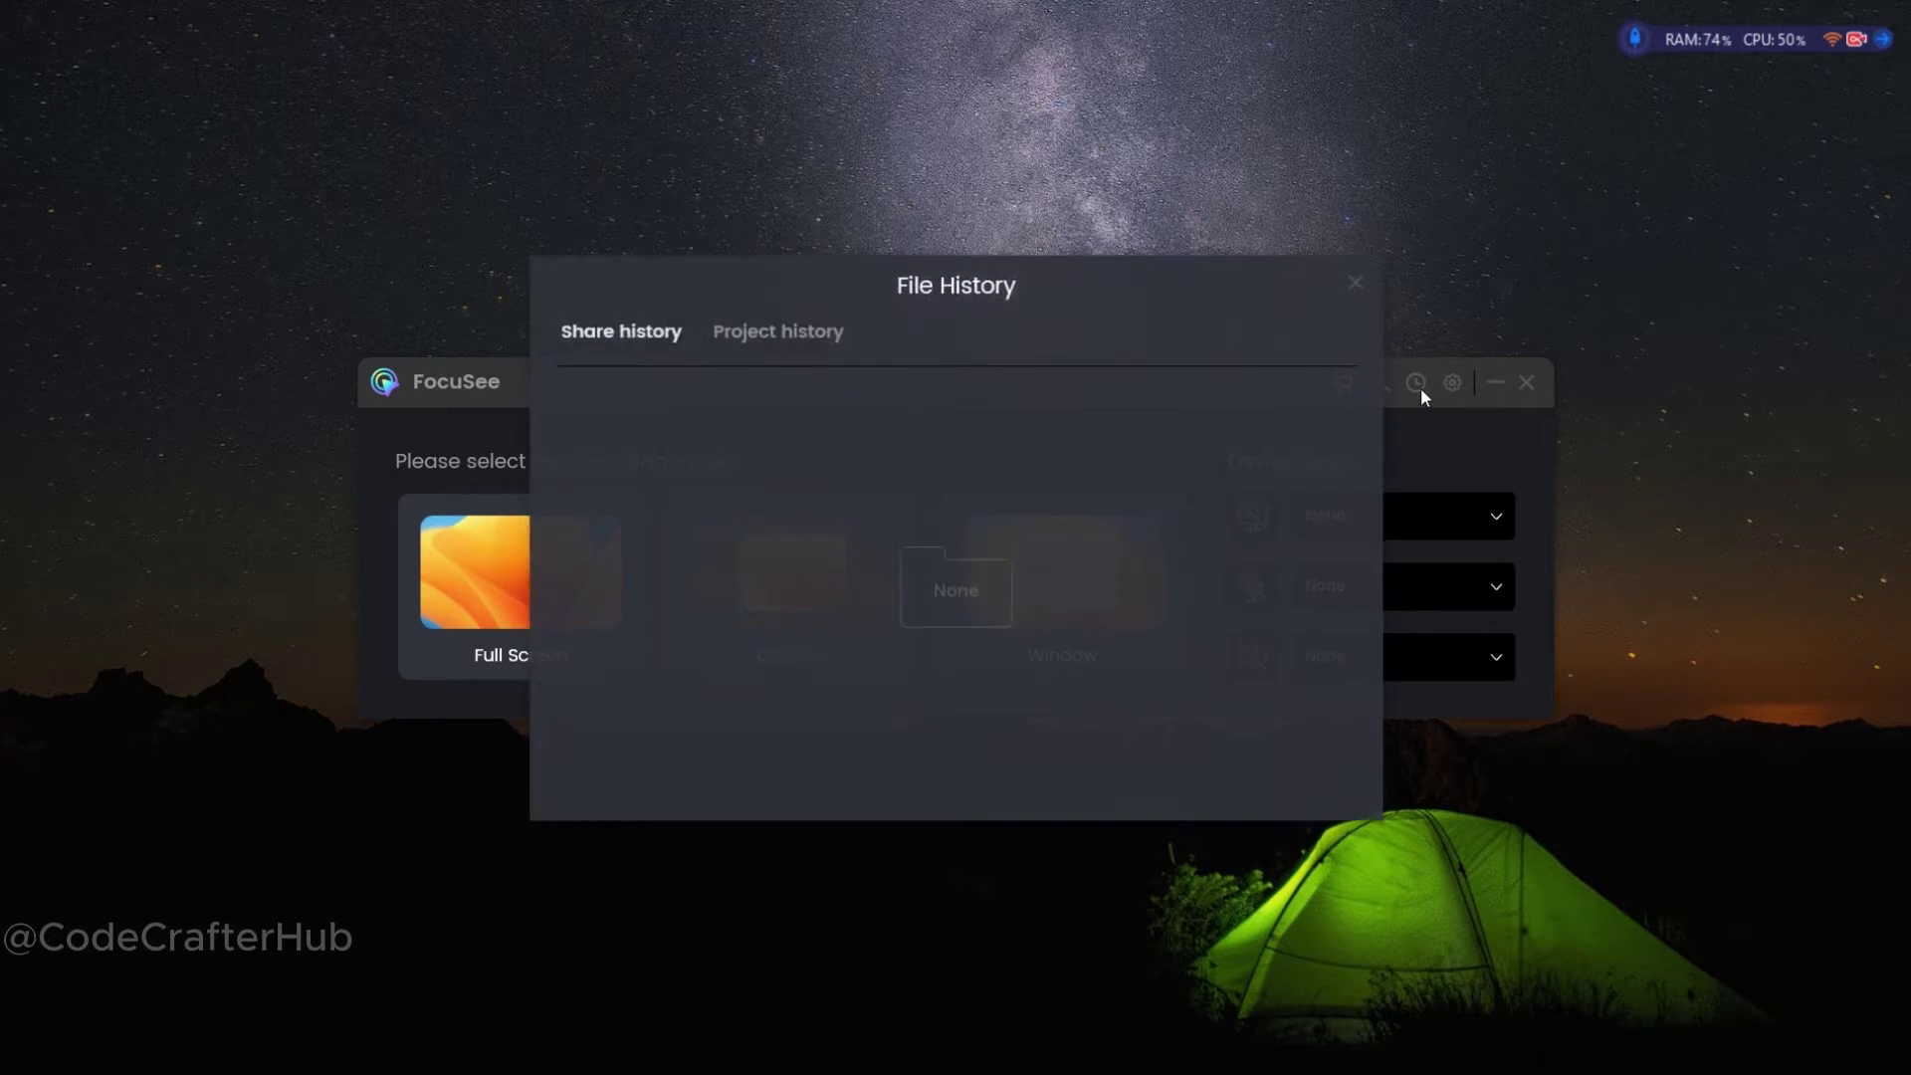
left_click(770, 328)
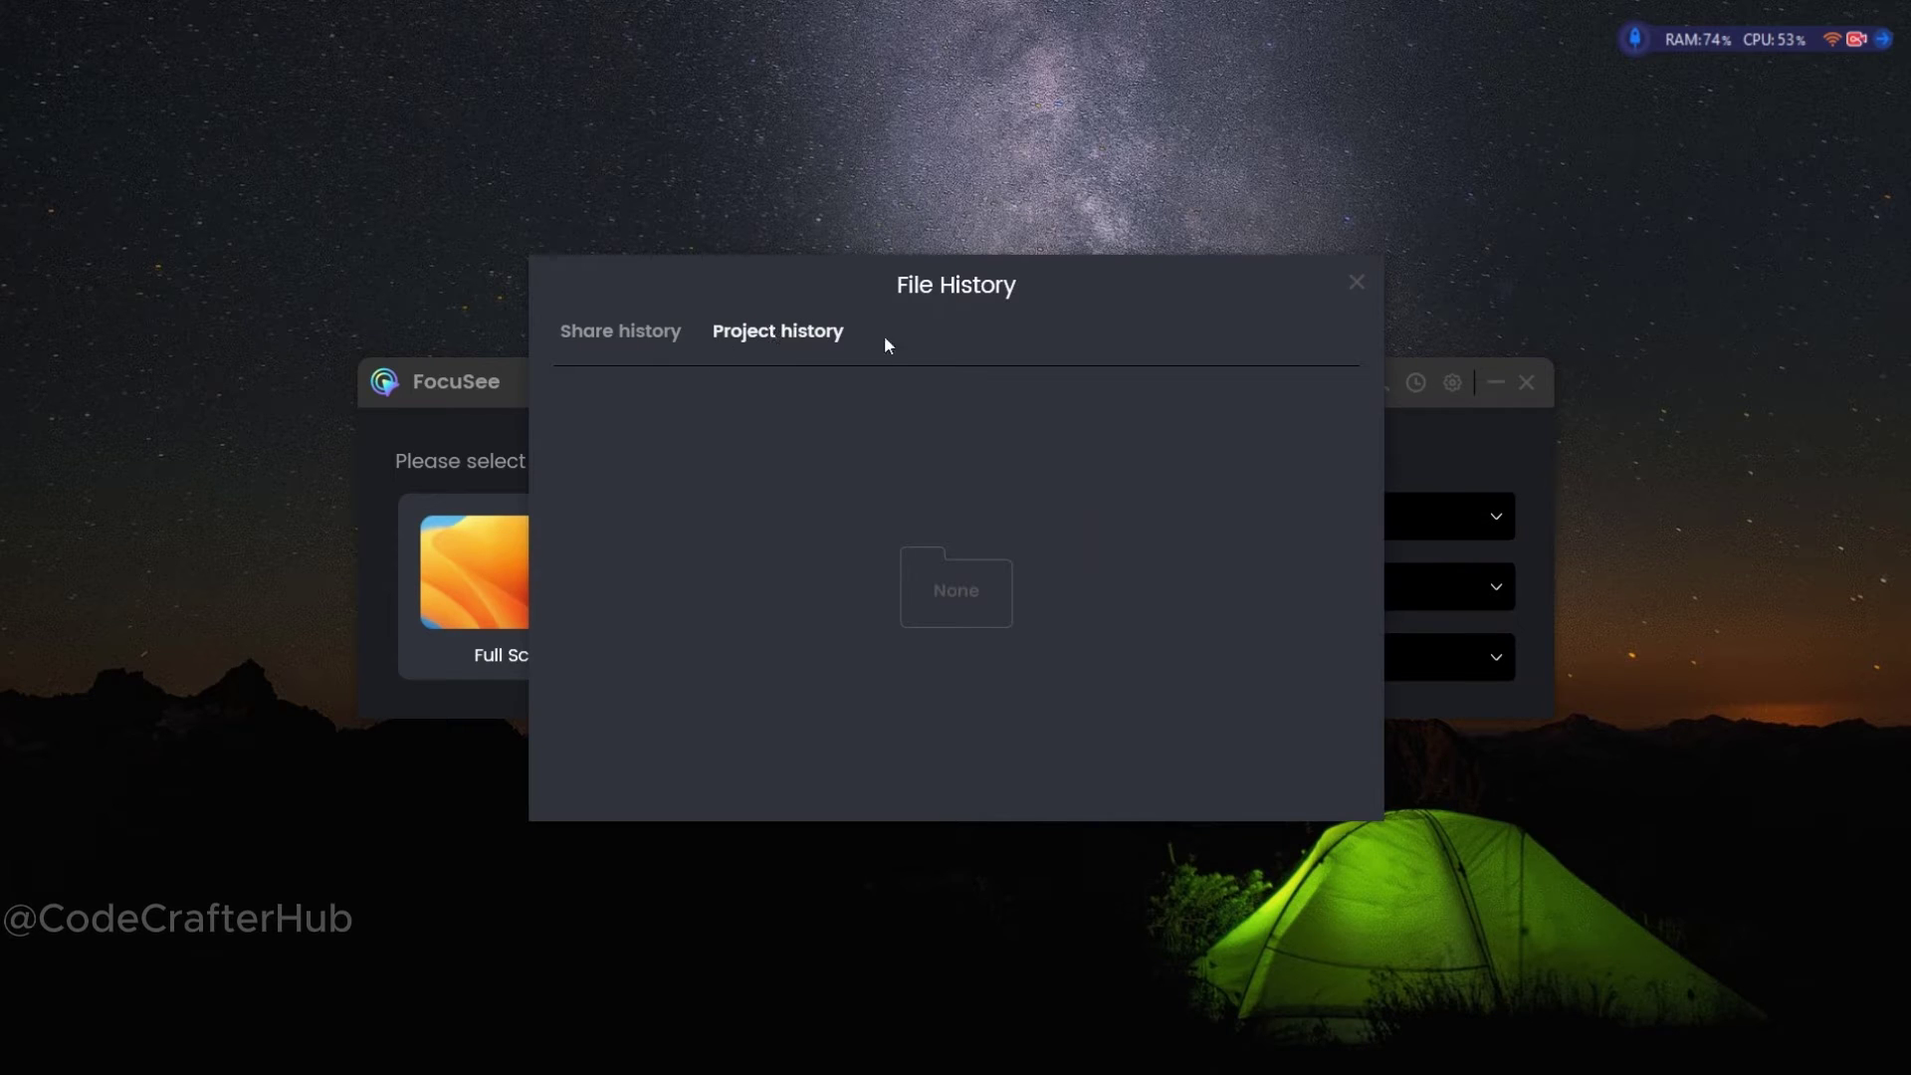
left_click(1355, 284)
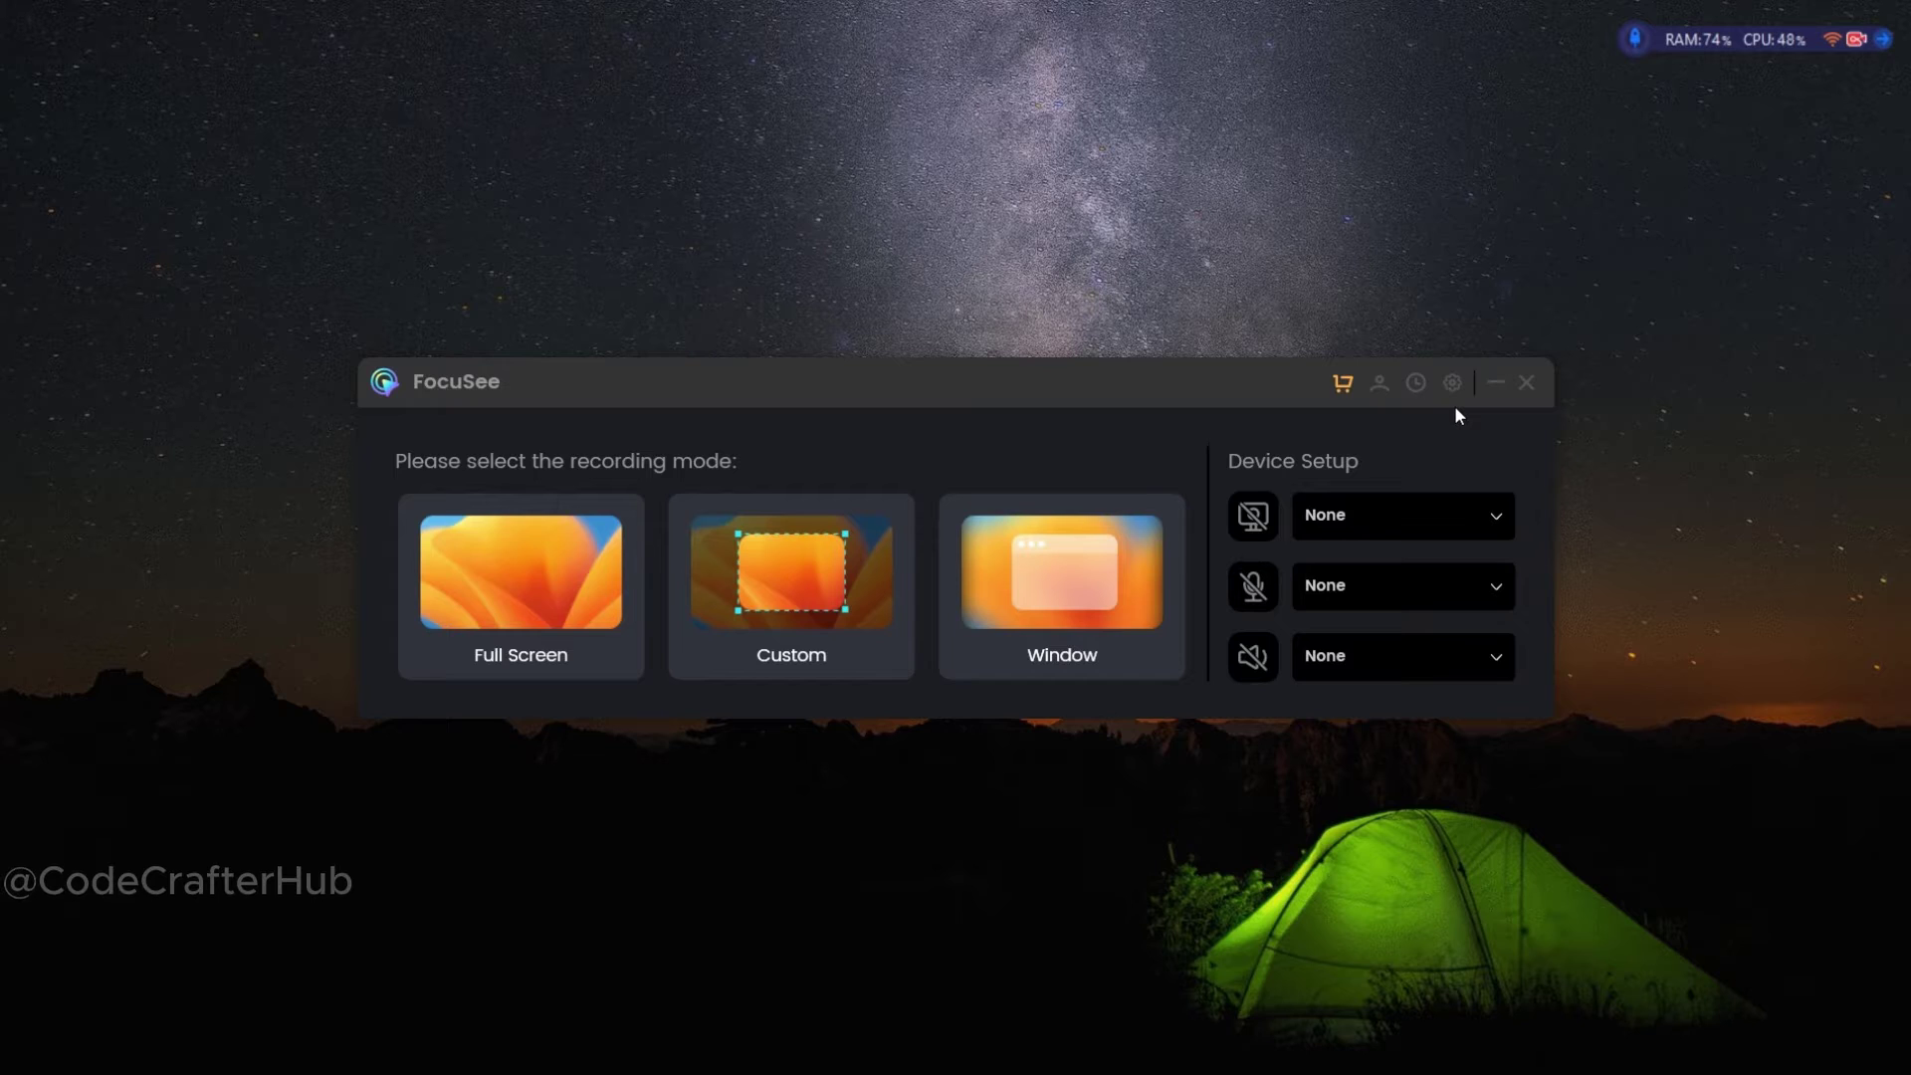
left_click(1451, 382)
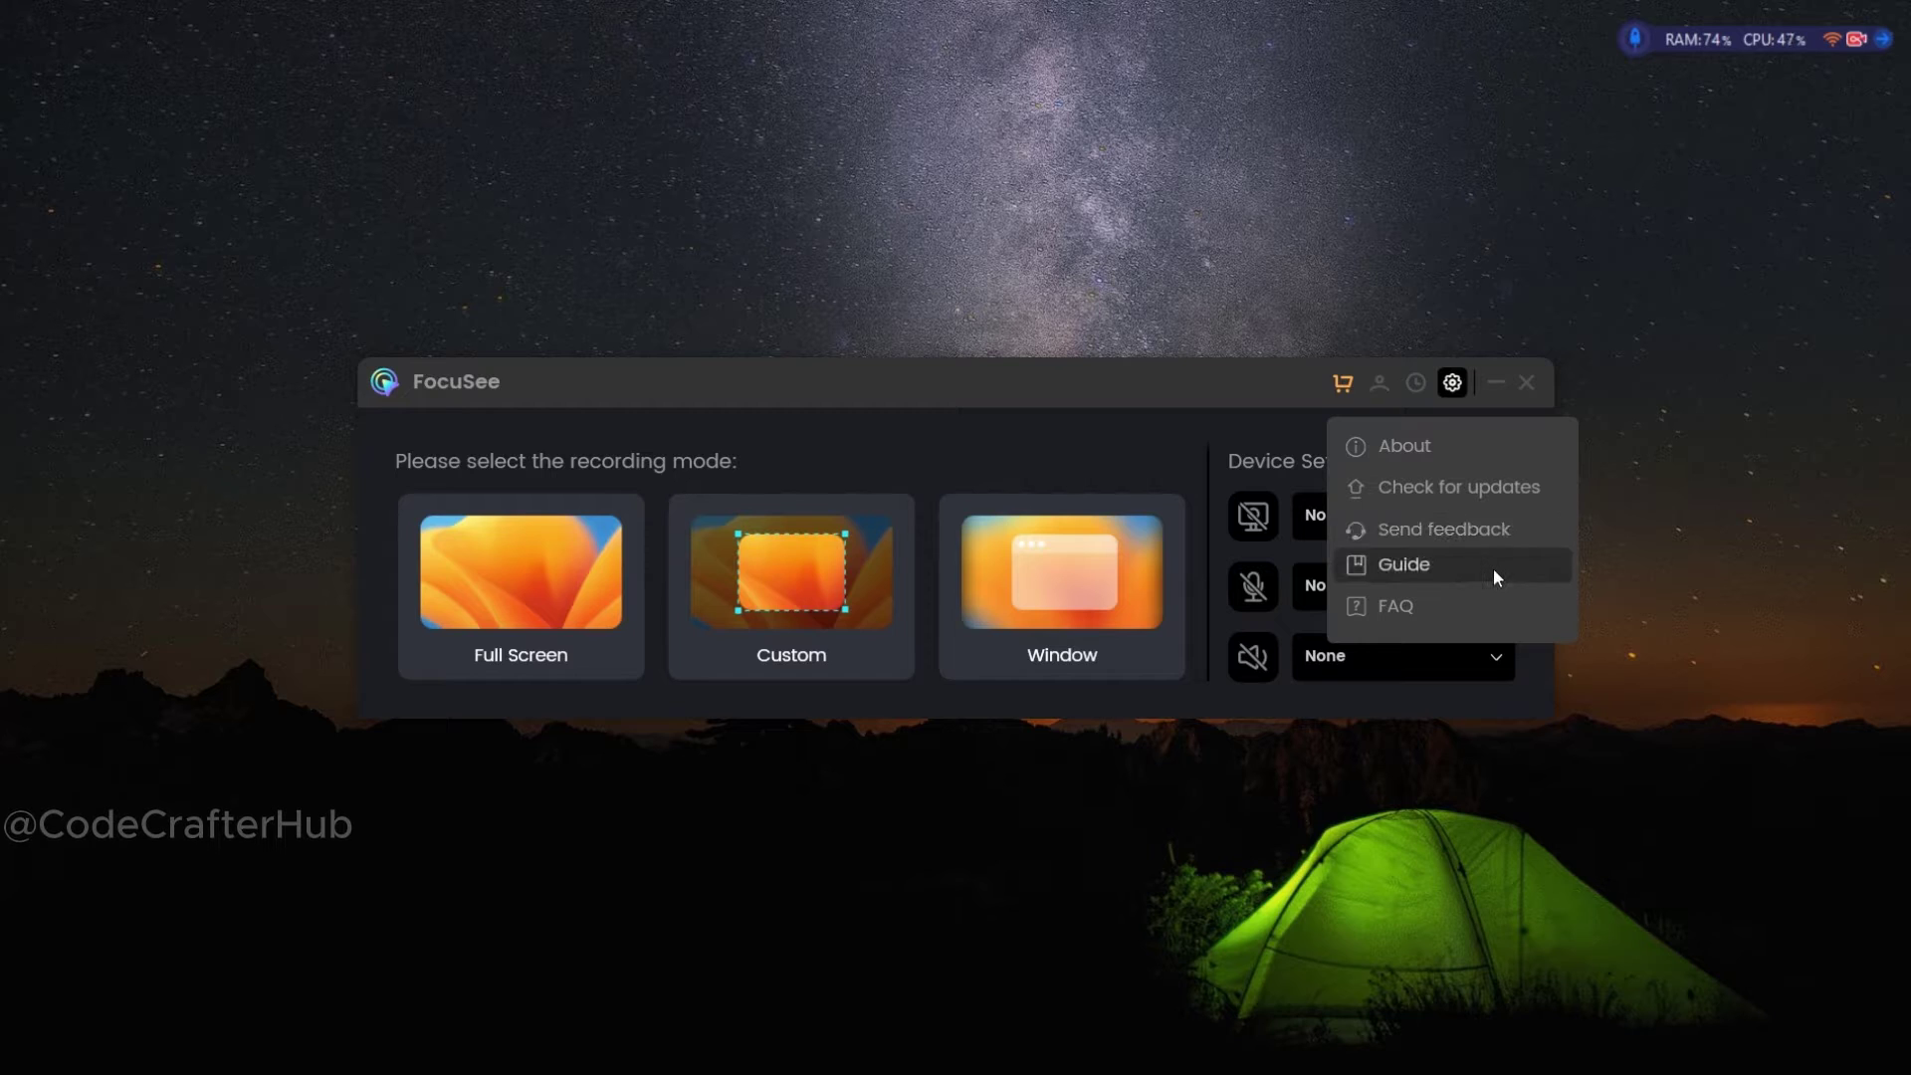
left_click(909, 802)
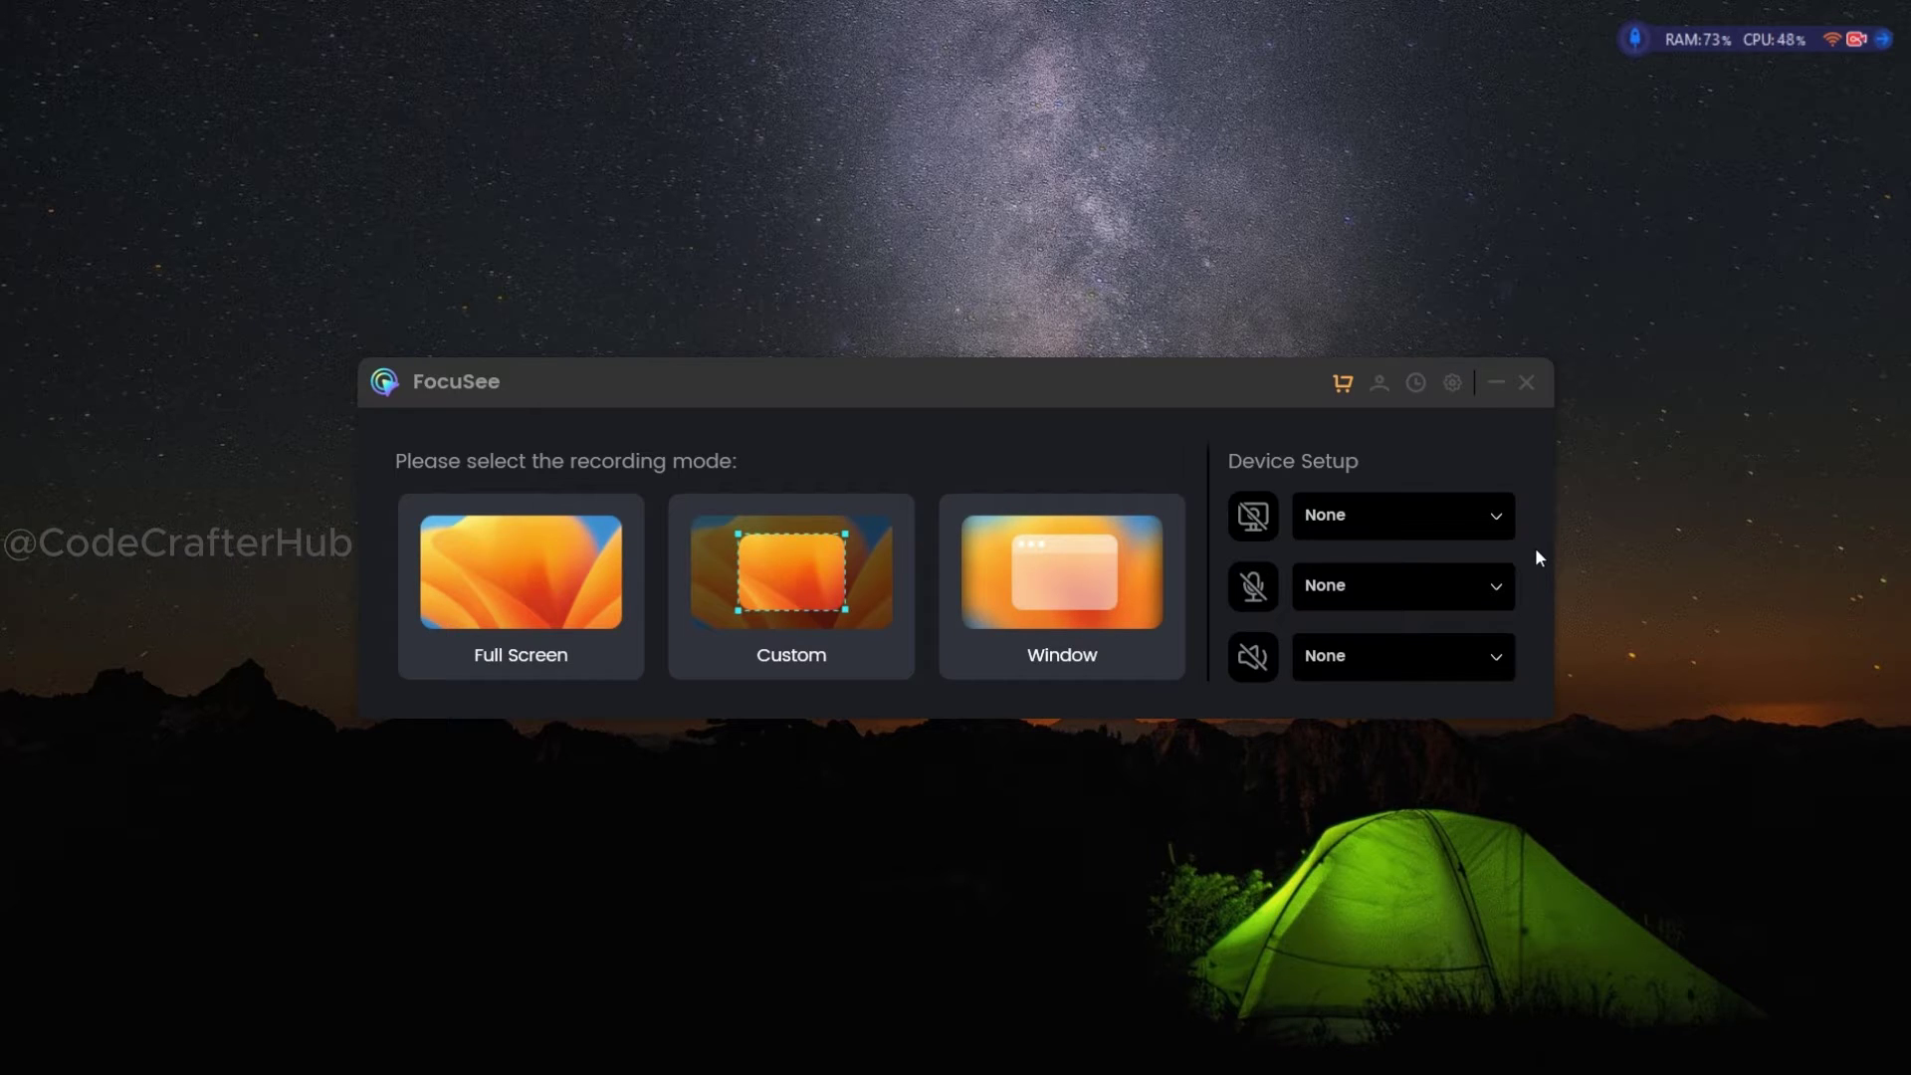
Choose HP HD Camera as the webcam and mark out a custom recording area surrounding the Notepad window
left_click(1487, 522)
left_click(1403, 575)
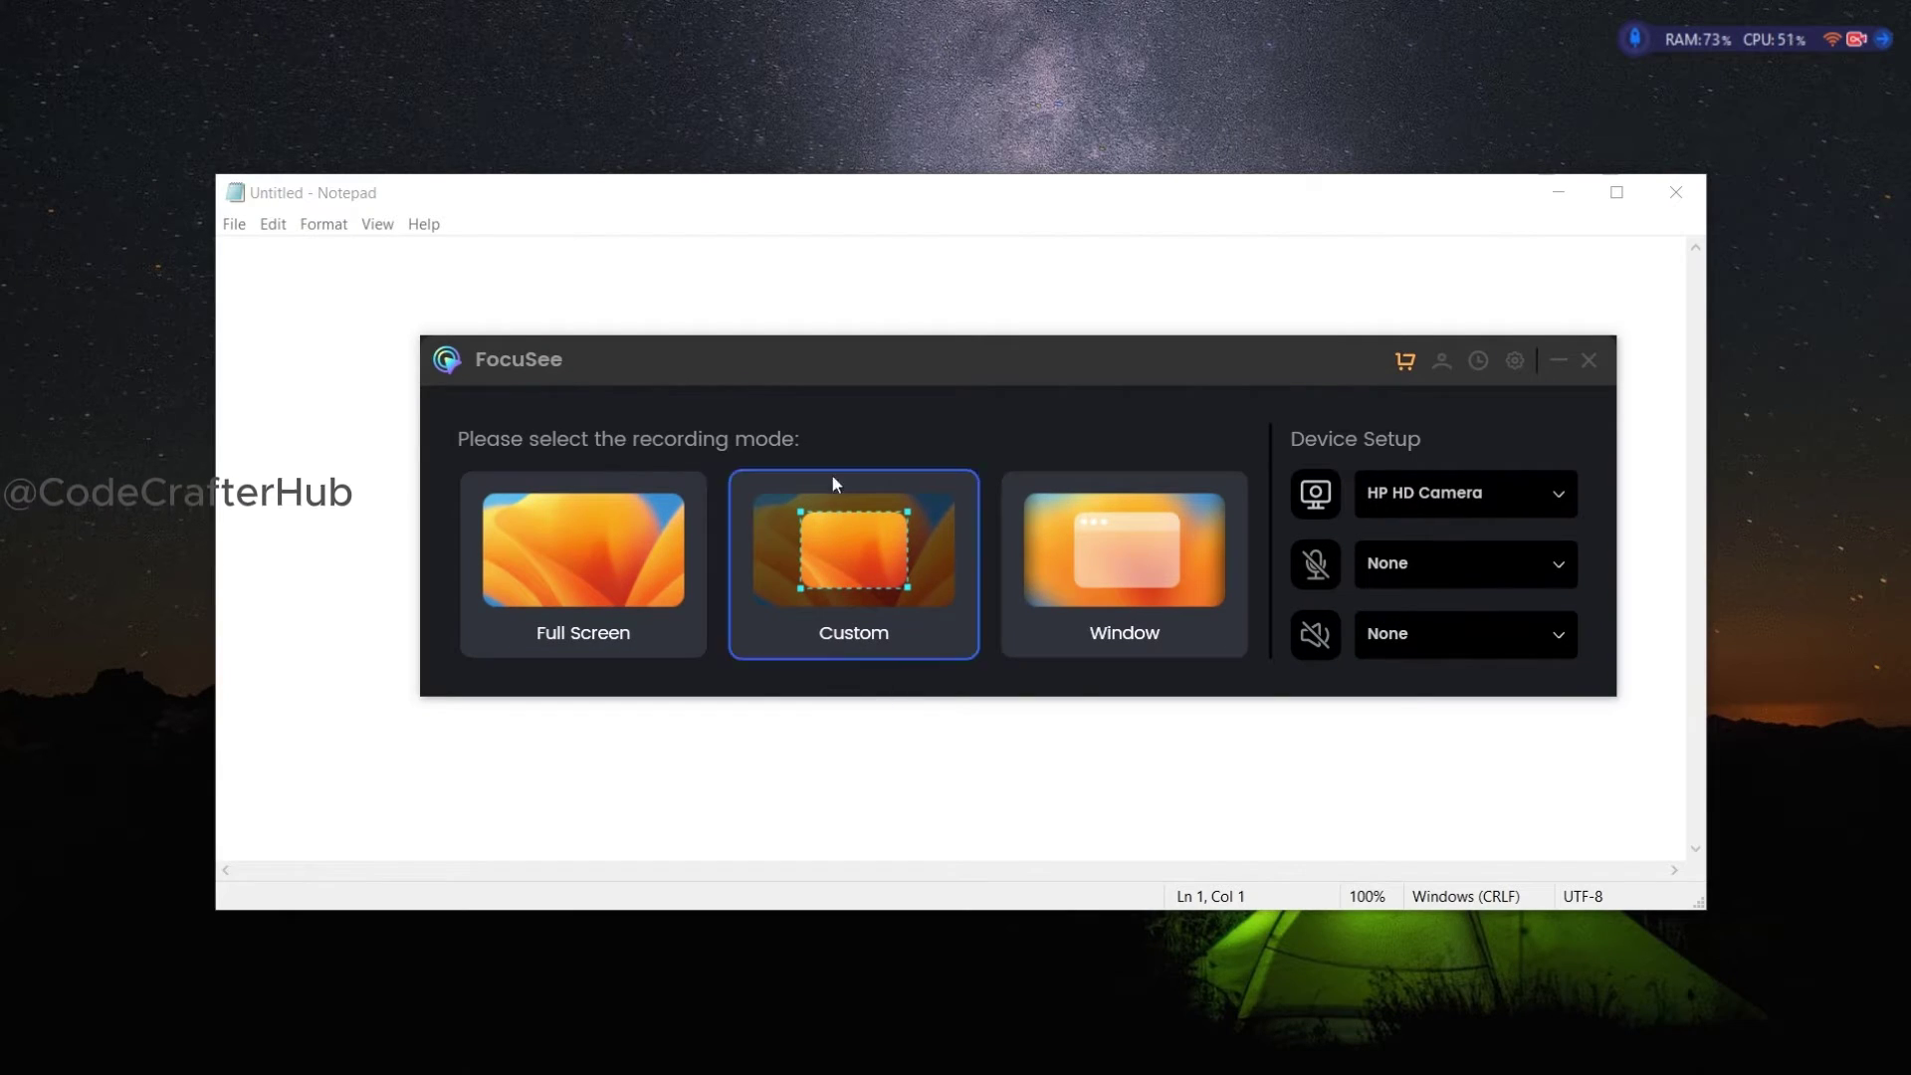
left_click(842, 553)
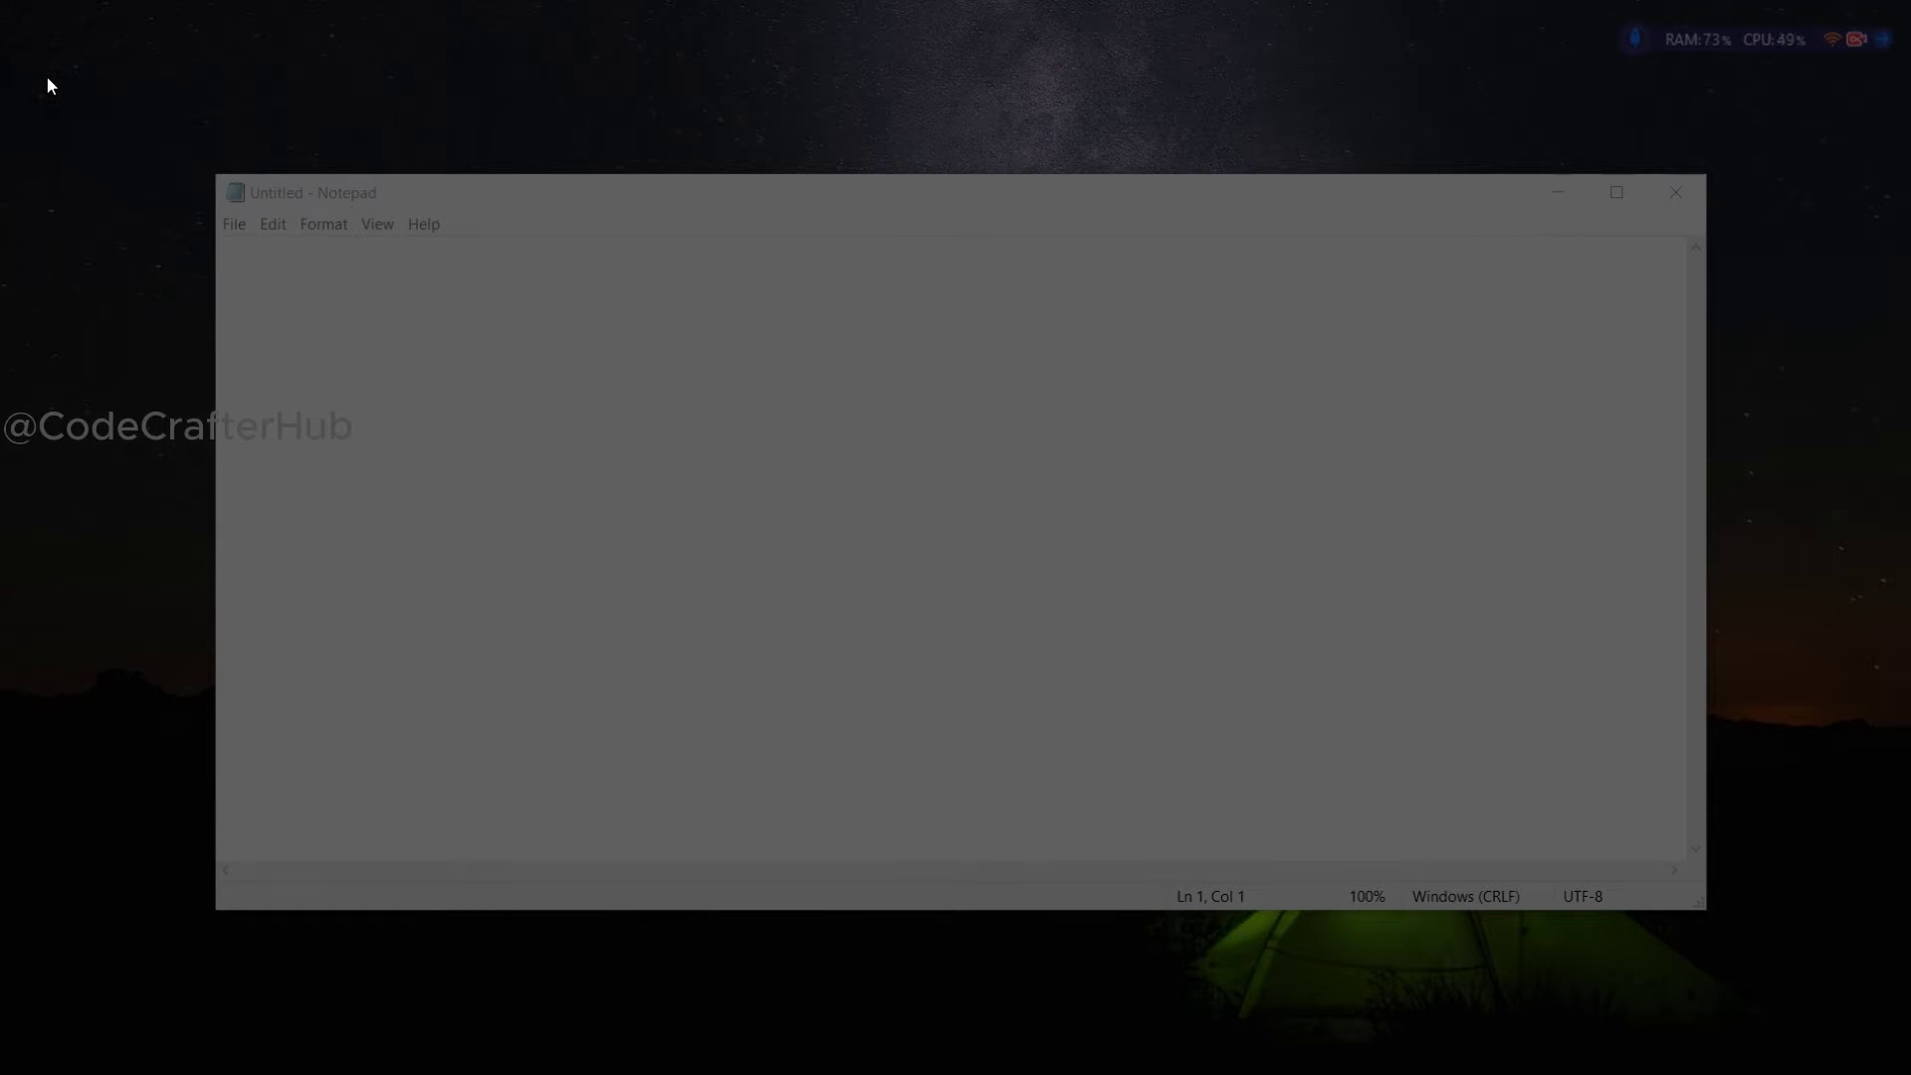
left_click_drag(48, 64, 1866, 1016)
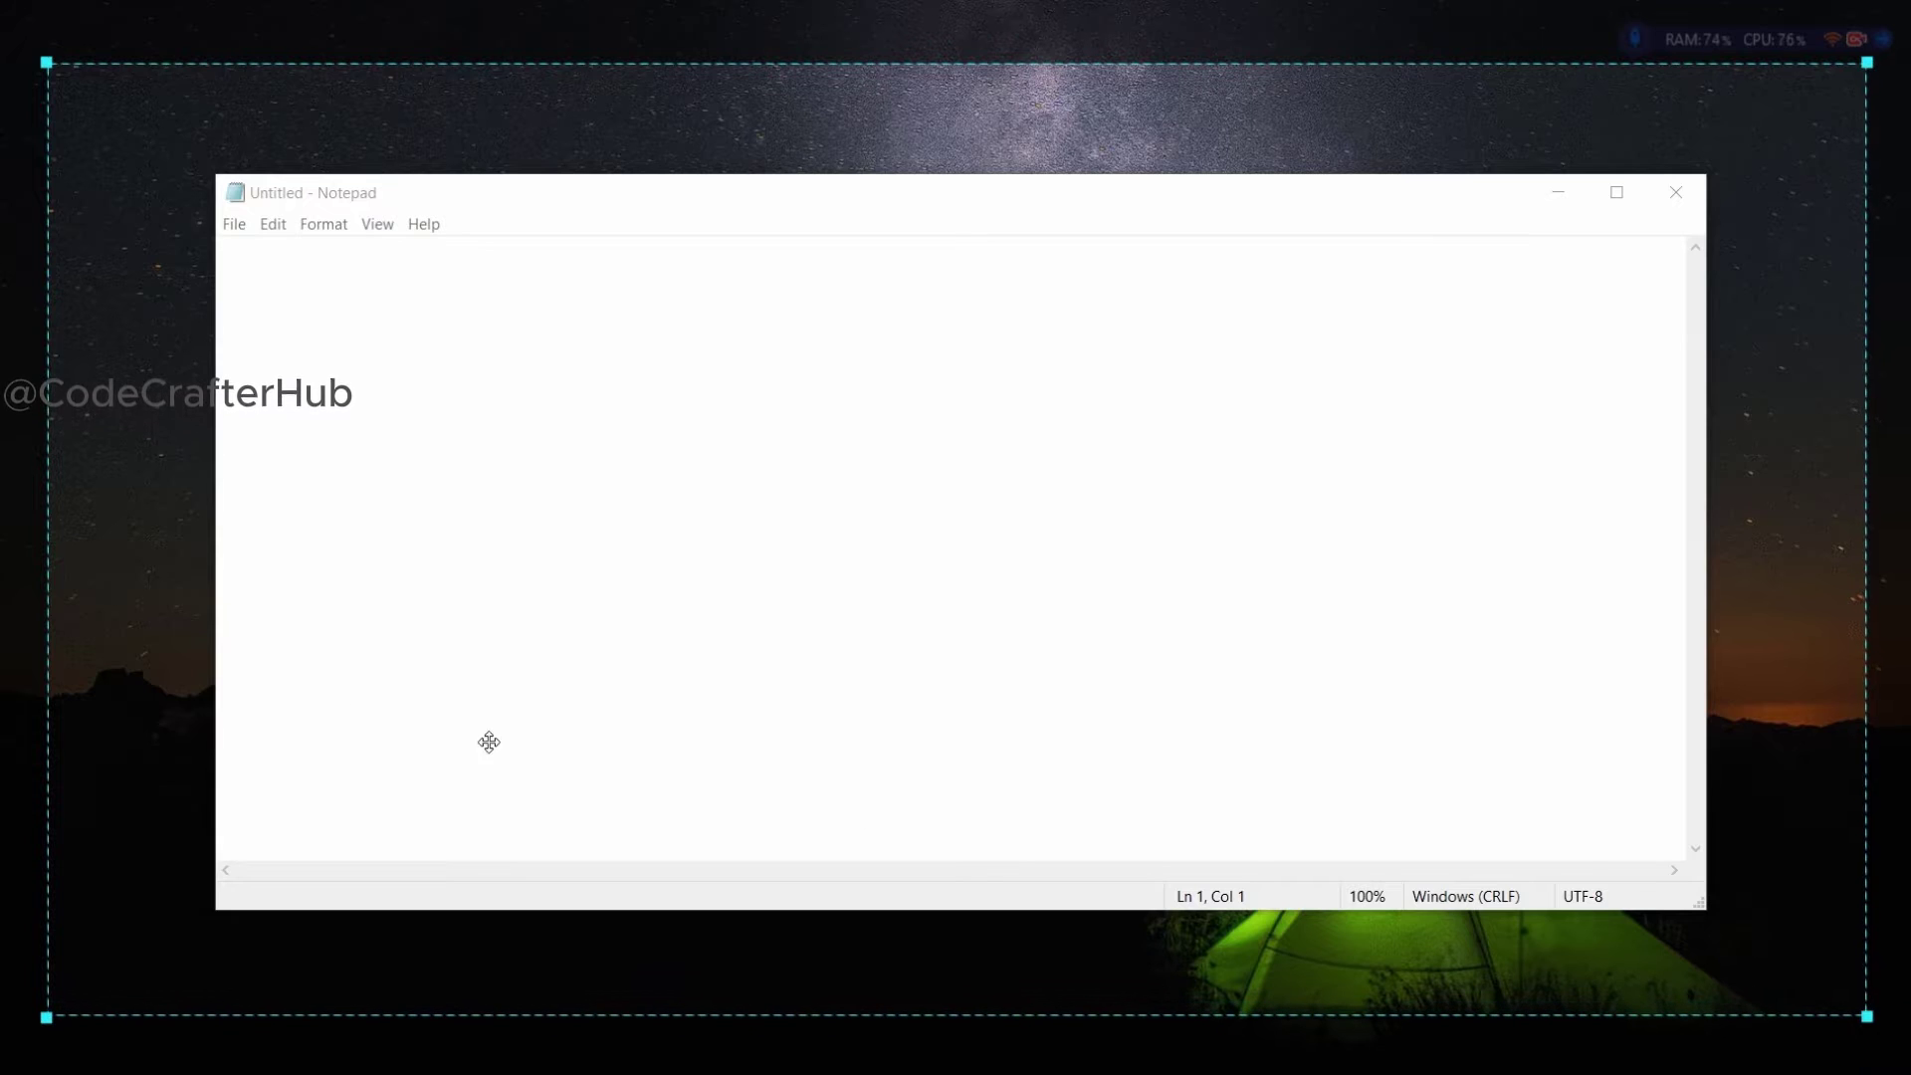
left_click_drag(192, 721, 164, 714)
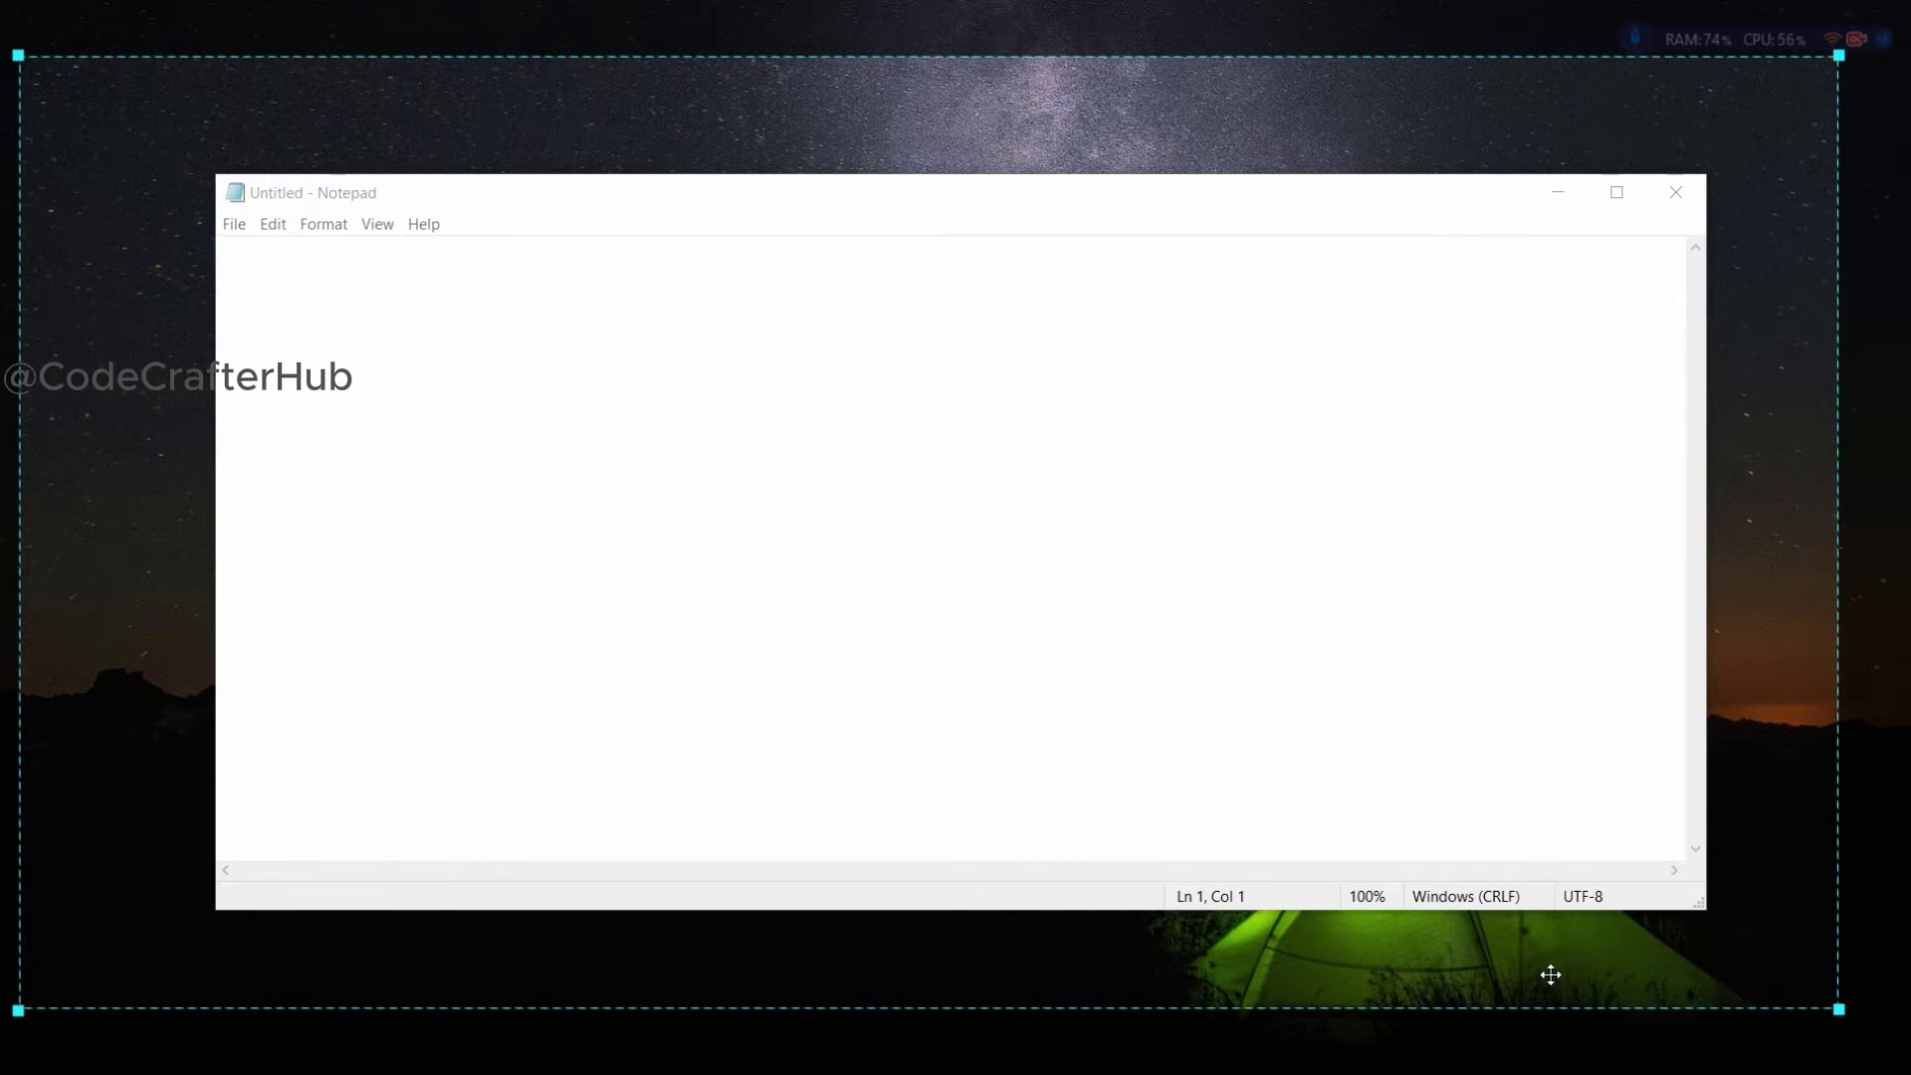
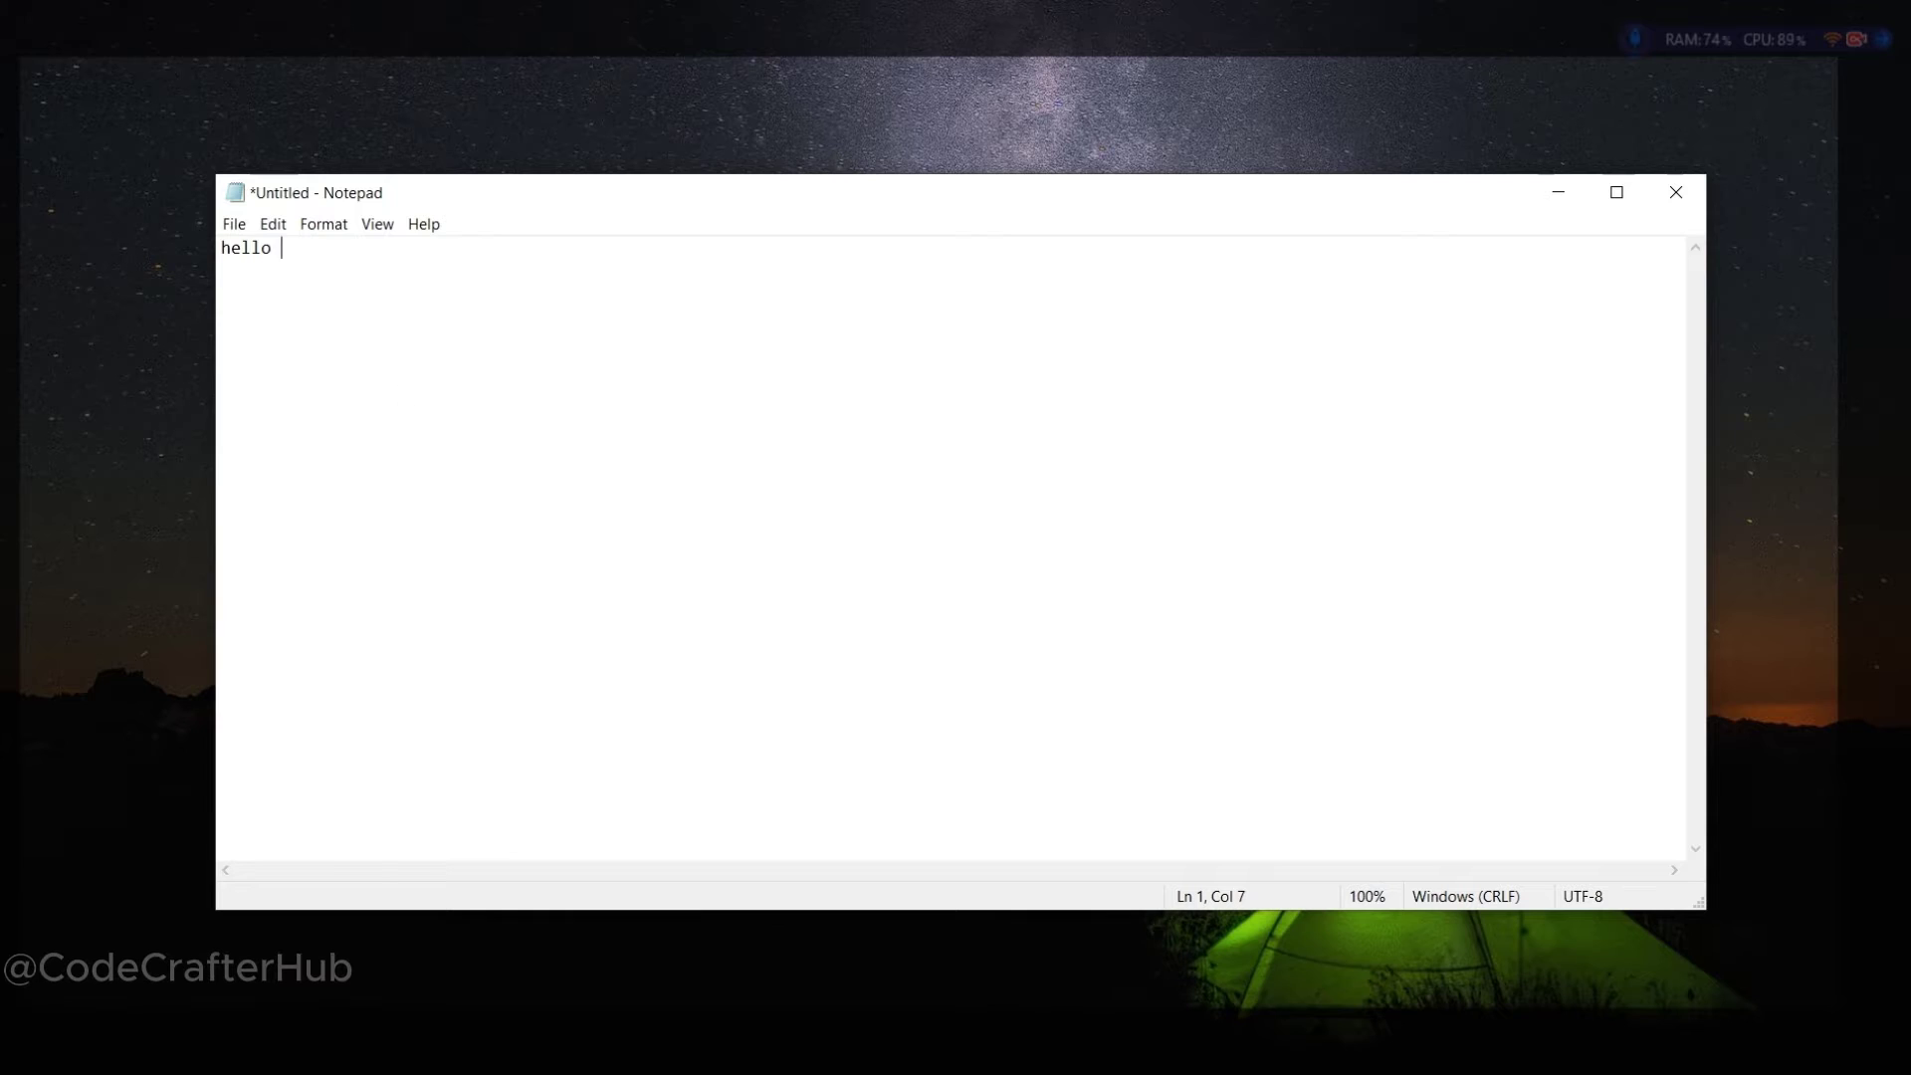
Continue the "hello" line in Notepad with "hi", seven tab spaces and "hi hi"
key("ctrl+a")
key("Right")
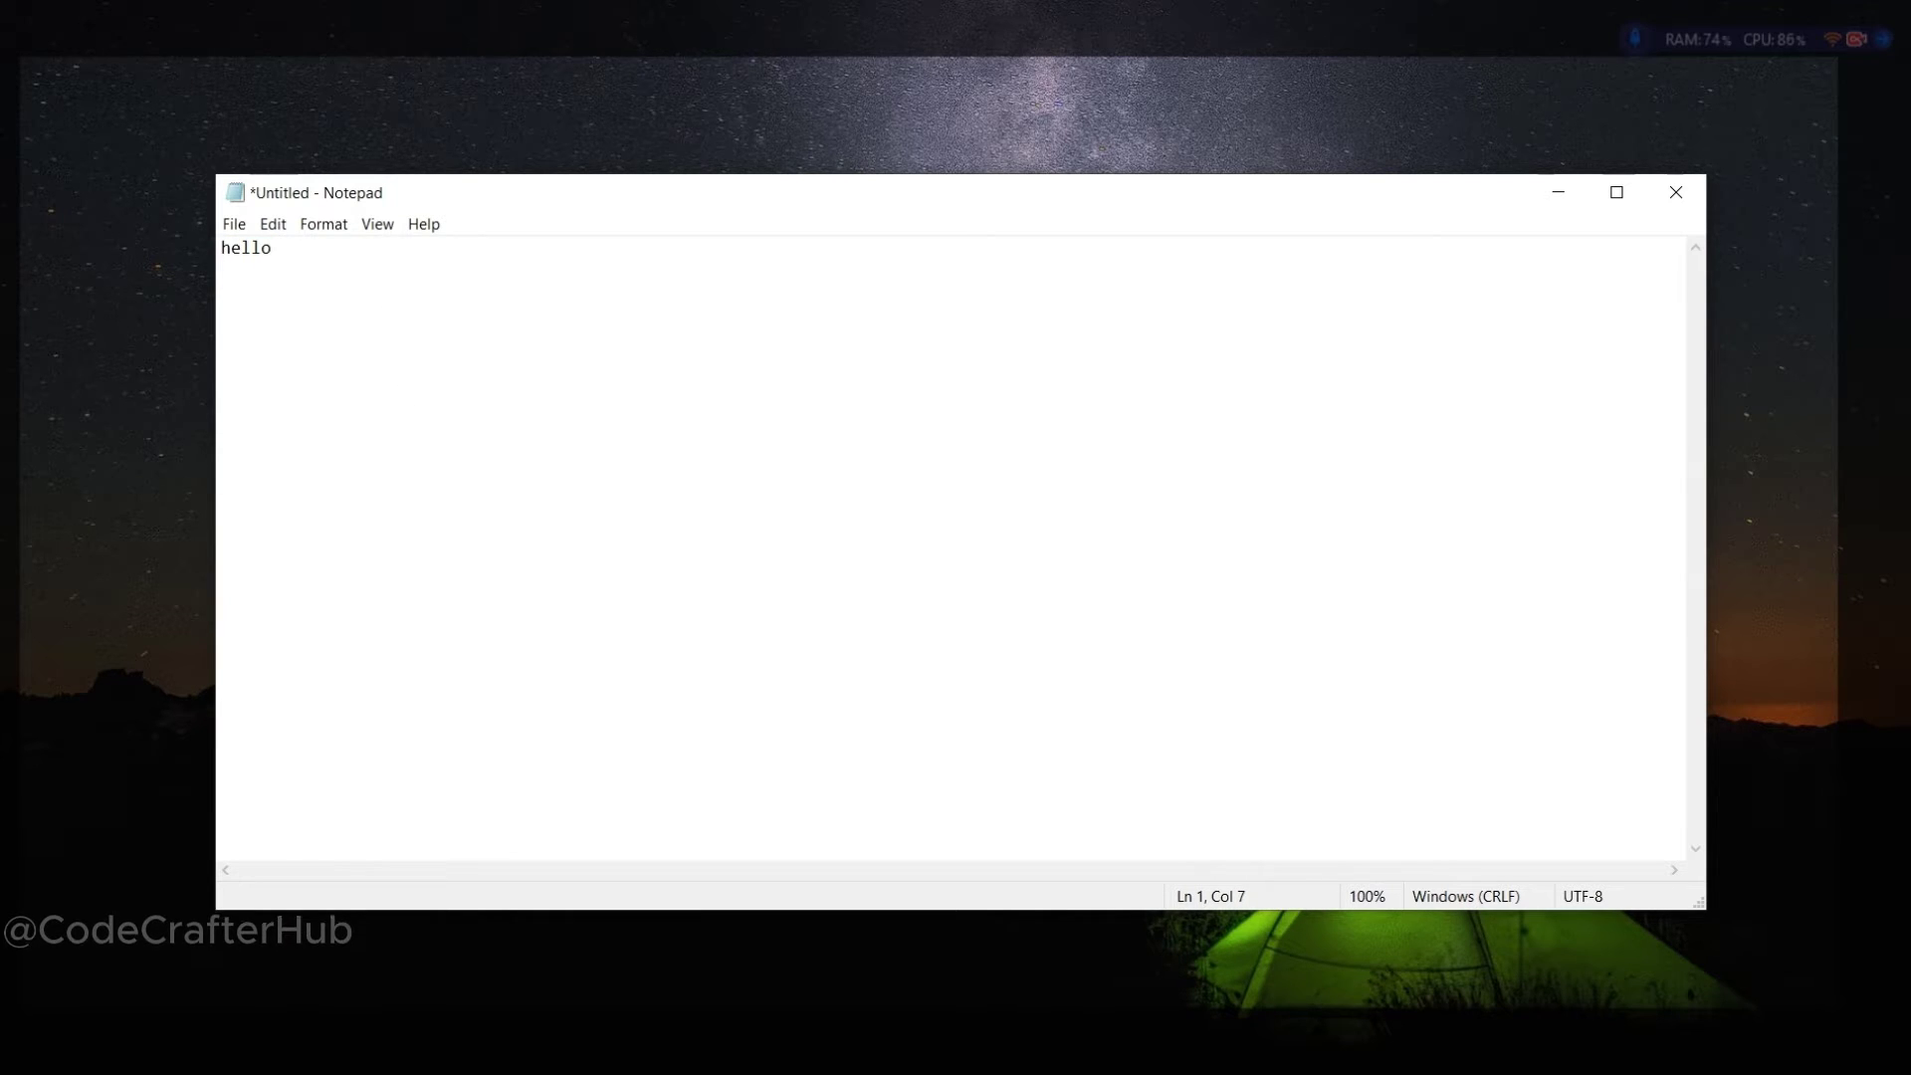
type("hi")
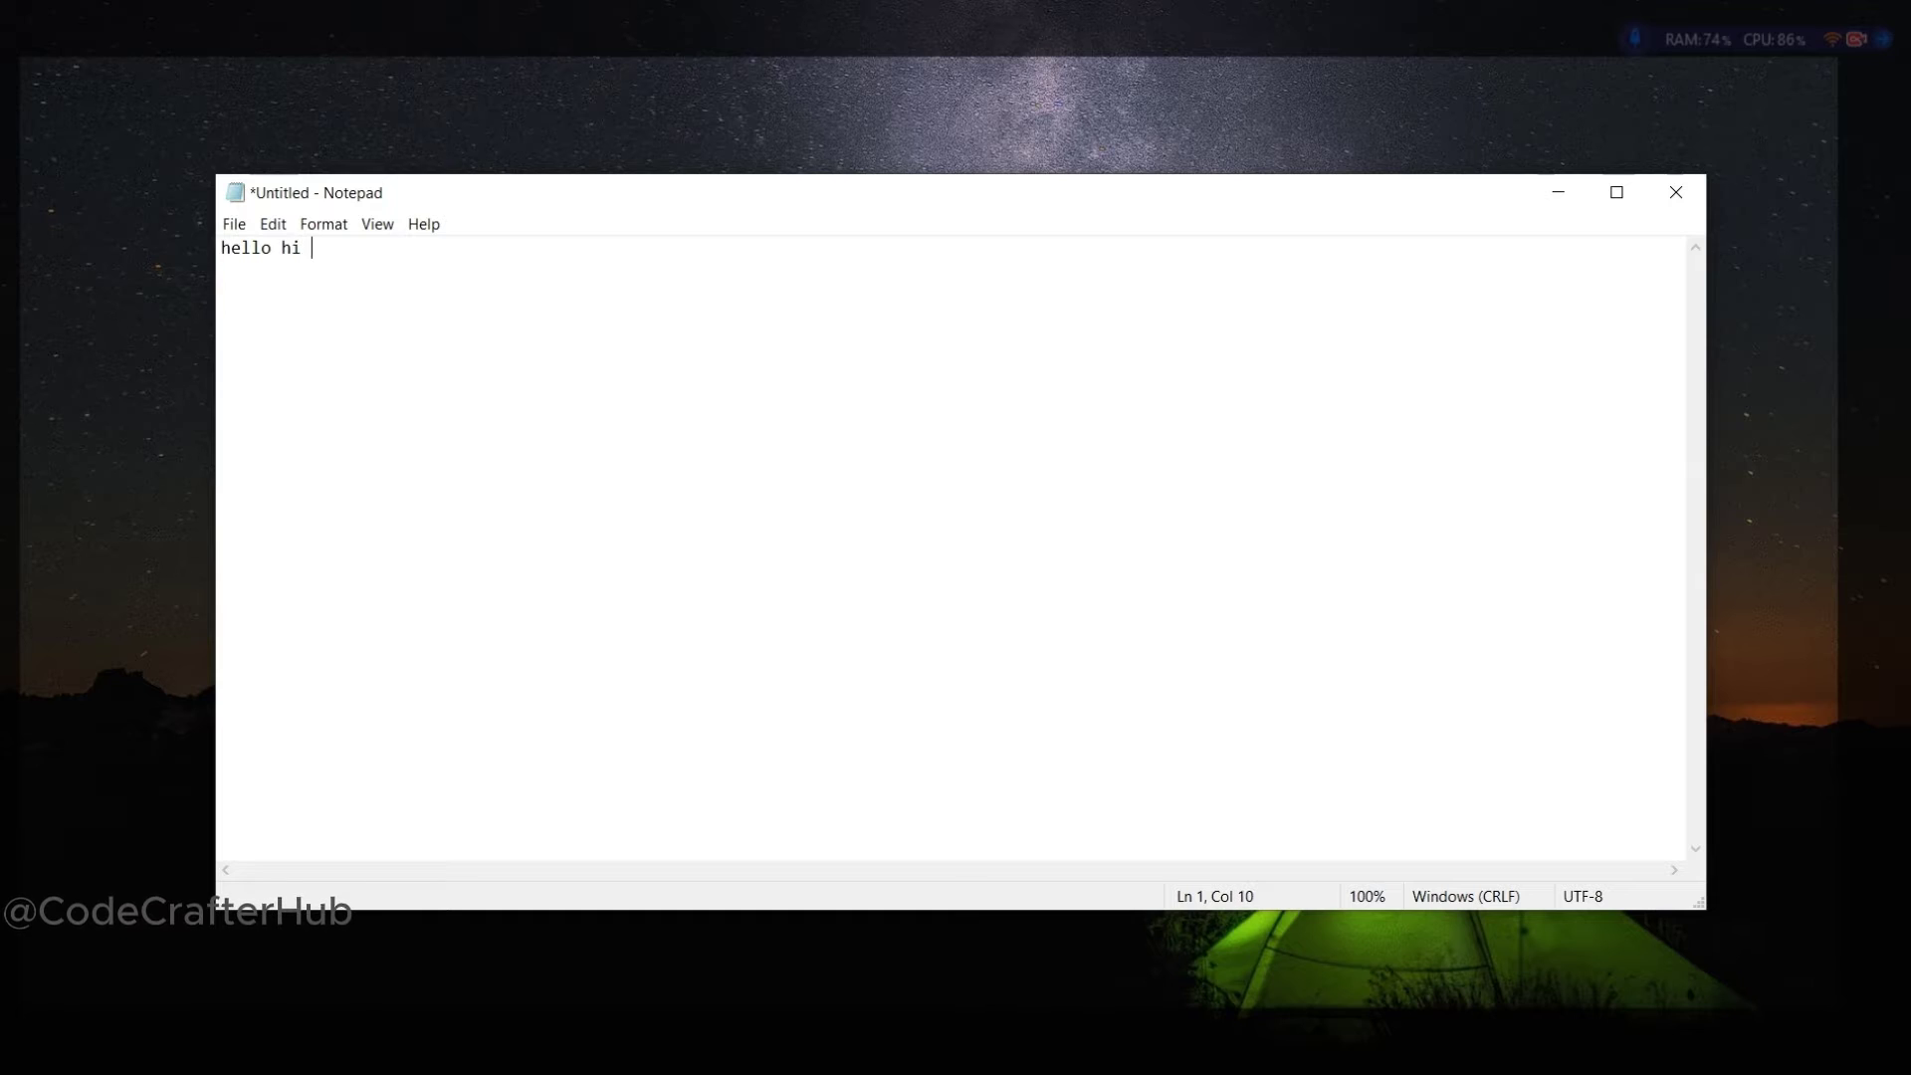
key("Tab")
key("Tab")
key("Tab")
key("Tab")
key("Tab")
key("Tab")
key("Tab")
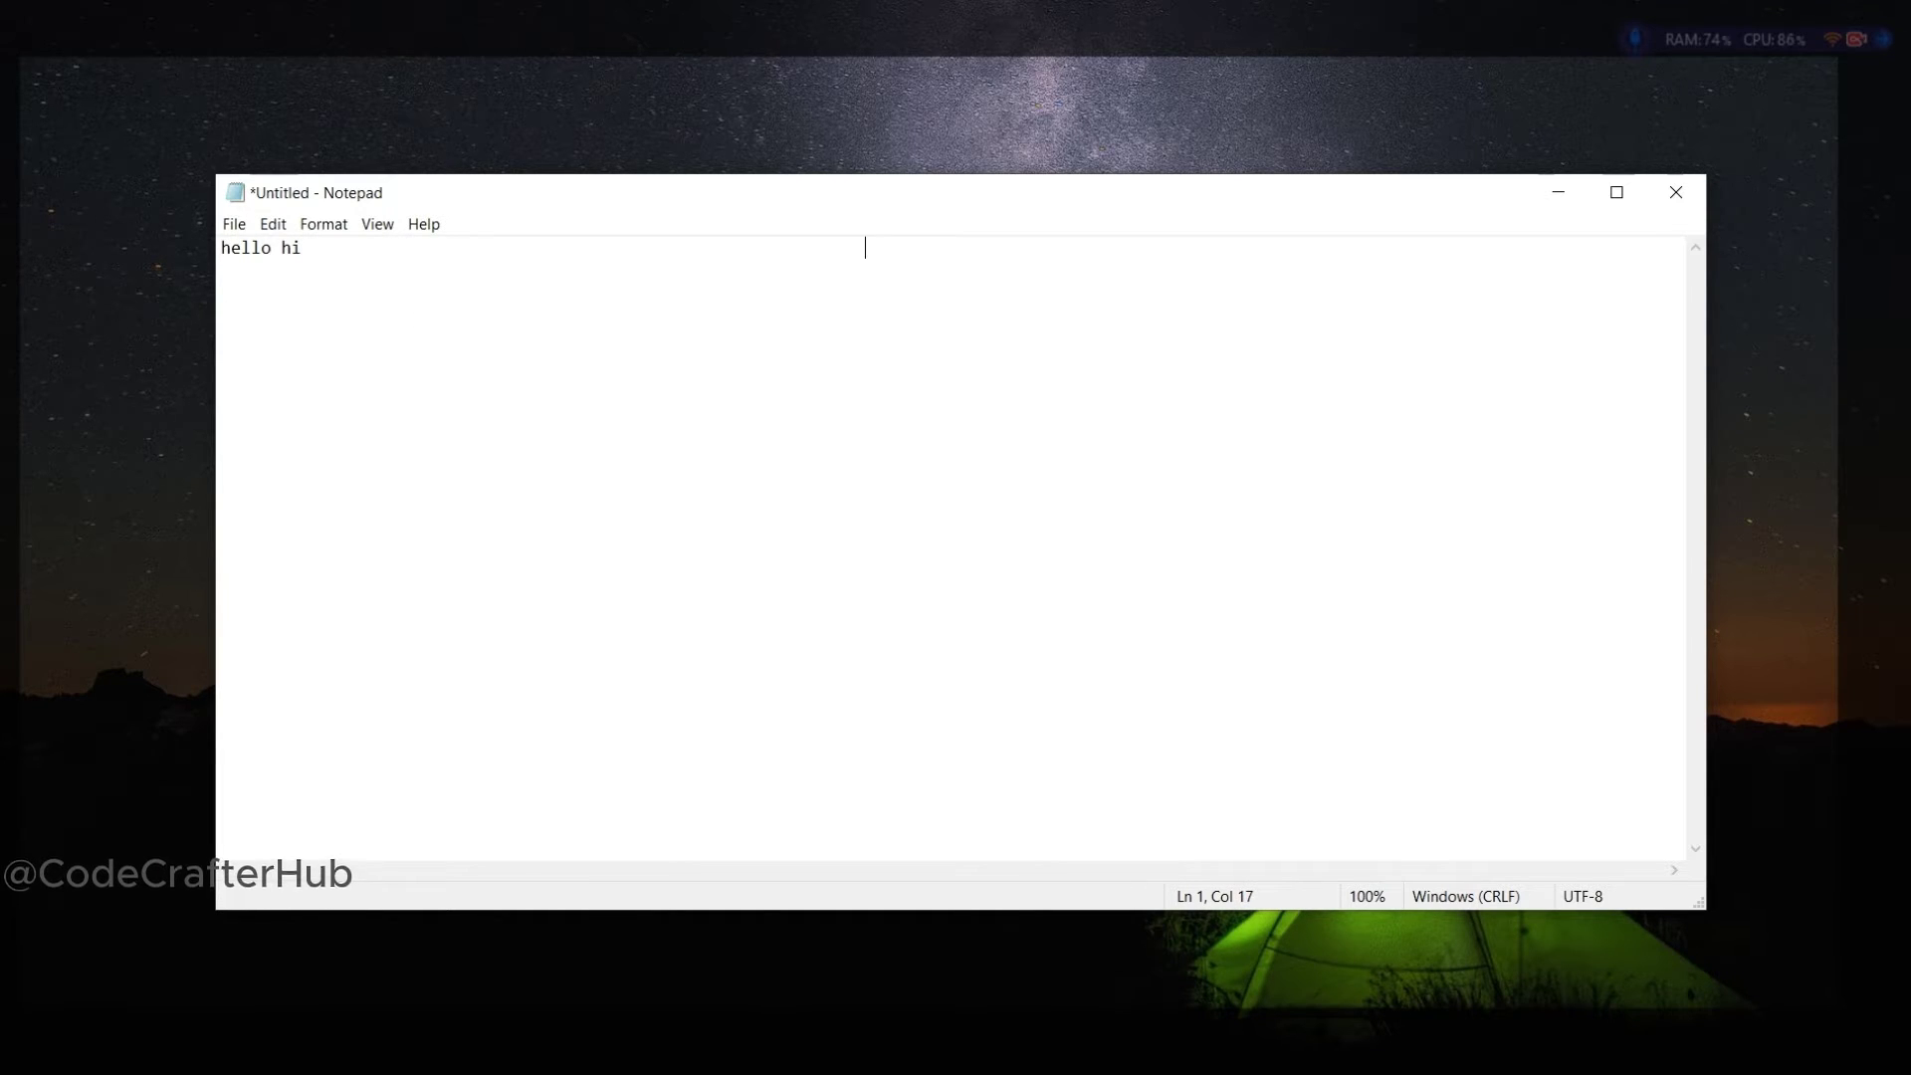
type("hi ")
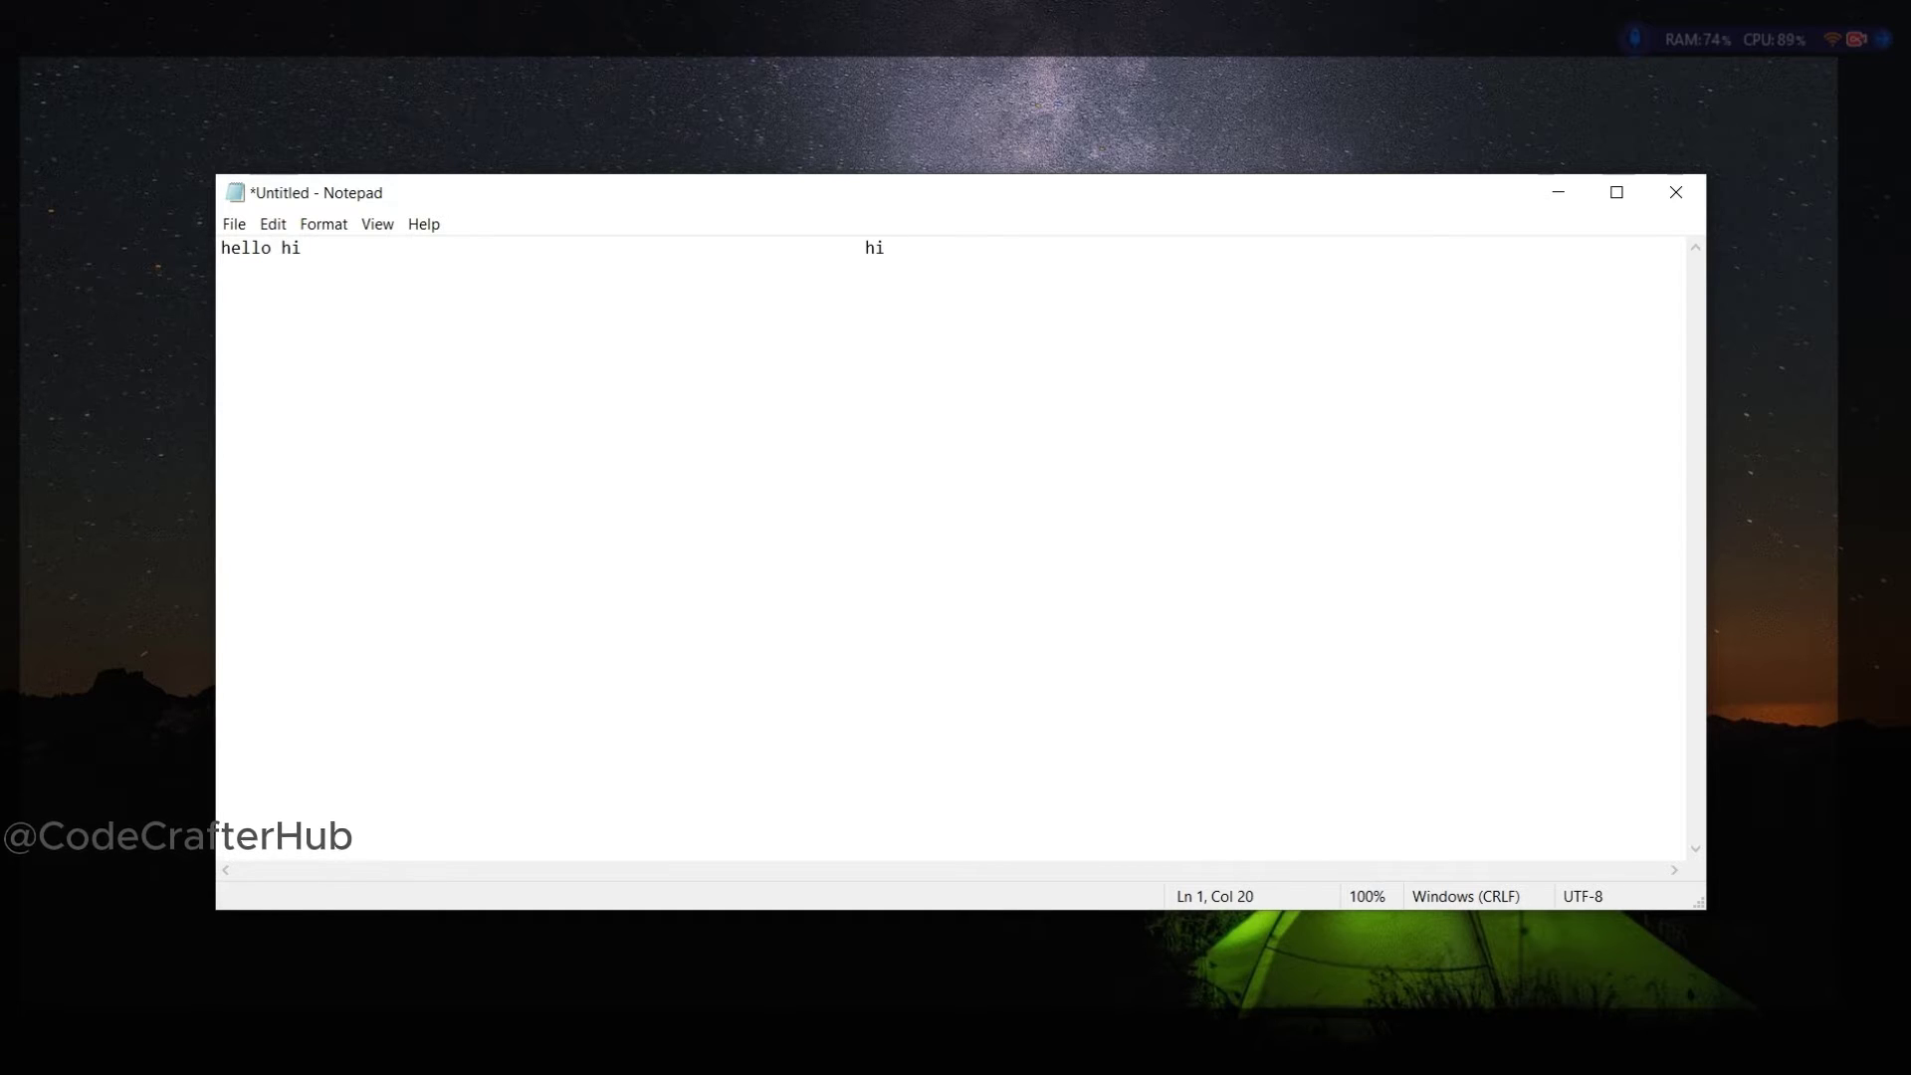
type("h")
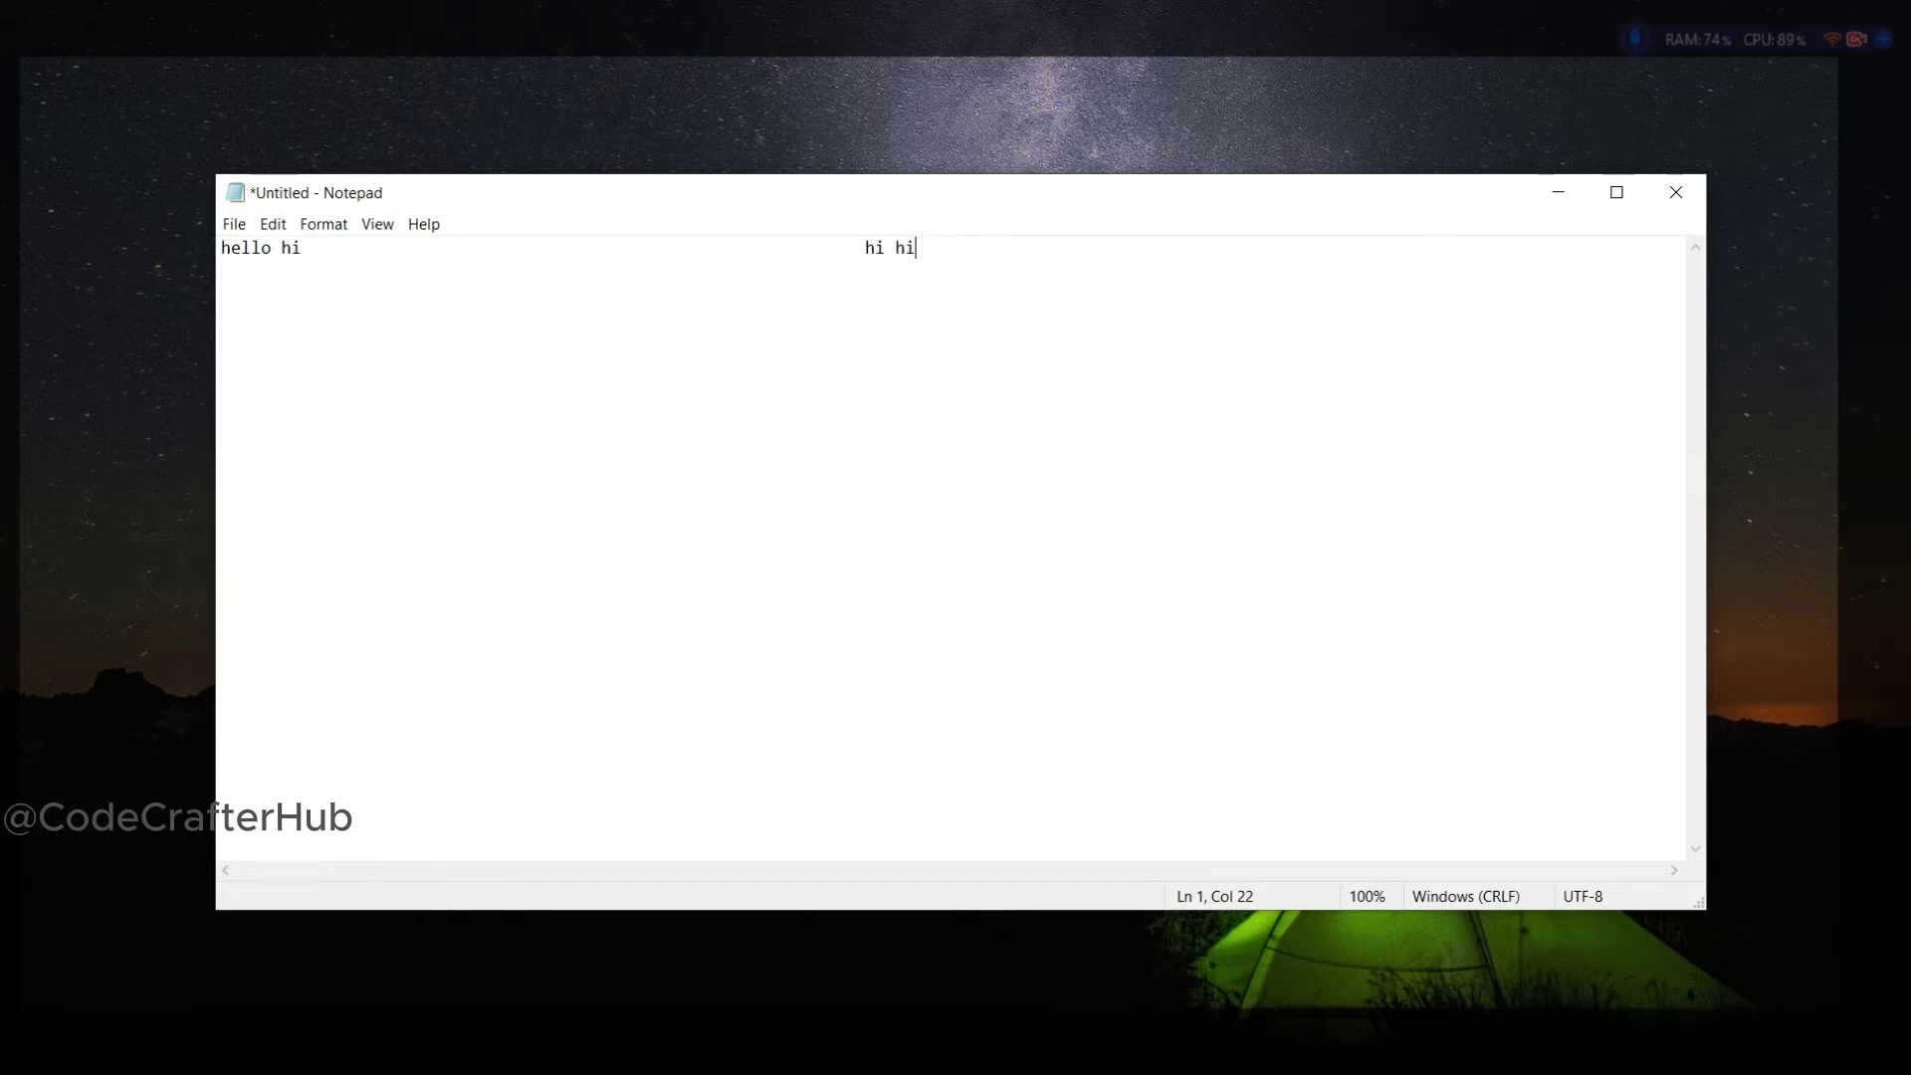
type("i")
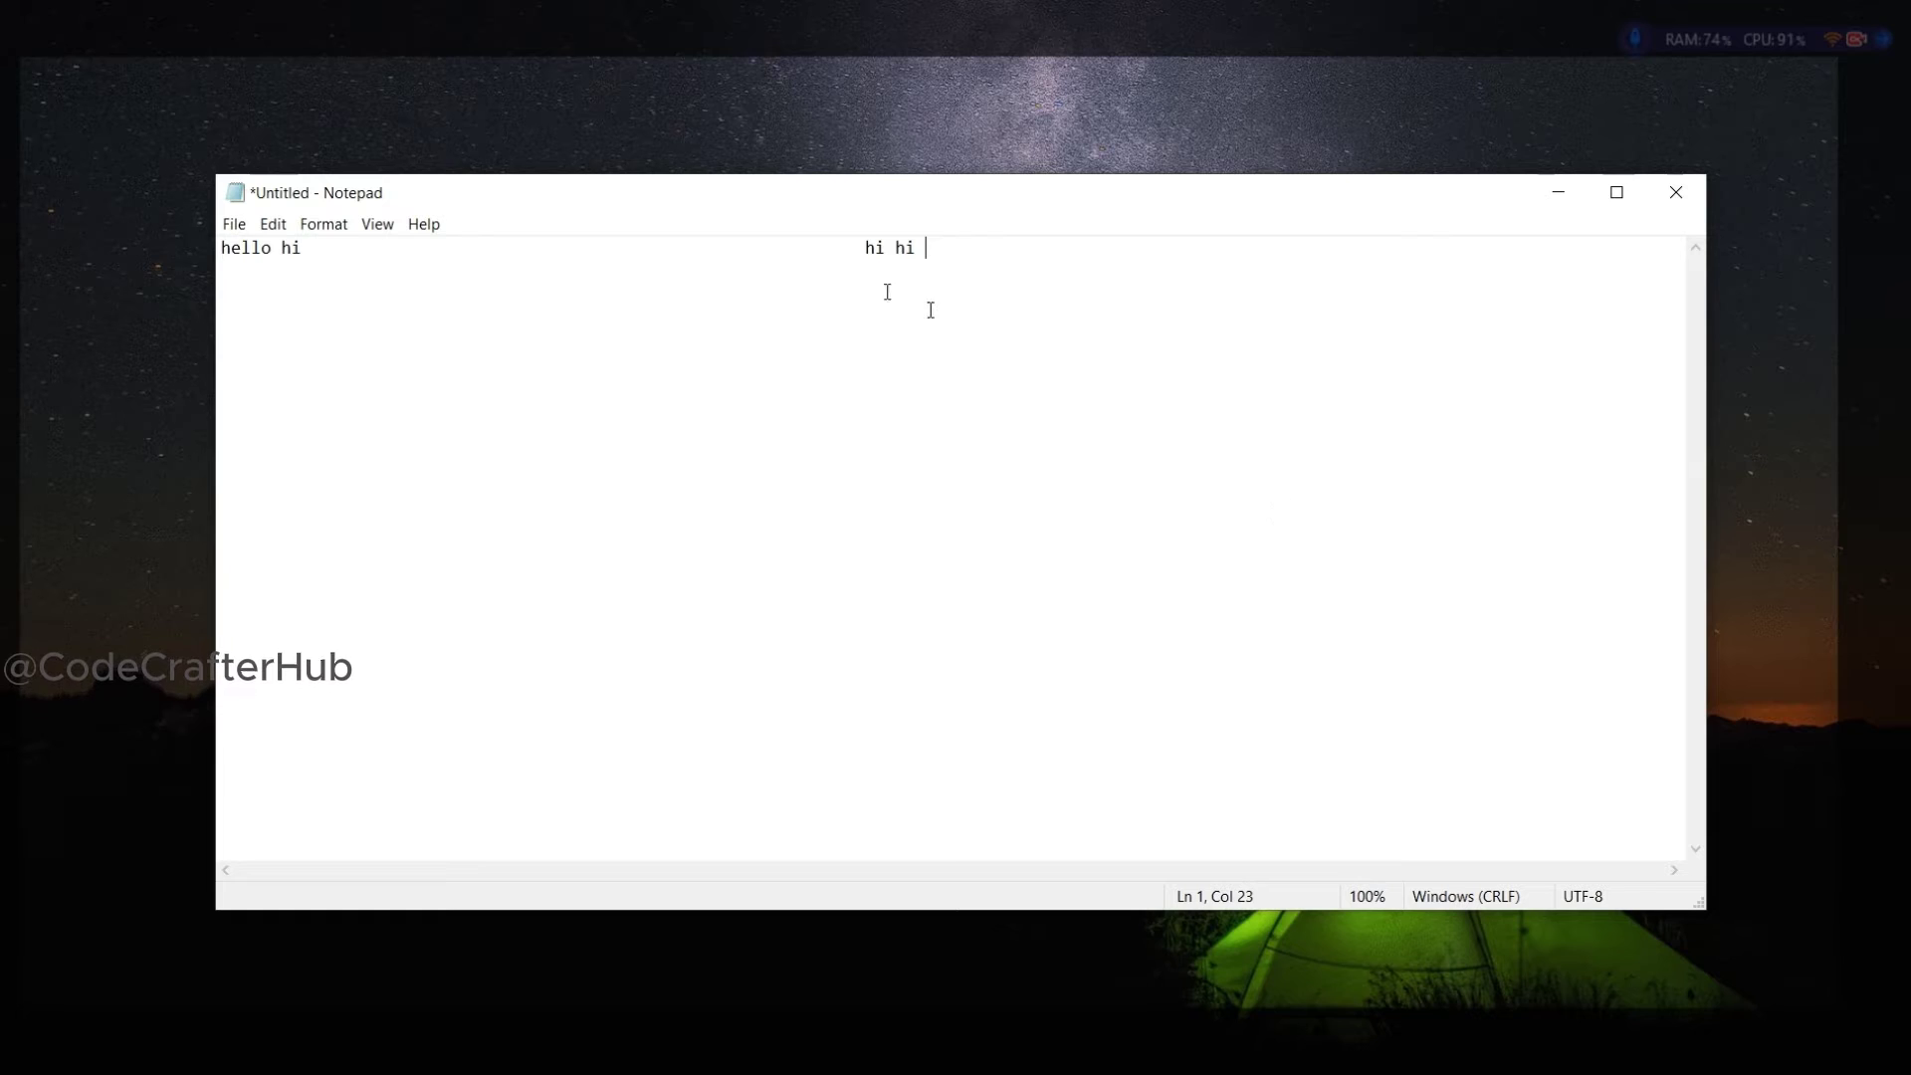
Briefly highlight the trailing "hi hi" text in Notepad and stop the screen recording
left_click(870, 254)
key("End")
key("BackSpace")
left_click(849, 253, "shift")
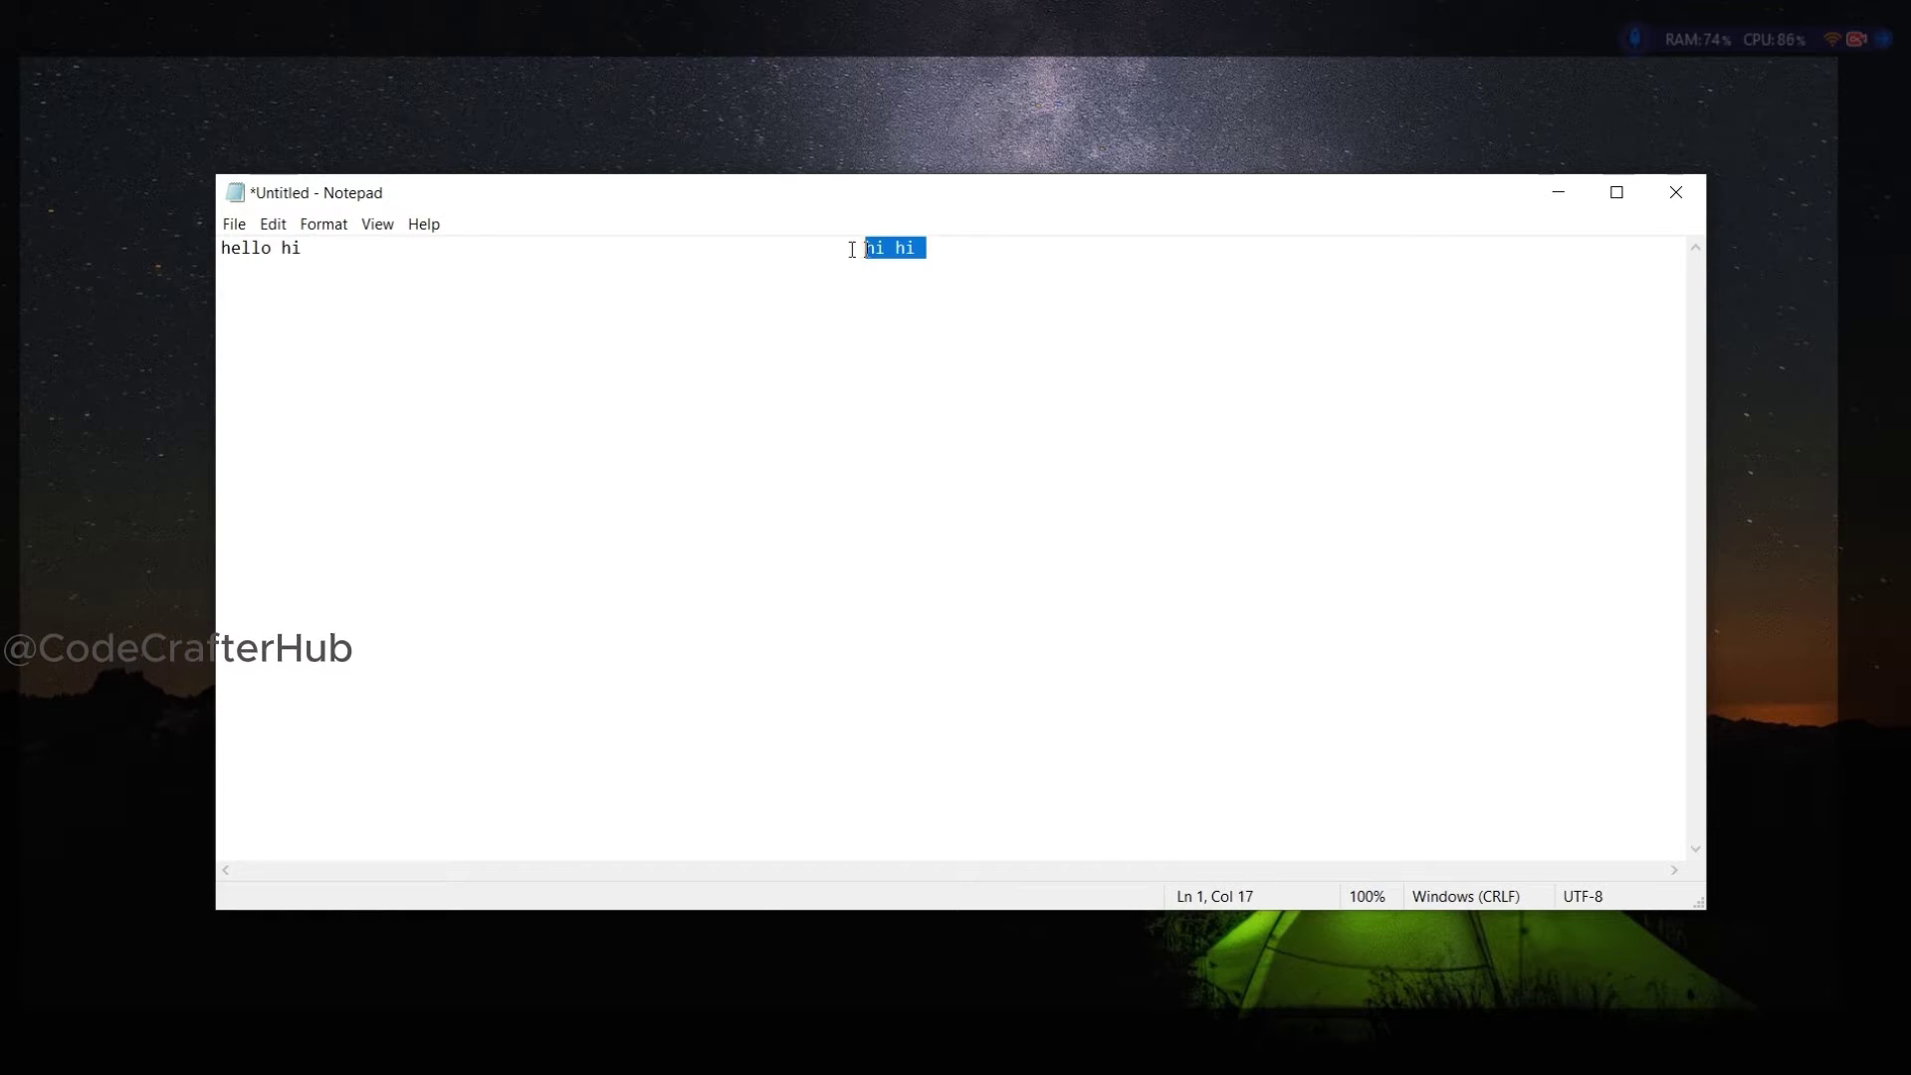
left_click(1104, 517)
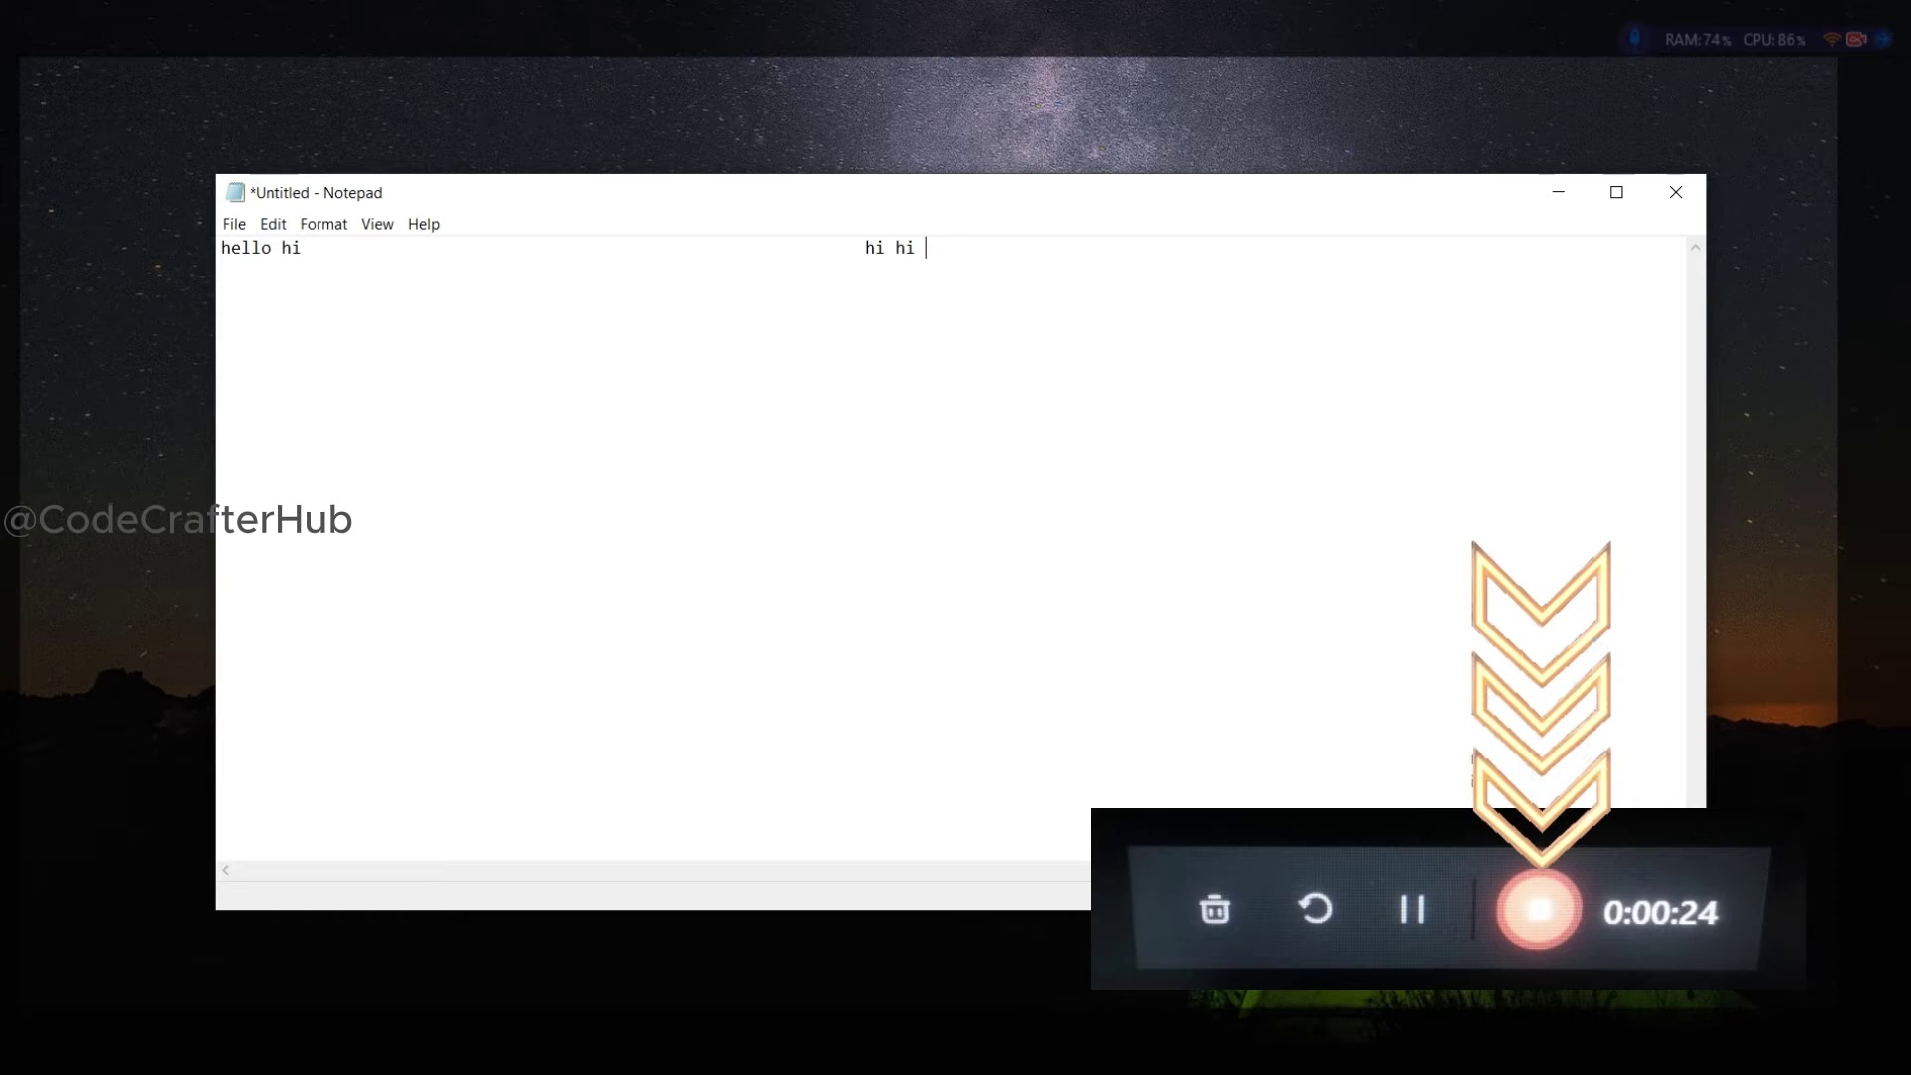
left_click(1045, 981)
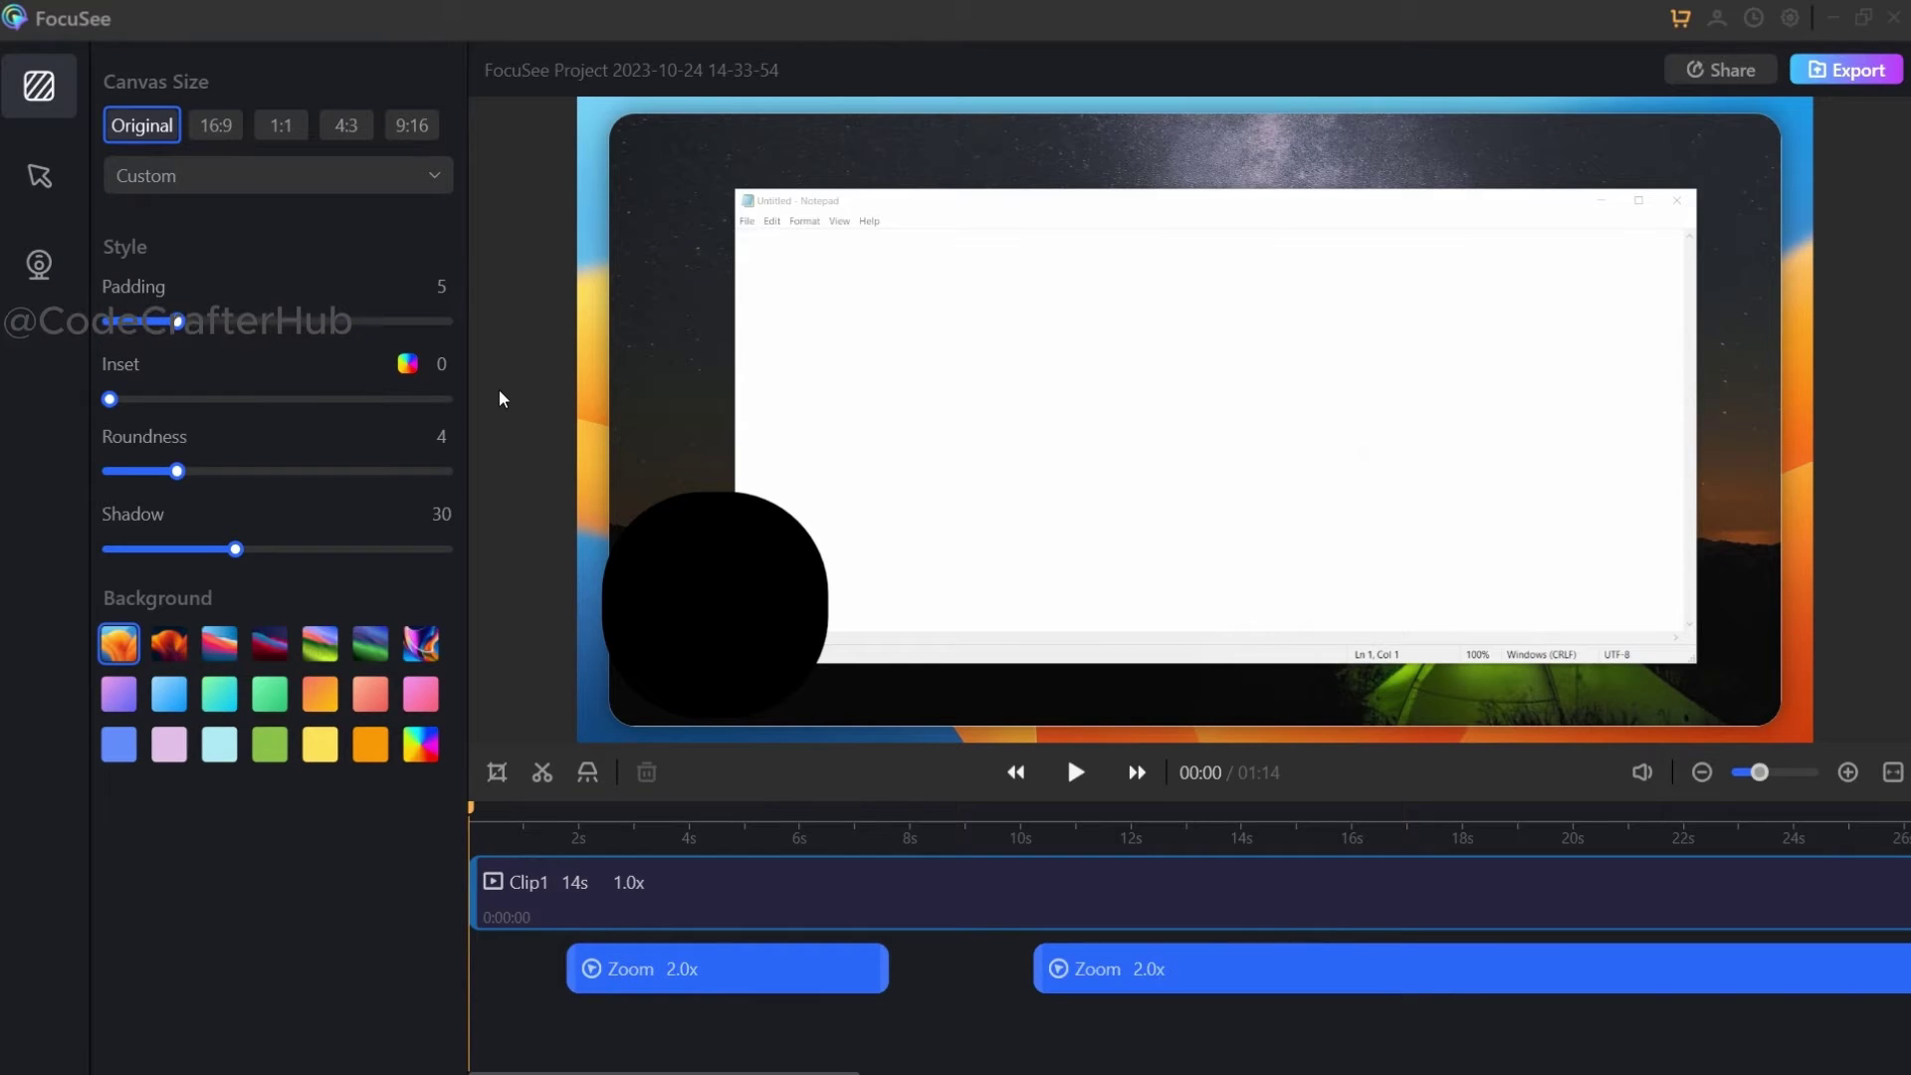
Try the 16:9, 1:1, 4:3 and 9:16 canvas sizes, return to Original and view the platform size presets
left_click(216, 124)
left_click(281, 124)
left_click(349, 128)
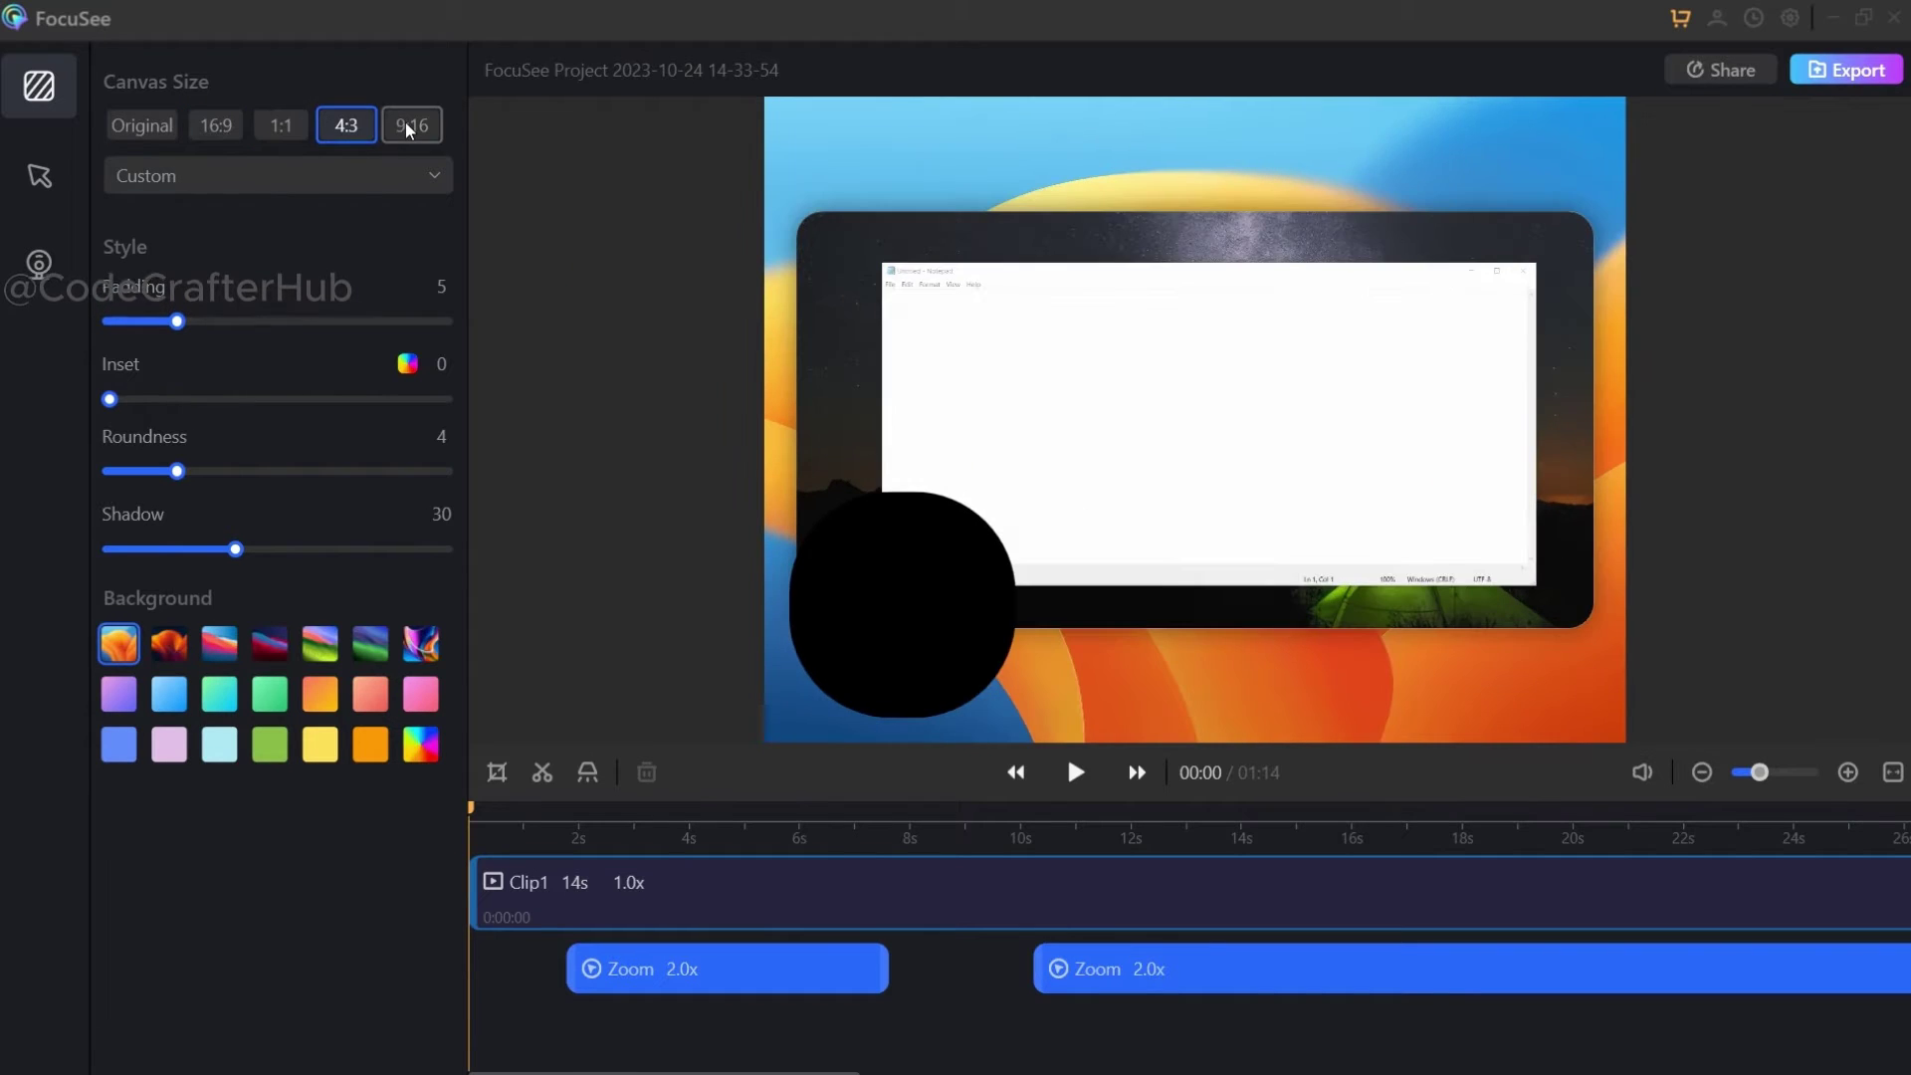
left_click(412, 124)
left_click(145, 130)
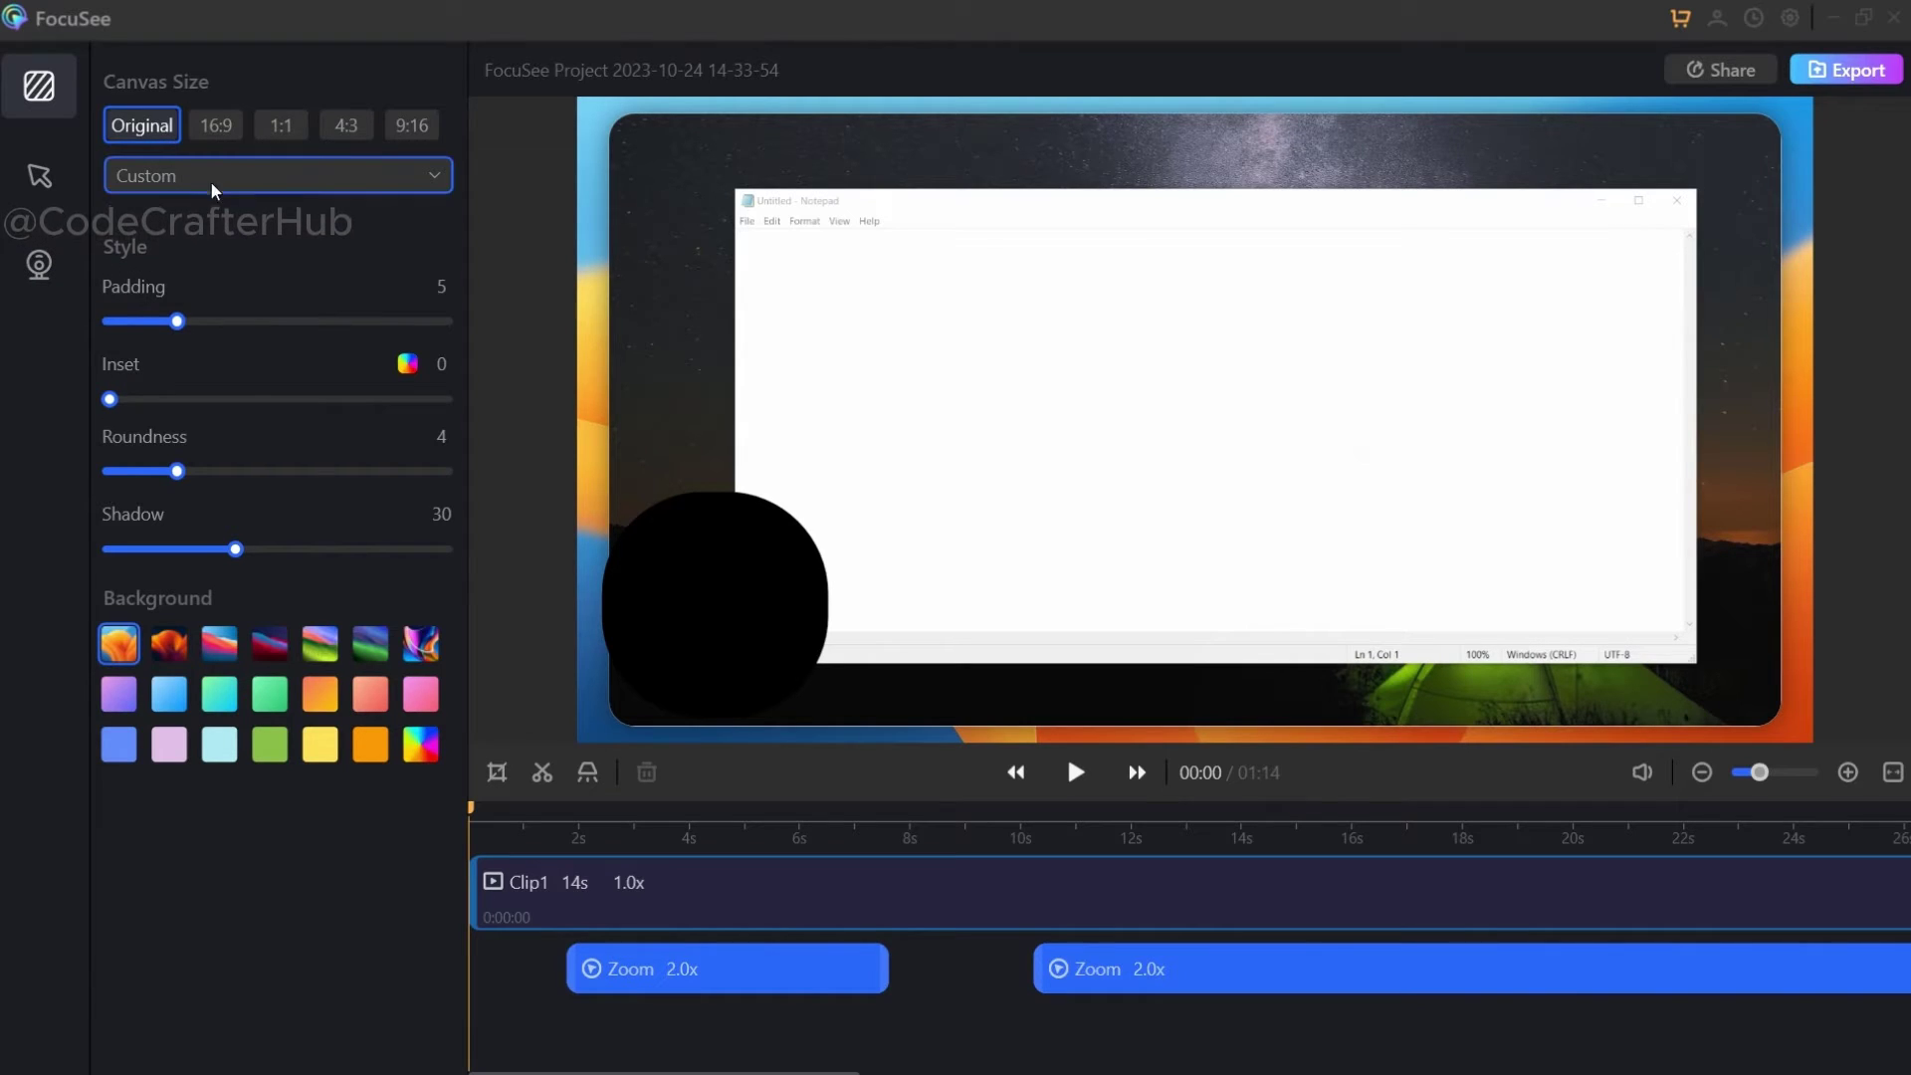
left_click(328, 185)
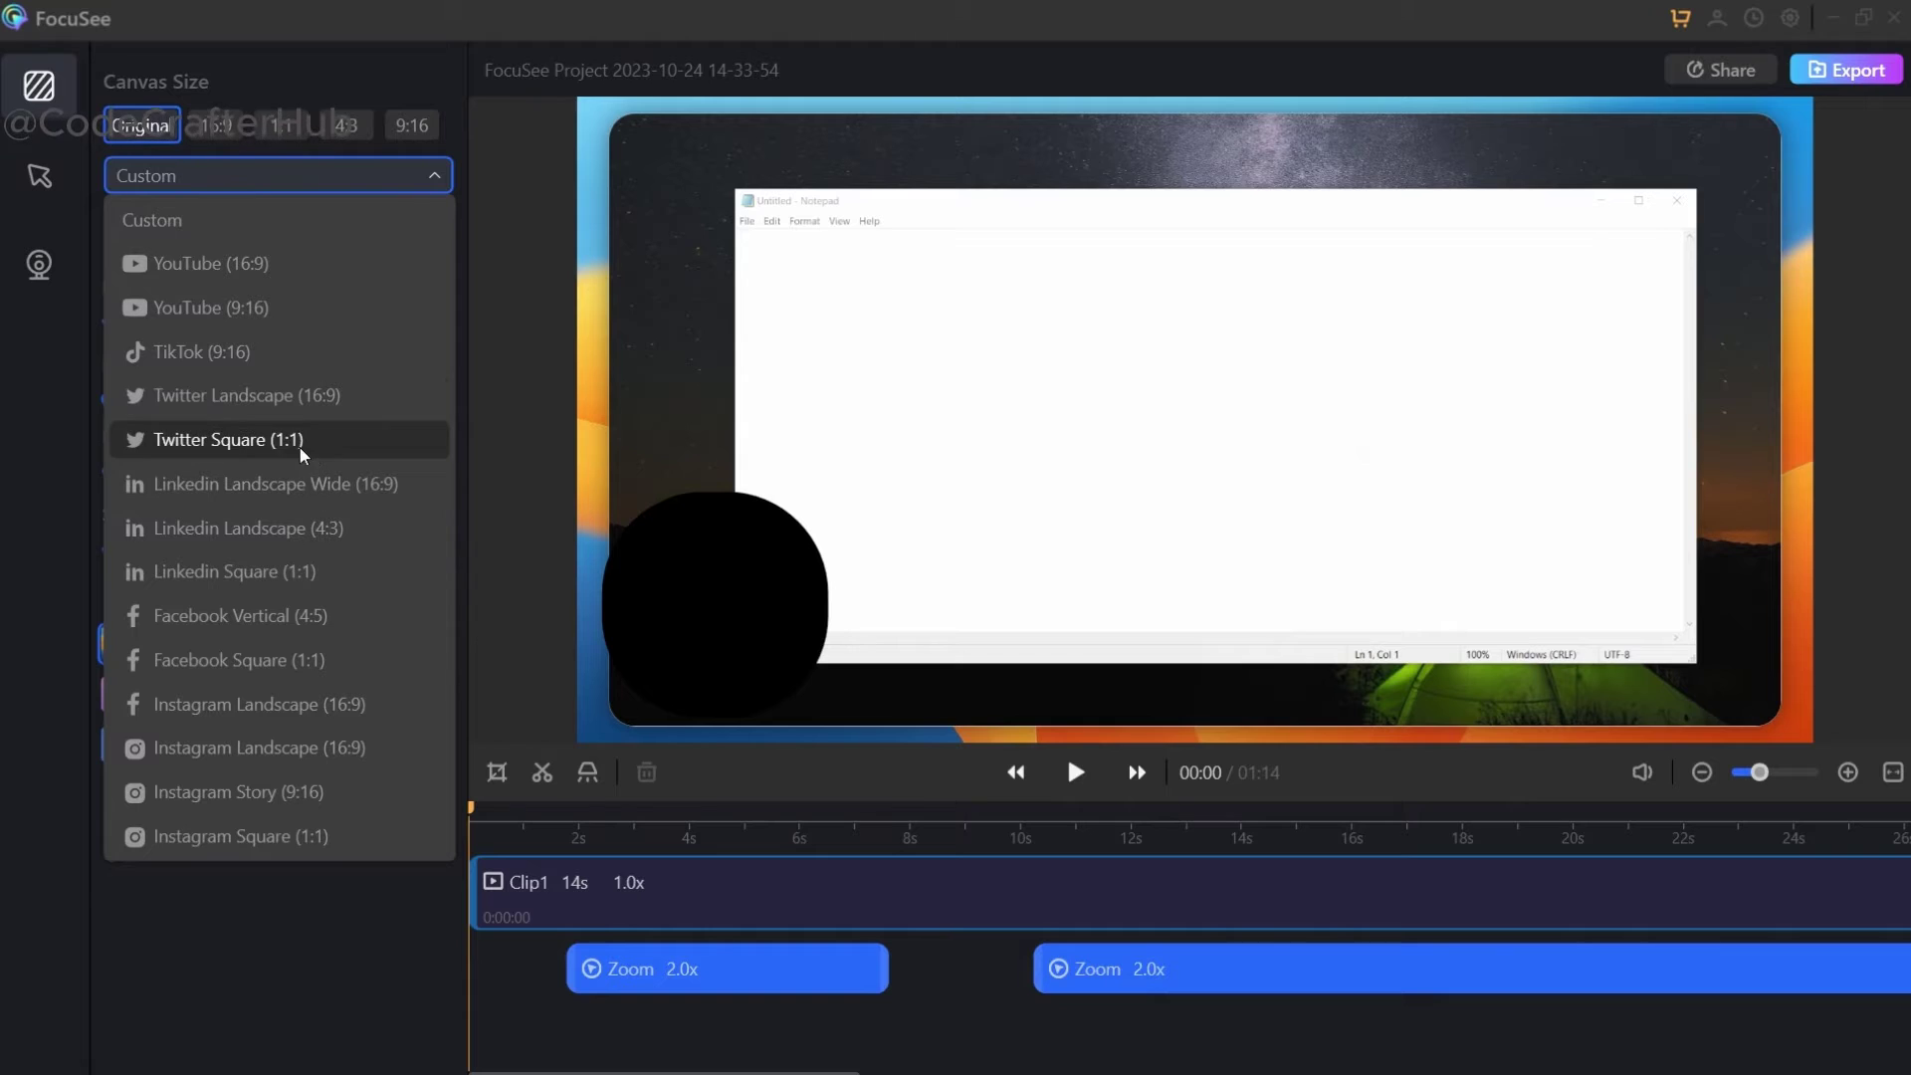
left_click(495, 351)
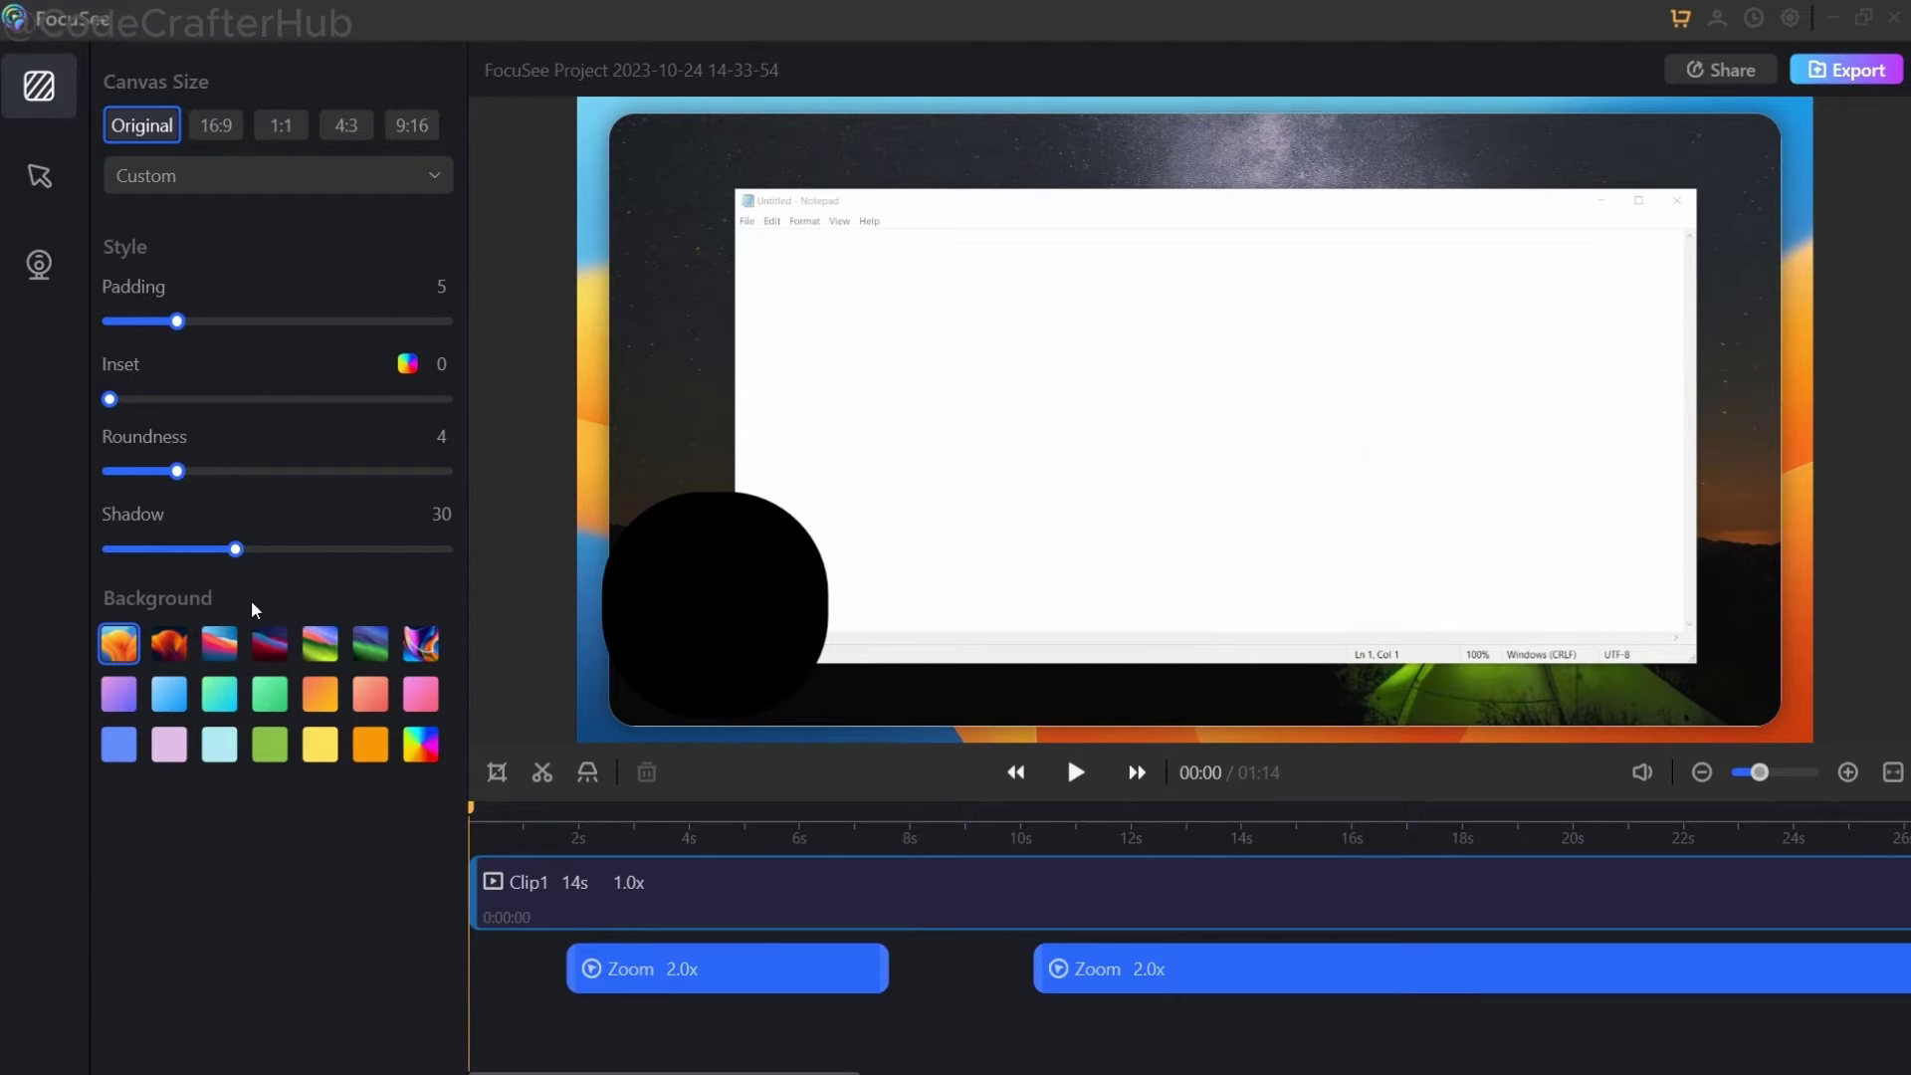
Try a video padding of 4 and set it back to 5
left_click_drag(177, 321, 163, 320)
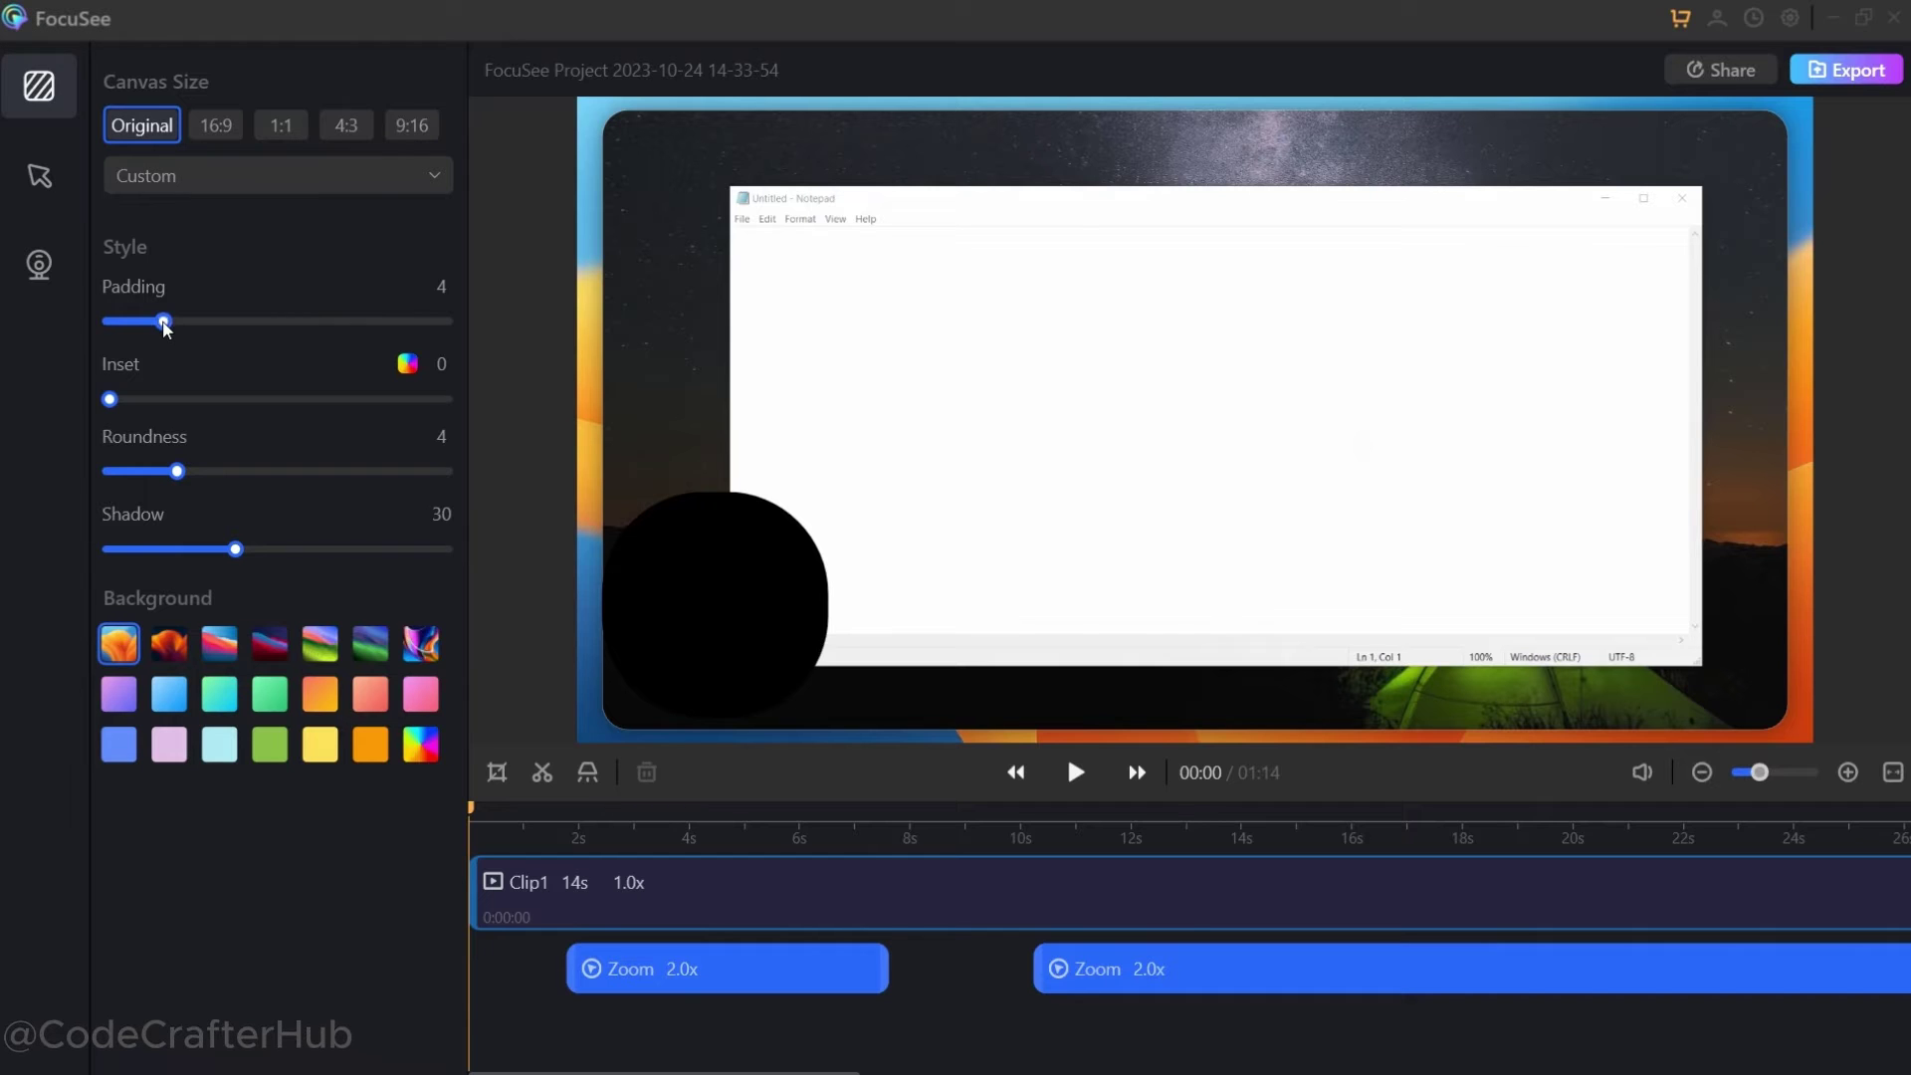
mouse_move(164, 322)
left_mouse_down()
mouse_move(324, 329)
mouse_move(174, 322)
left_mouse_up()
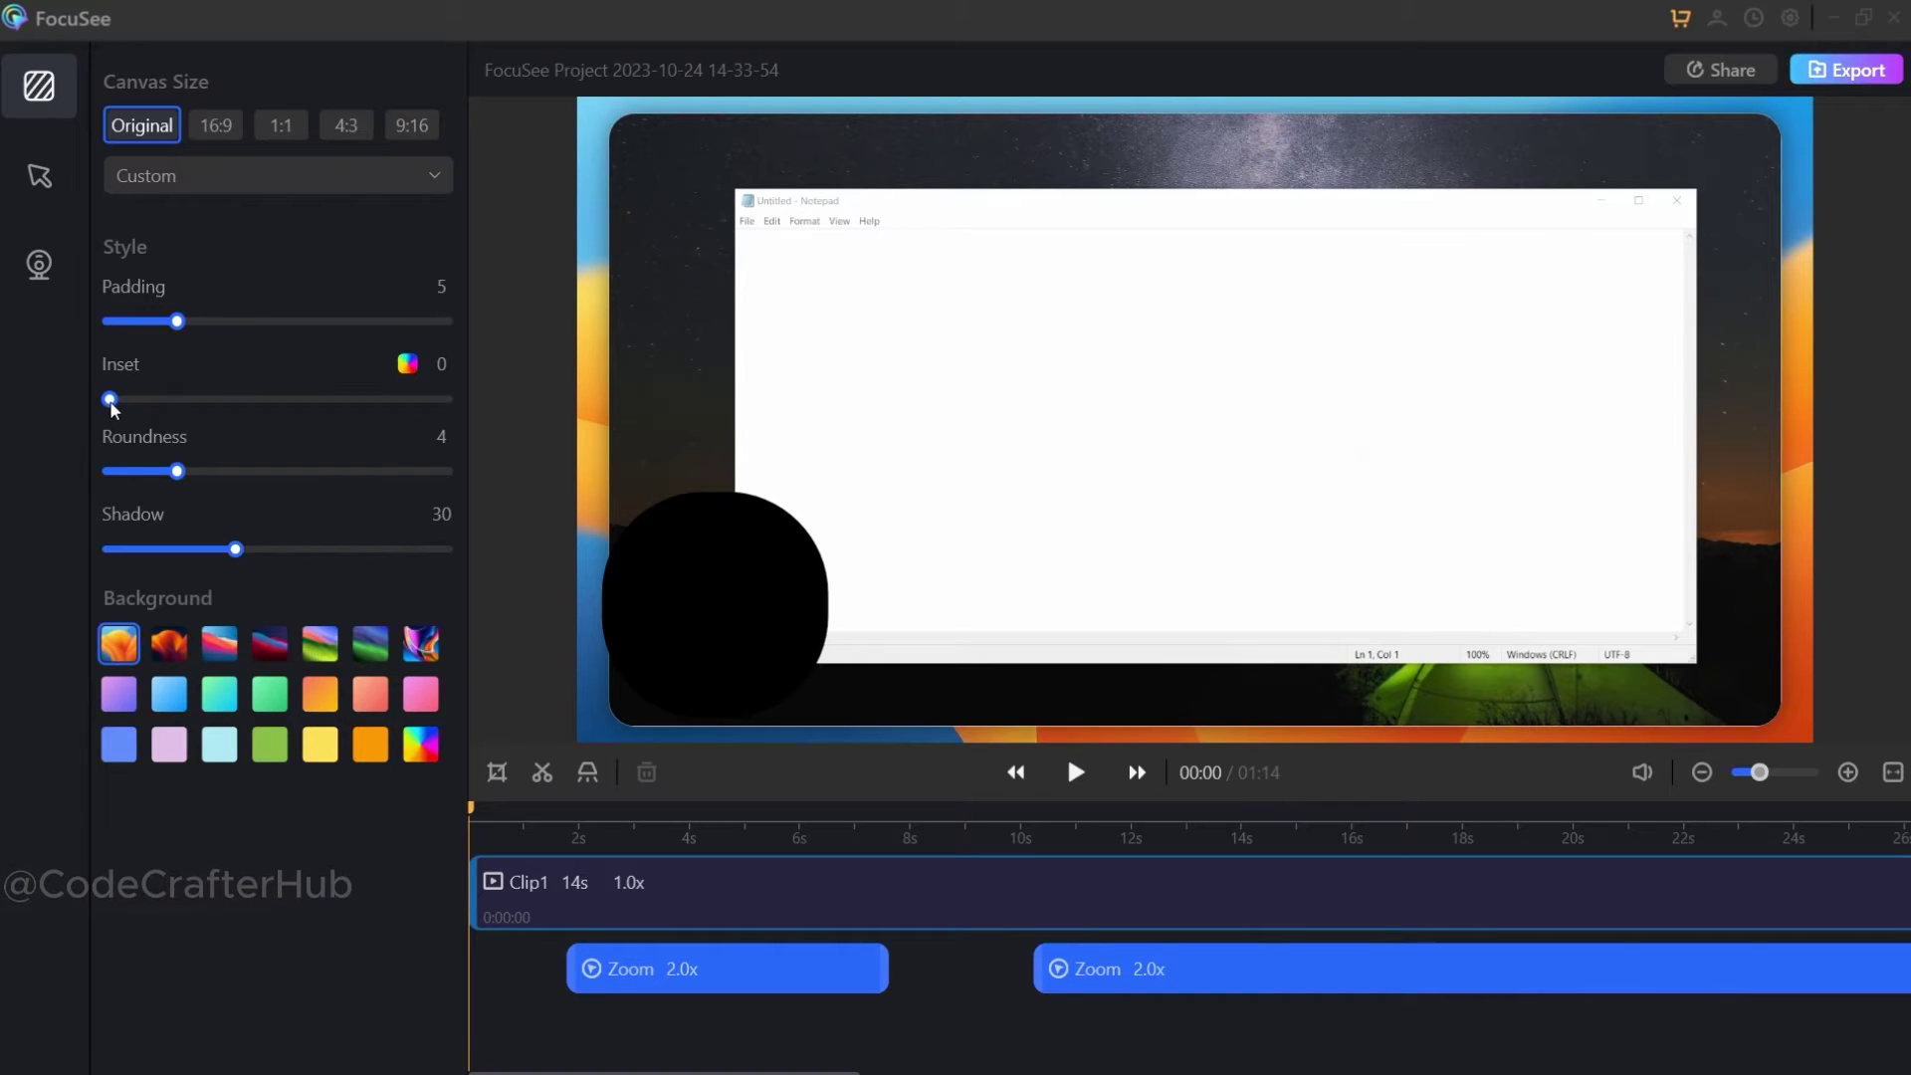
Try a video inset of 12 in purple #871D86 and set the inset back to 0
left_click_drag(110, 400, 182, 403)
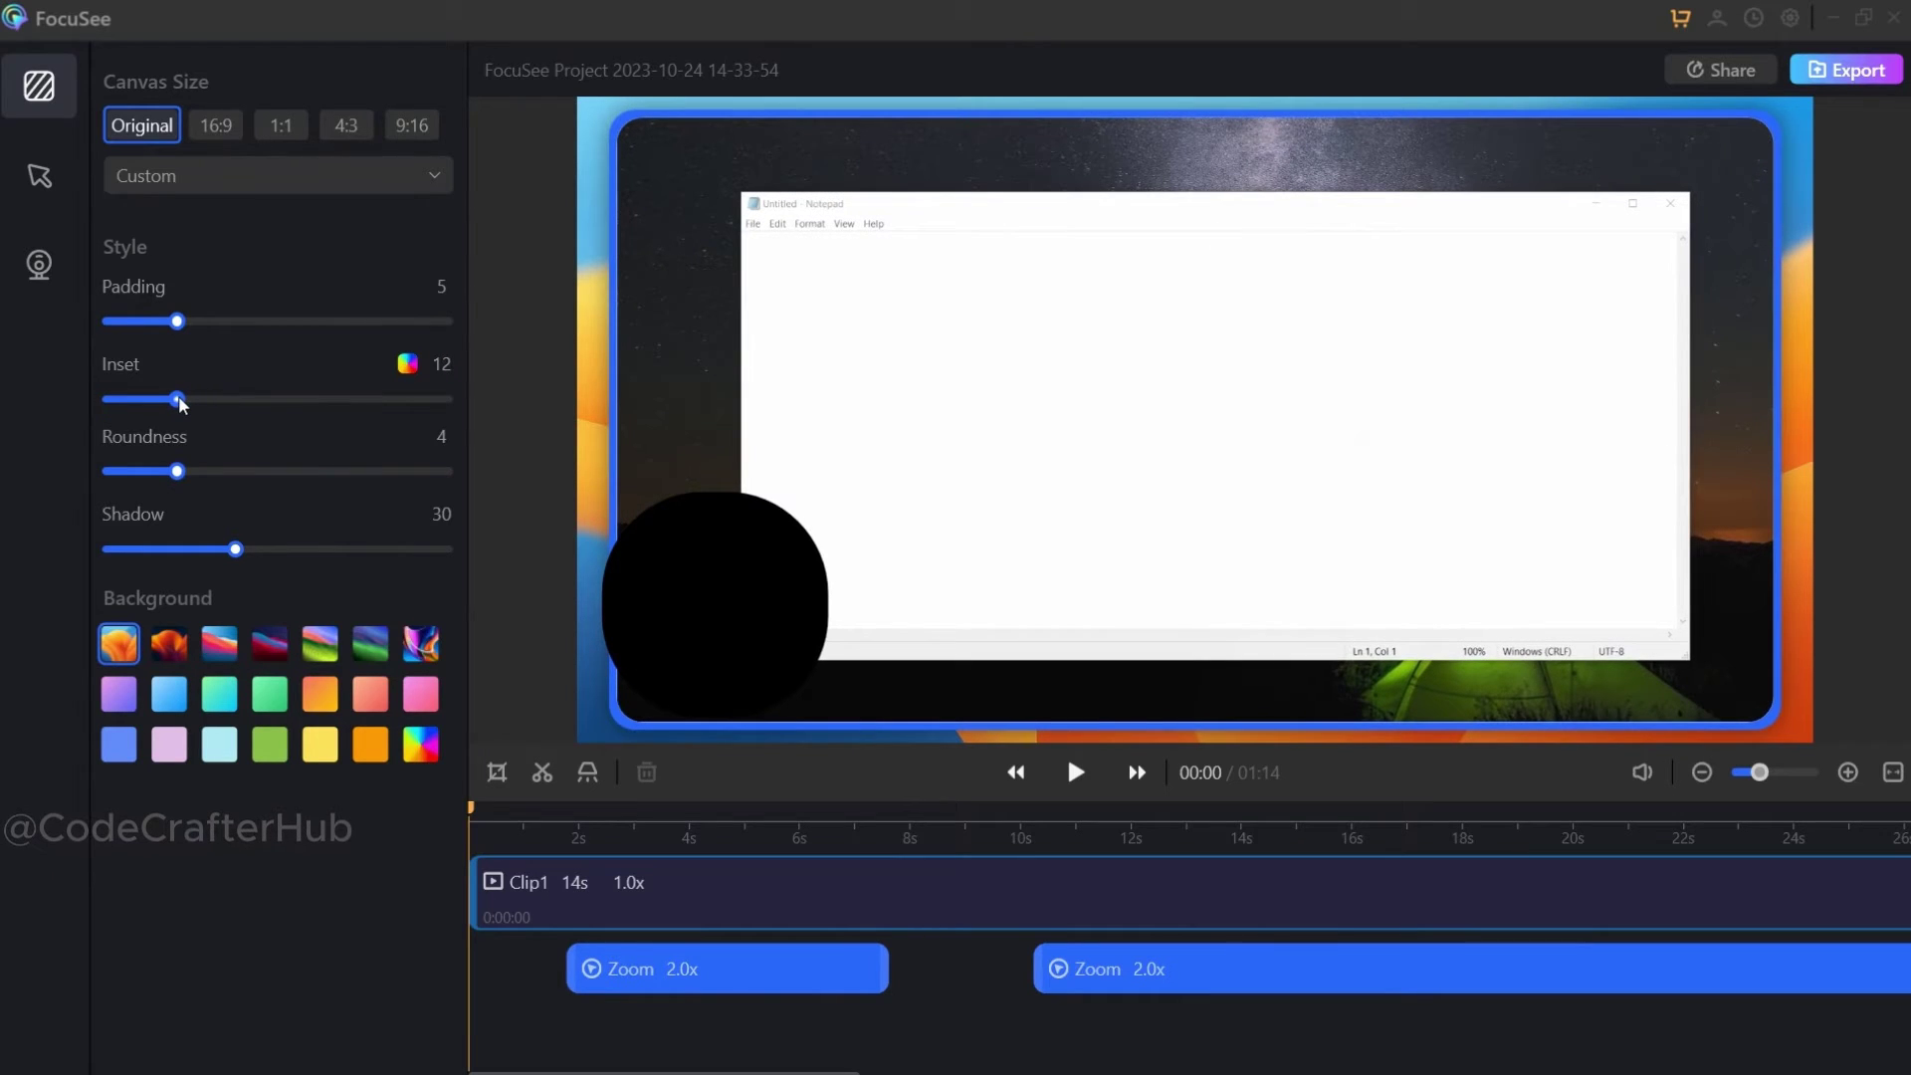
left_click(407, 365)
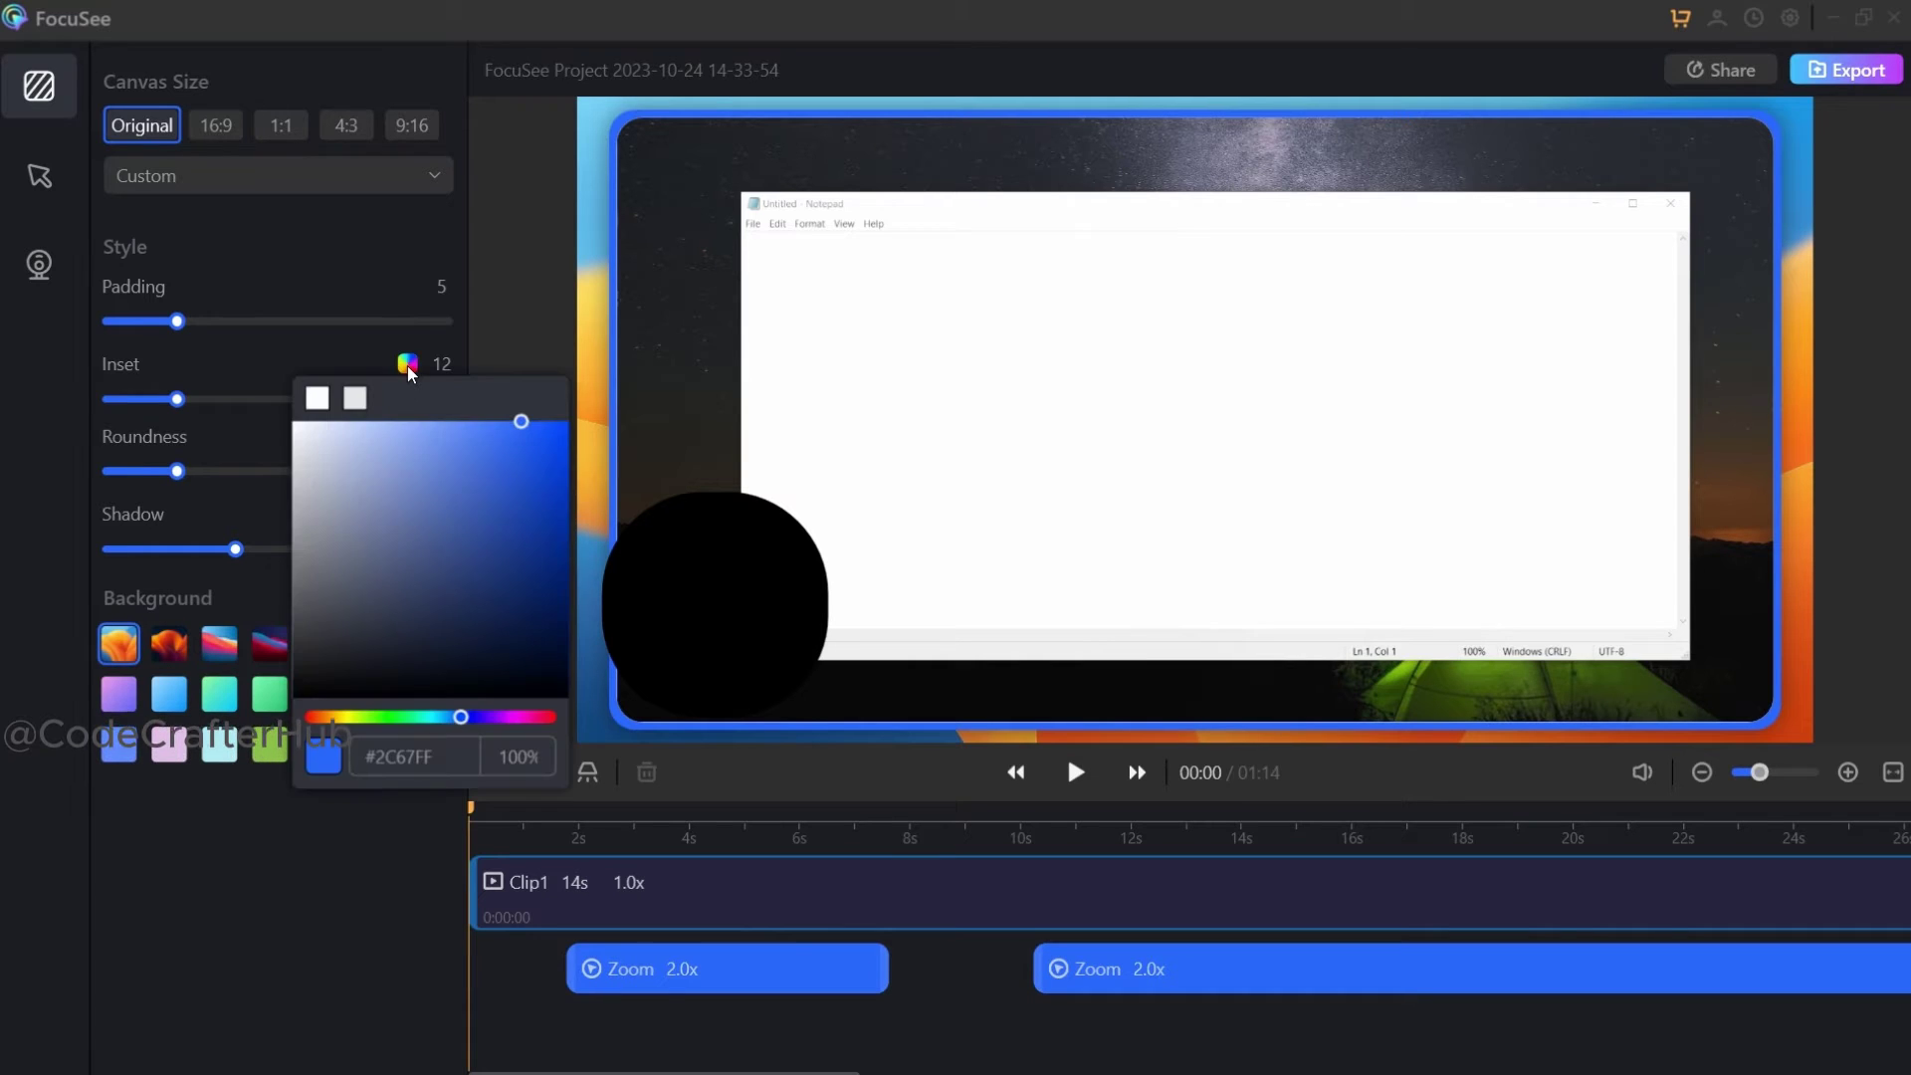
left_click(514, 717)
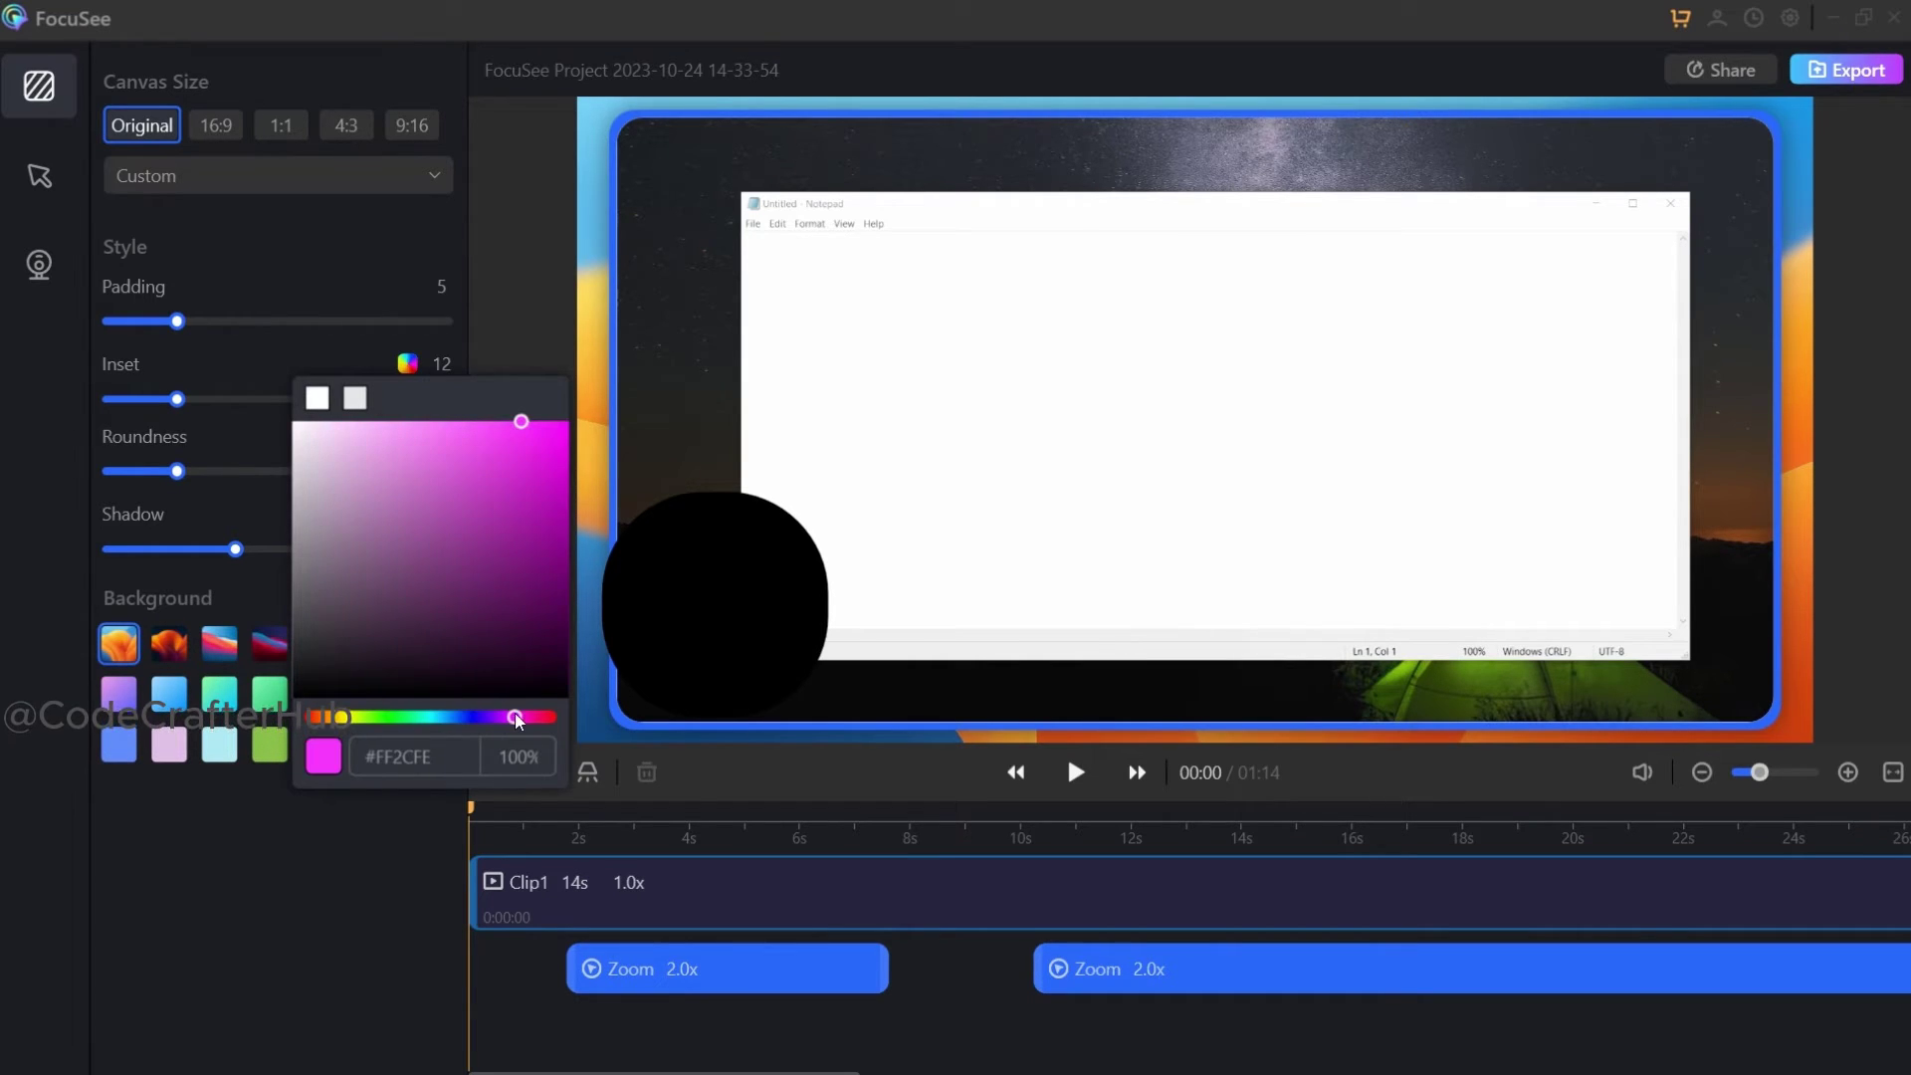
left_click(511, 557)
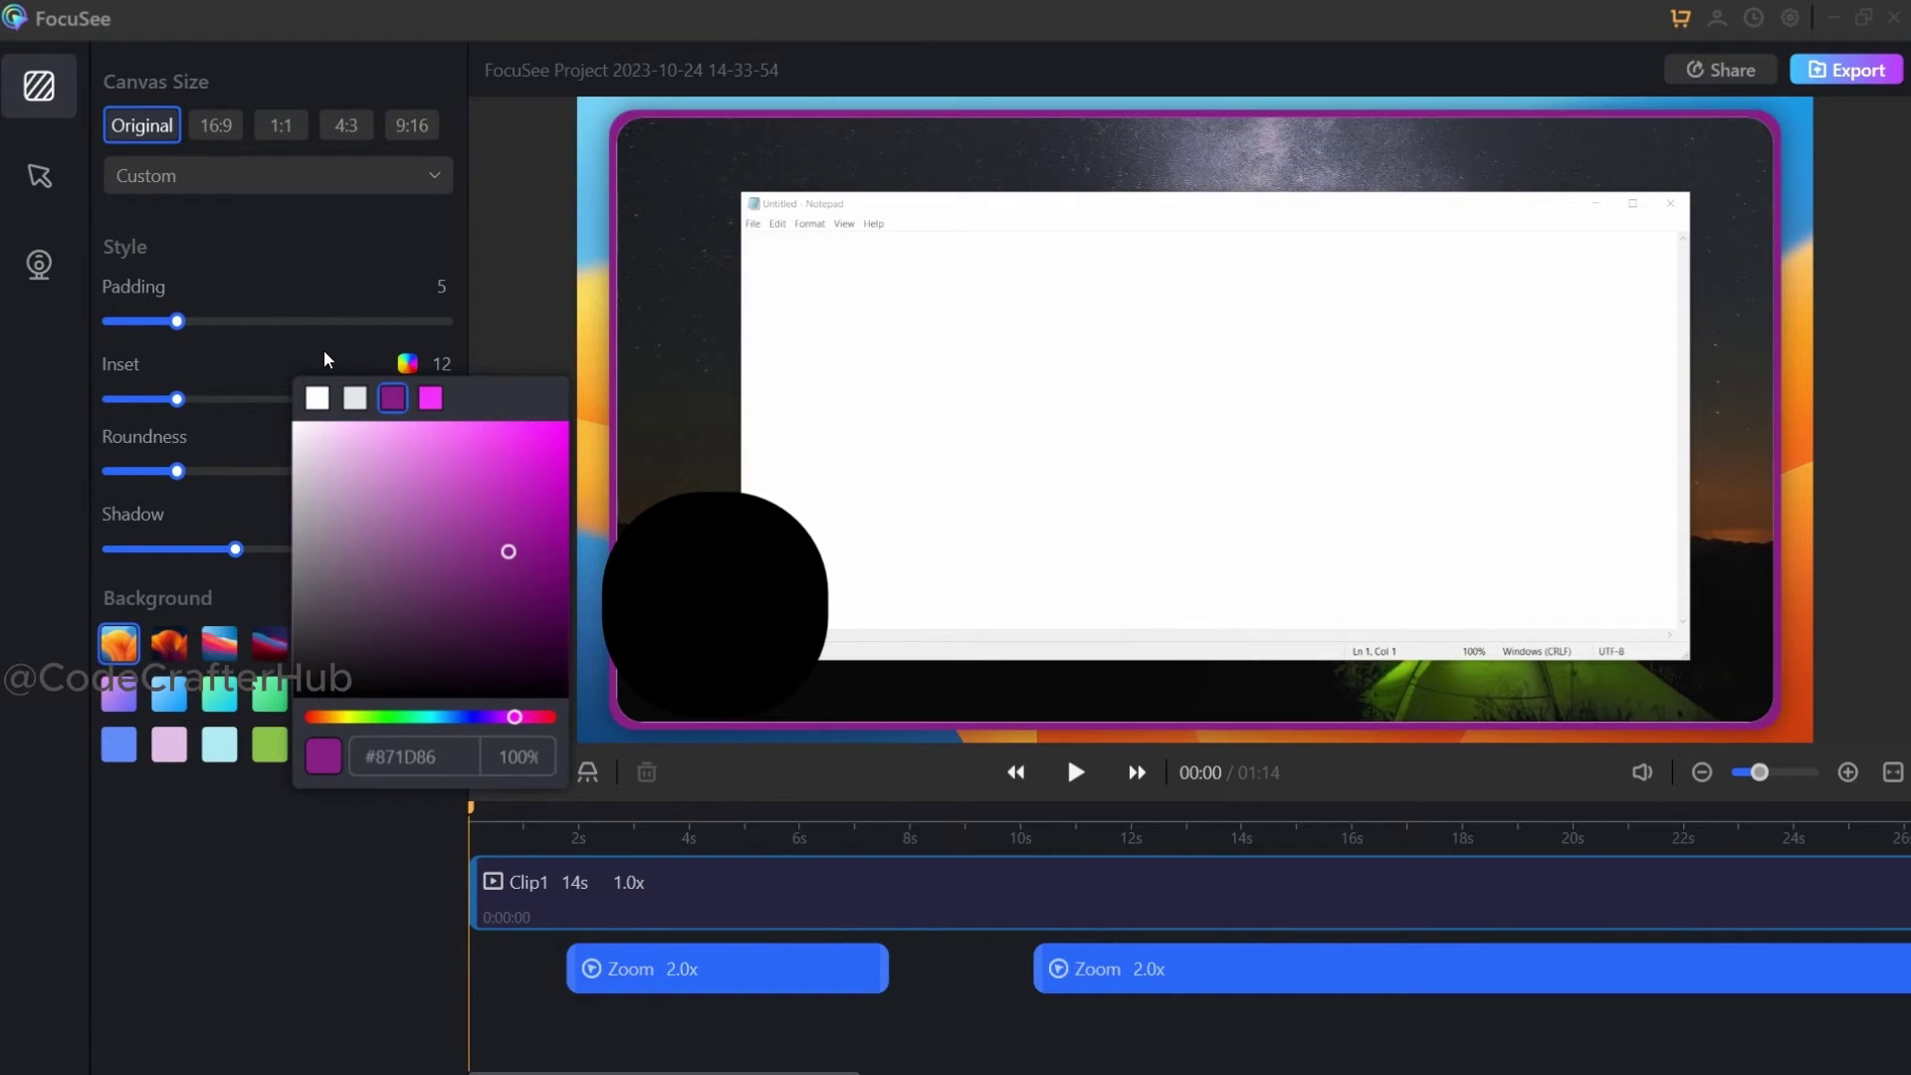
left_click_drag(175, 402, 81, 403)
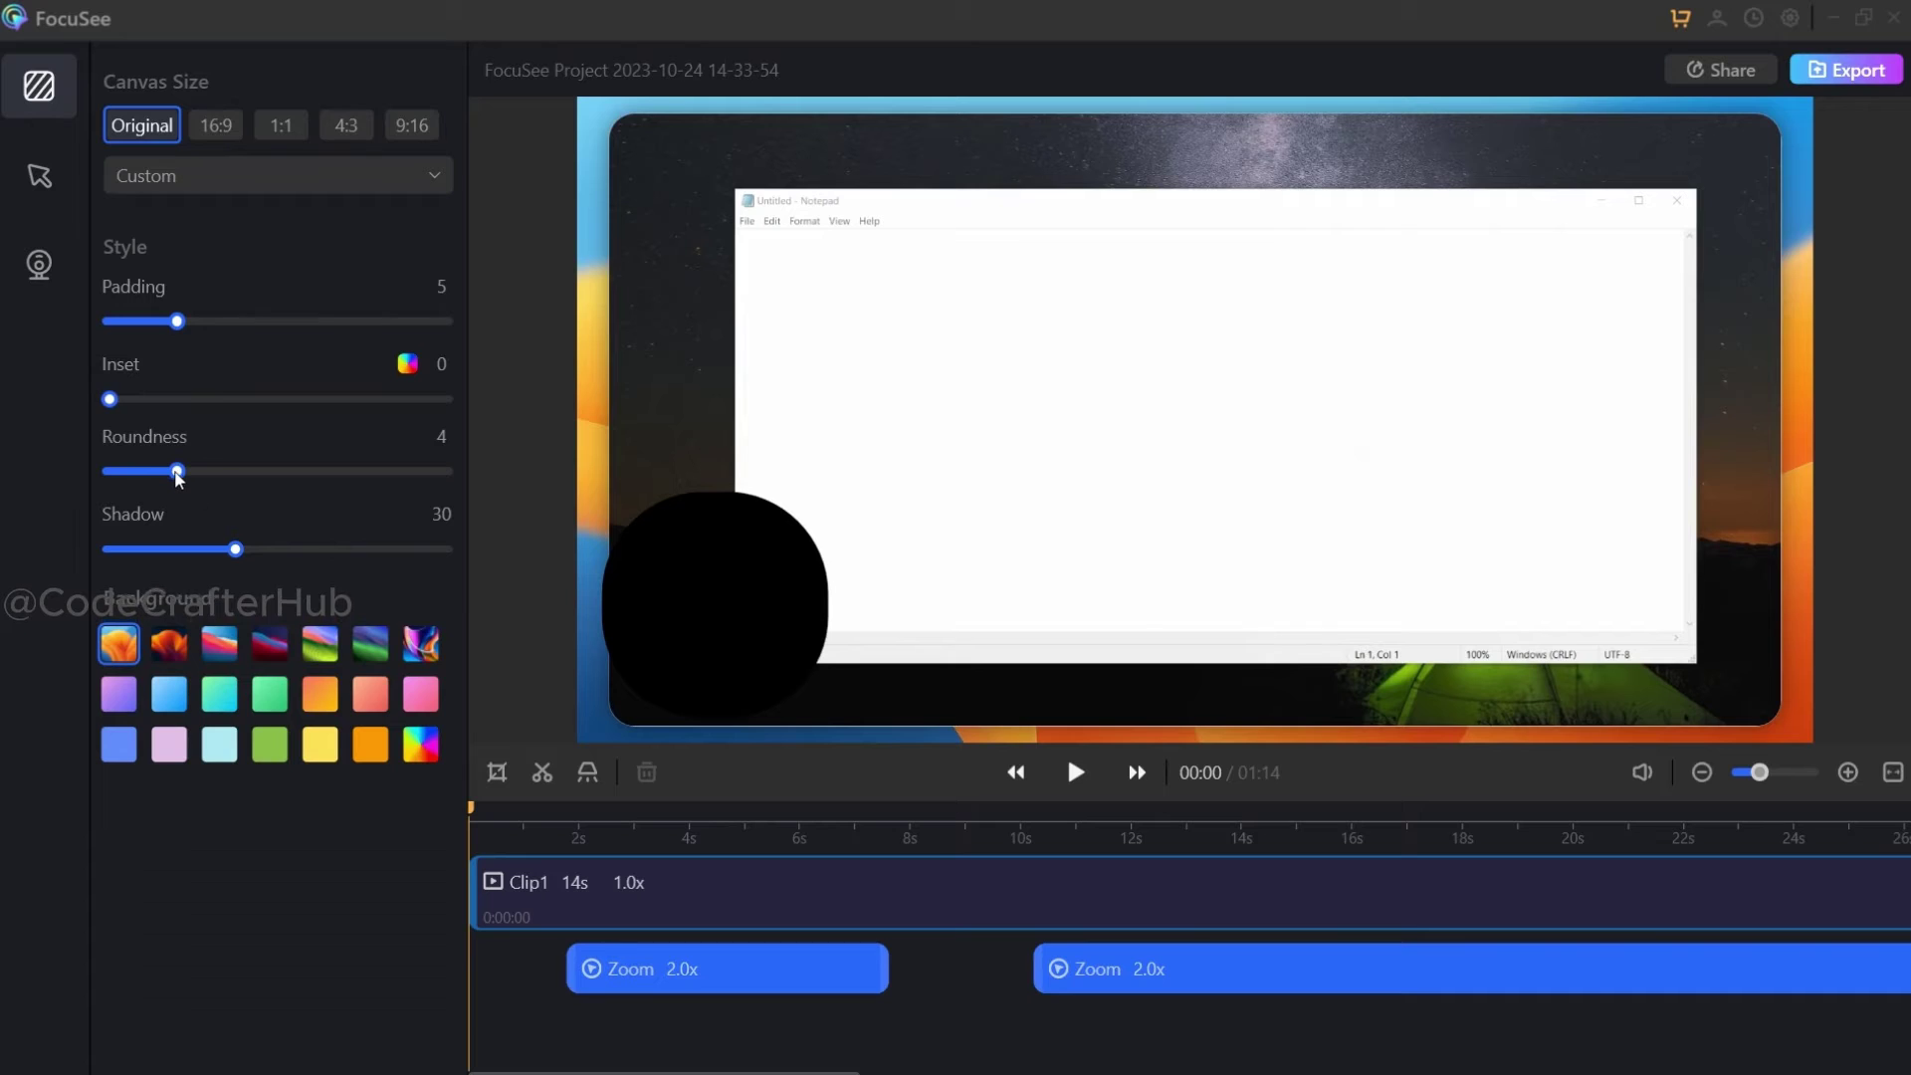
Set the video's roundness to 14 and its shadow to 46, trying a shadow of 57 first
left_click_drag(177, 471, 345, 480)
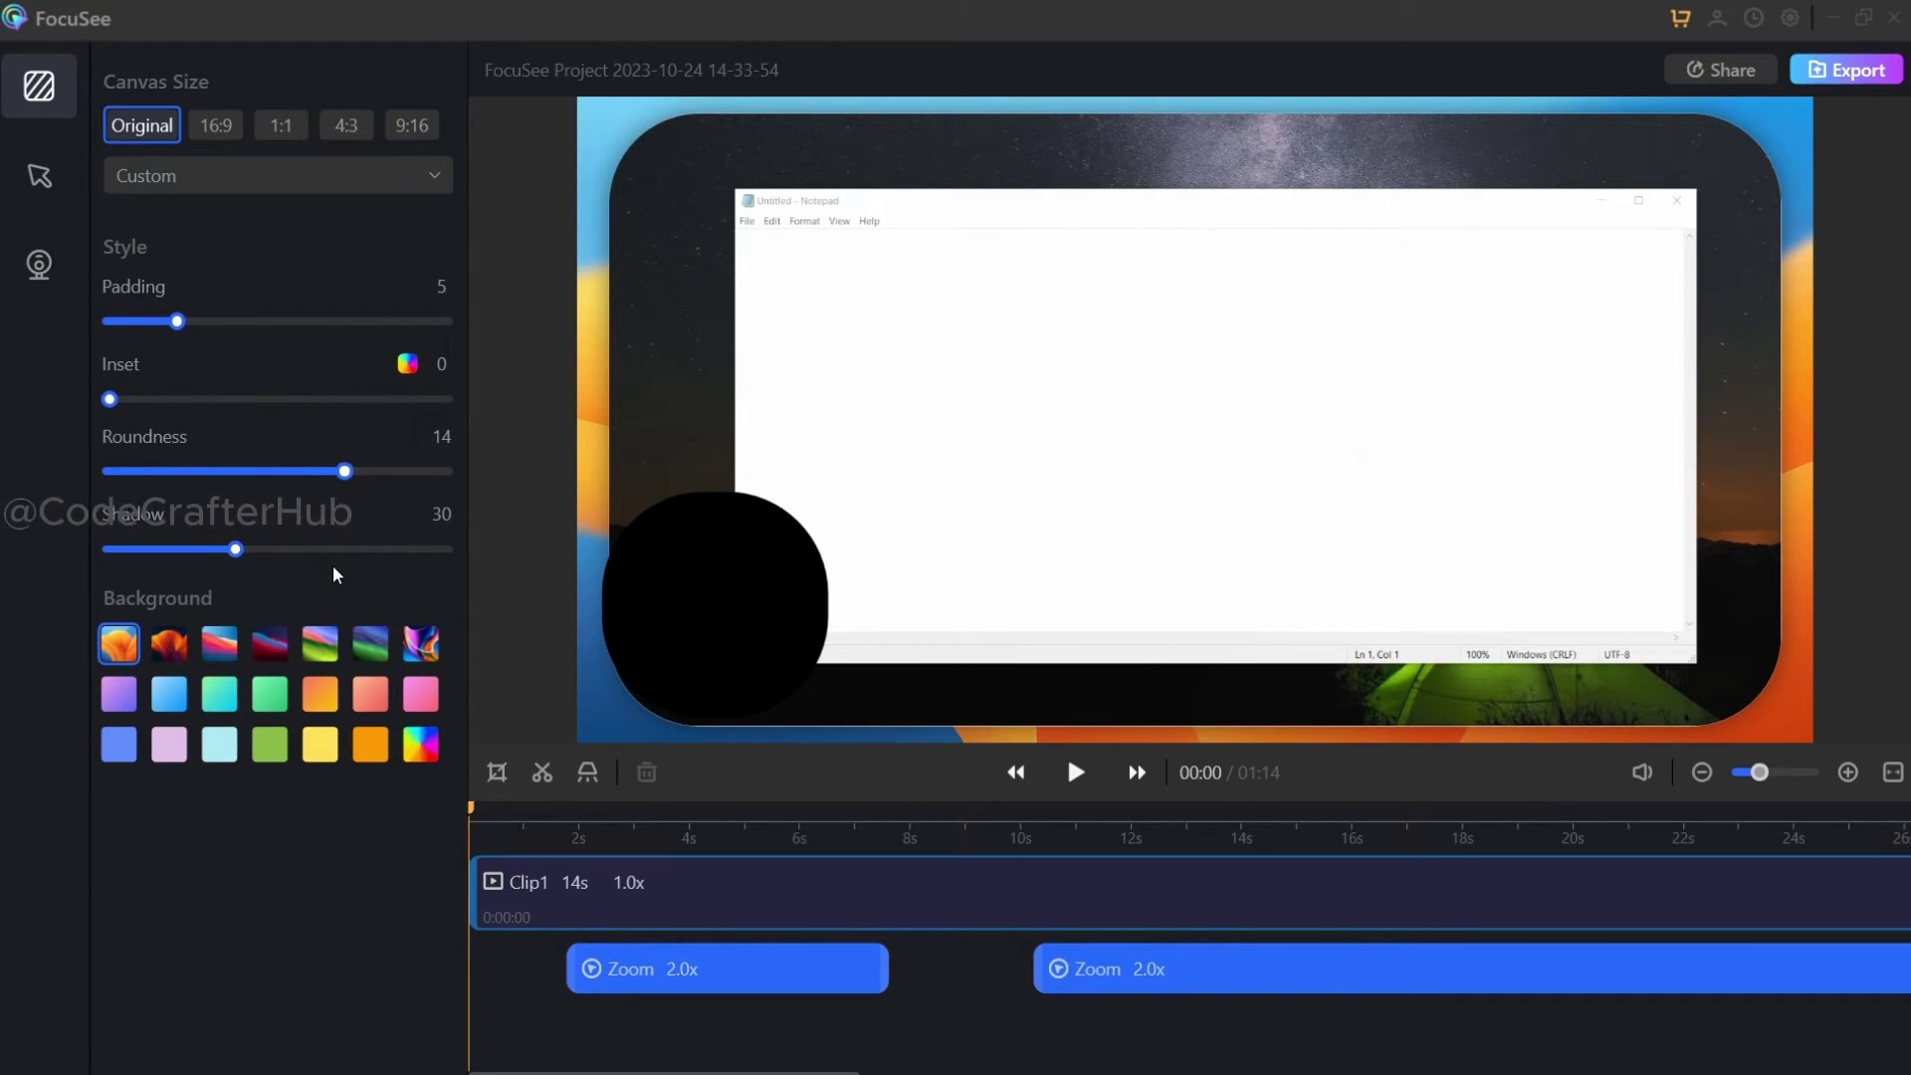
left_click_drag(237, 554, 409, 555)
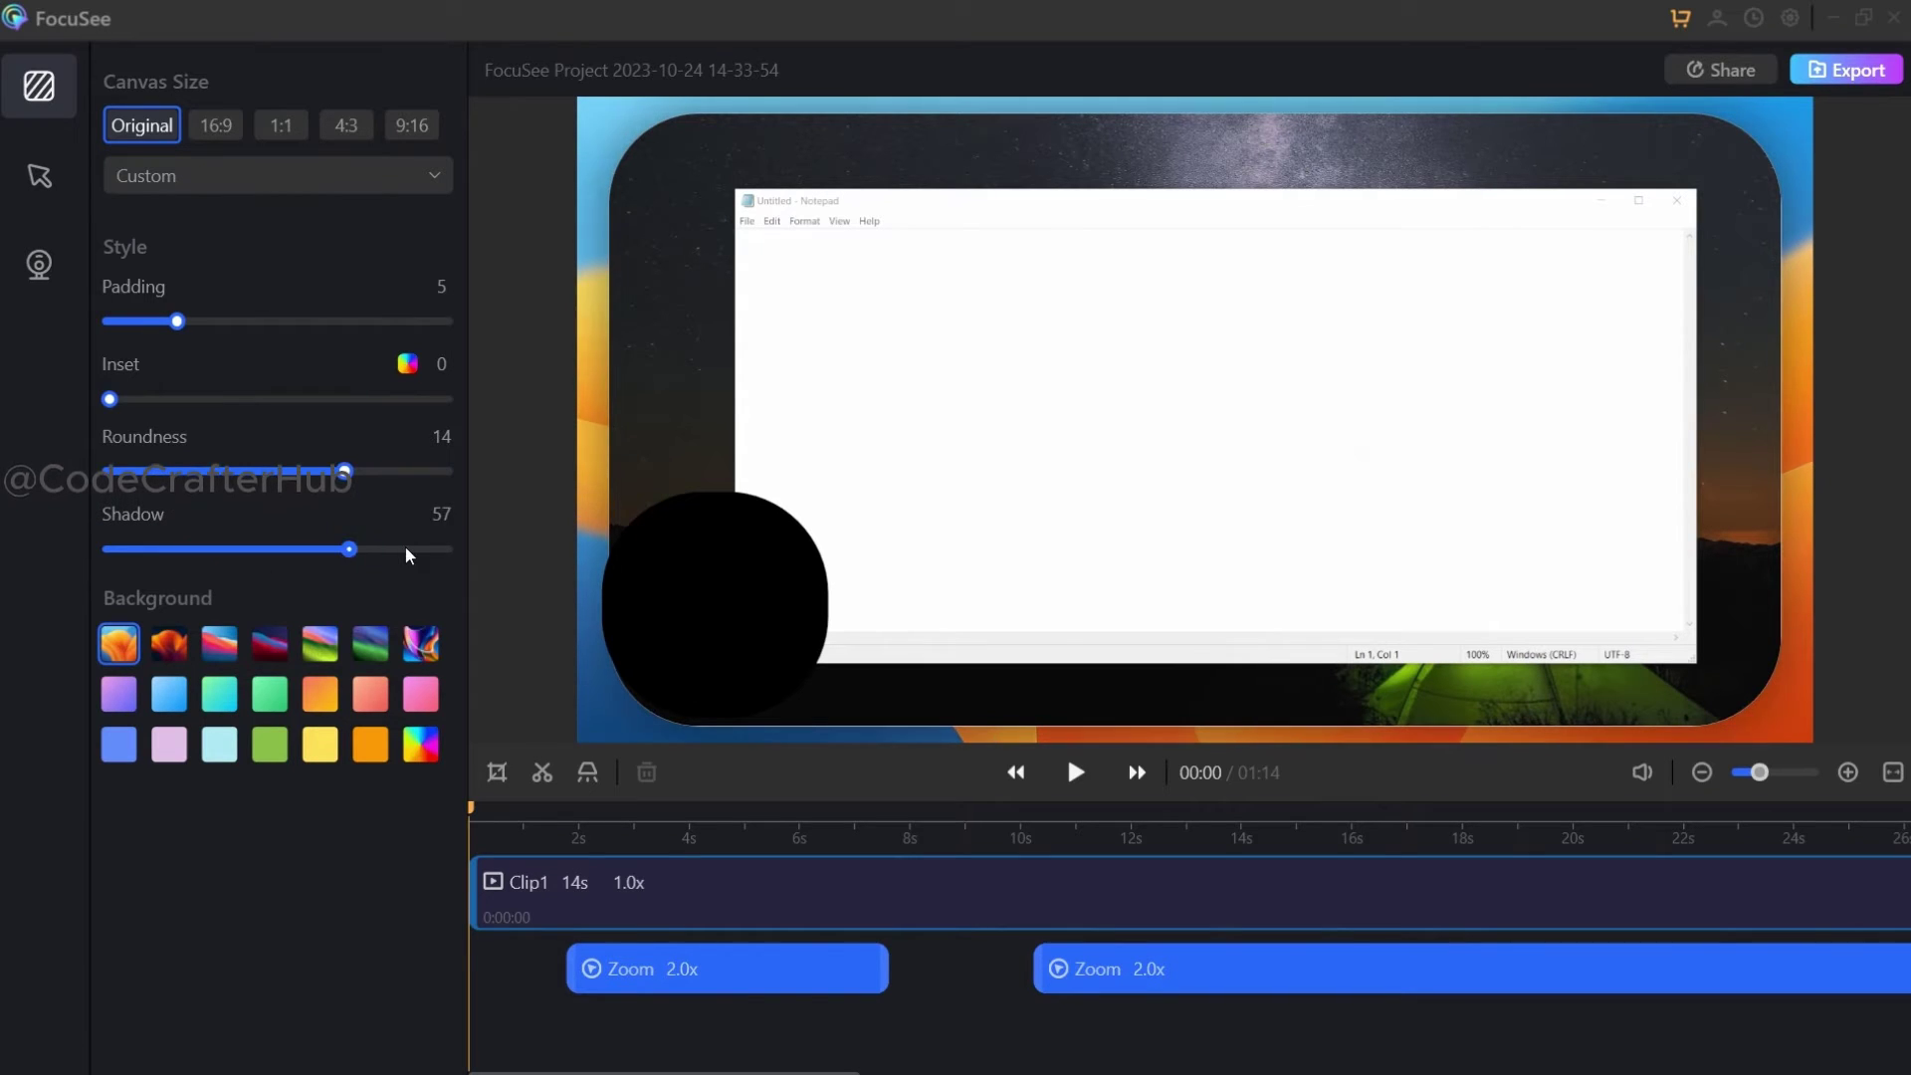
mouse_move(284, 558)
left_mouse_down()
mouse_move(252, 555)
mouse_move(409, 564)
mouse_move(303, 564)
left_mouse_up()
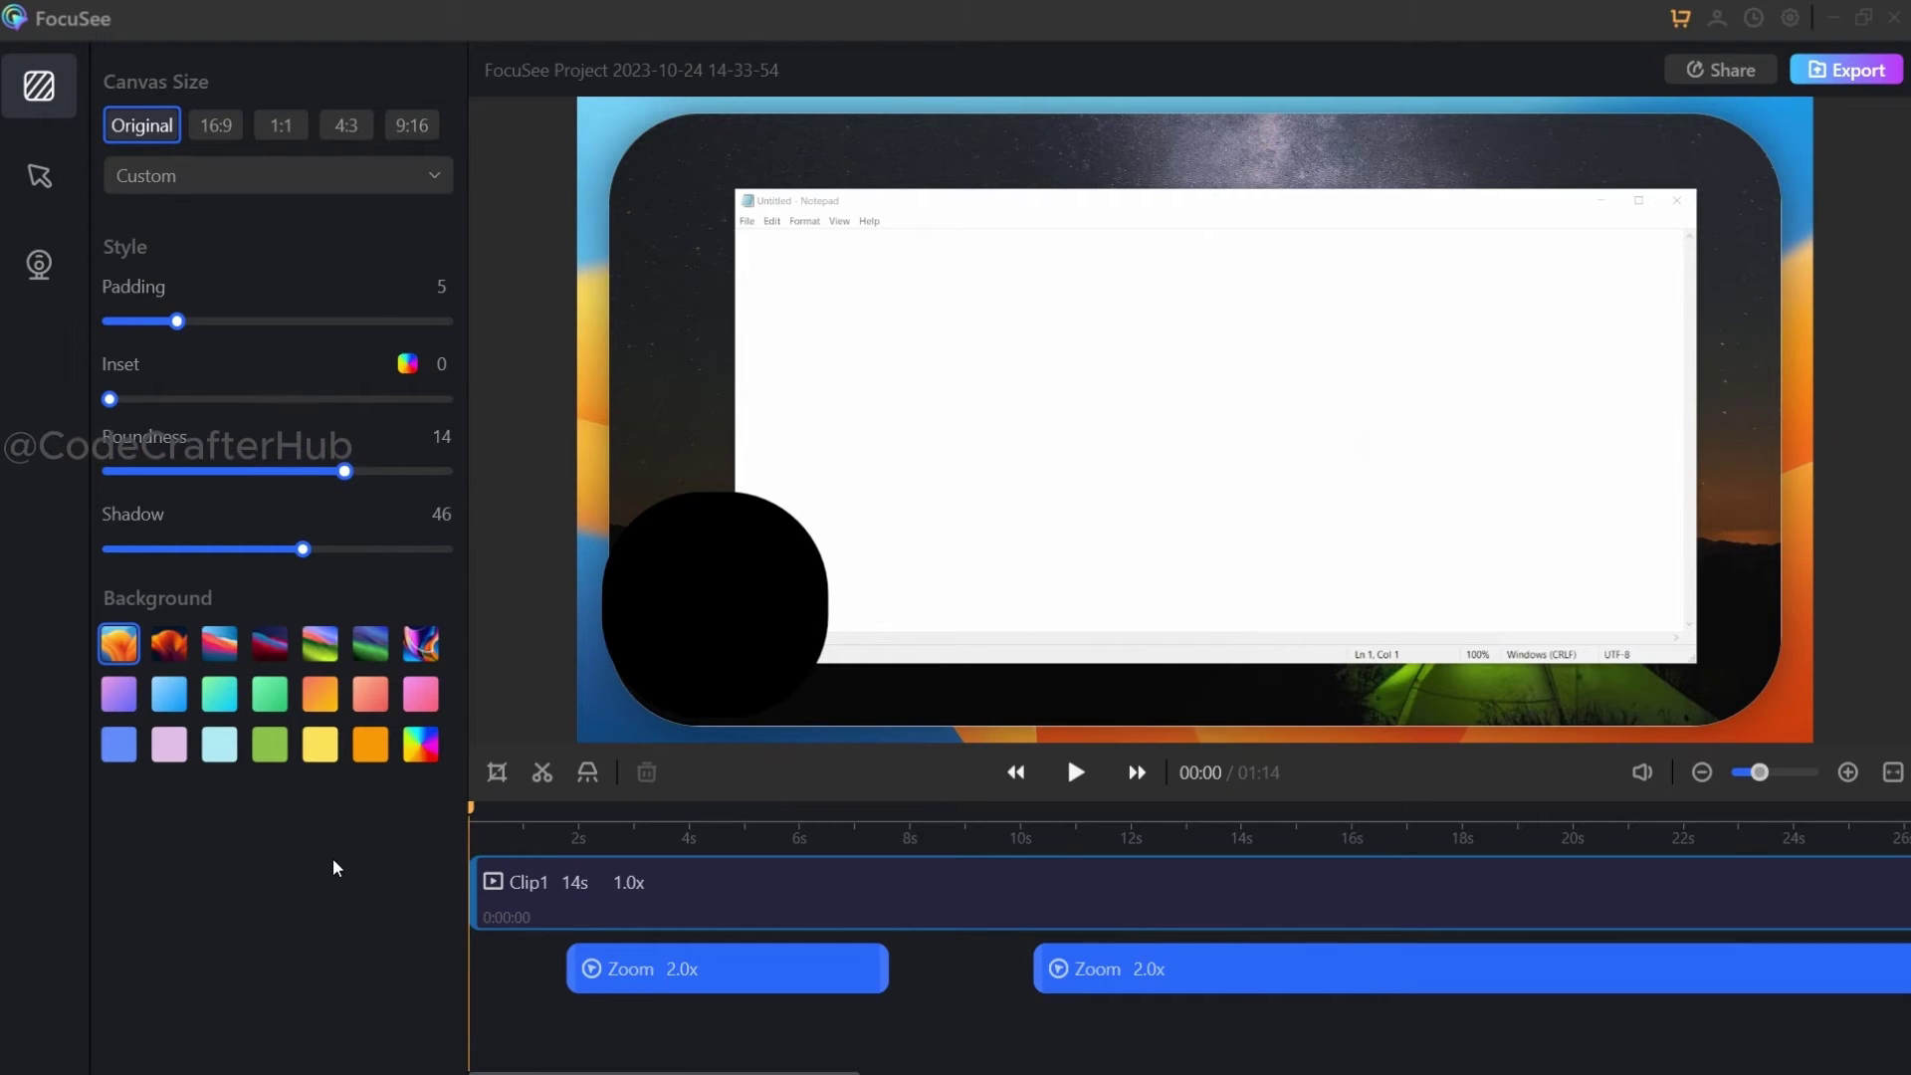
Apply the dark orange flower wallpaper as the background and view the custom background colour picker without choosing a colour
left_click(169, 645)
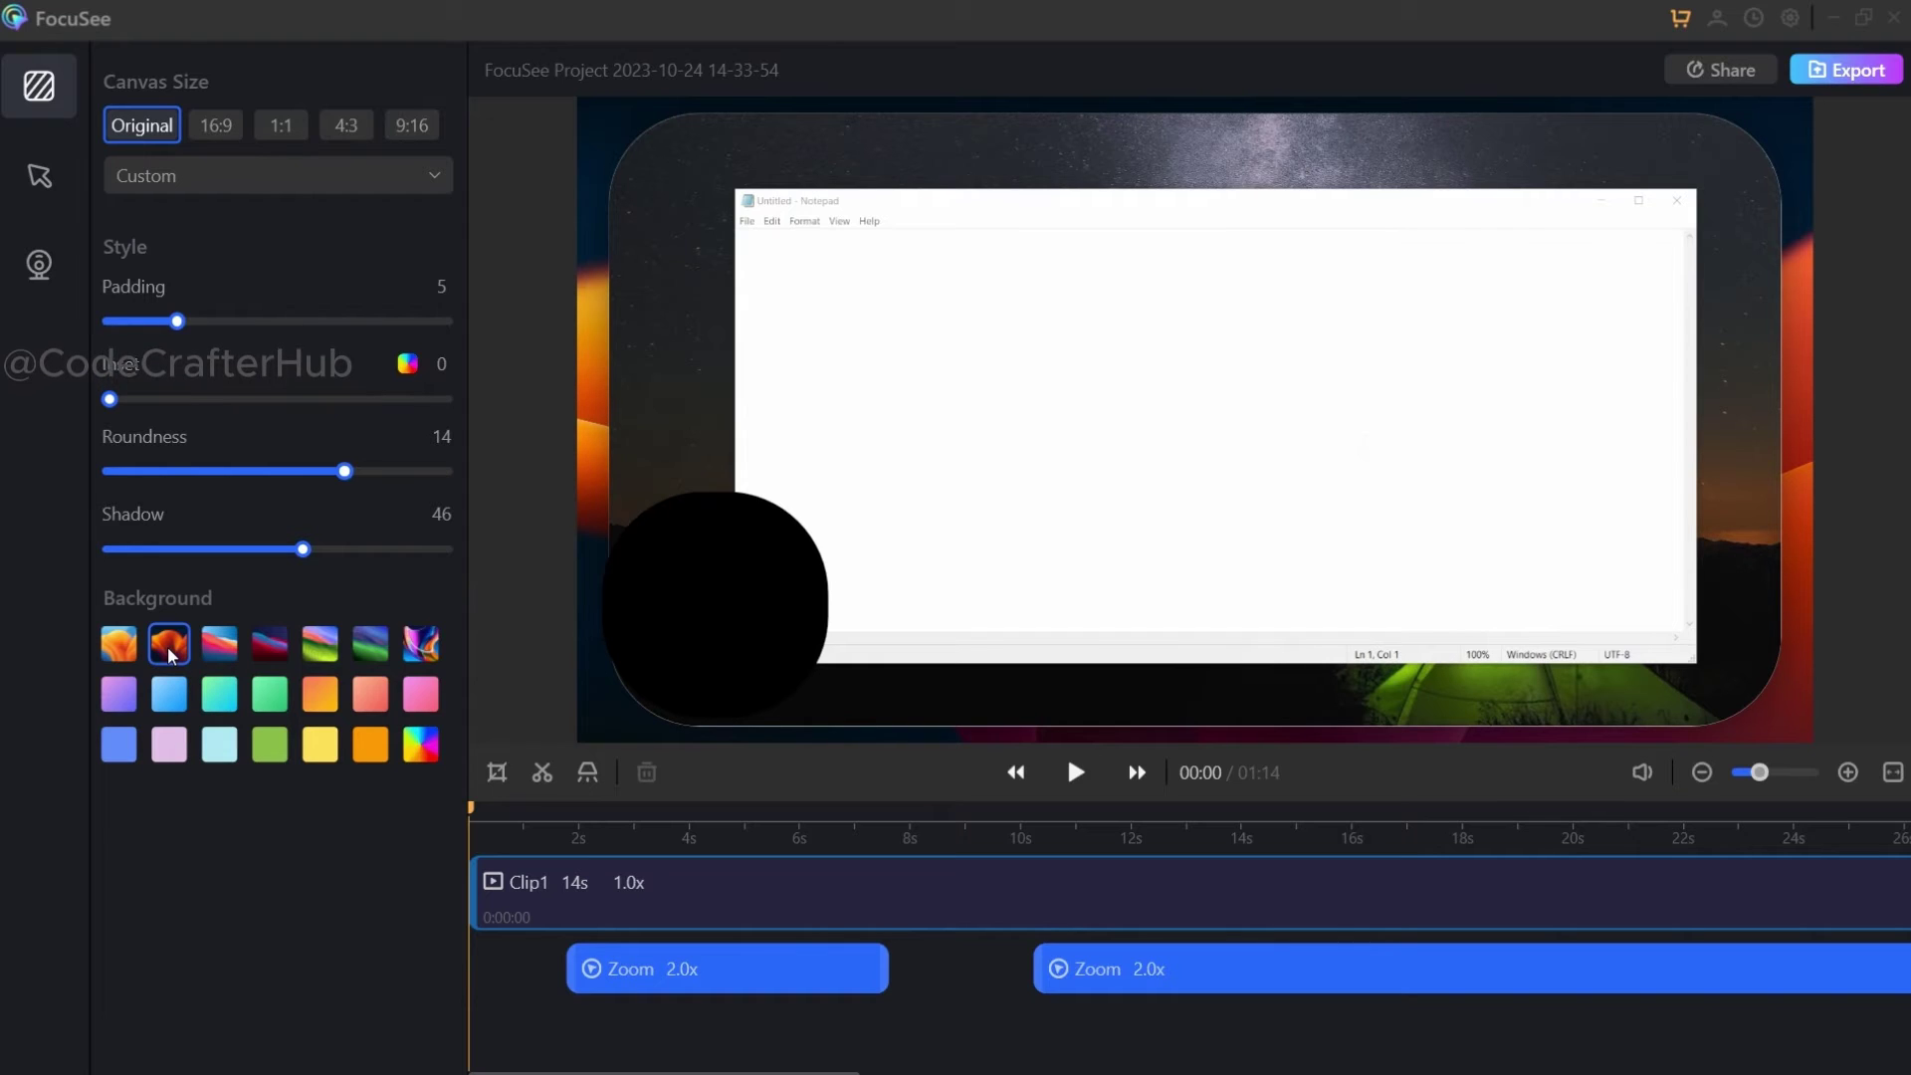
left_click(422, 747)
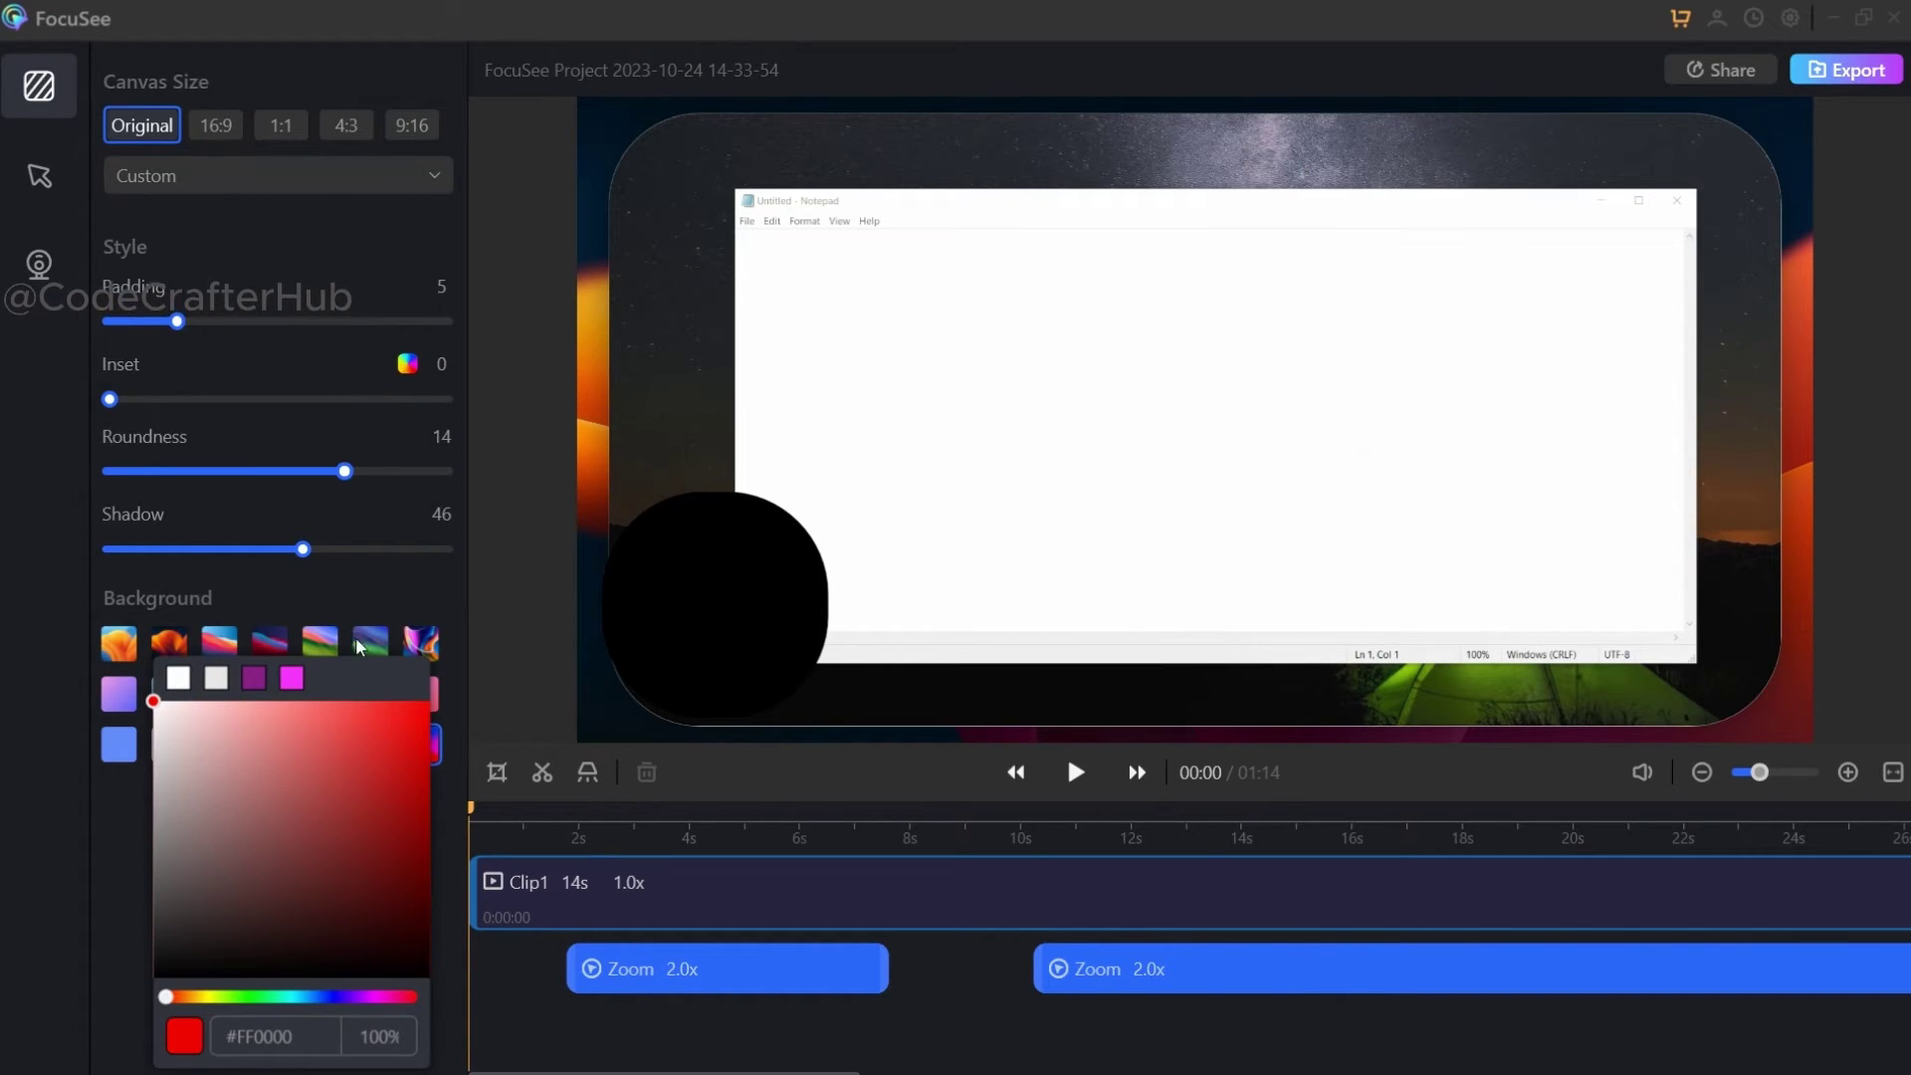
left_click(354, 602)
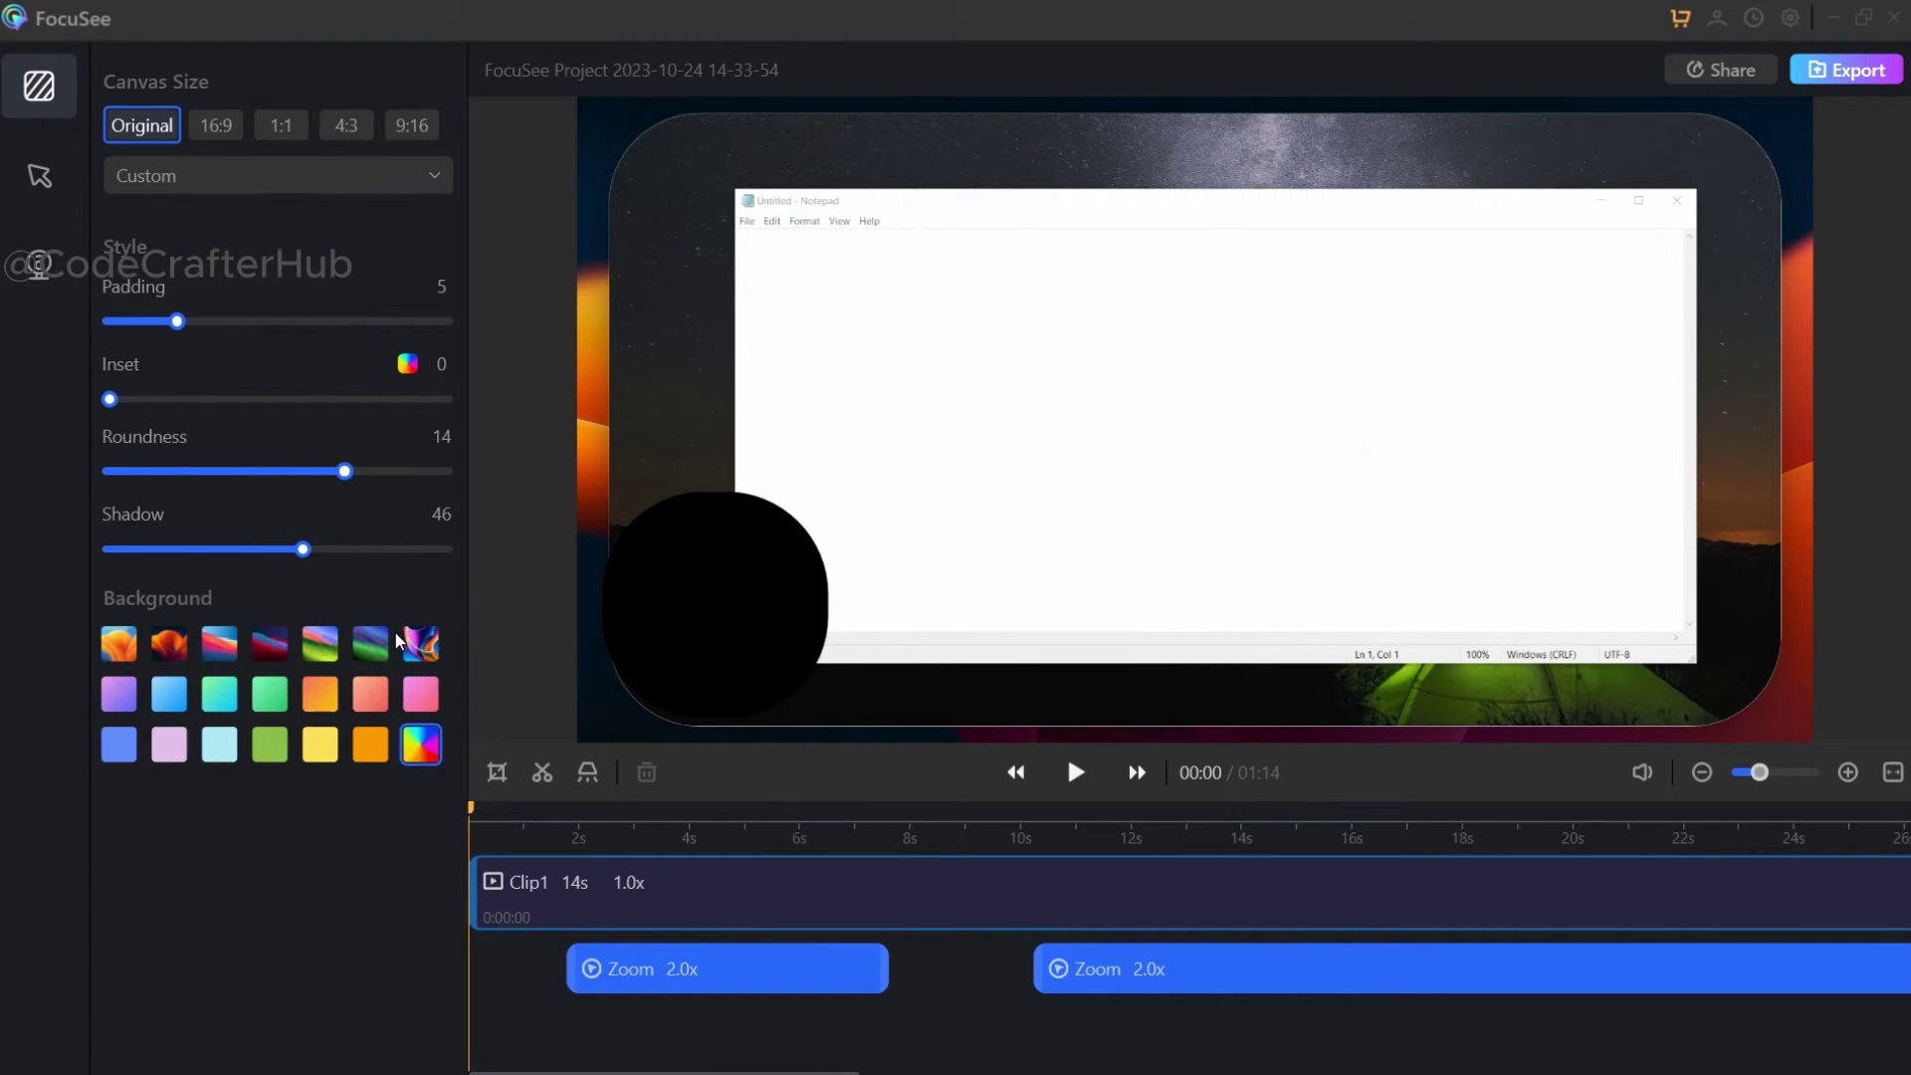
Preview the recording at 00:12, try cursor sizes of 4.3x and 1.3x, and set the cursor size to 5.0x
left_click(44, 179)
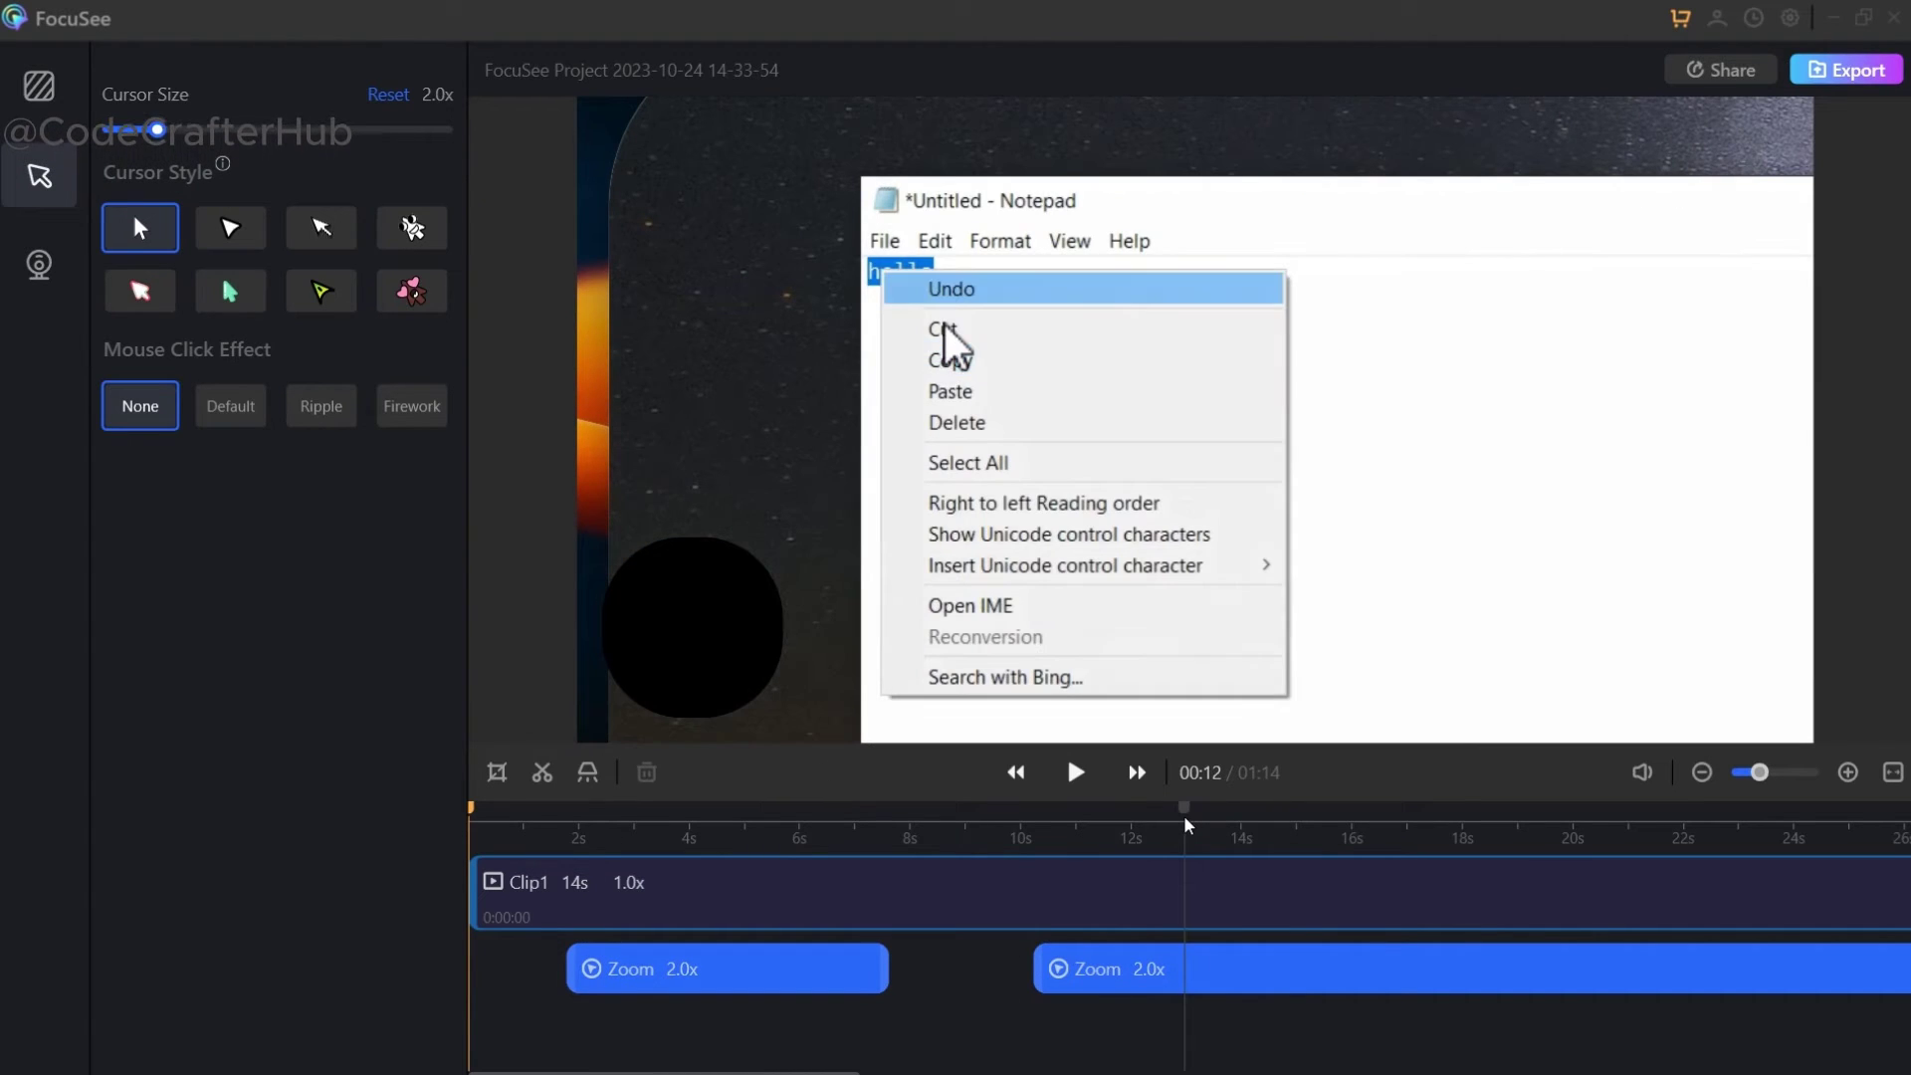
left_click(1184, 817)
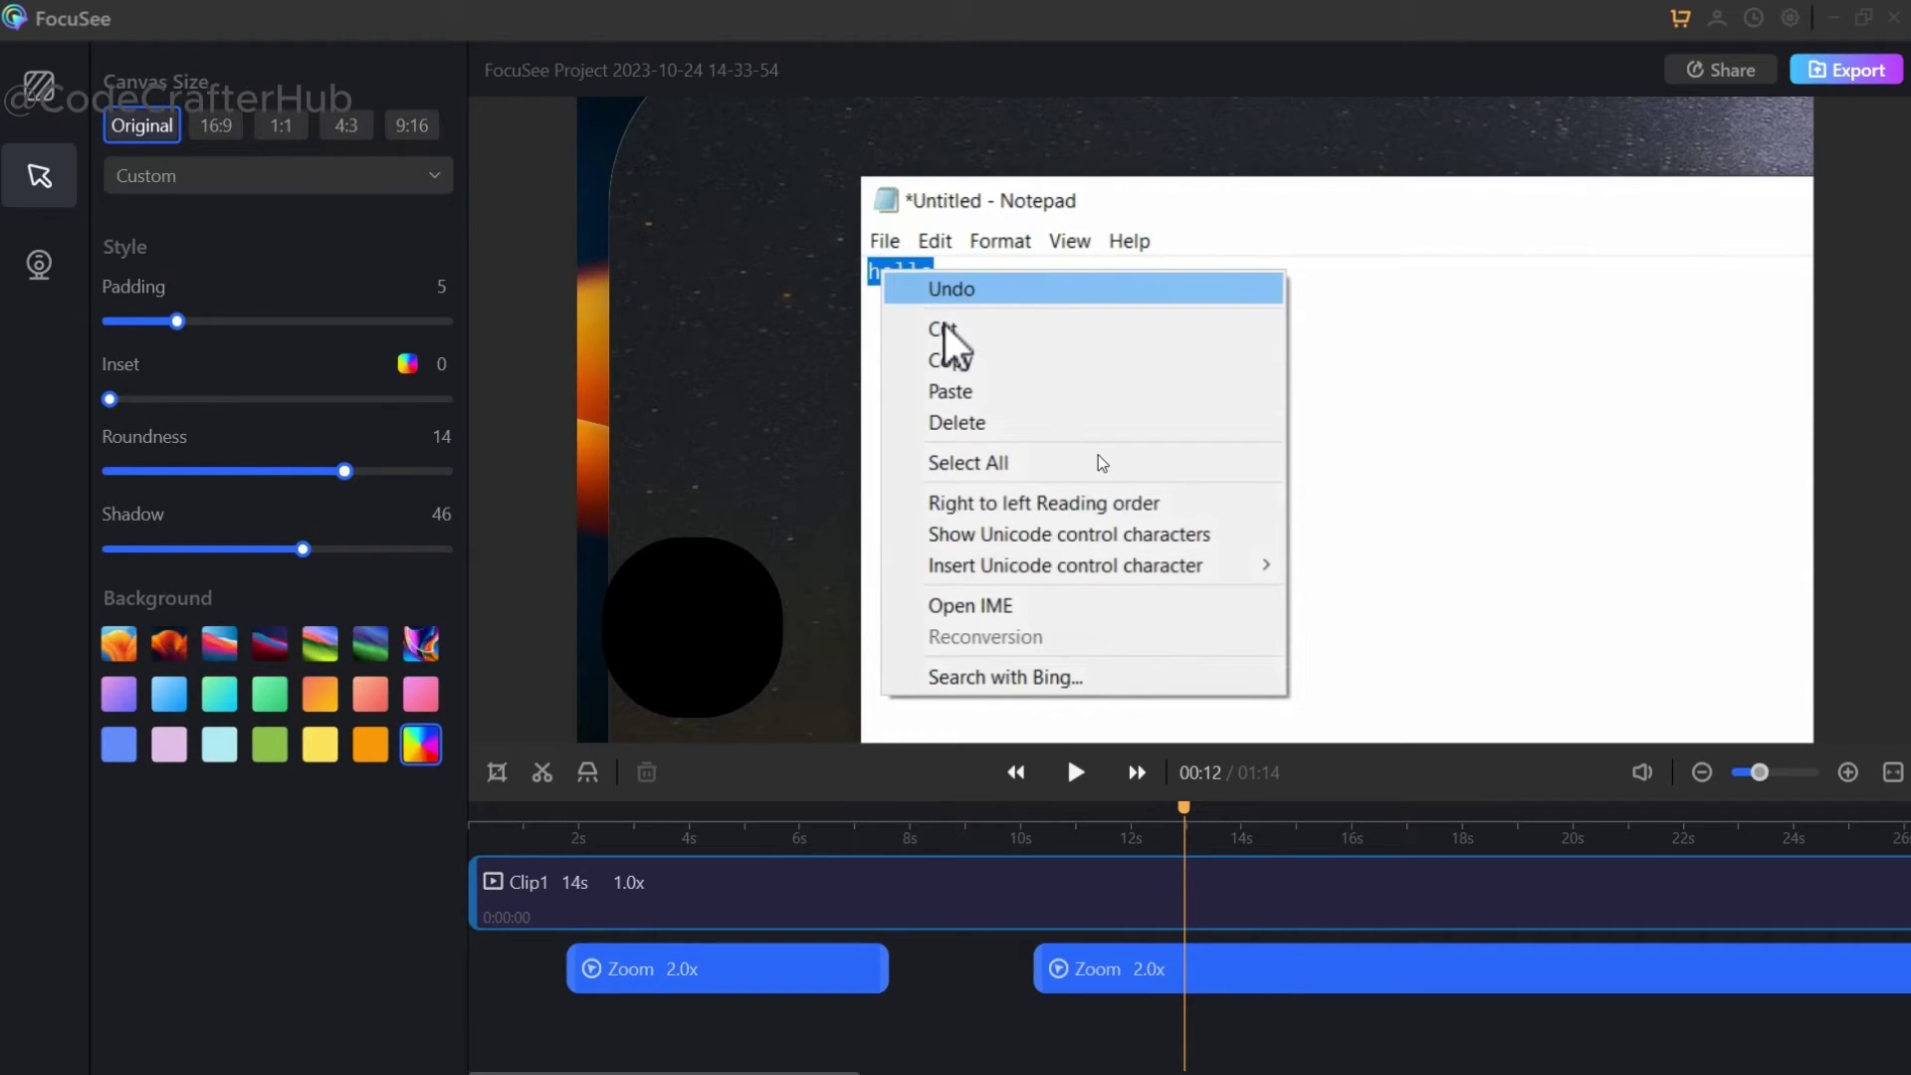
left_click(44, 182)
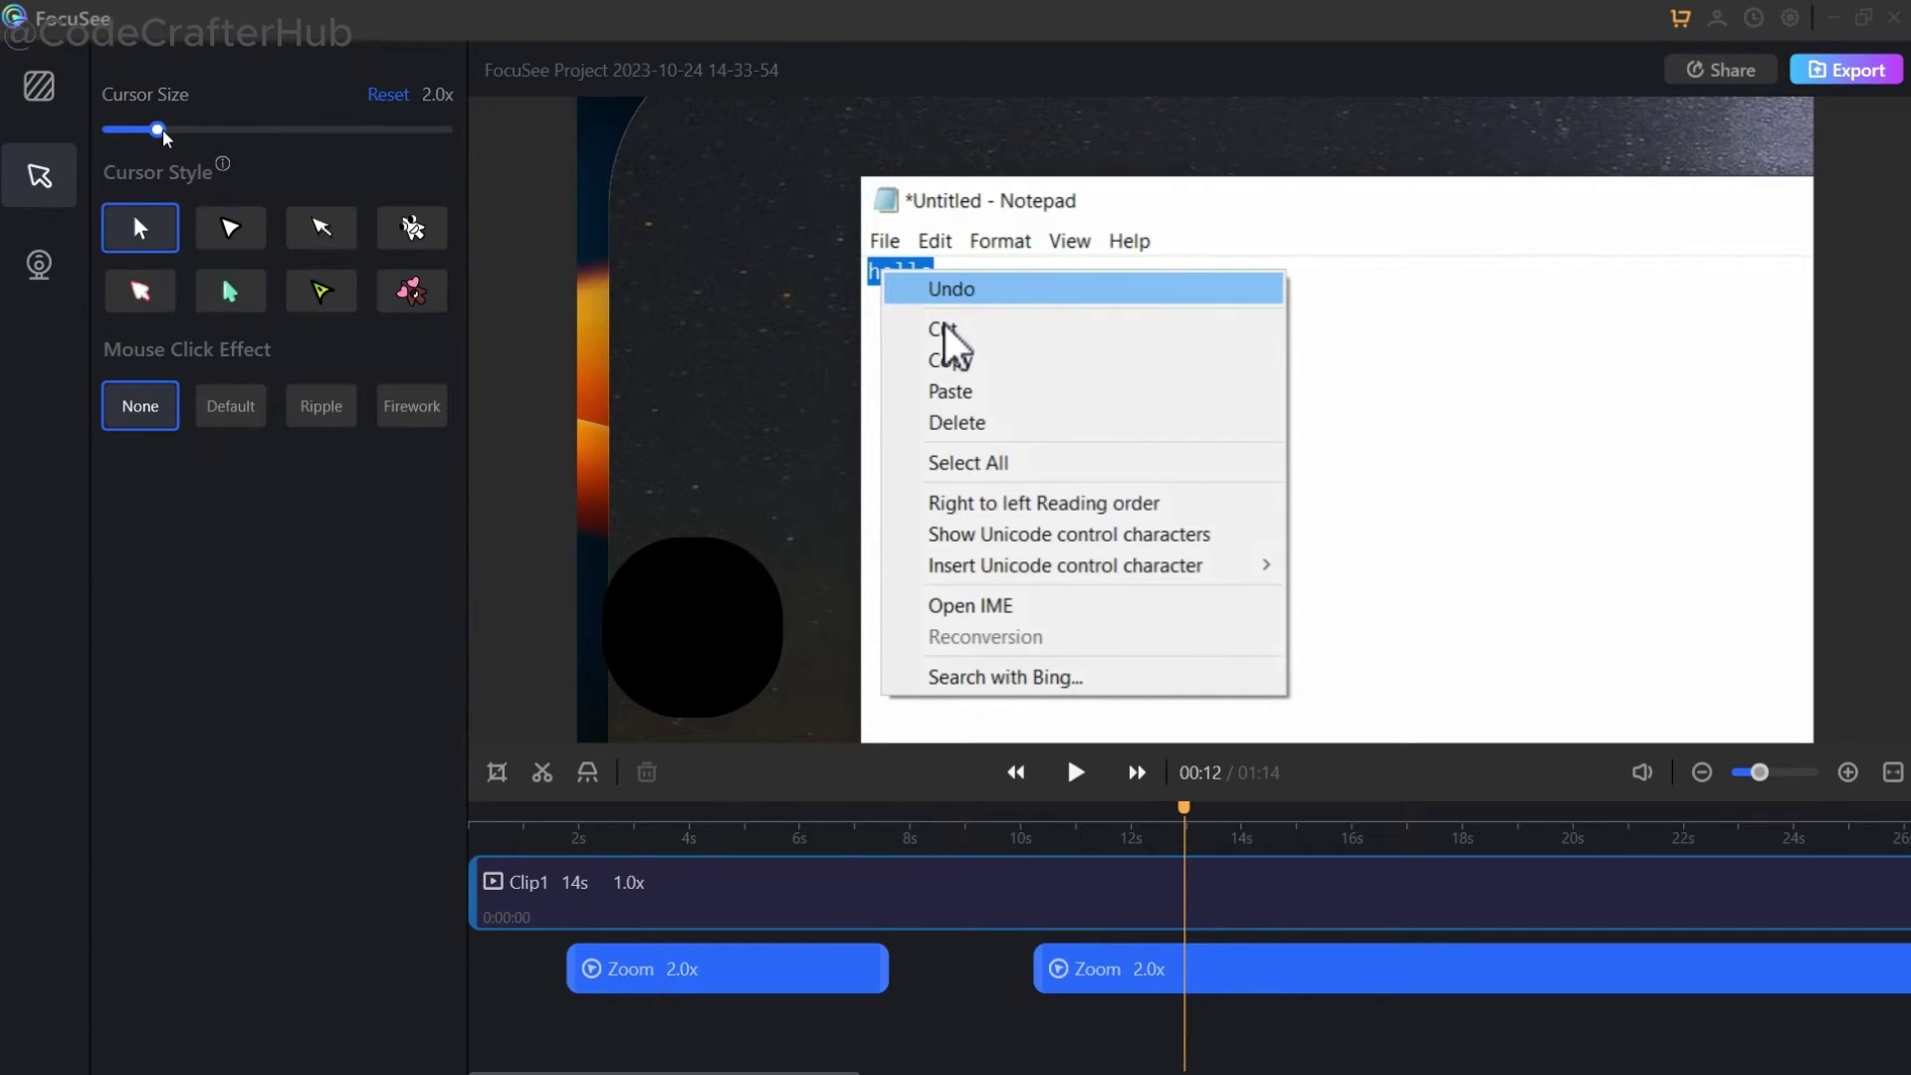
left_click_drag(190, 132, 268, 160)
left_click(1190, 865)
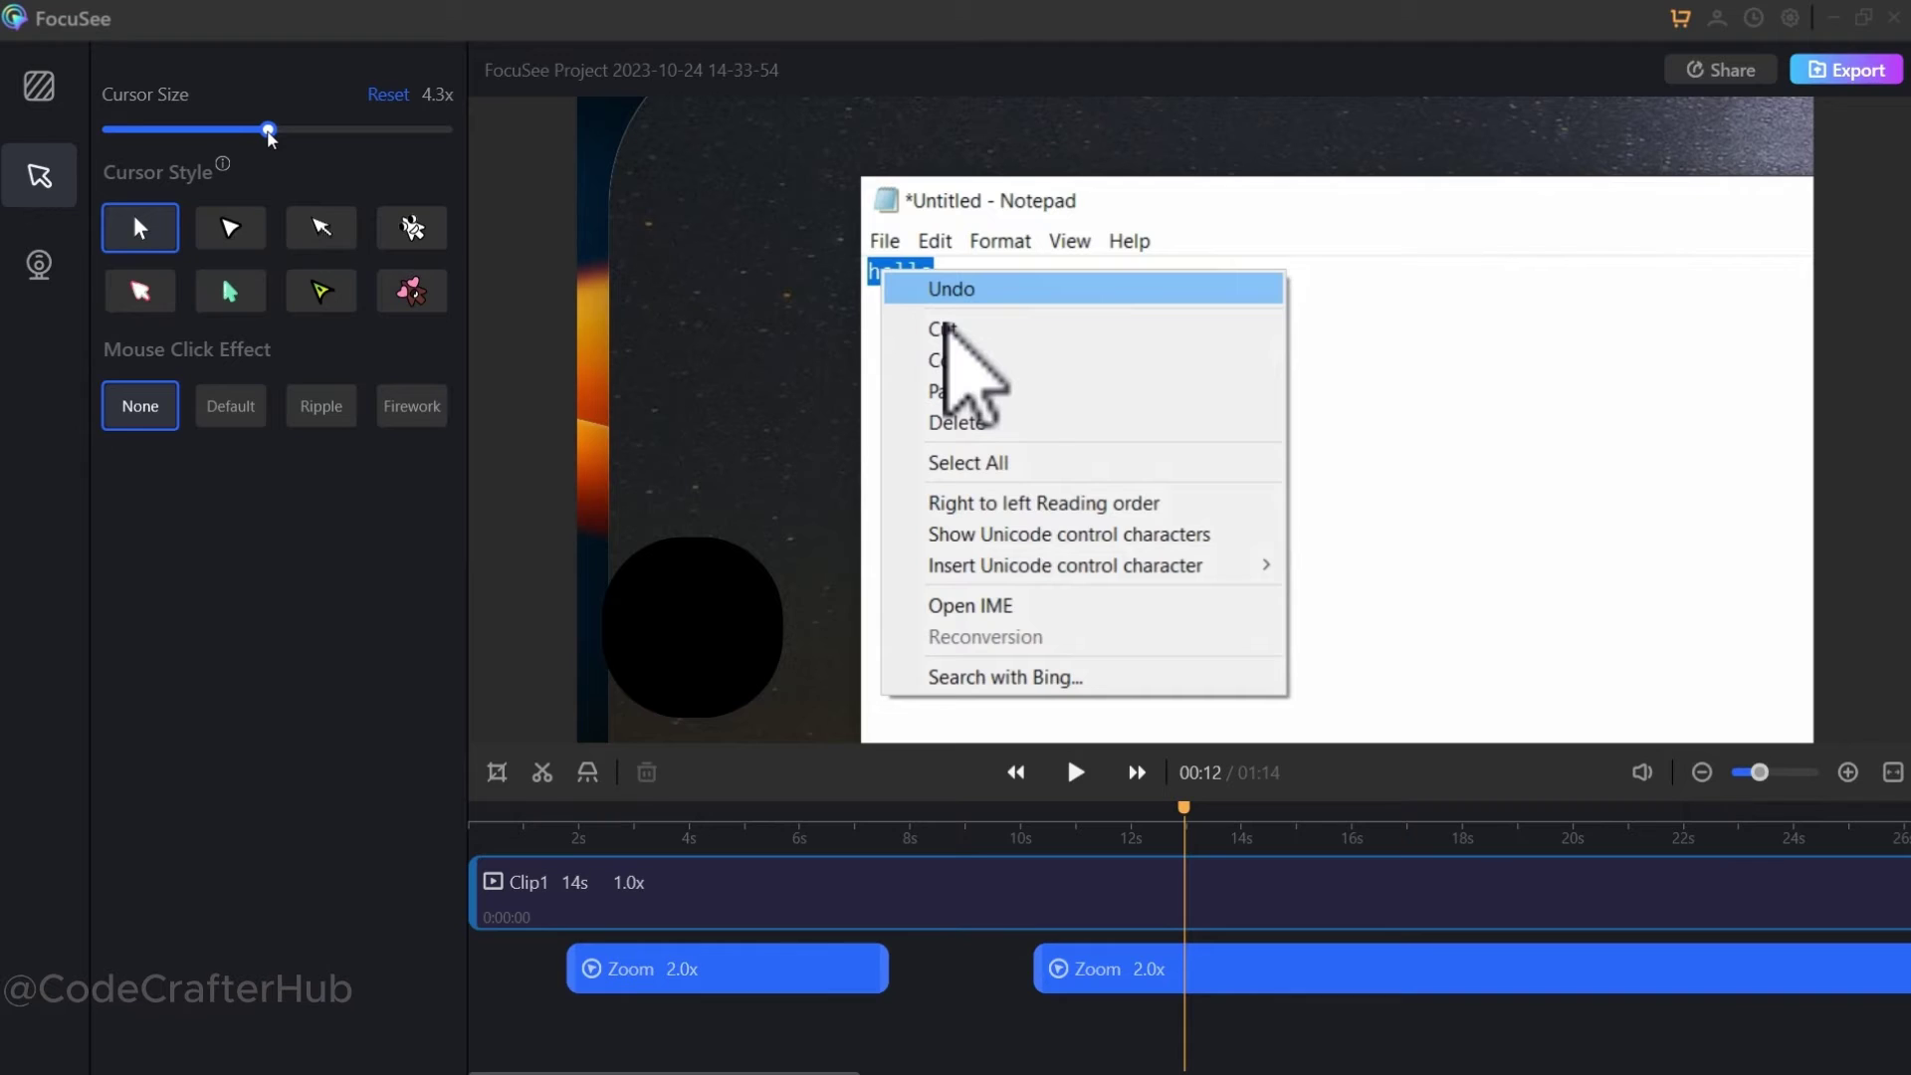
left_click_drag(269, 131, 122, 131)
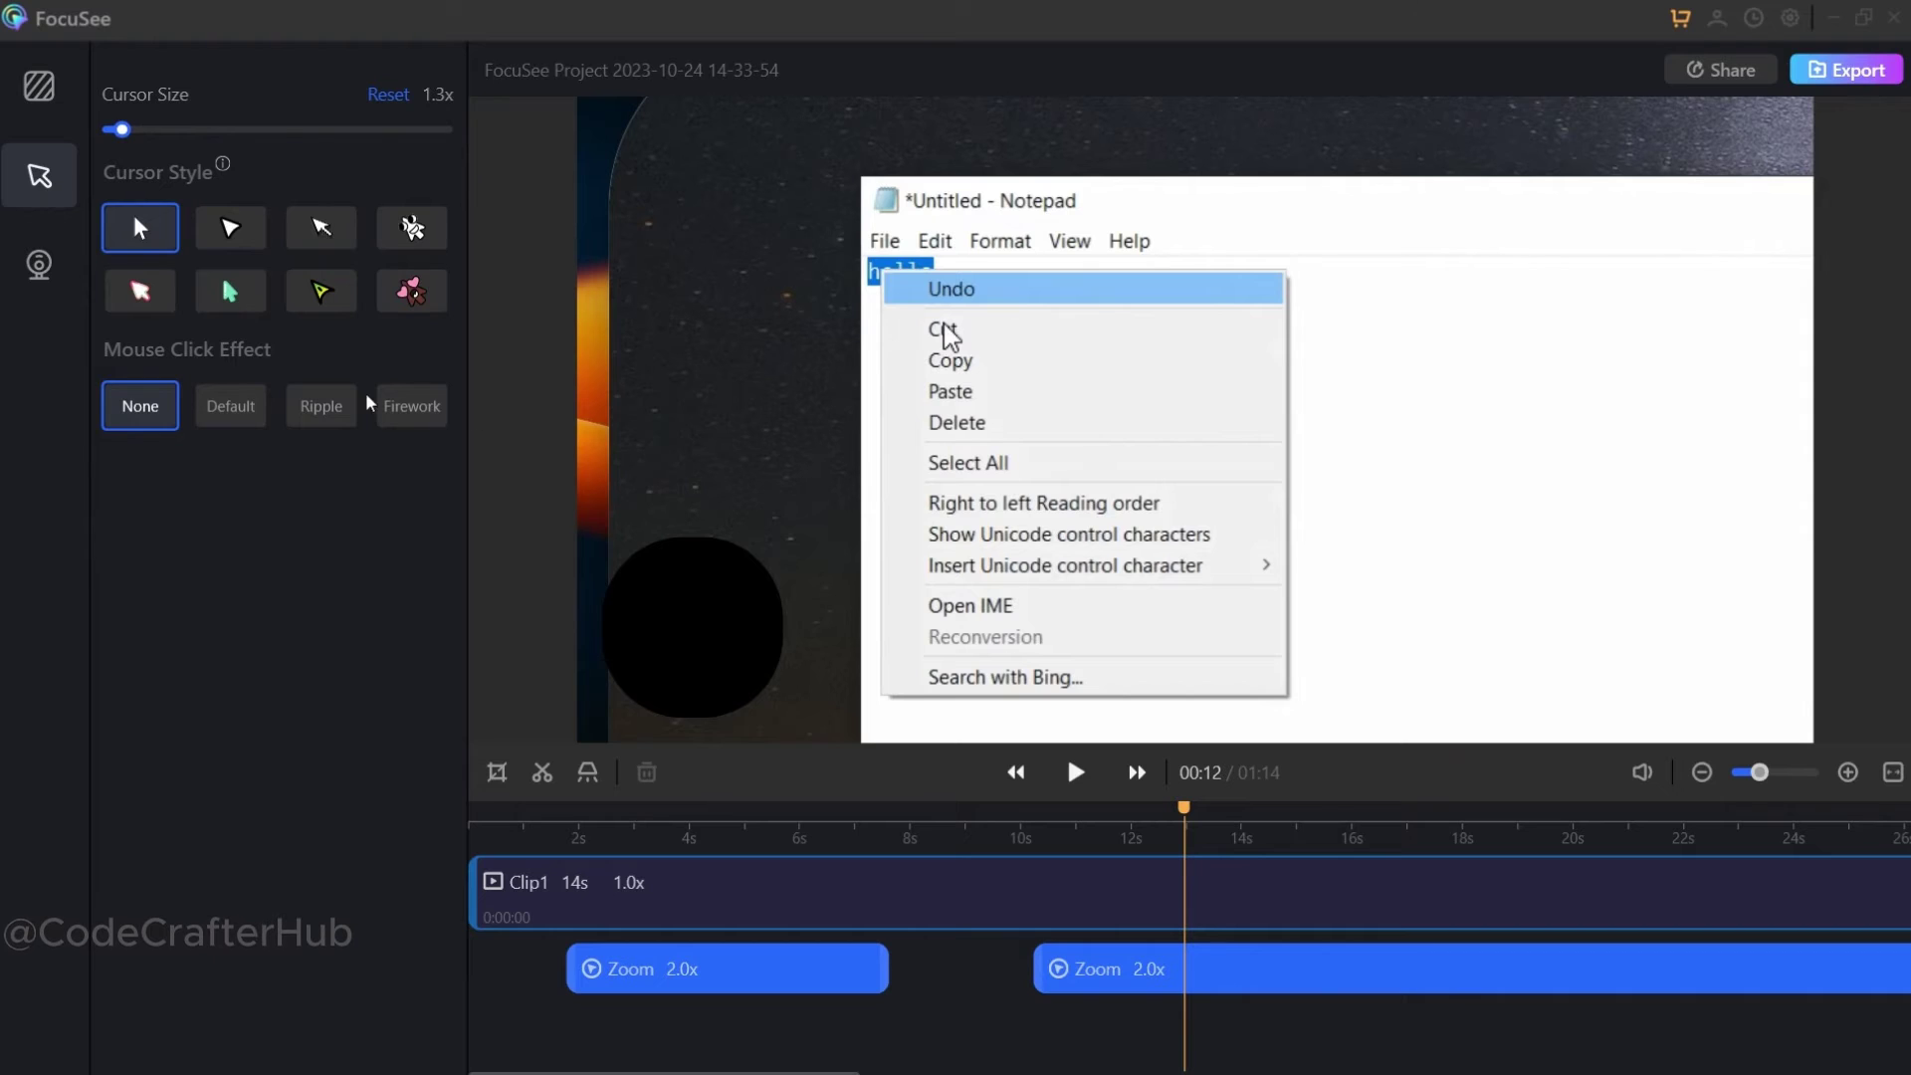
left_click(299, 131)
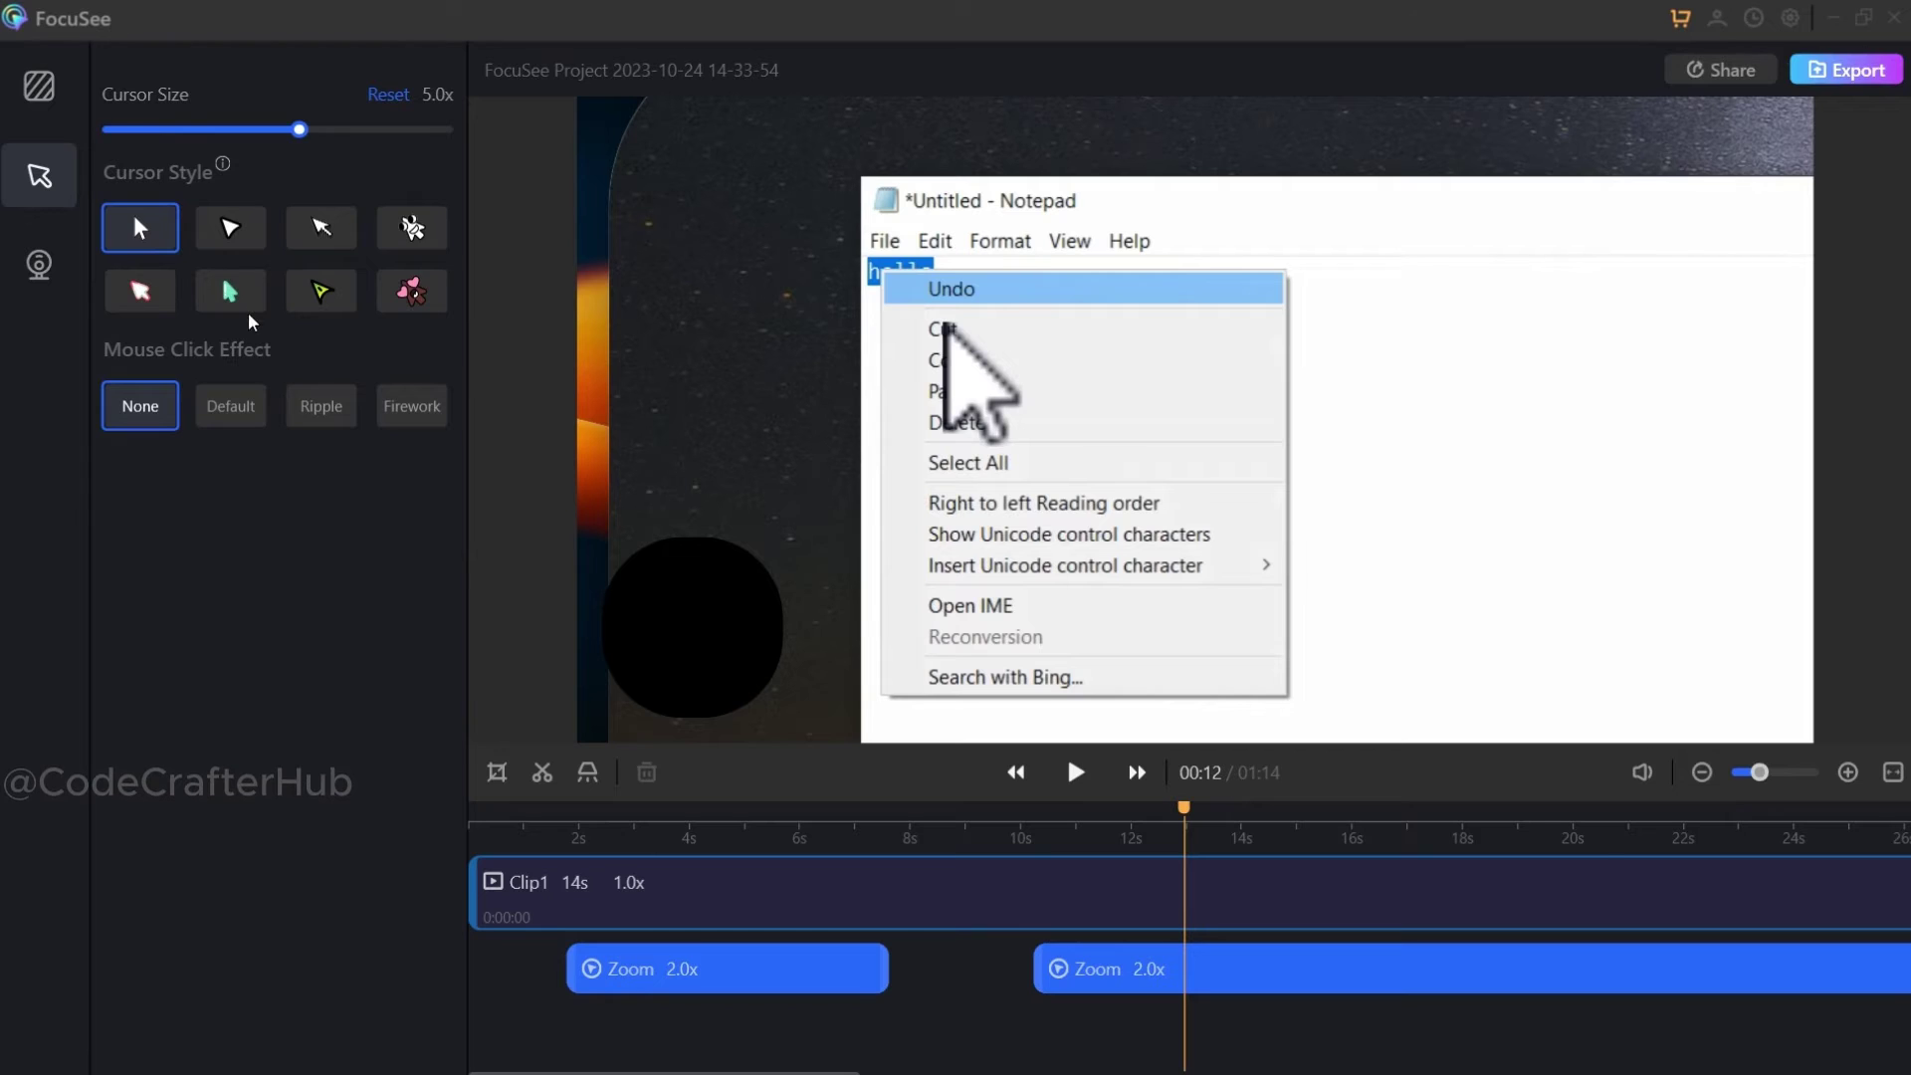
Try the other cursor styles one after another and choose the bear with pink heart ears
left_click(231, 242)
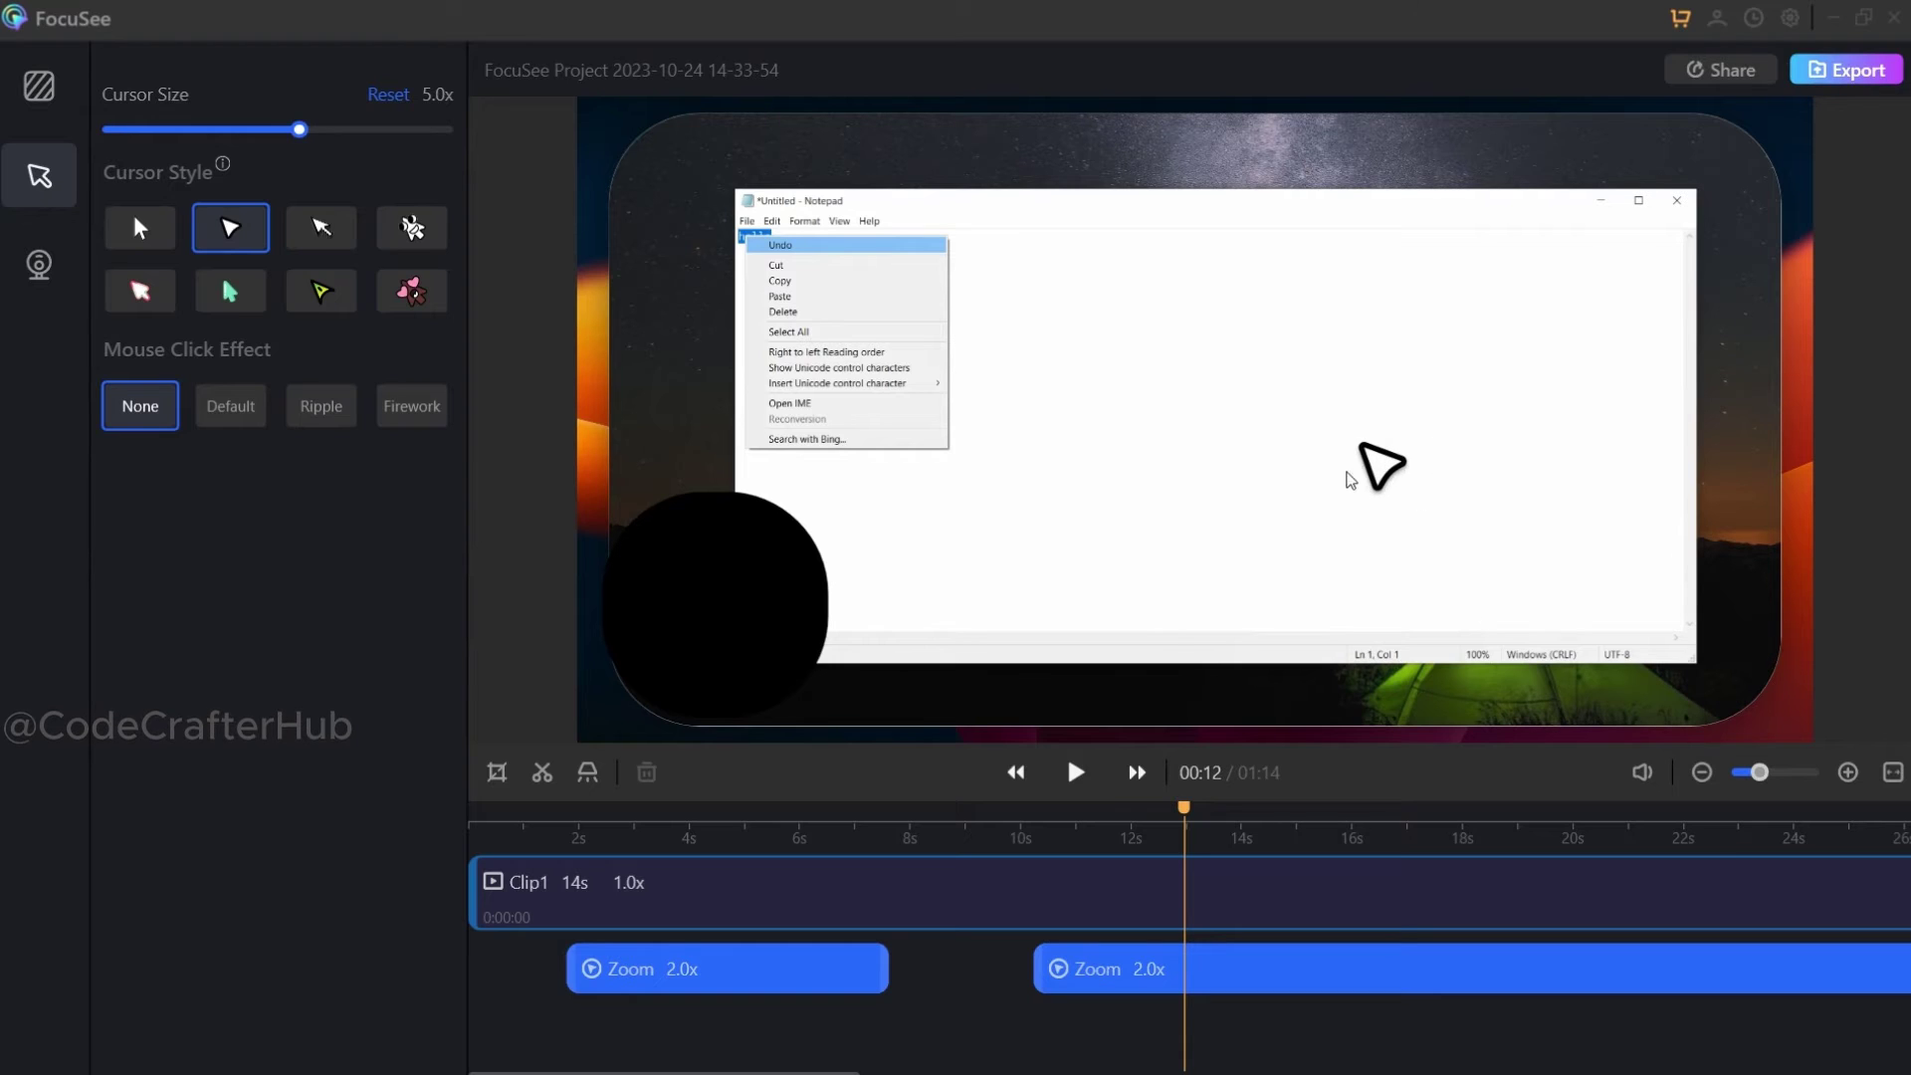
left_click(321, 228)
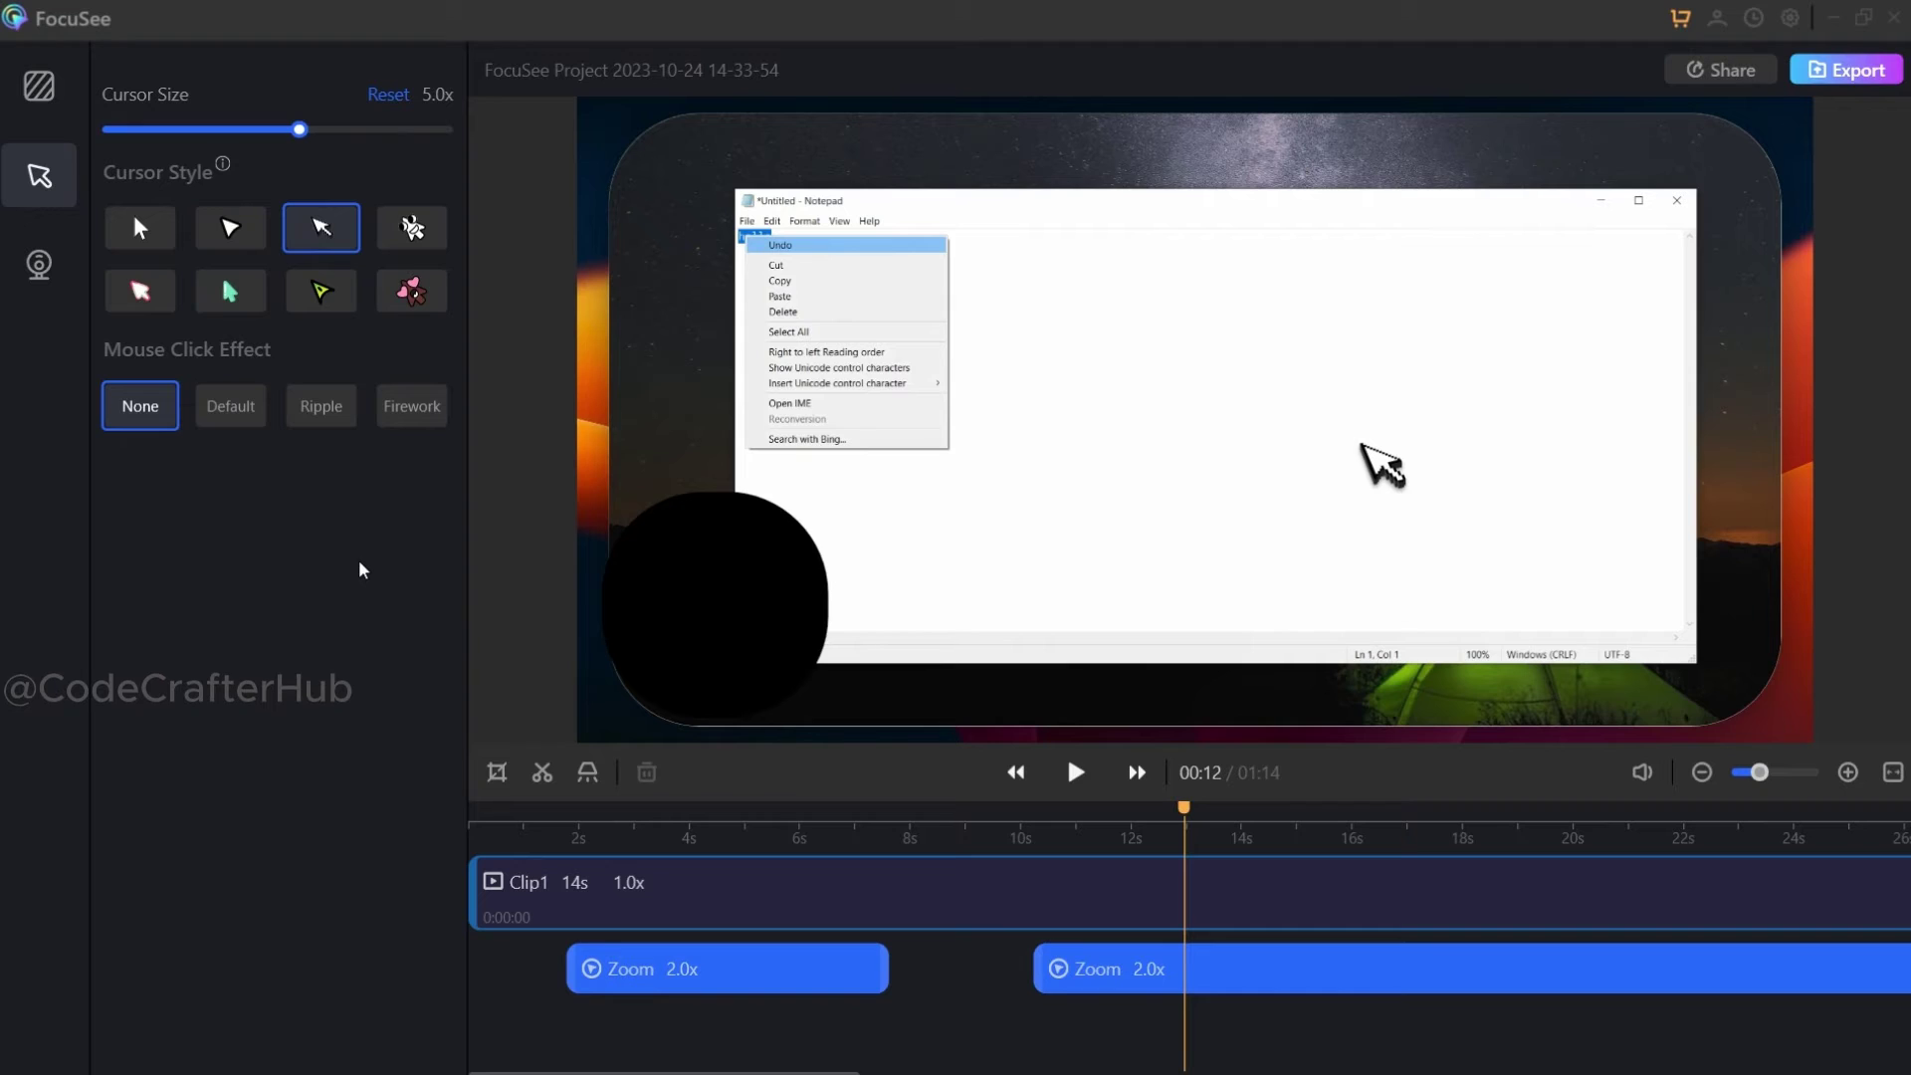
left_click(410, 228)
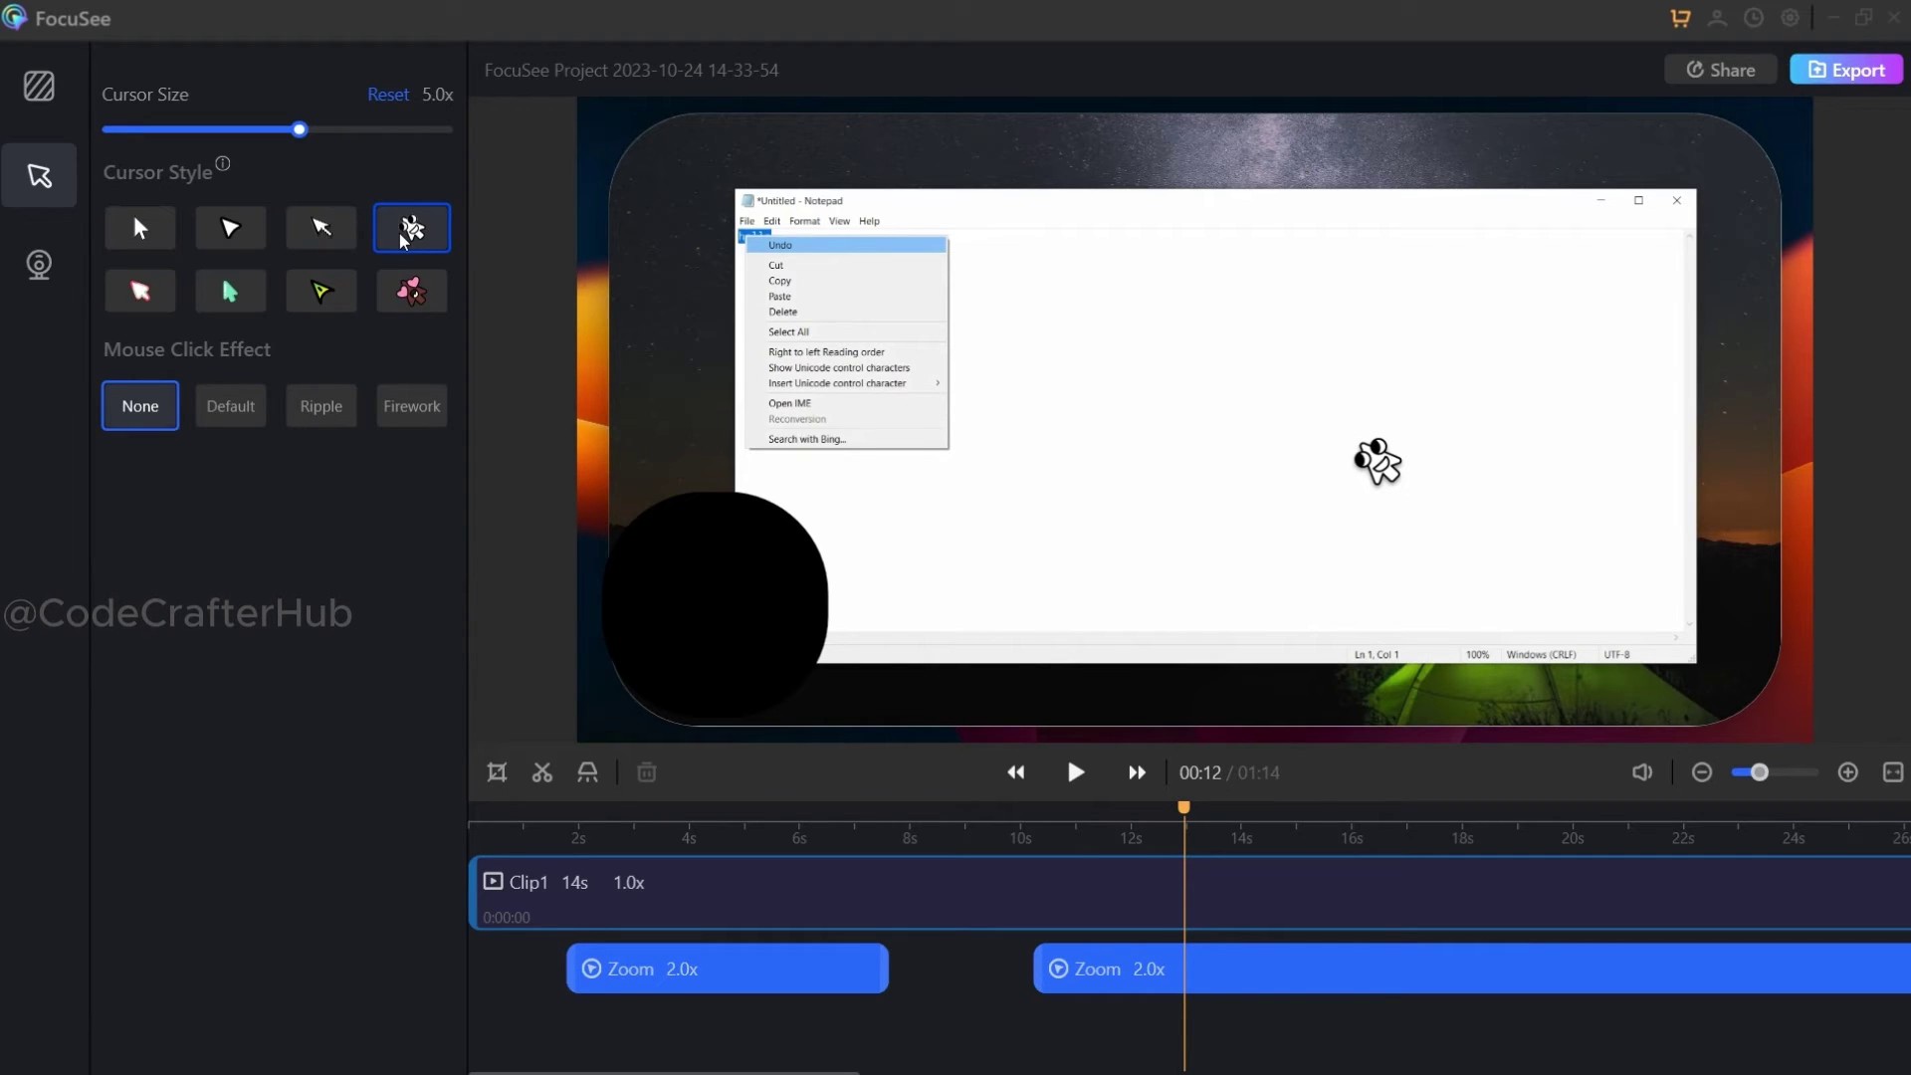
left_click(158, 297)
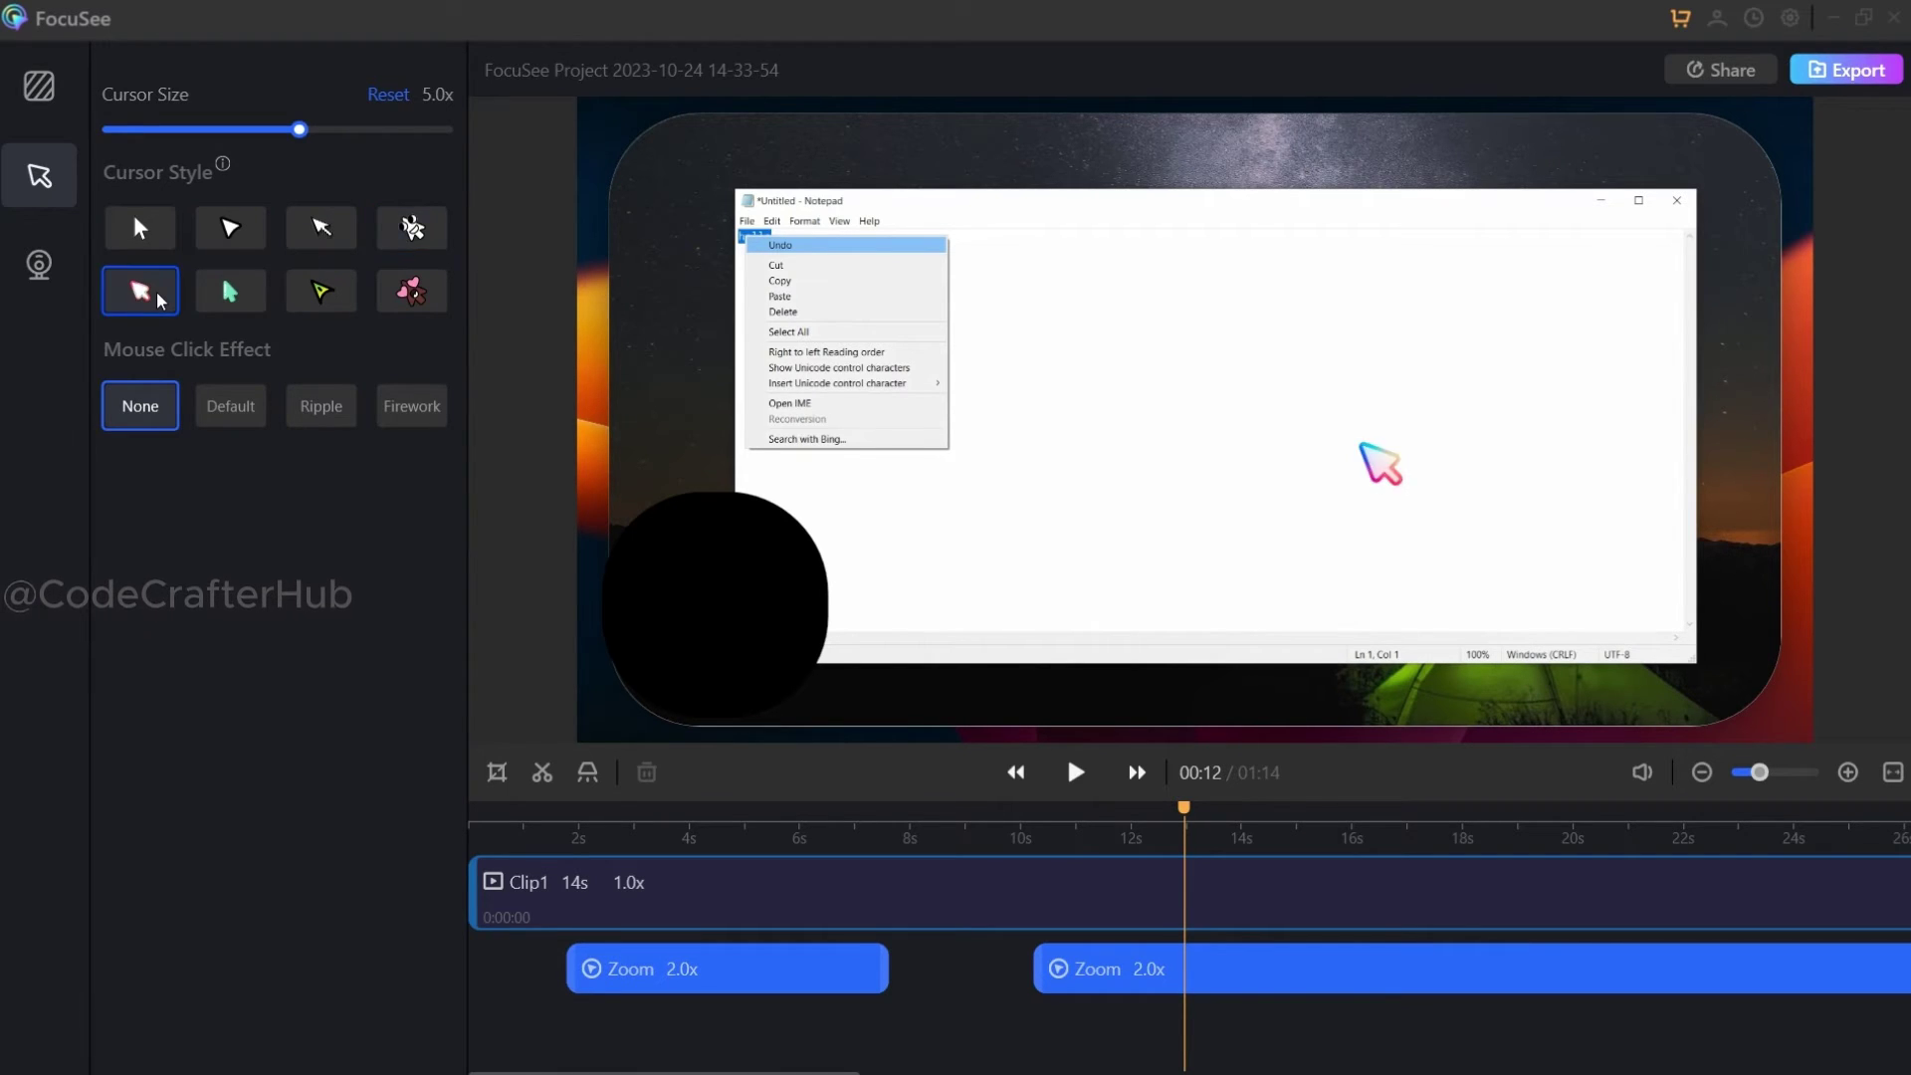
left_click(248, 301)
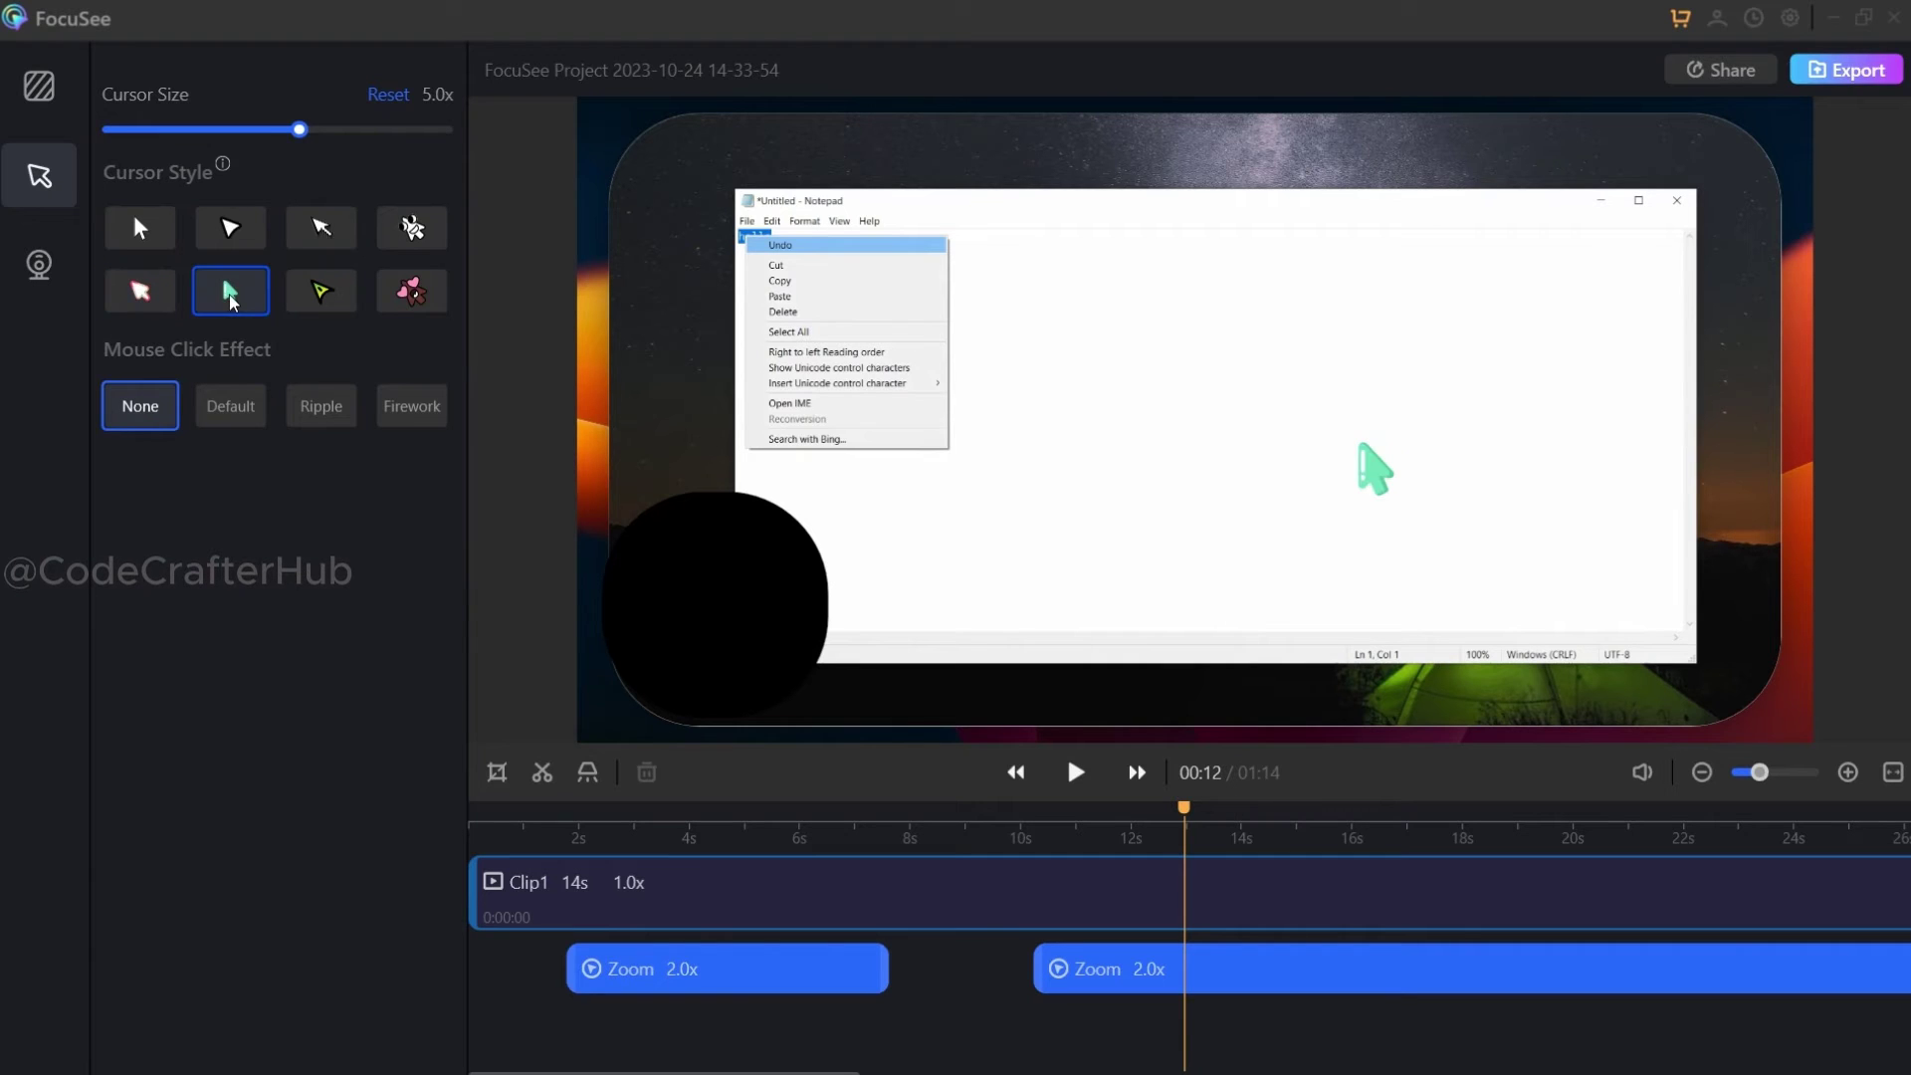
left_click(343, 300)
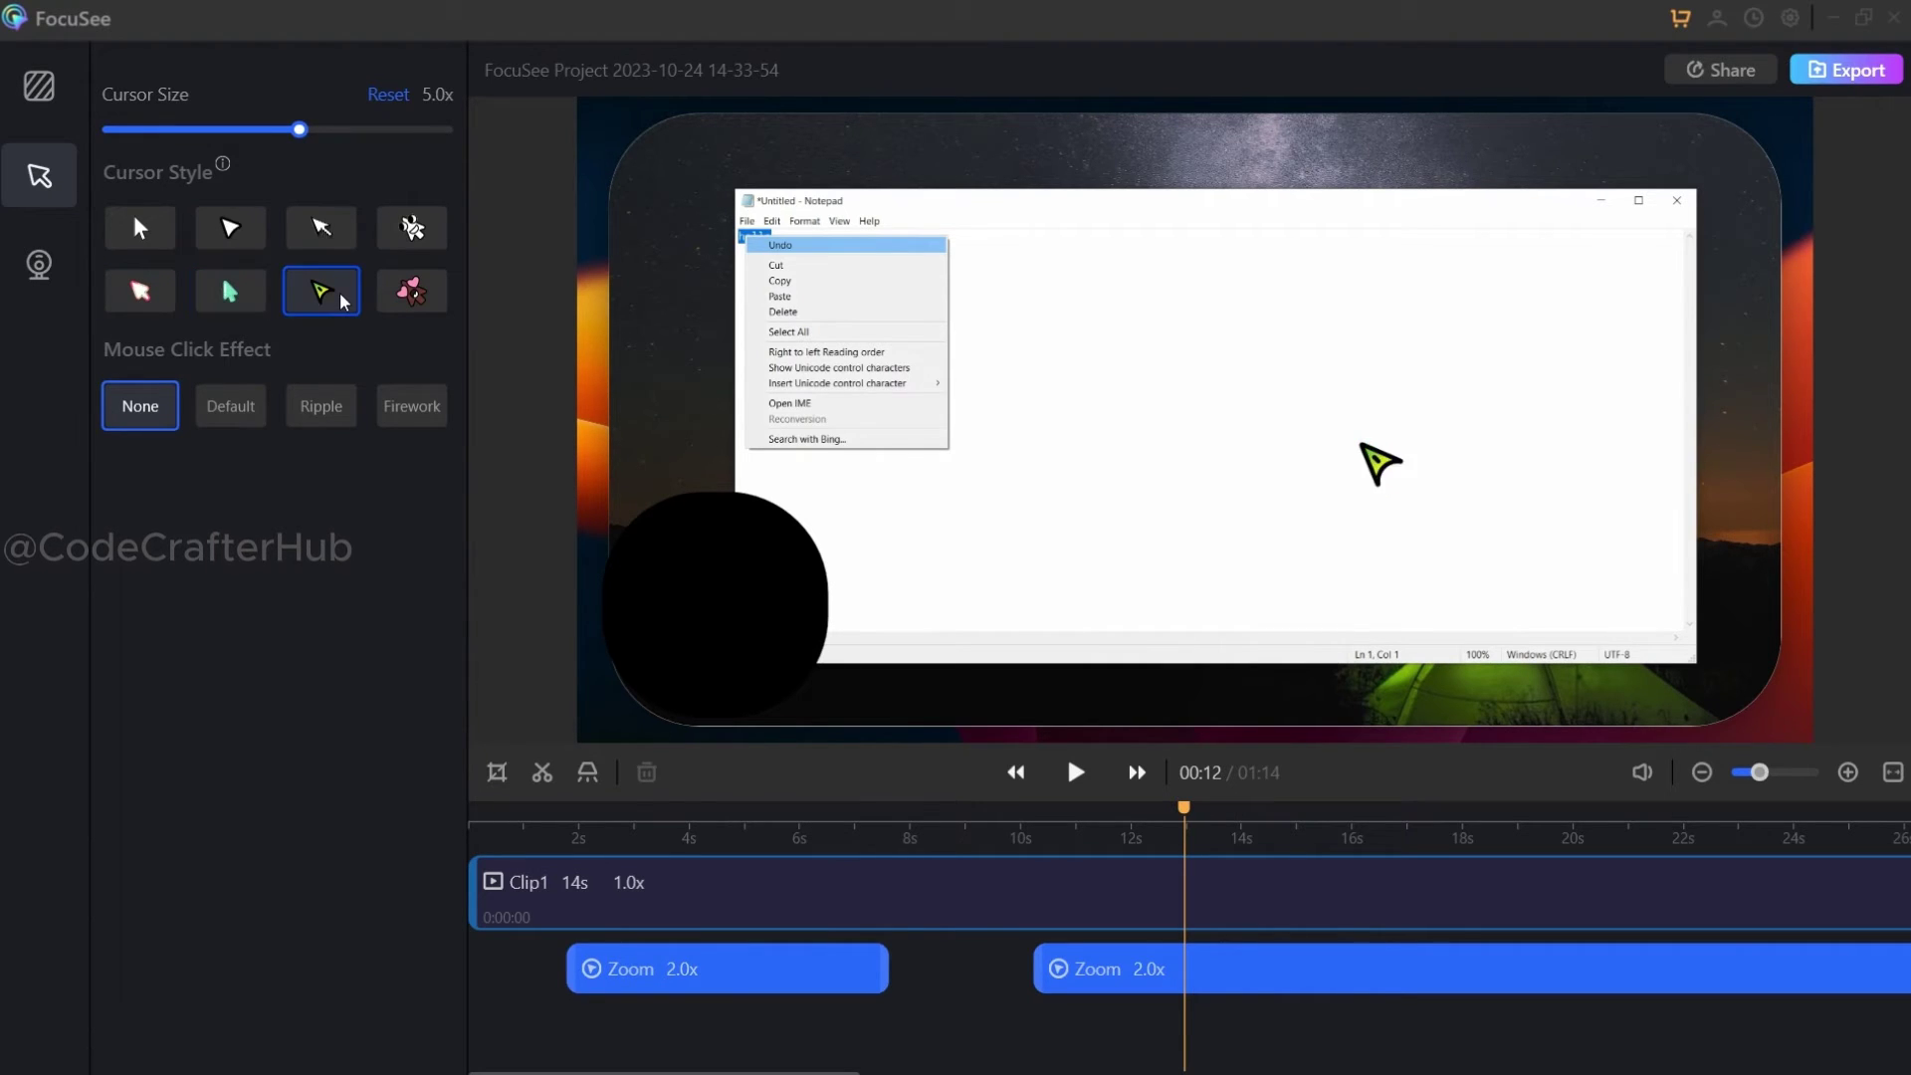
left_click(416, 299)
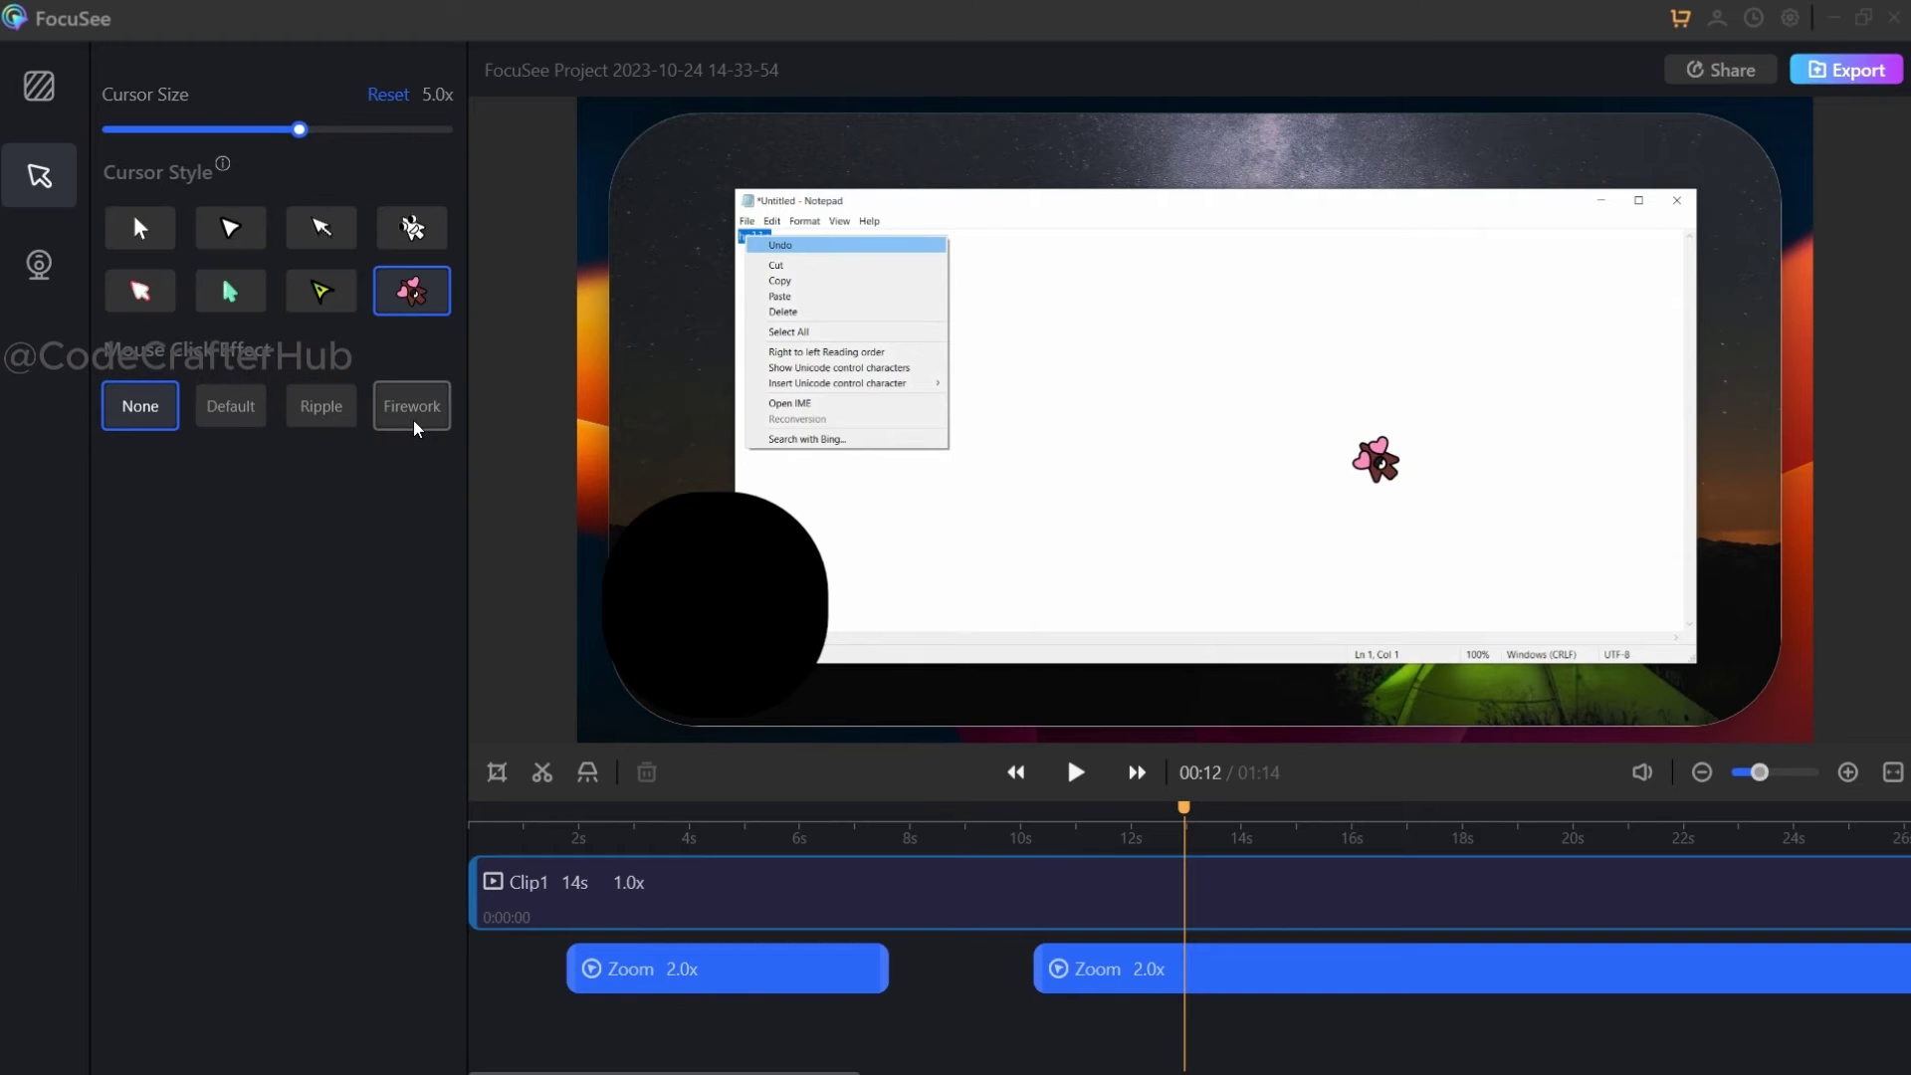
Preview the Ripple mouse click effect in playback and set the effect to Firework
left_click(321, 406)
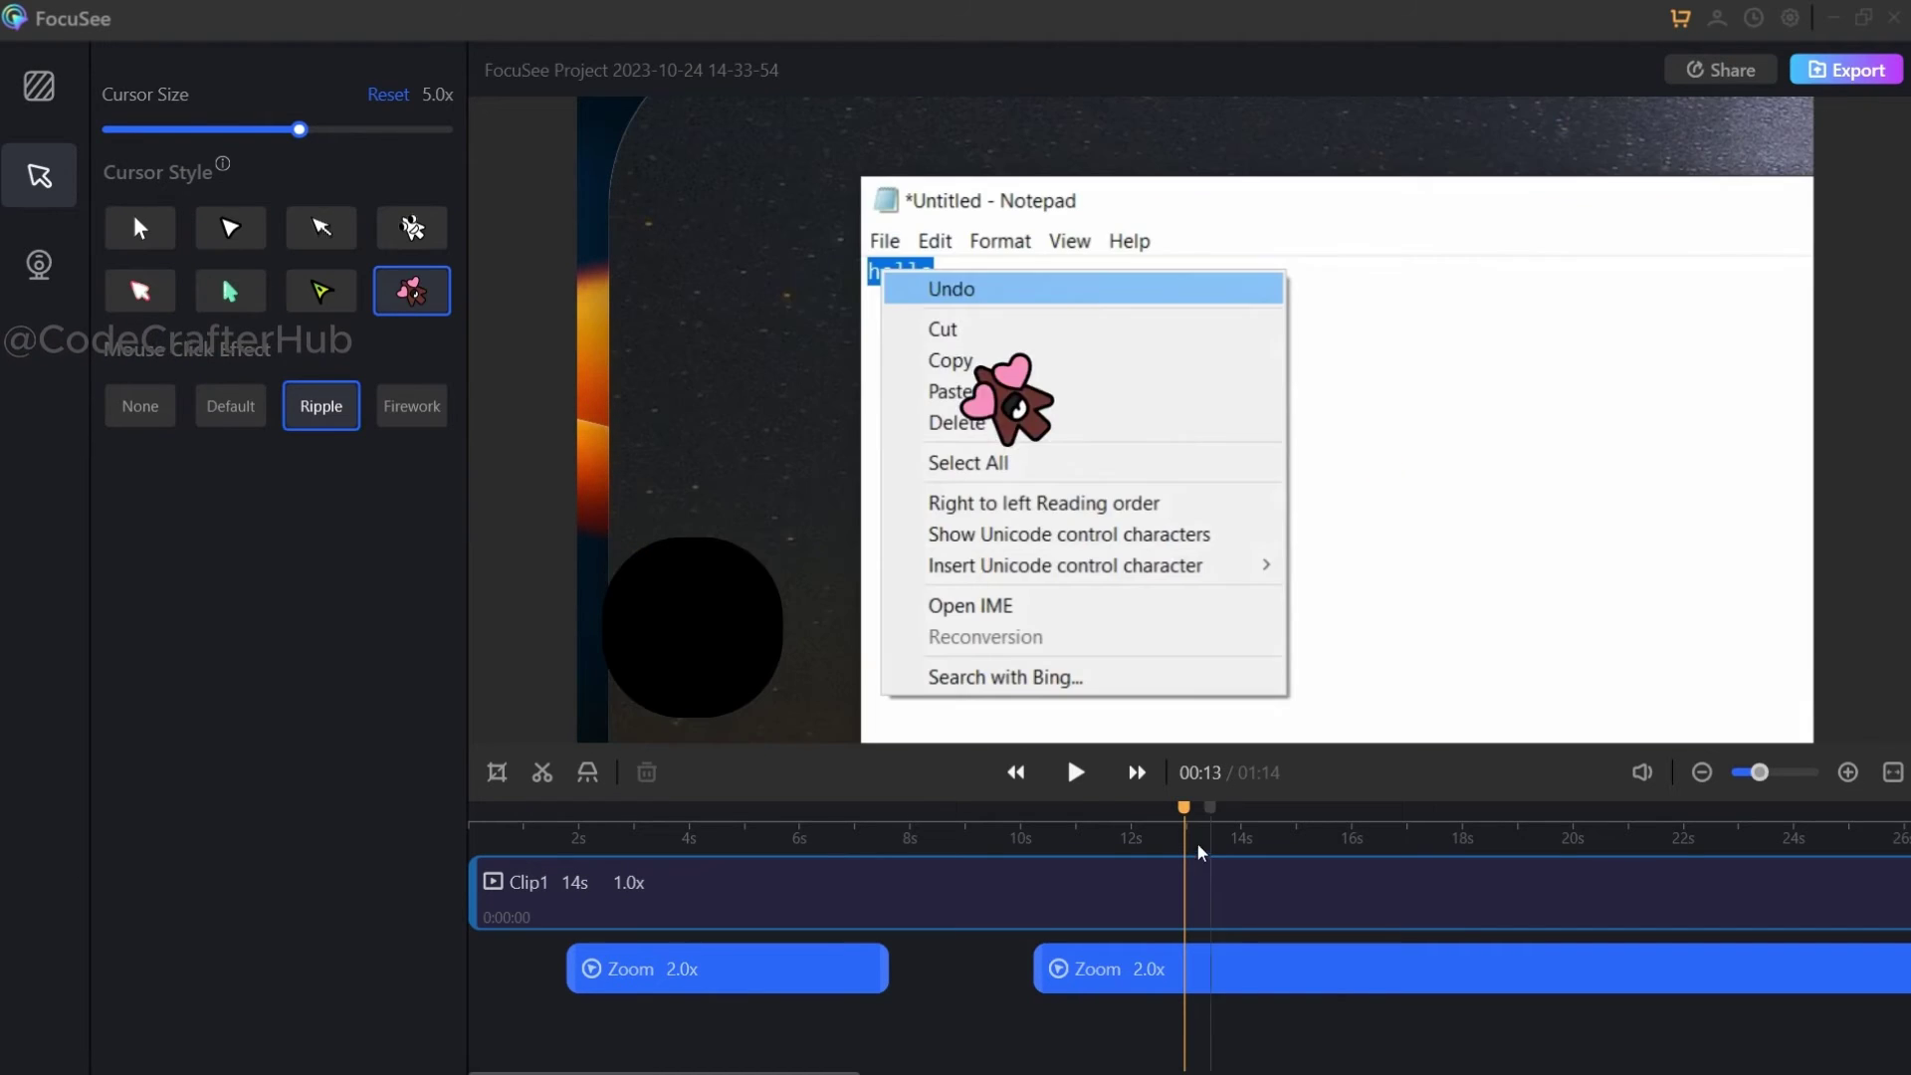
left_click(1076, 774)
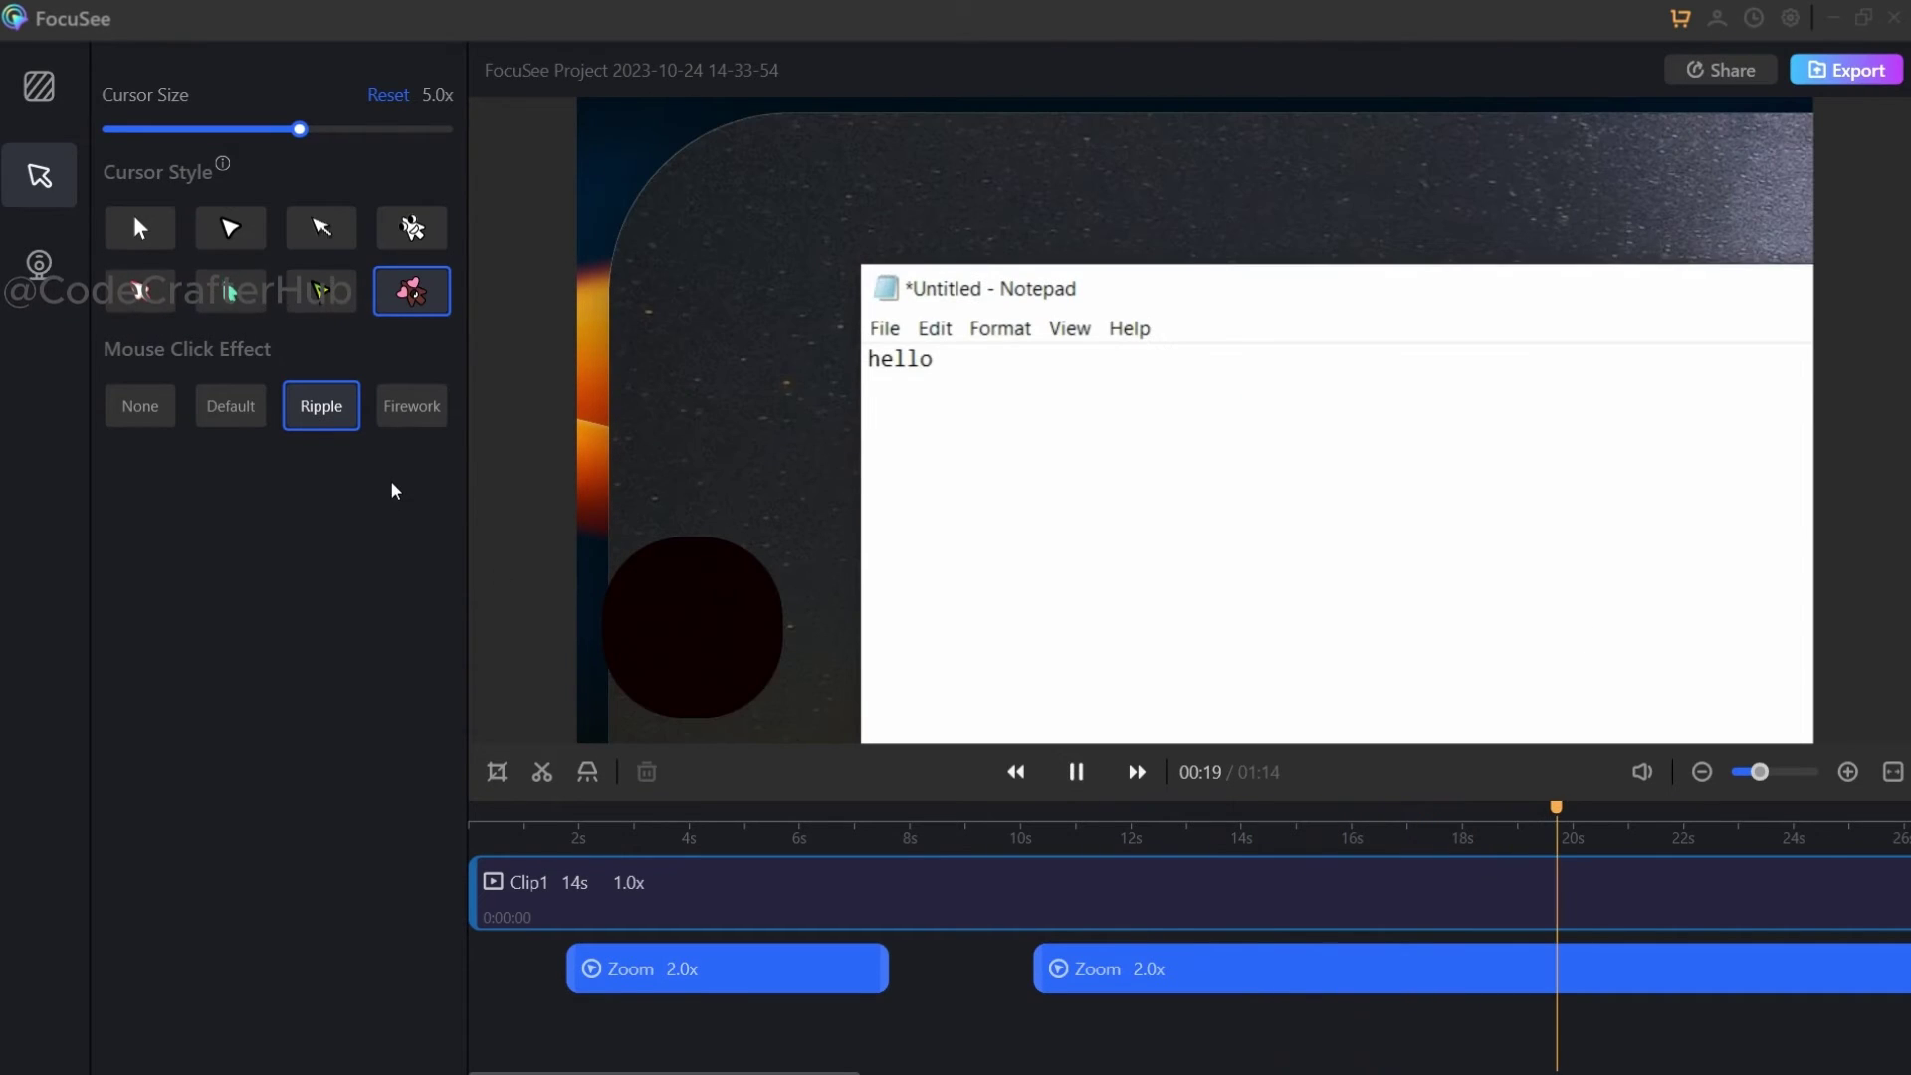
left_click(410, 410)
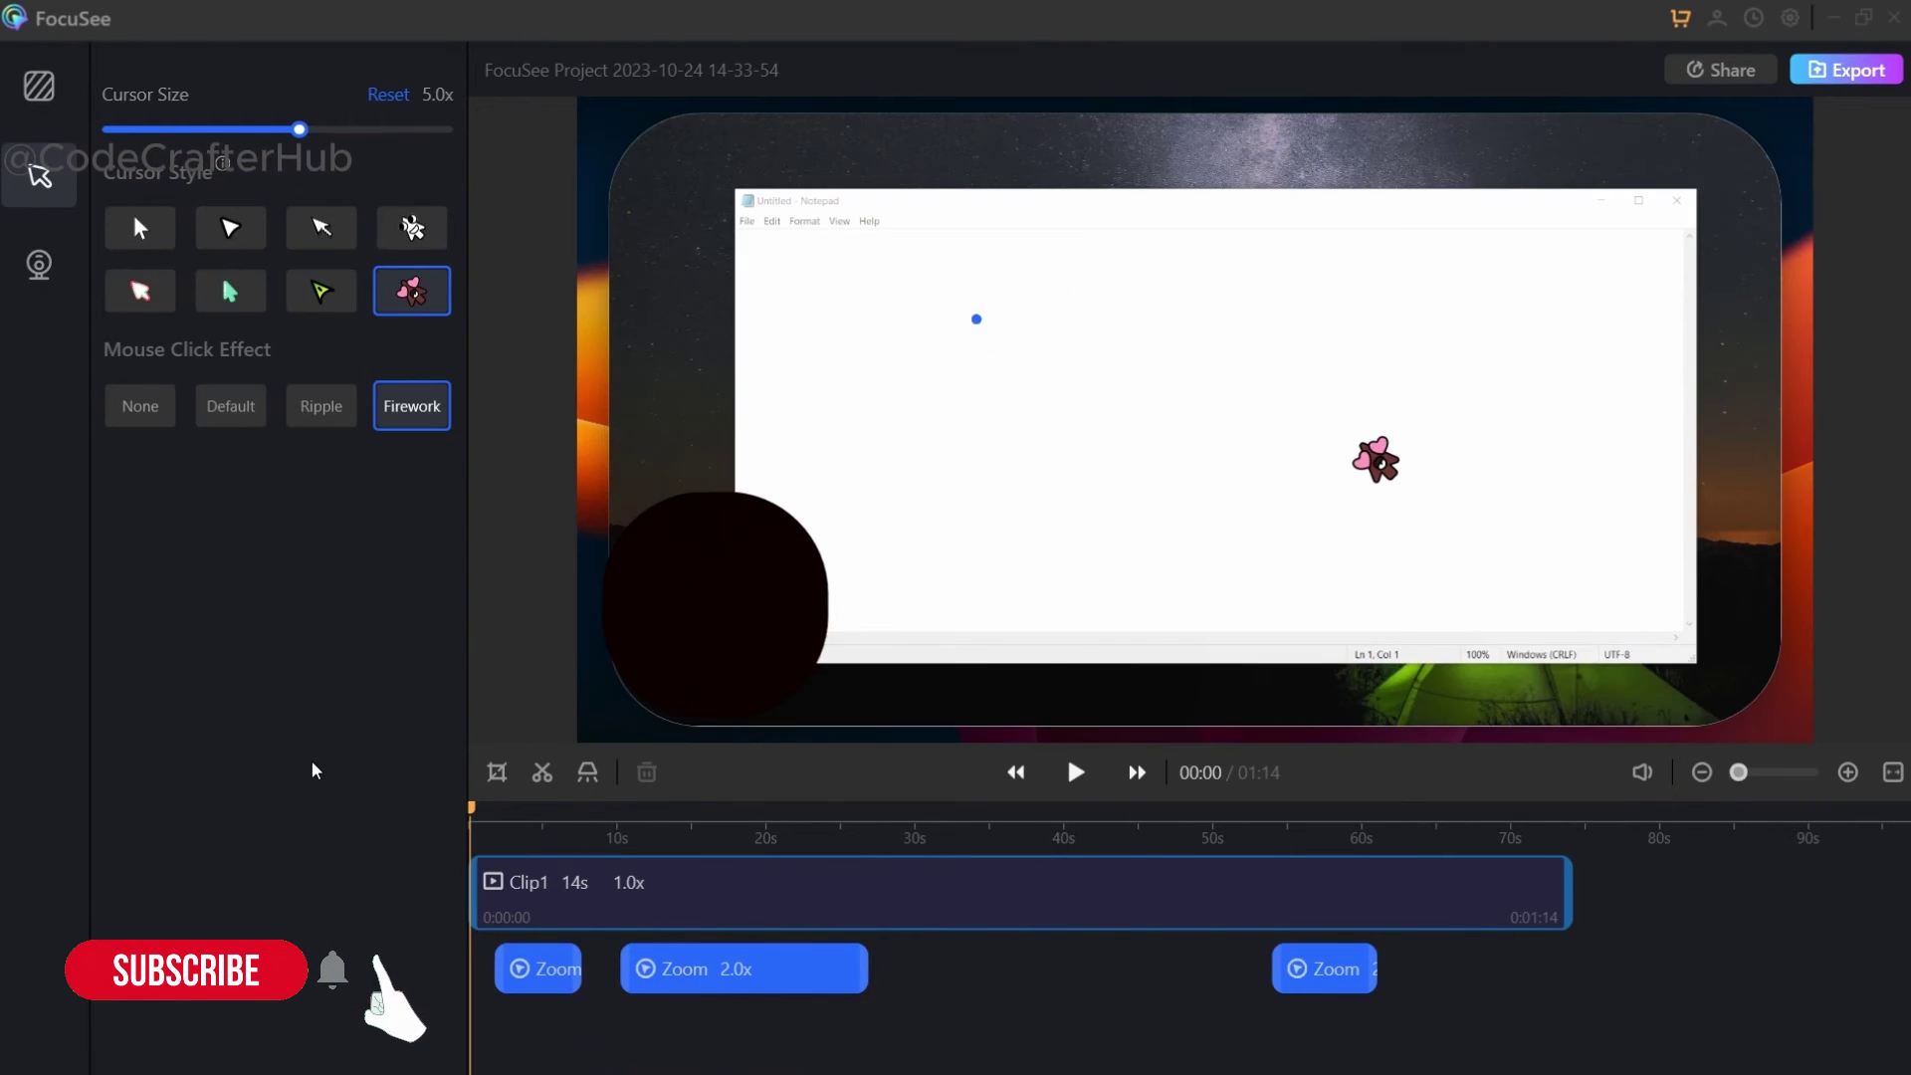
Open the camera settings, try hiding the camera and show it again
left_click(42, 271)
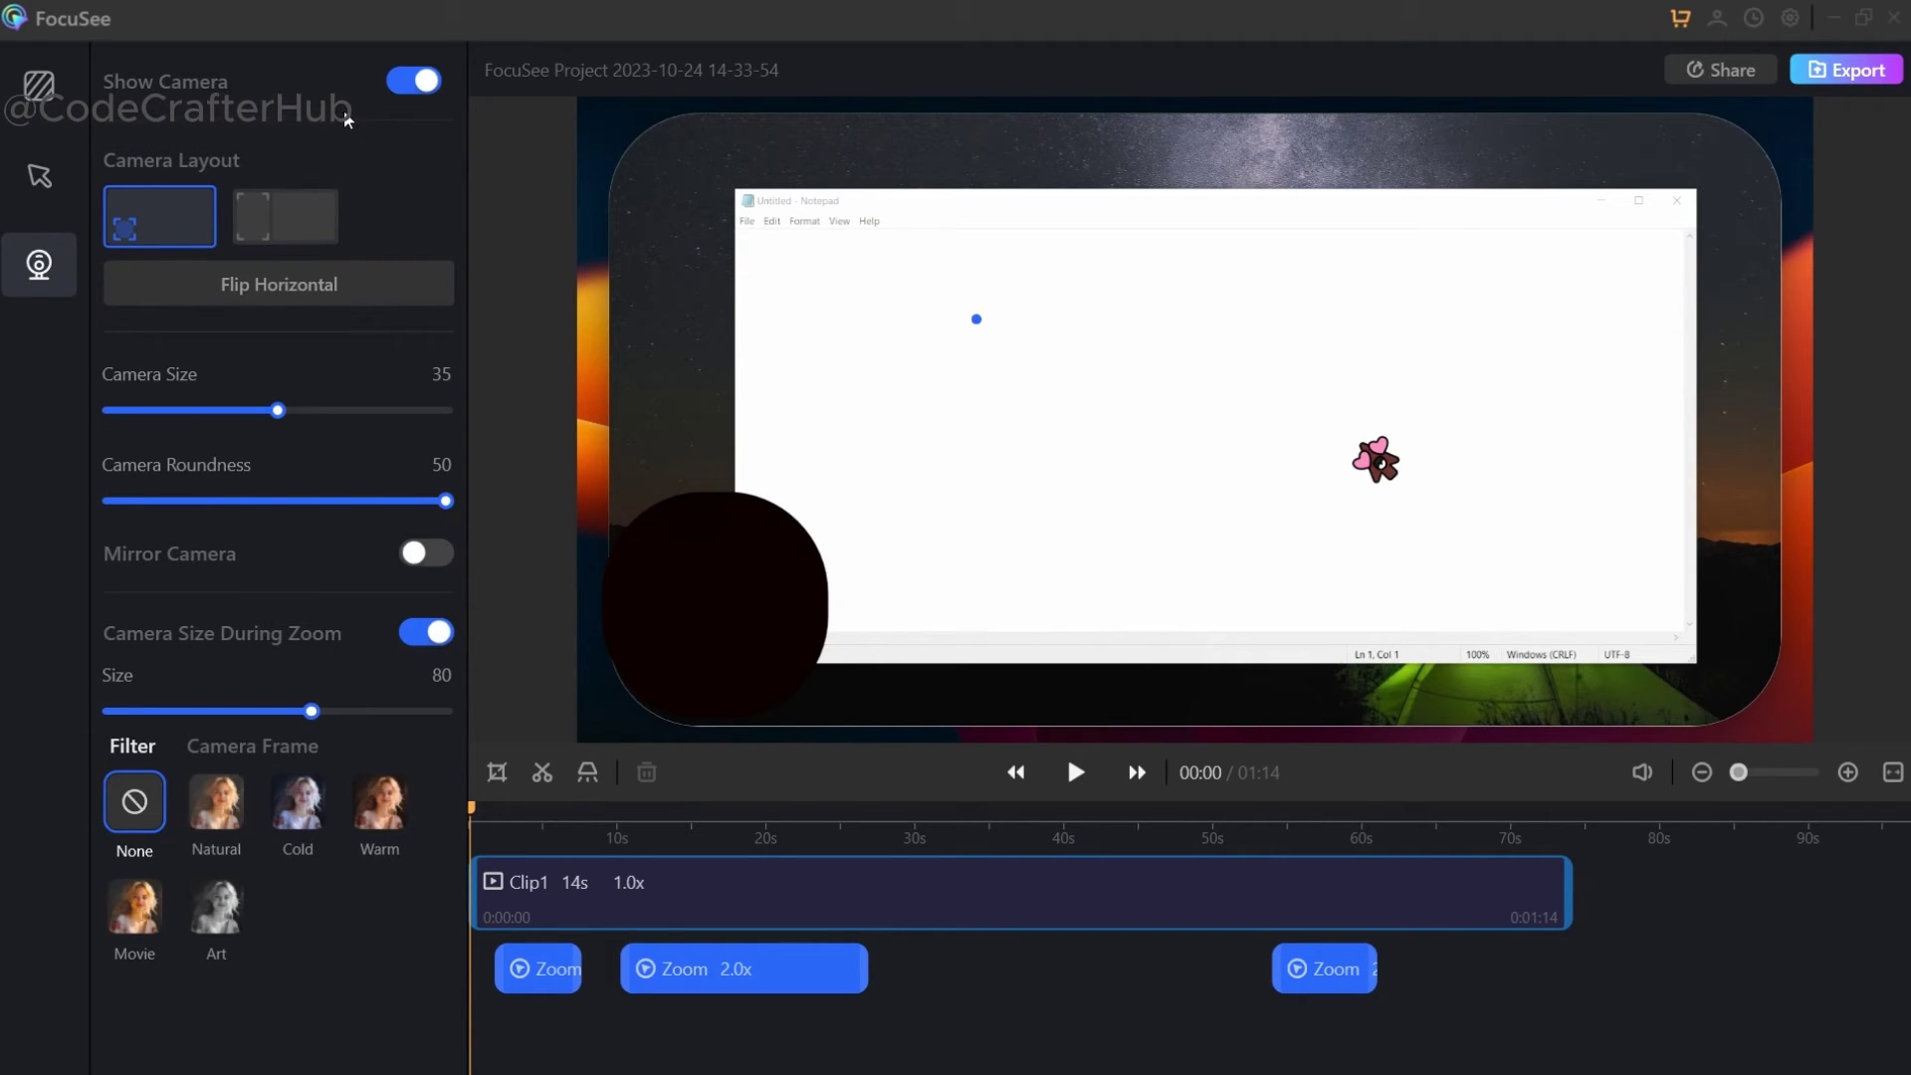
left_click(423, 82)
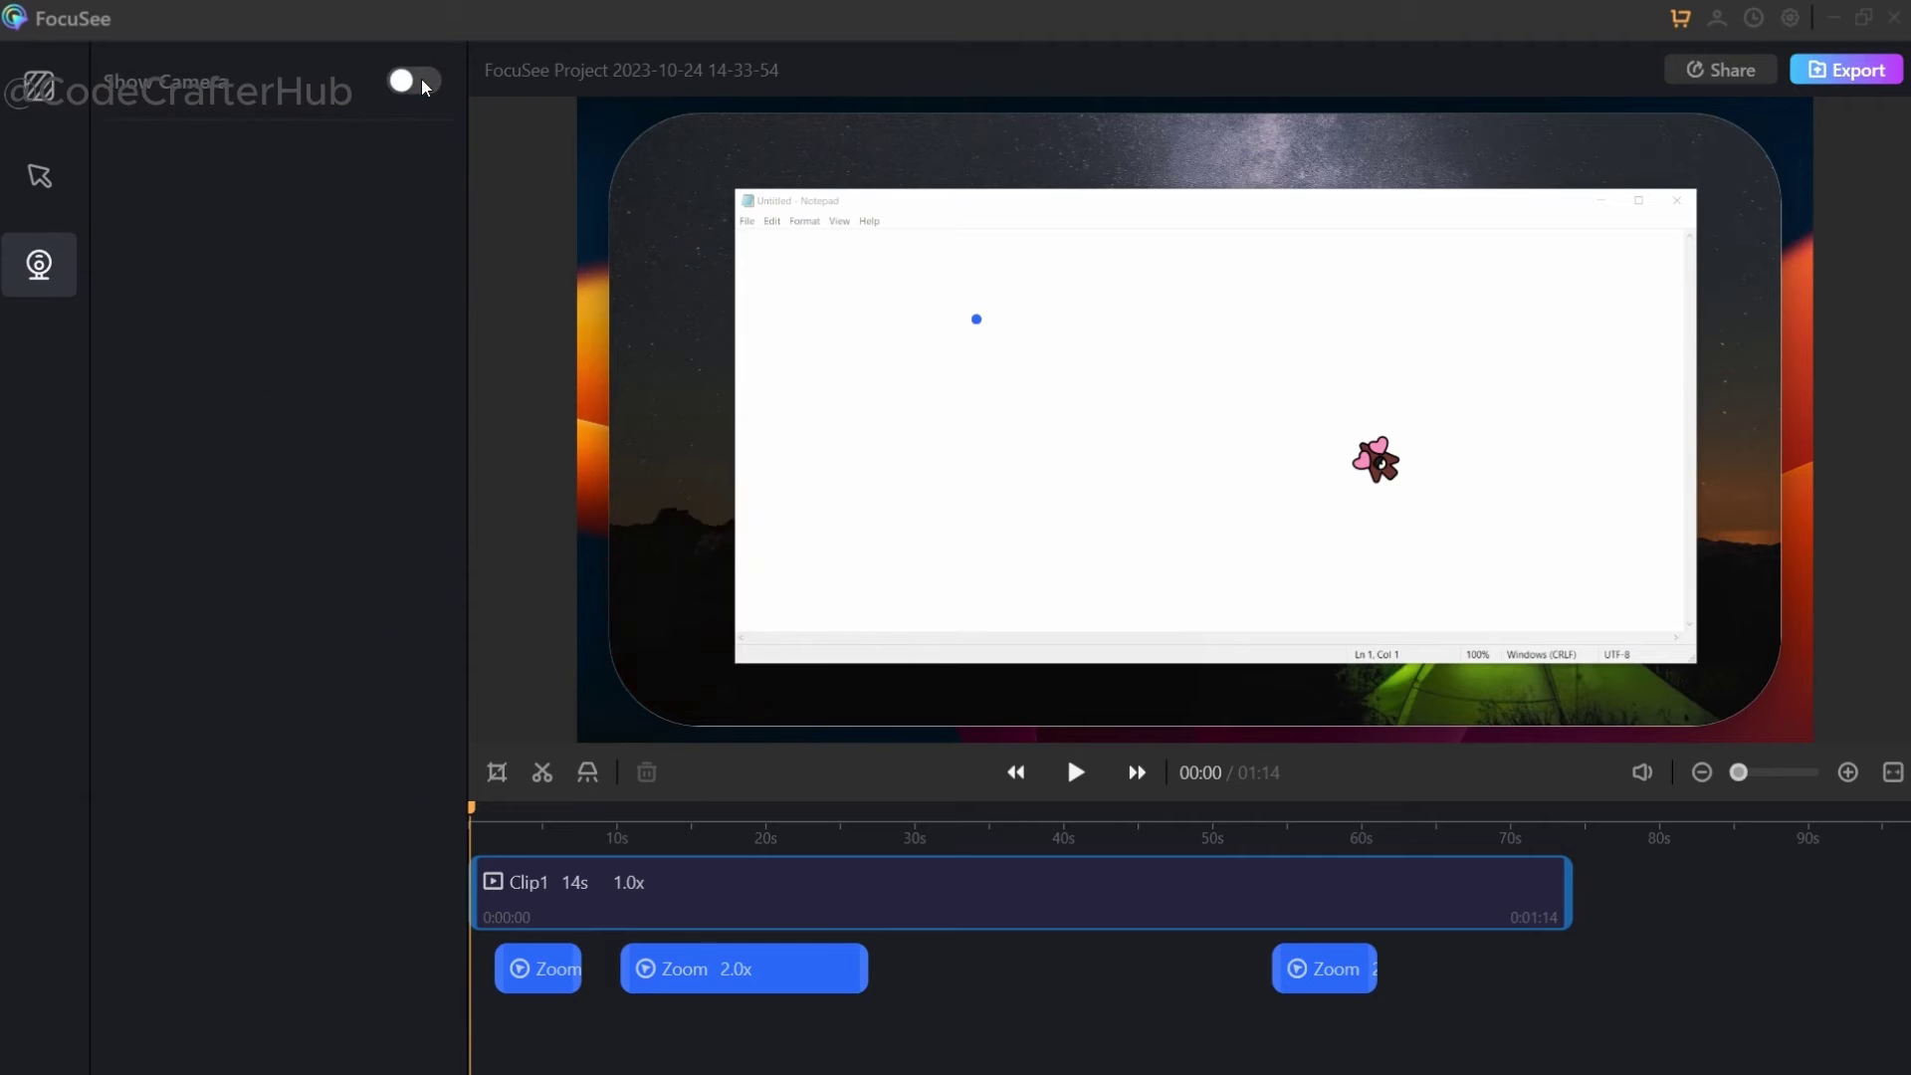
left_click(425, 84)
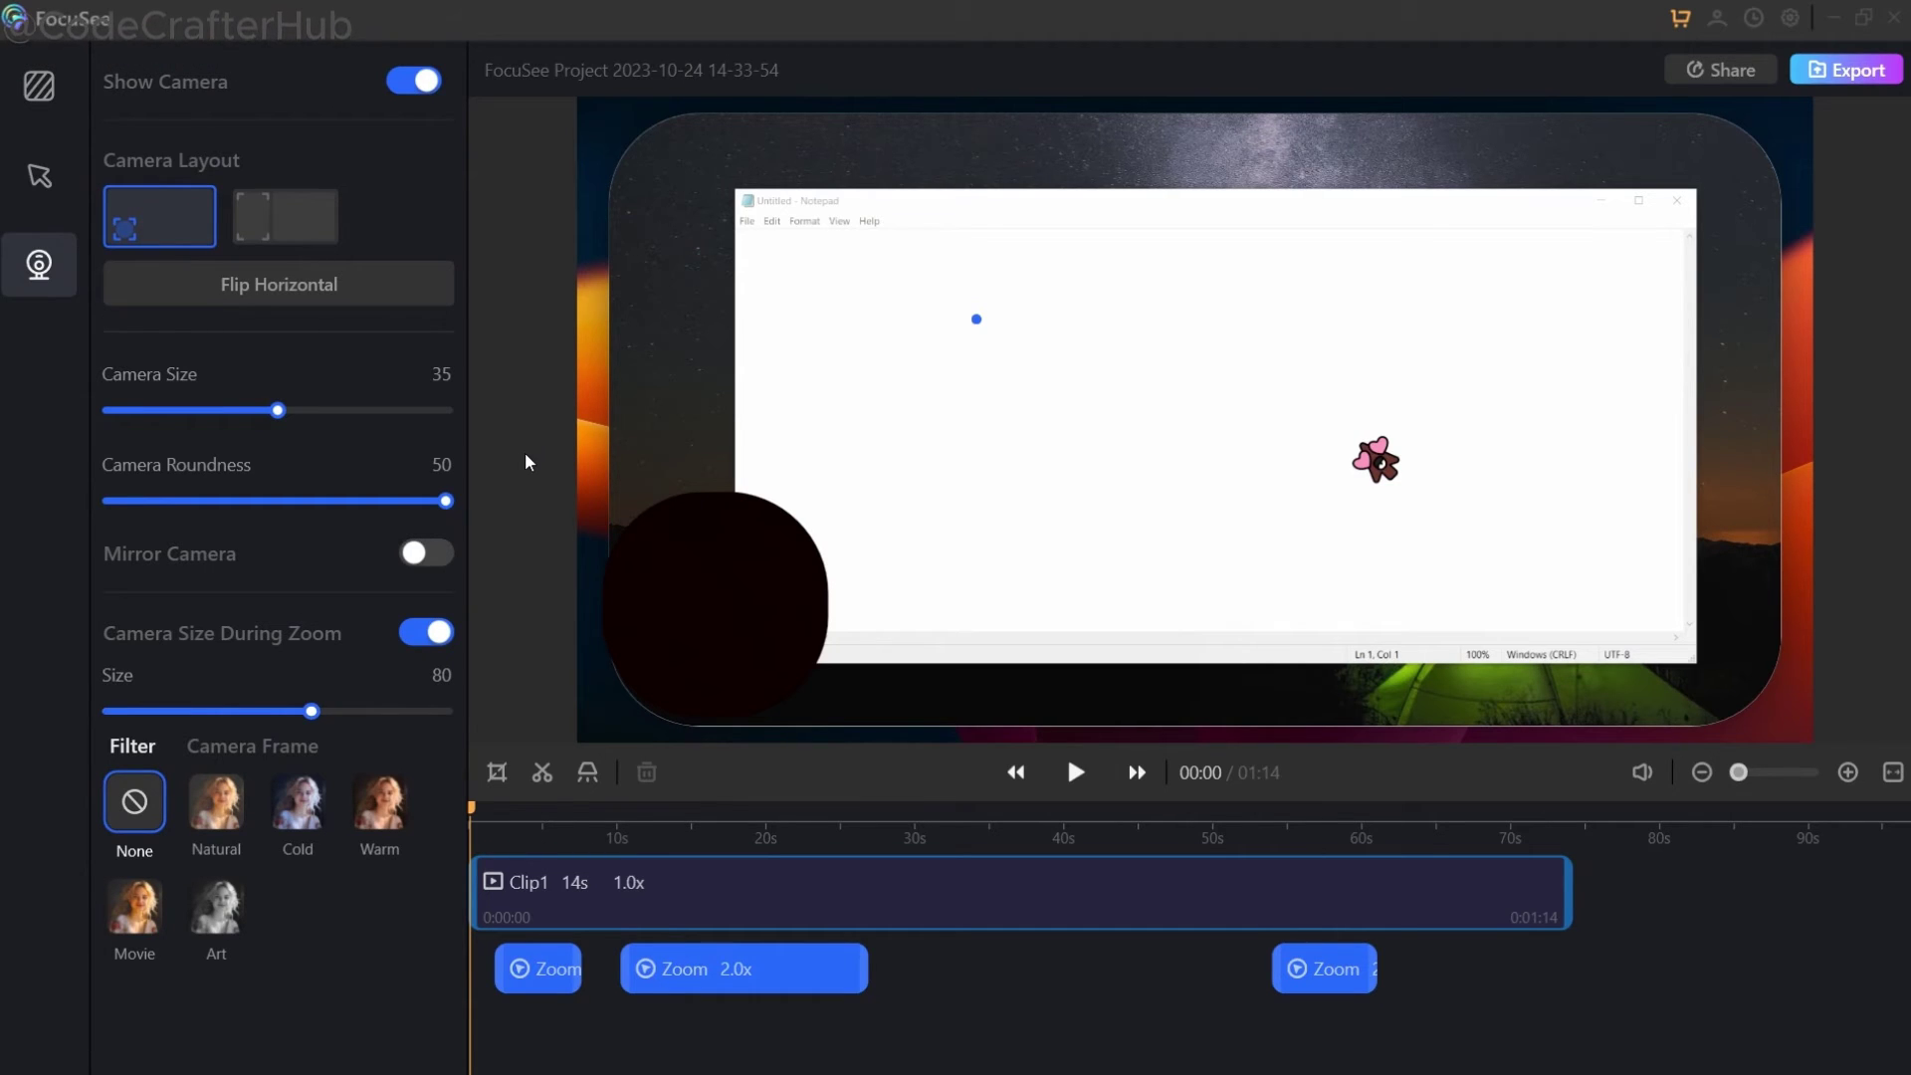
Try the side-by-side camera layout twice, returning to the corner overlay layout each time
left_click(290, 225)
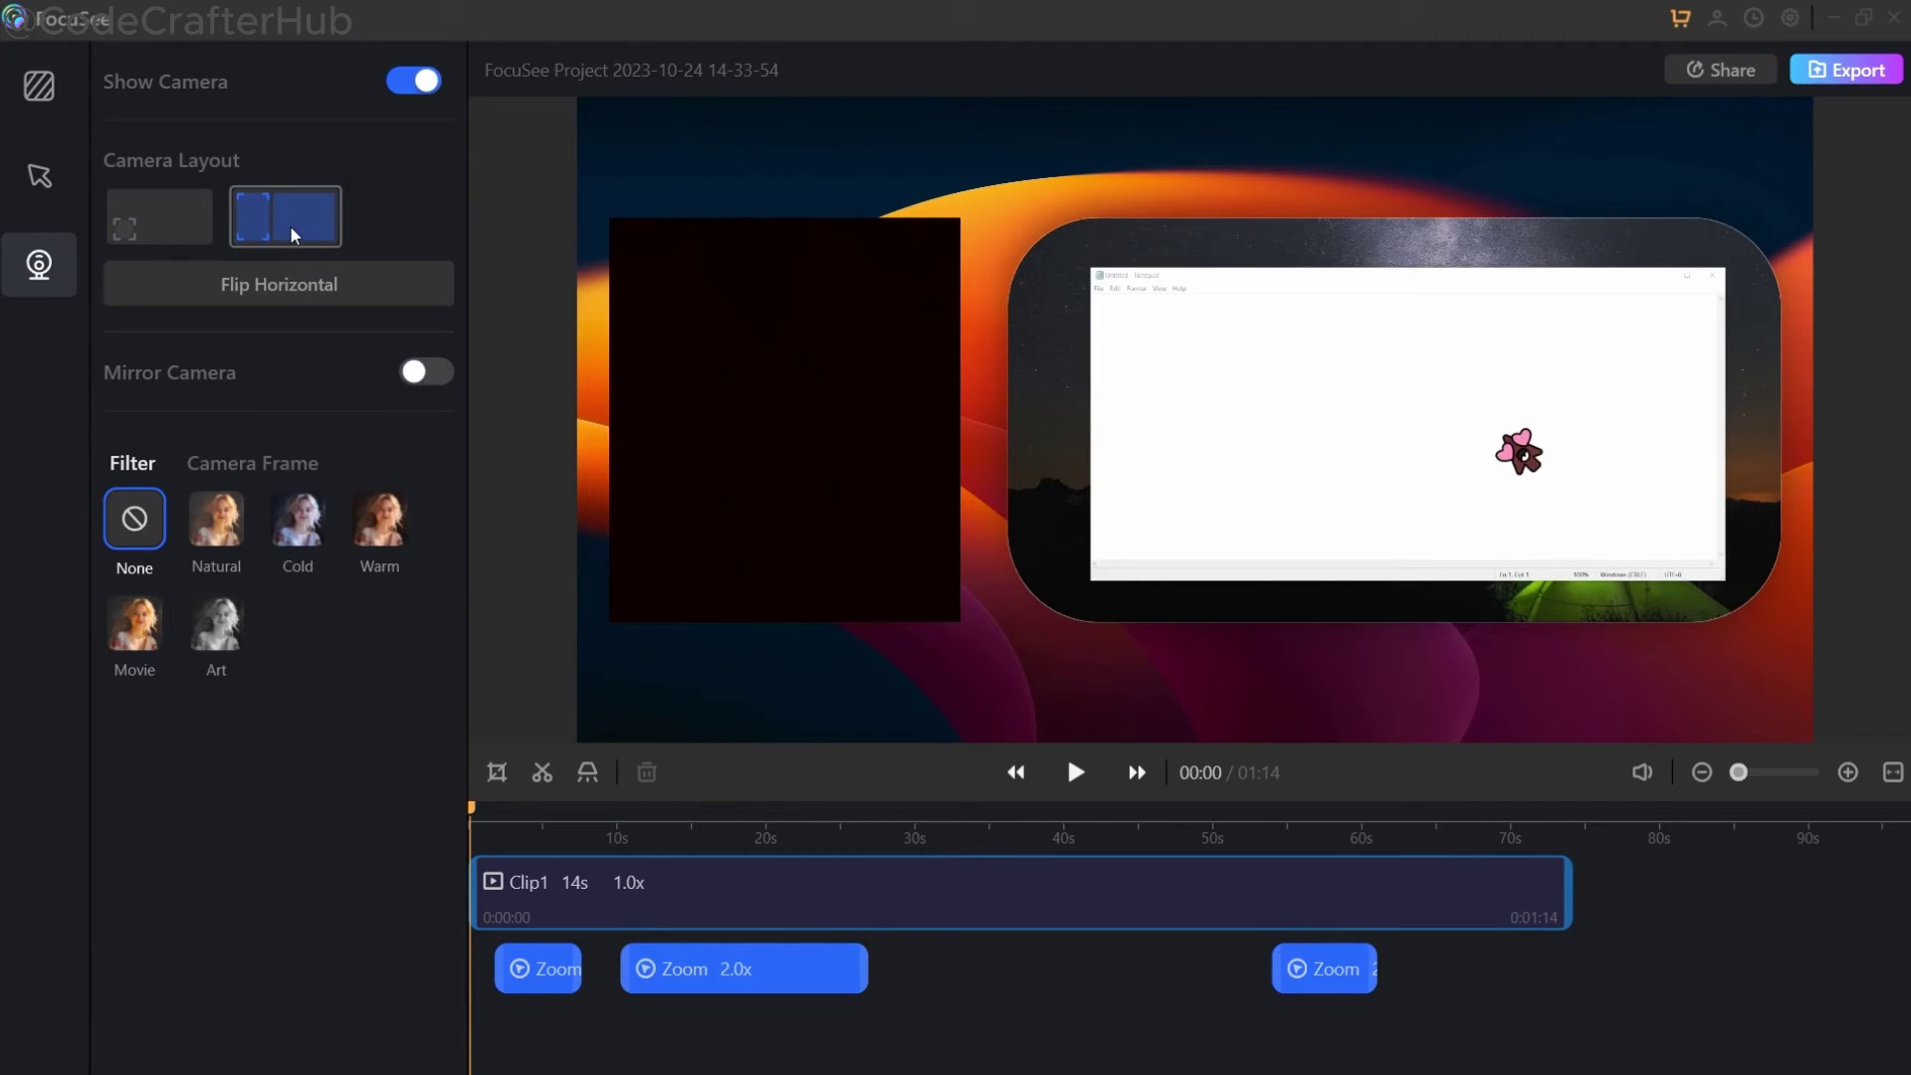
left_click(175, 219)
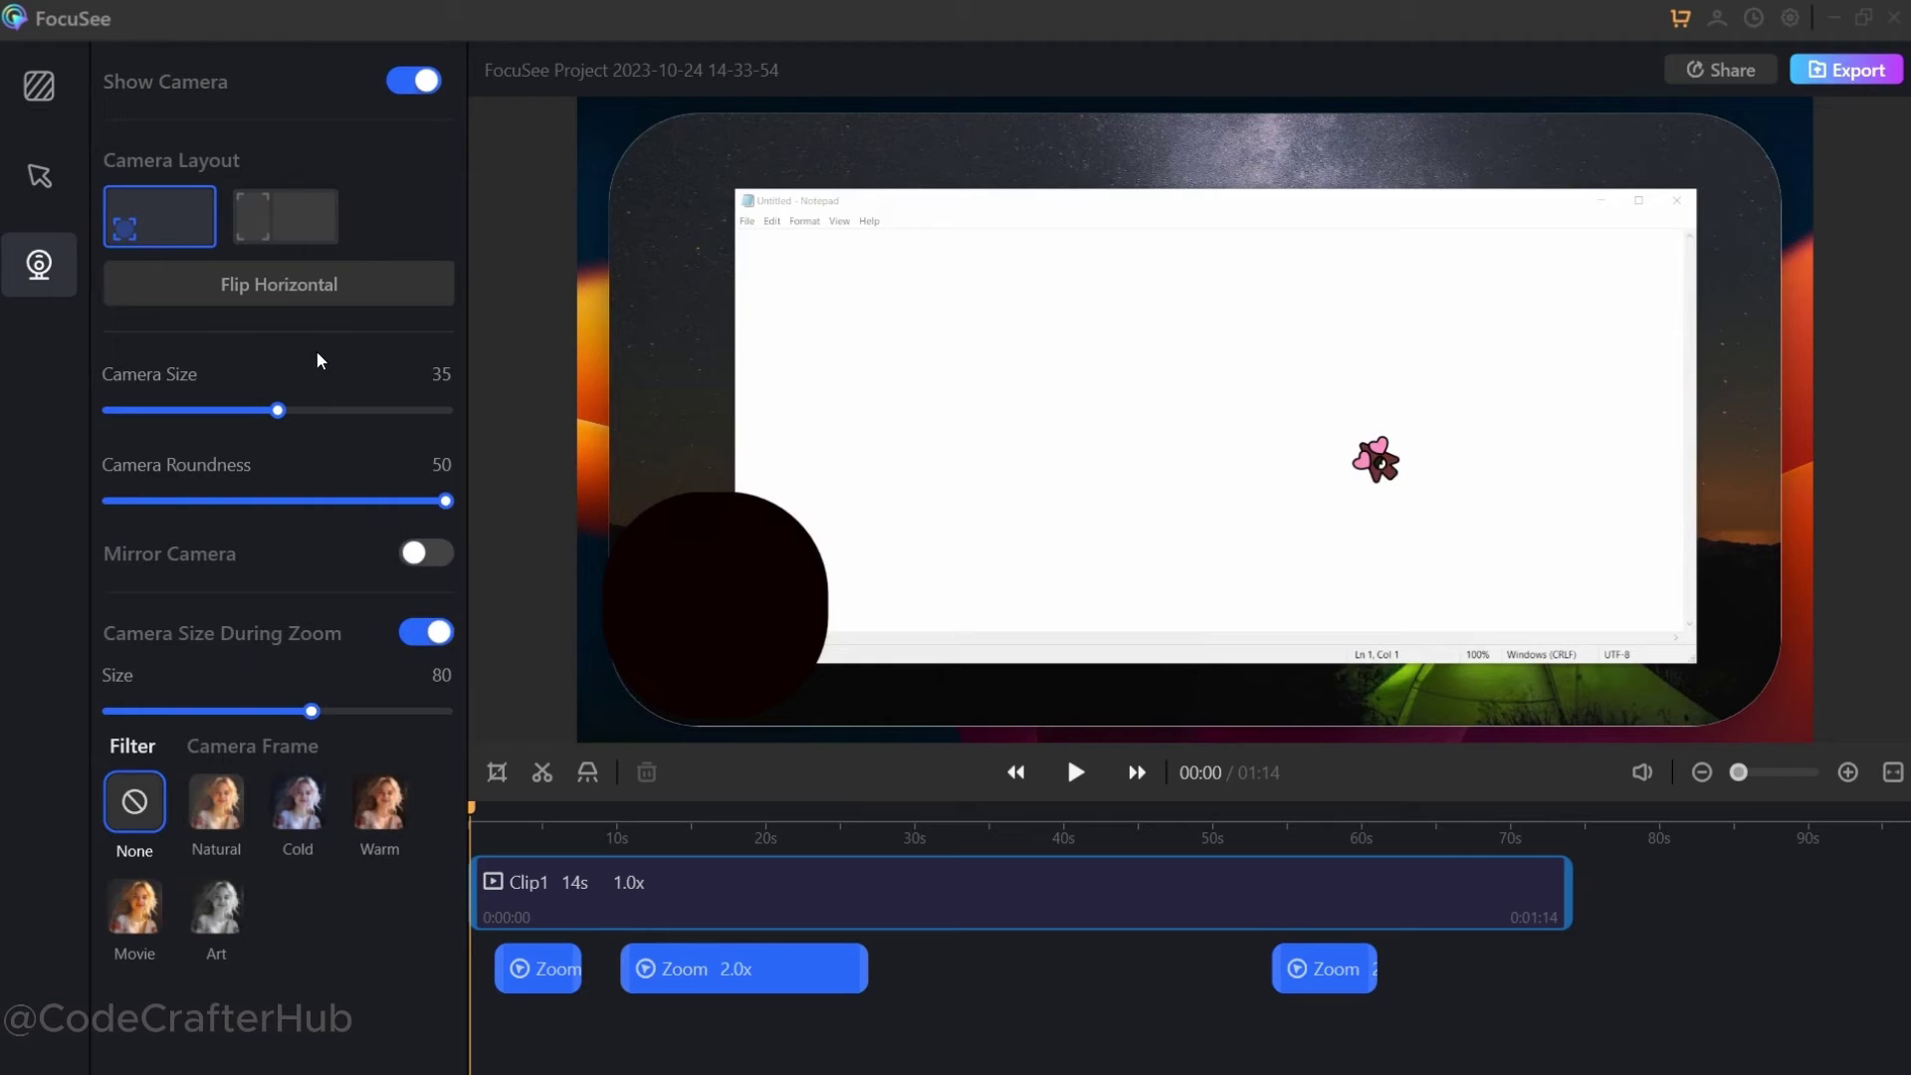
left_click(286, 217)
key("ctrl+z")
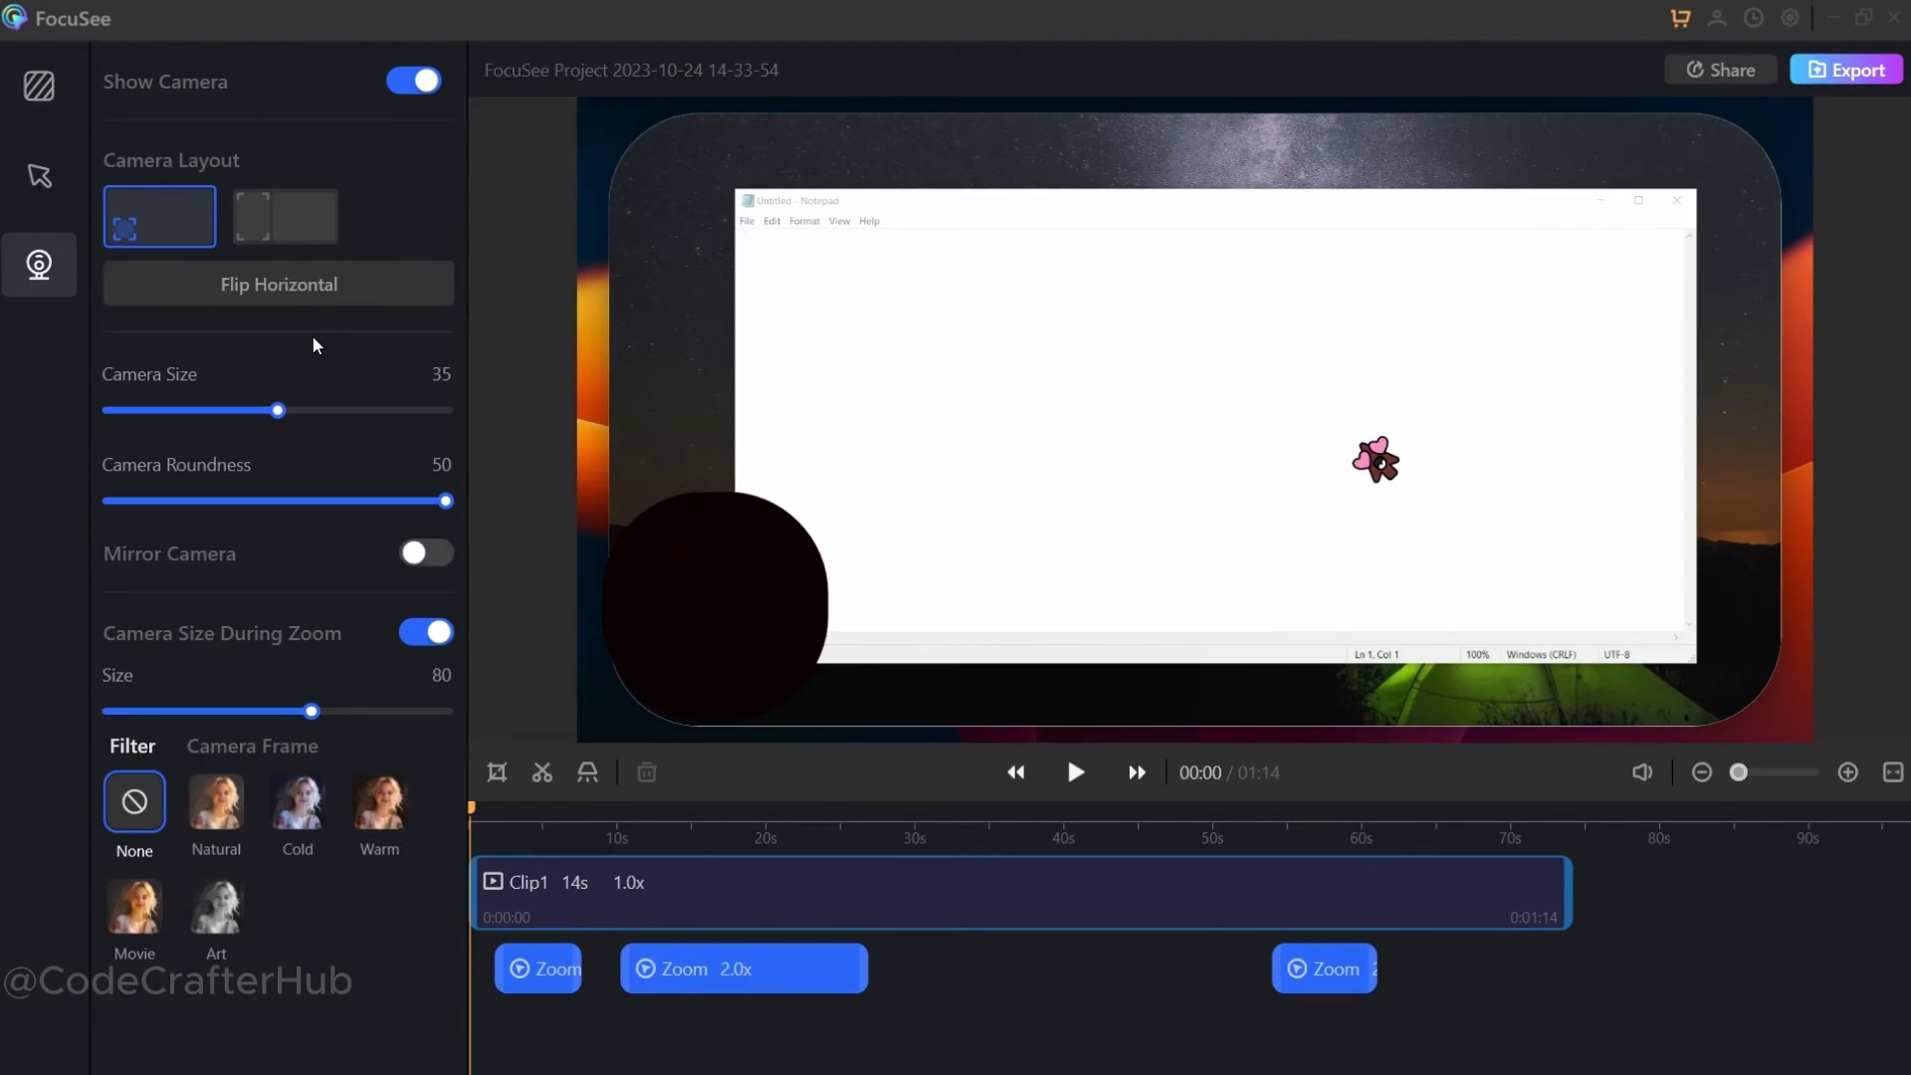
Flip the camera overlay horizontally back and forth, returning it to the canvas's lower-left corner
left_click(279, 288)
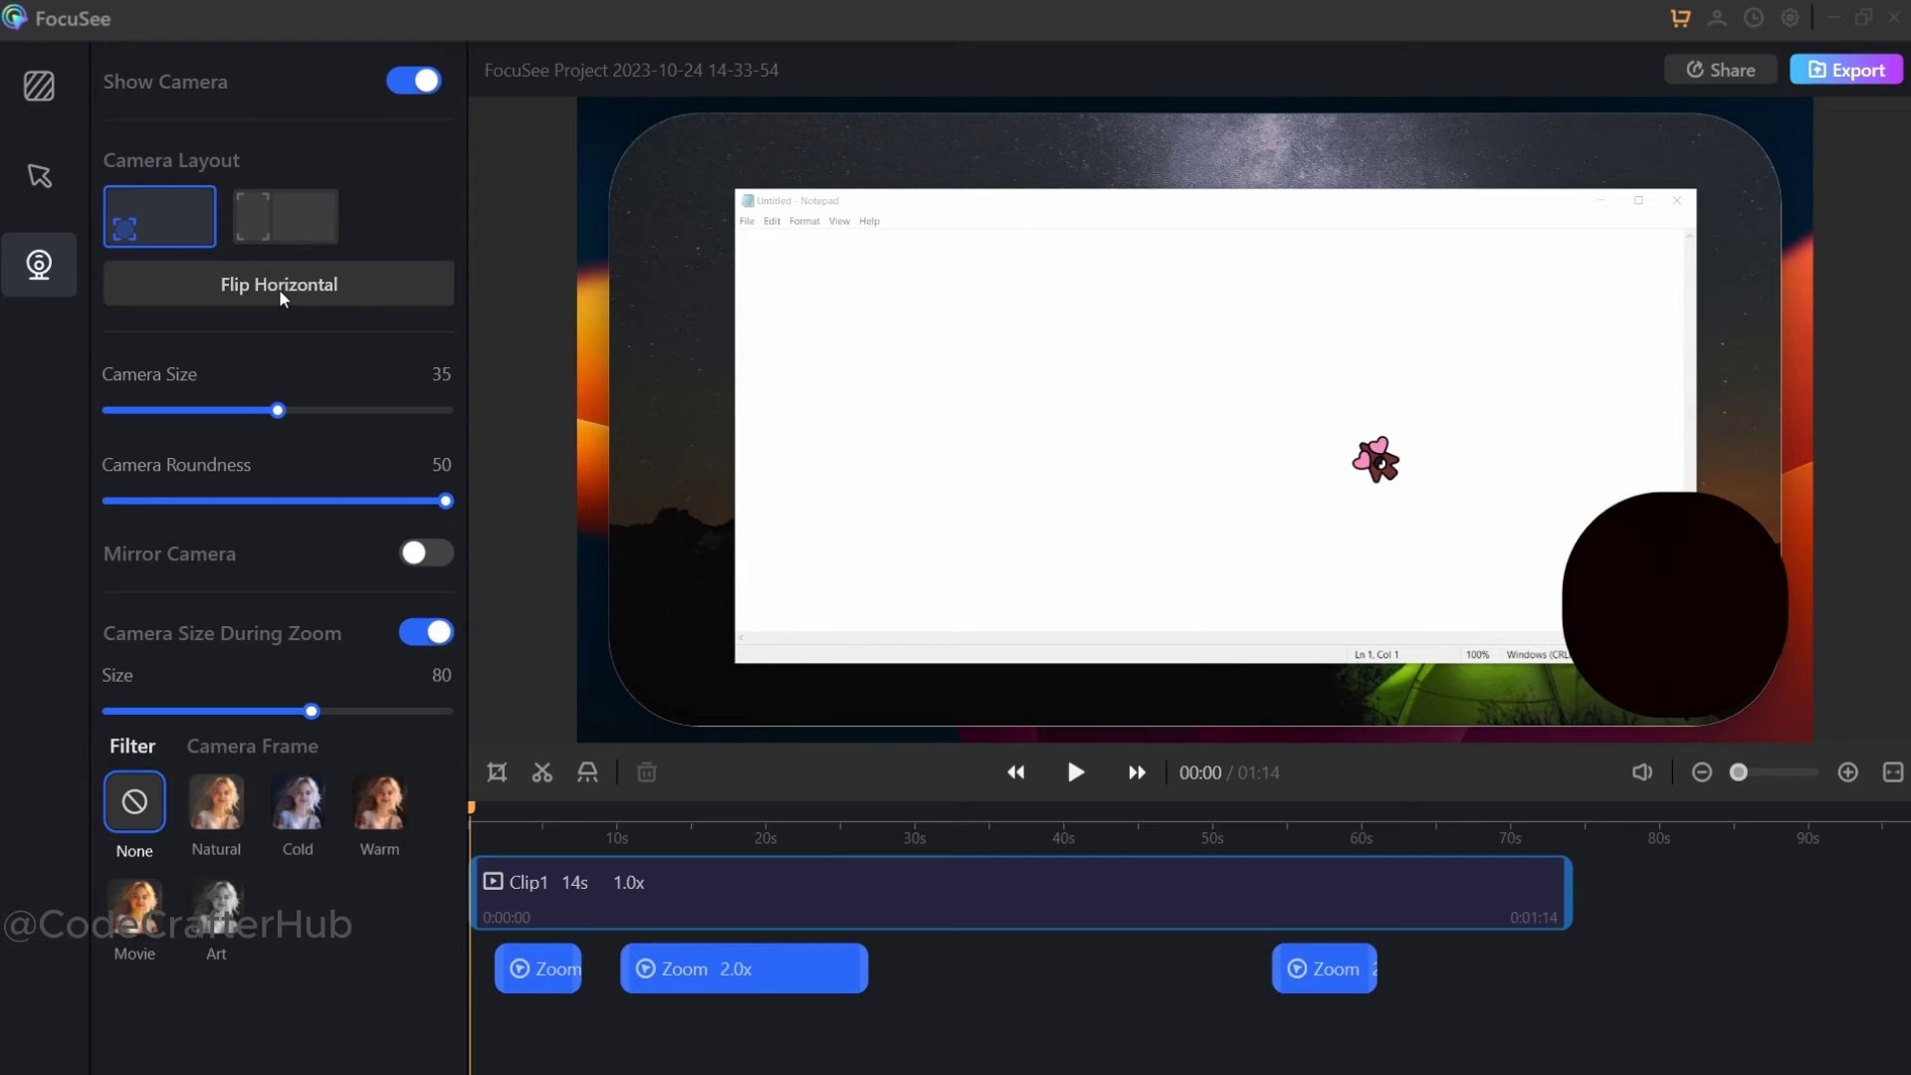
left_click(278, 289)
left_click(279, 289)
left_click(278, 289)
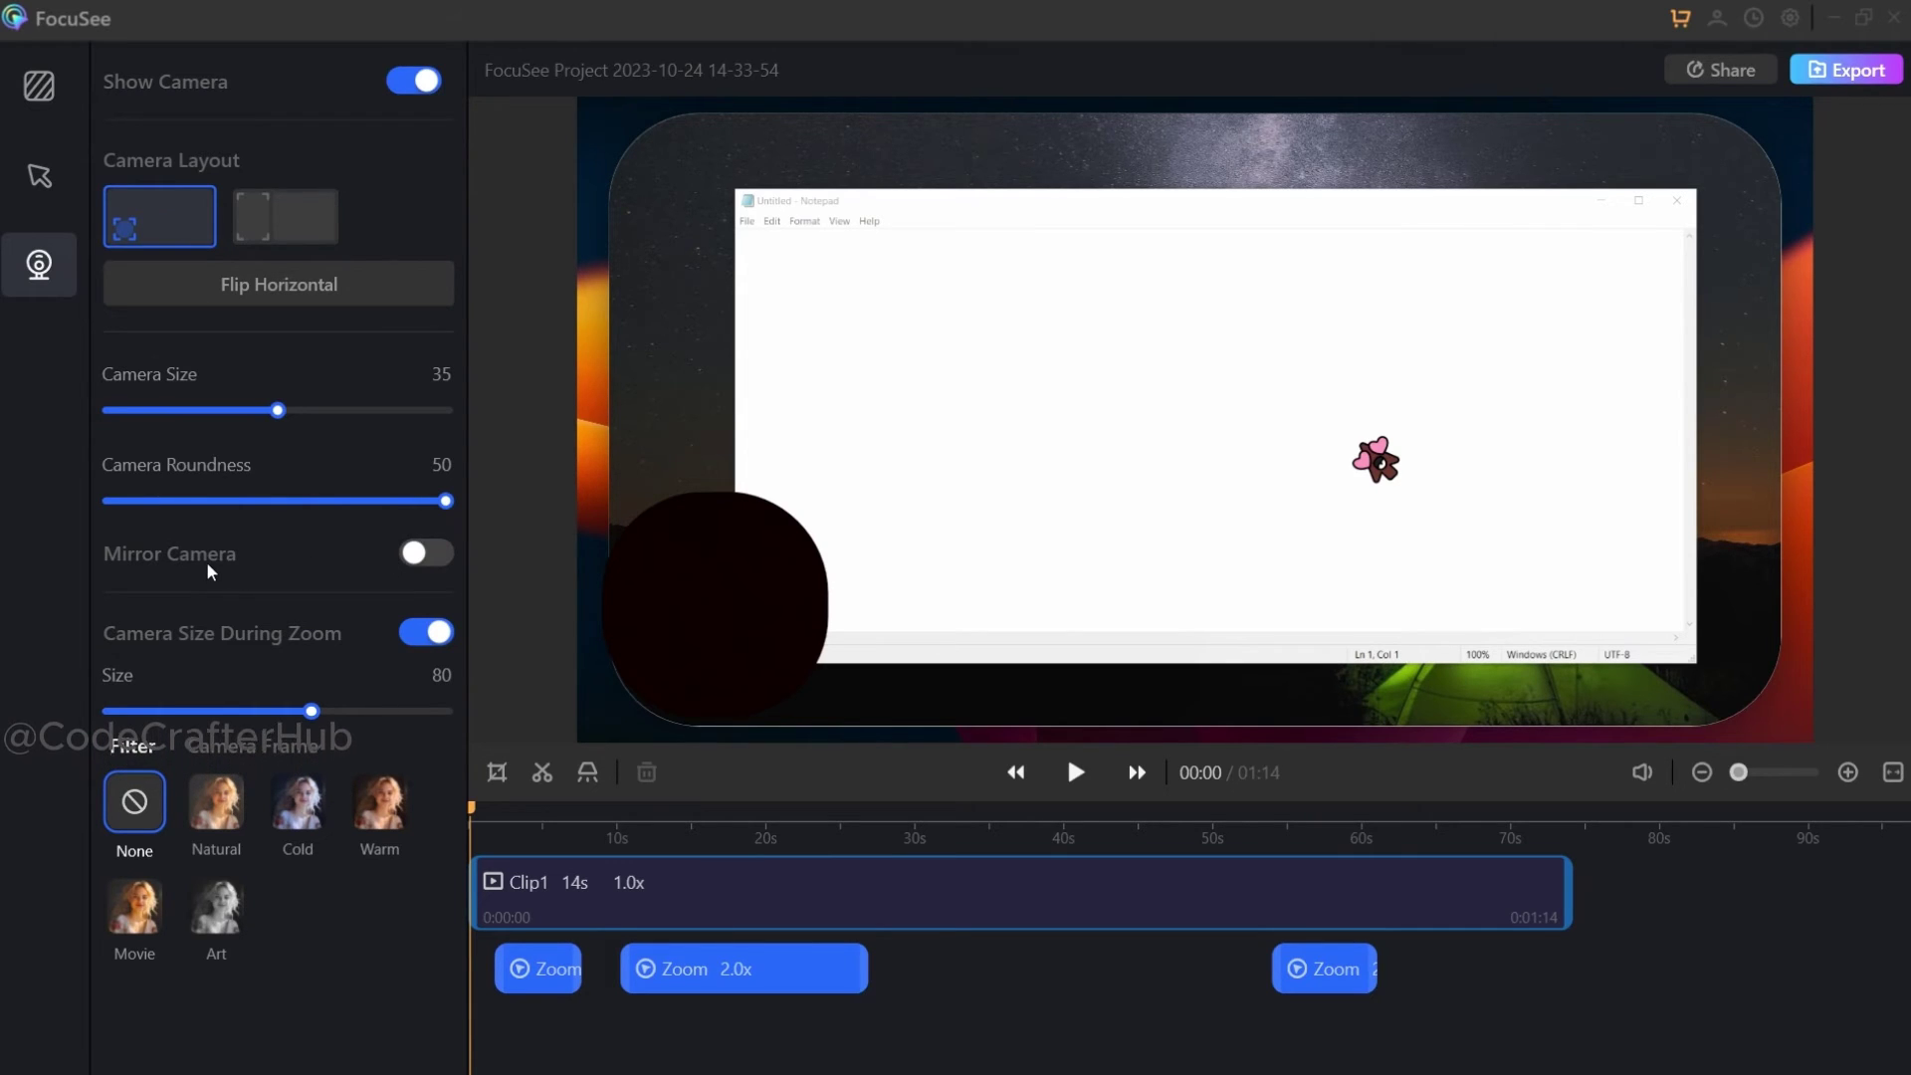
Try mirroring the camera, turn mirroring off again, and set the camera size during zoom to 65
left_click(427, 550)
left_click(410, 557)
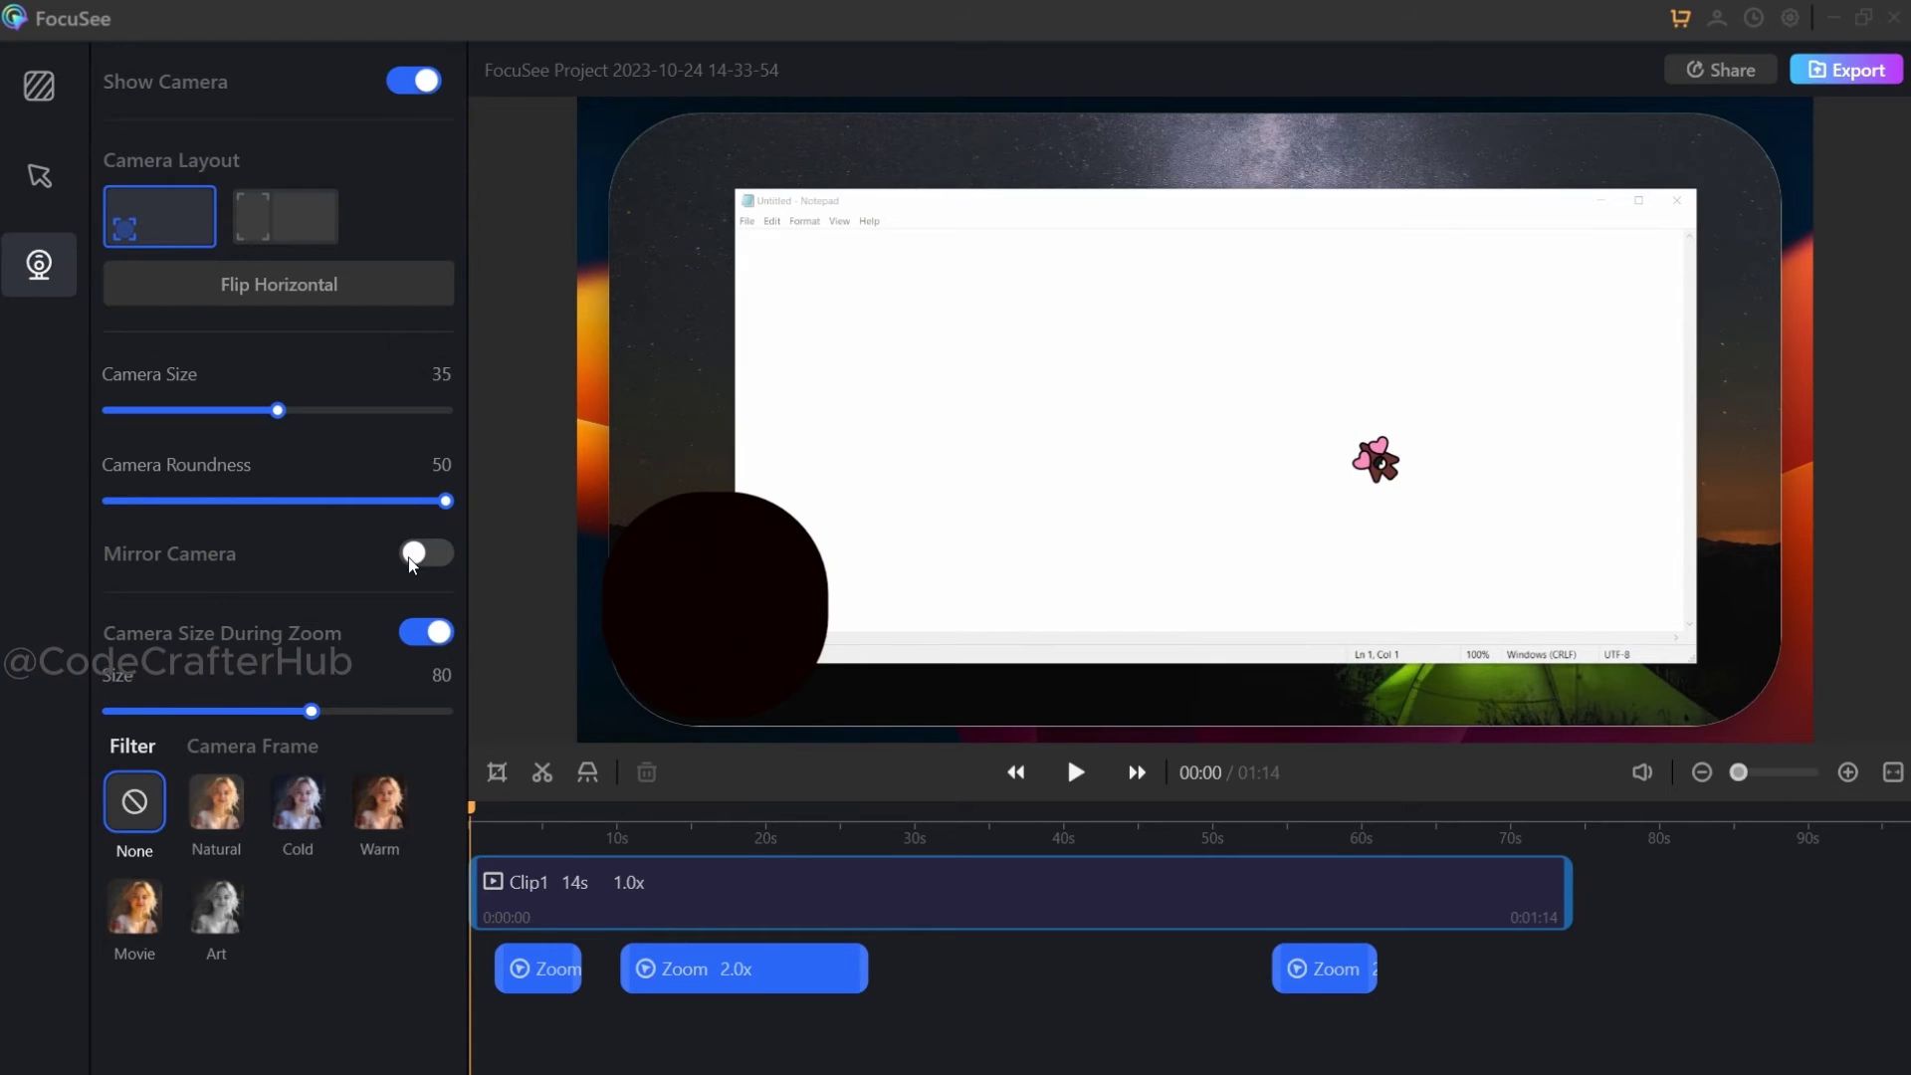
left_click(235, 711)
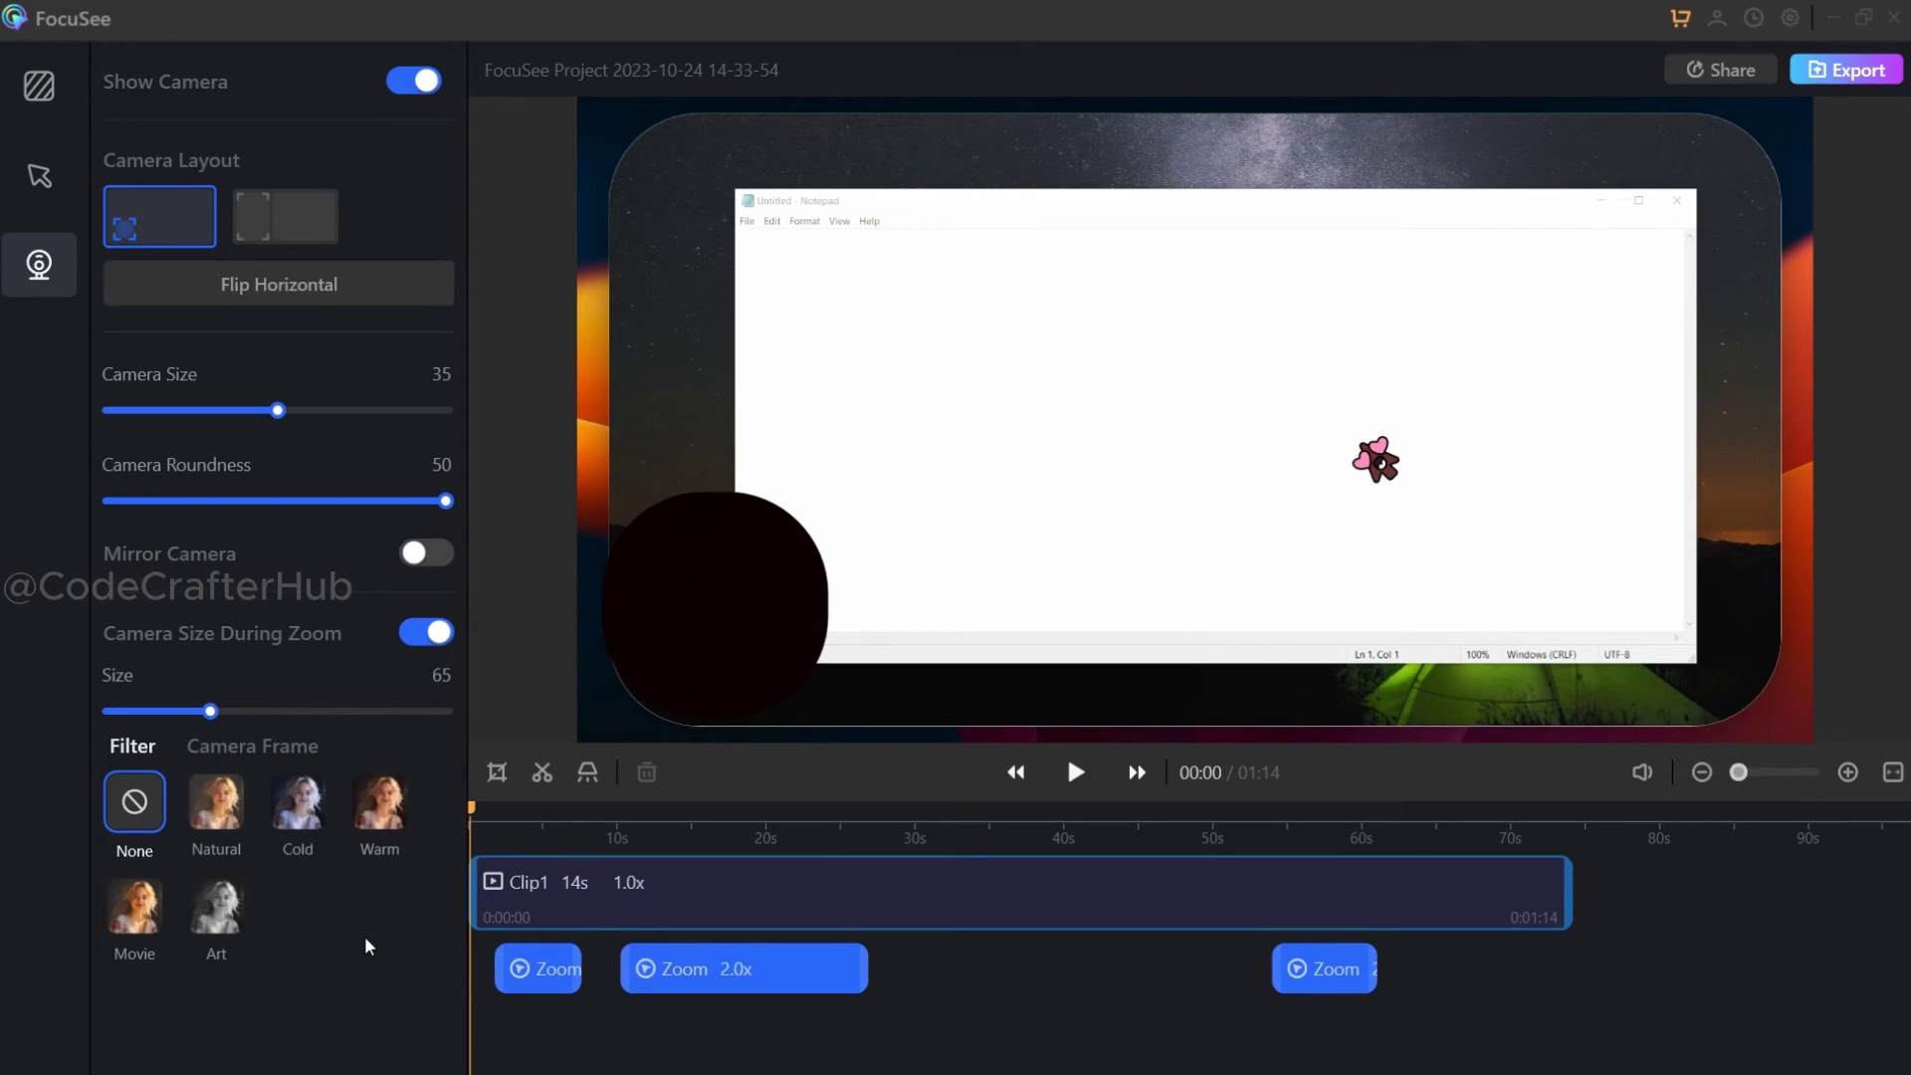
Apply the Girl camera frame to the webcam overlay
left_click(268, 750)
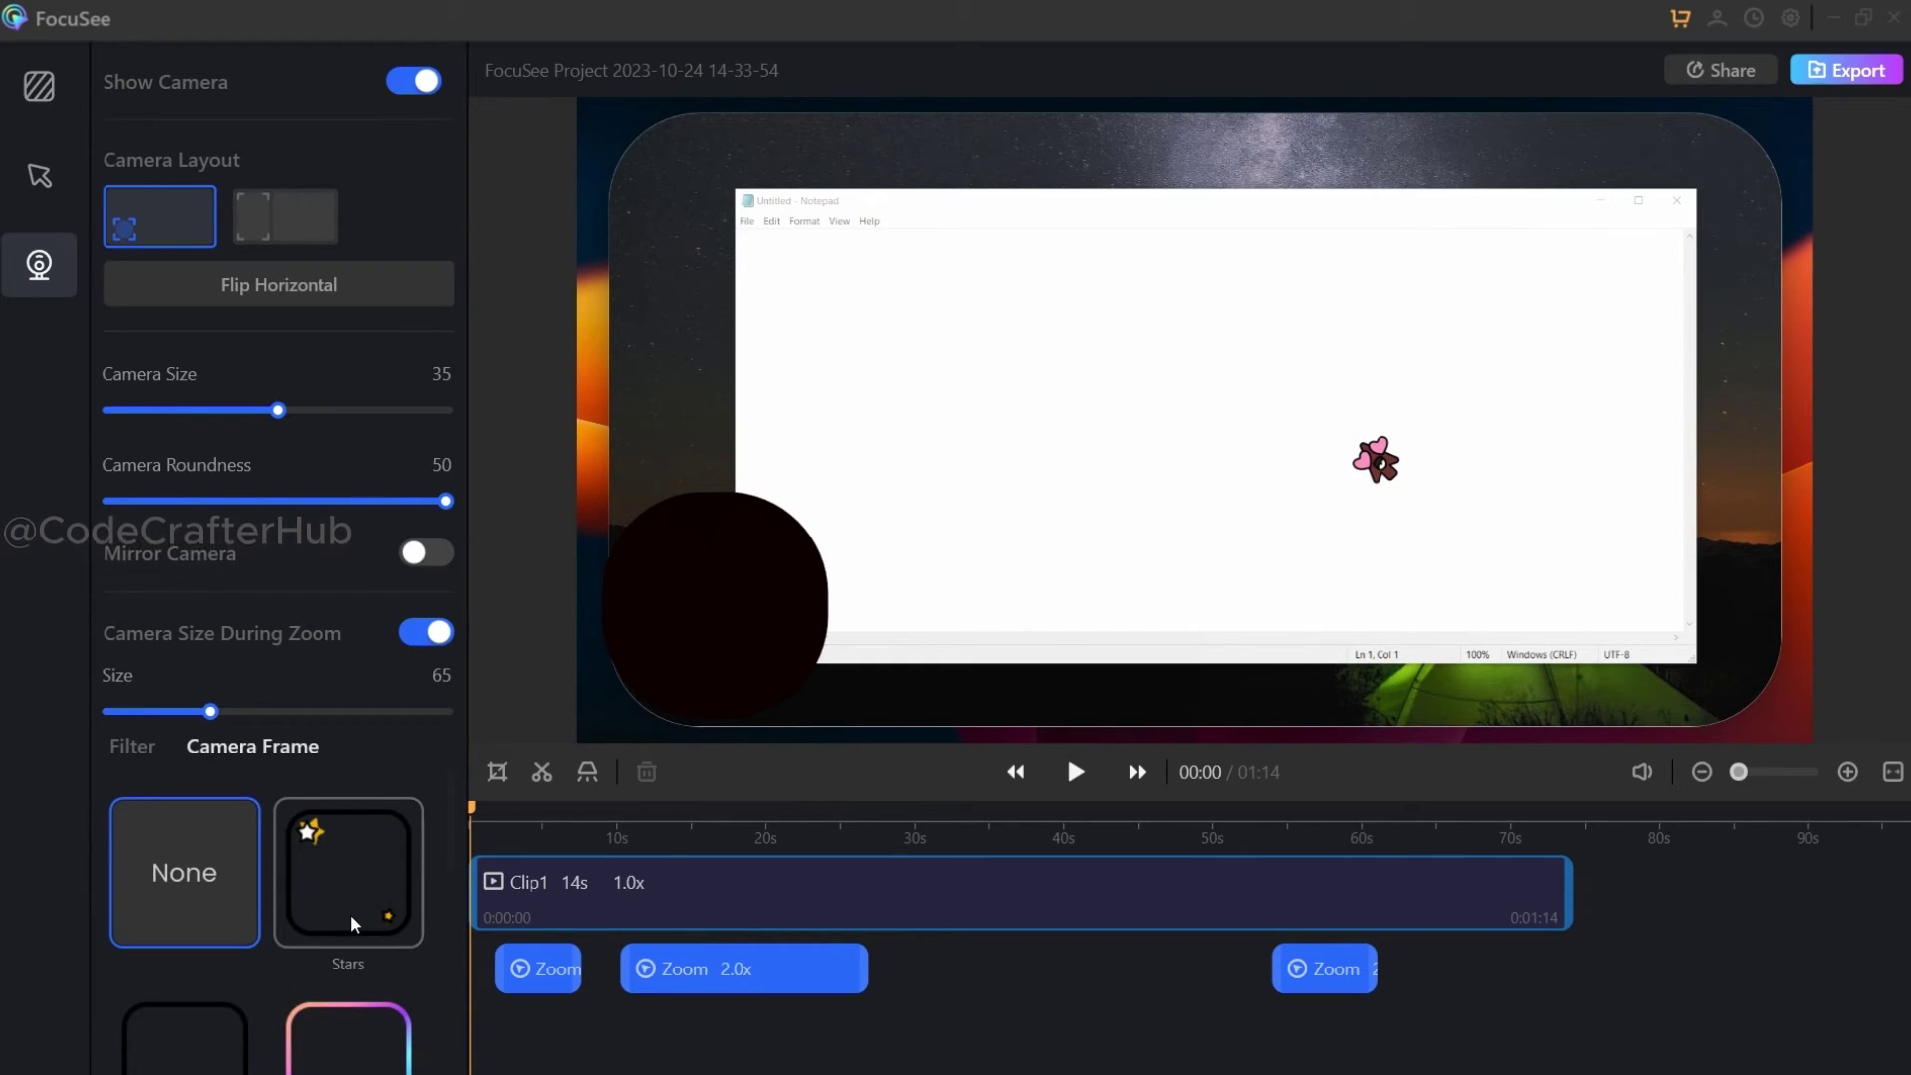
scroll(350, 914, "down", 1)
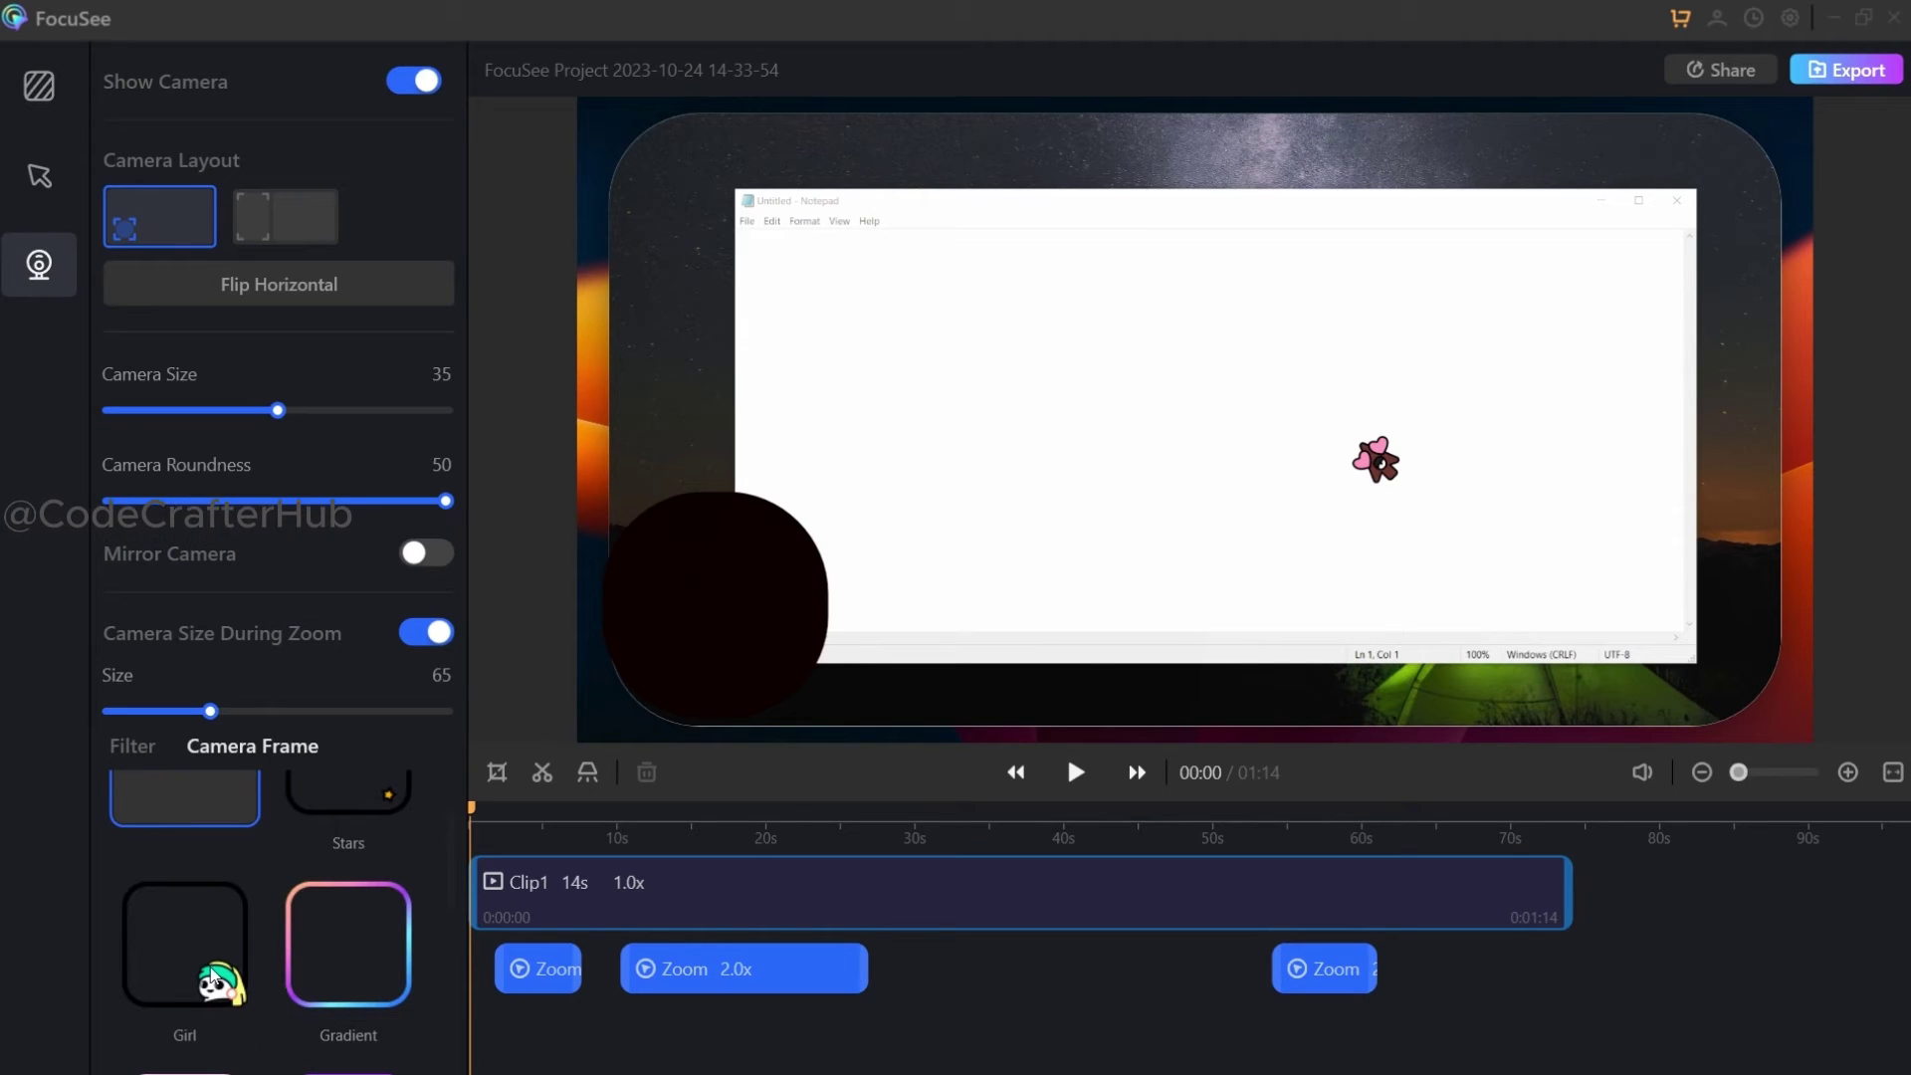
left_click(213, 979)
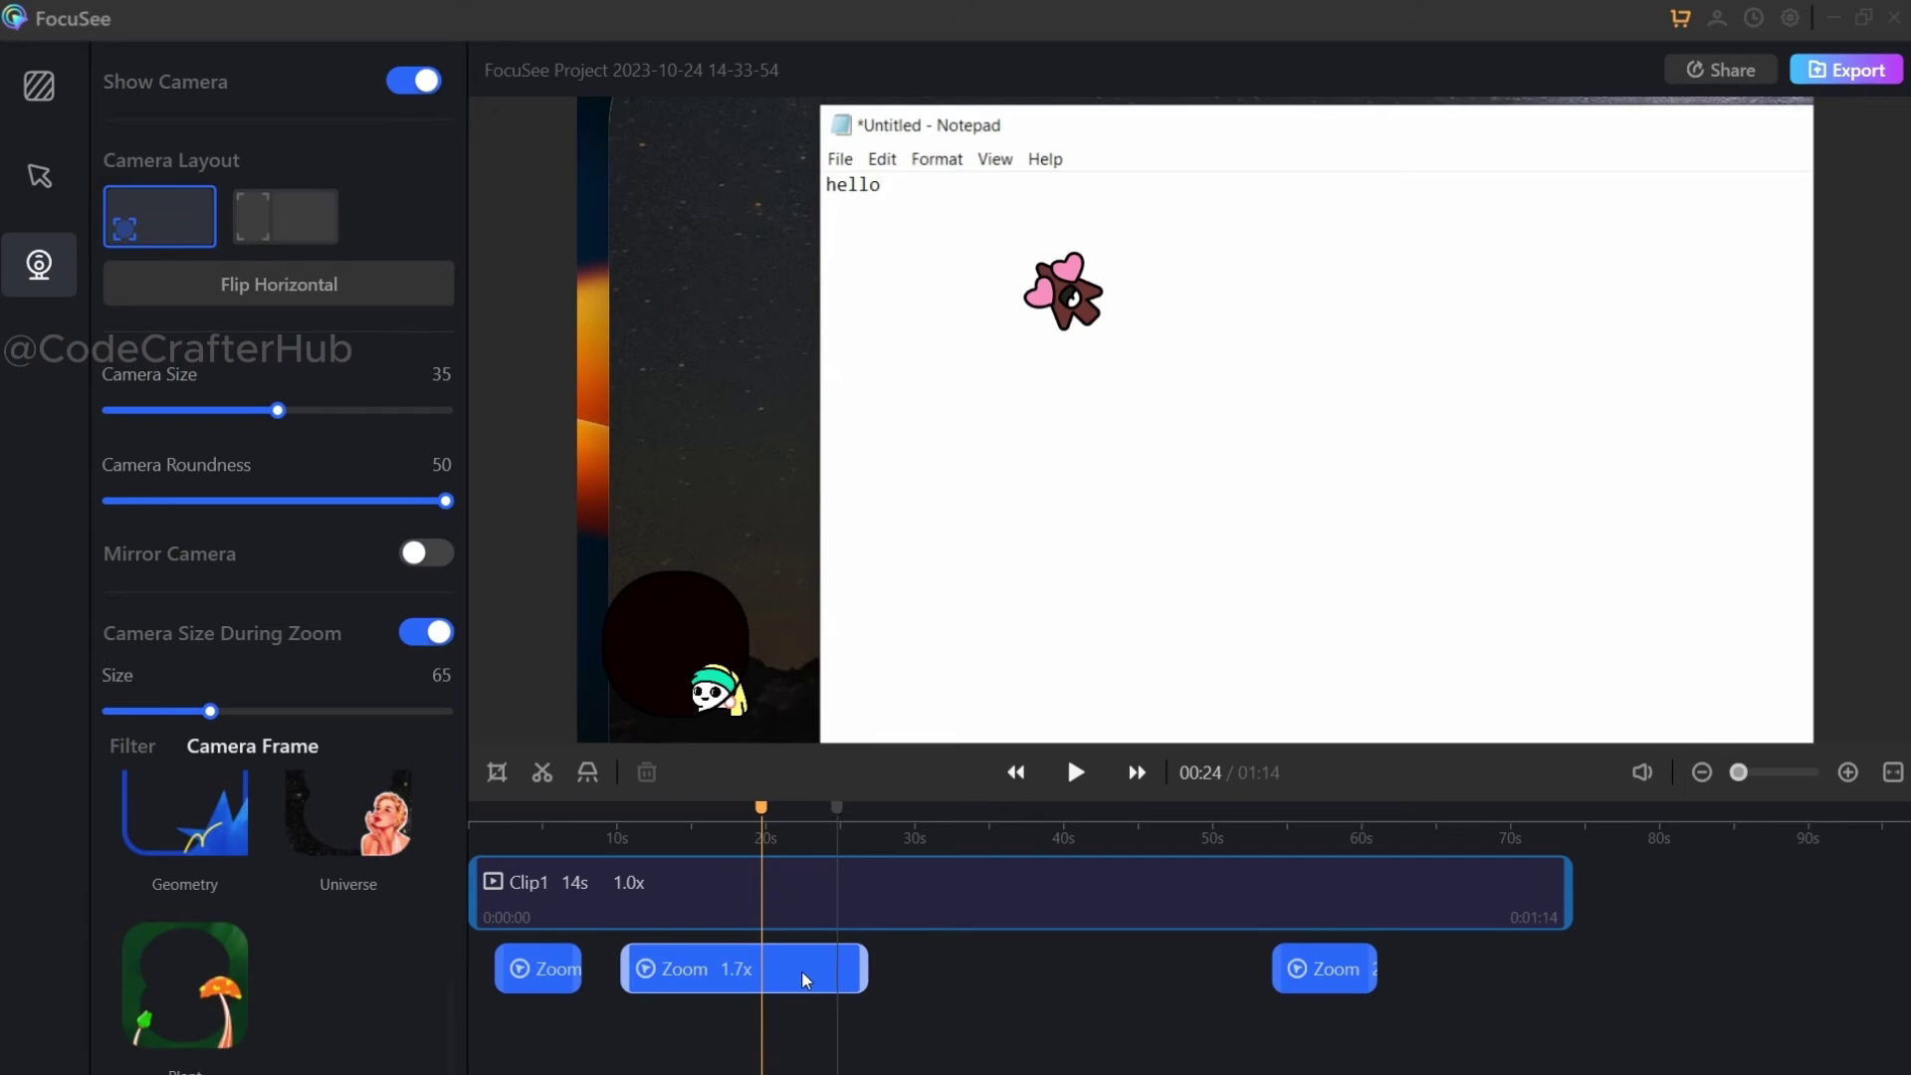
Try disabling the second zoom segment, previewing playback with the zoom disabled and with it enabled again
left_click(806, 980)
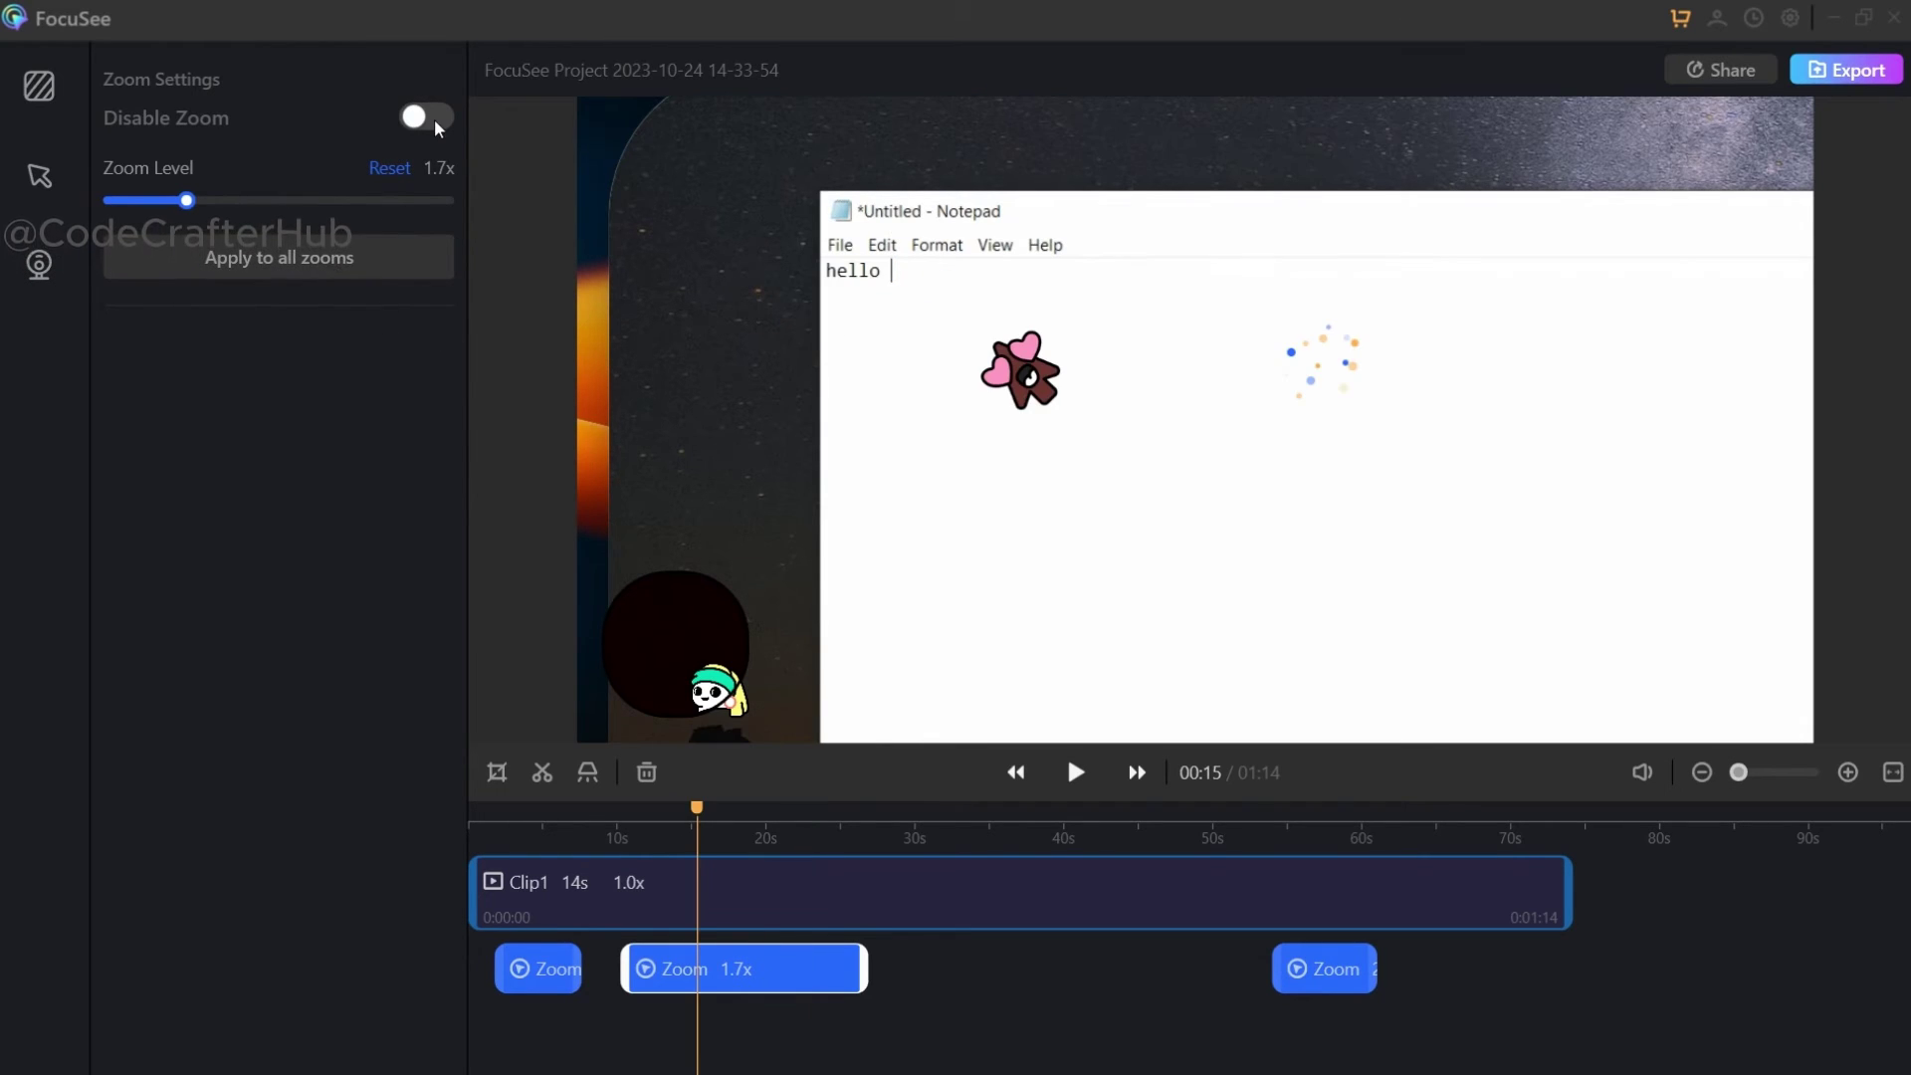
left_click(427, 118)
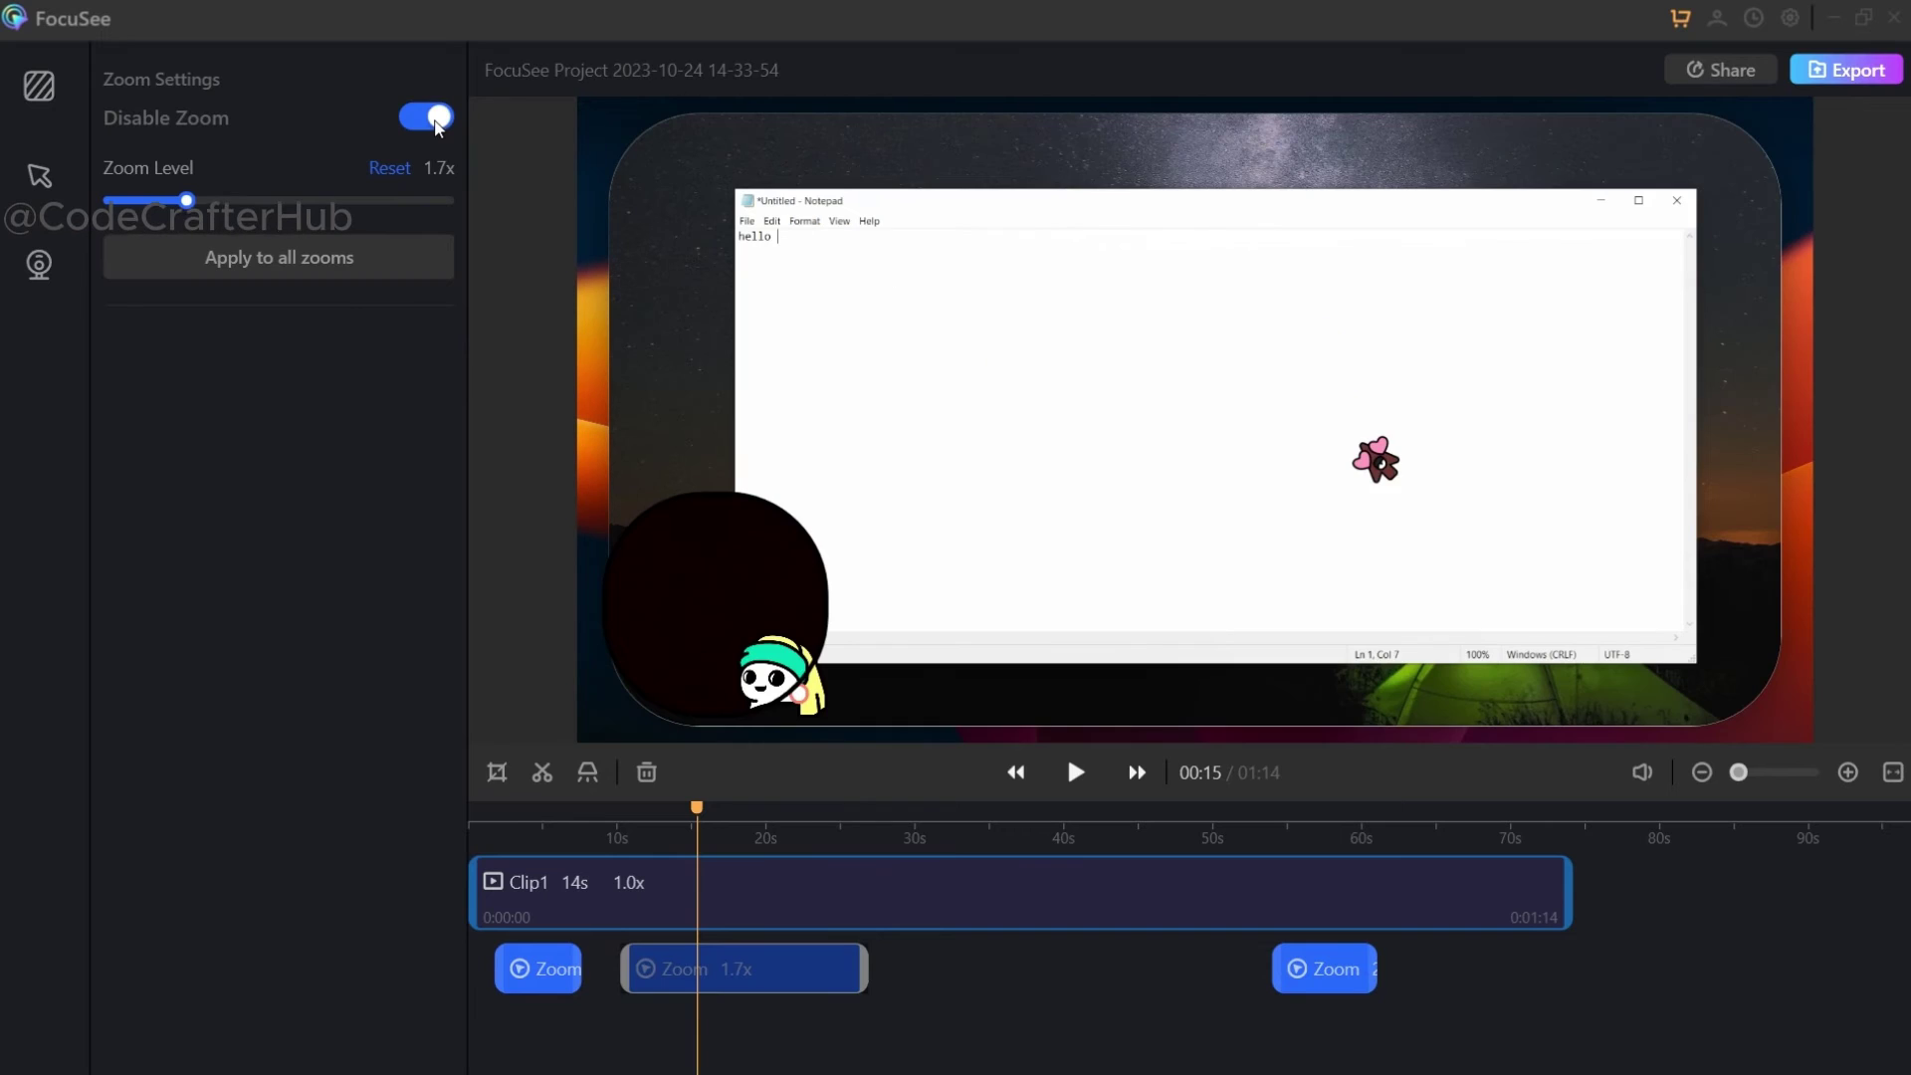
left_click(1076, 772)
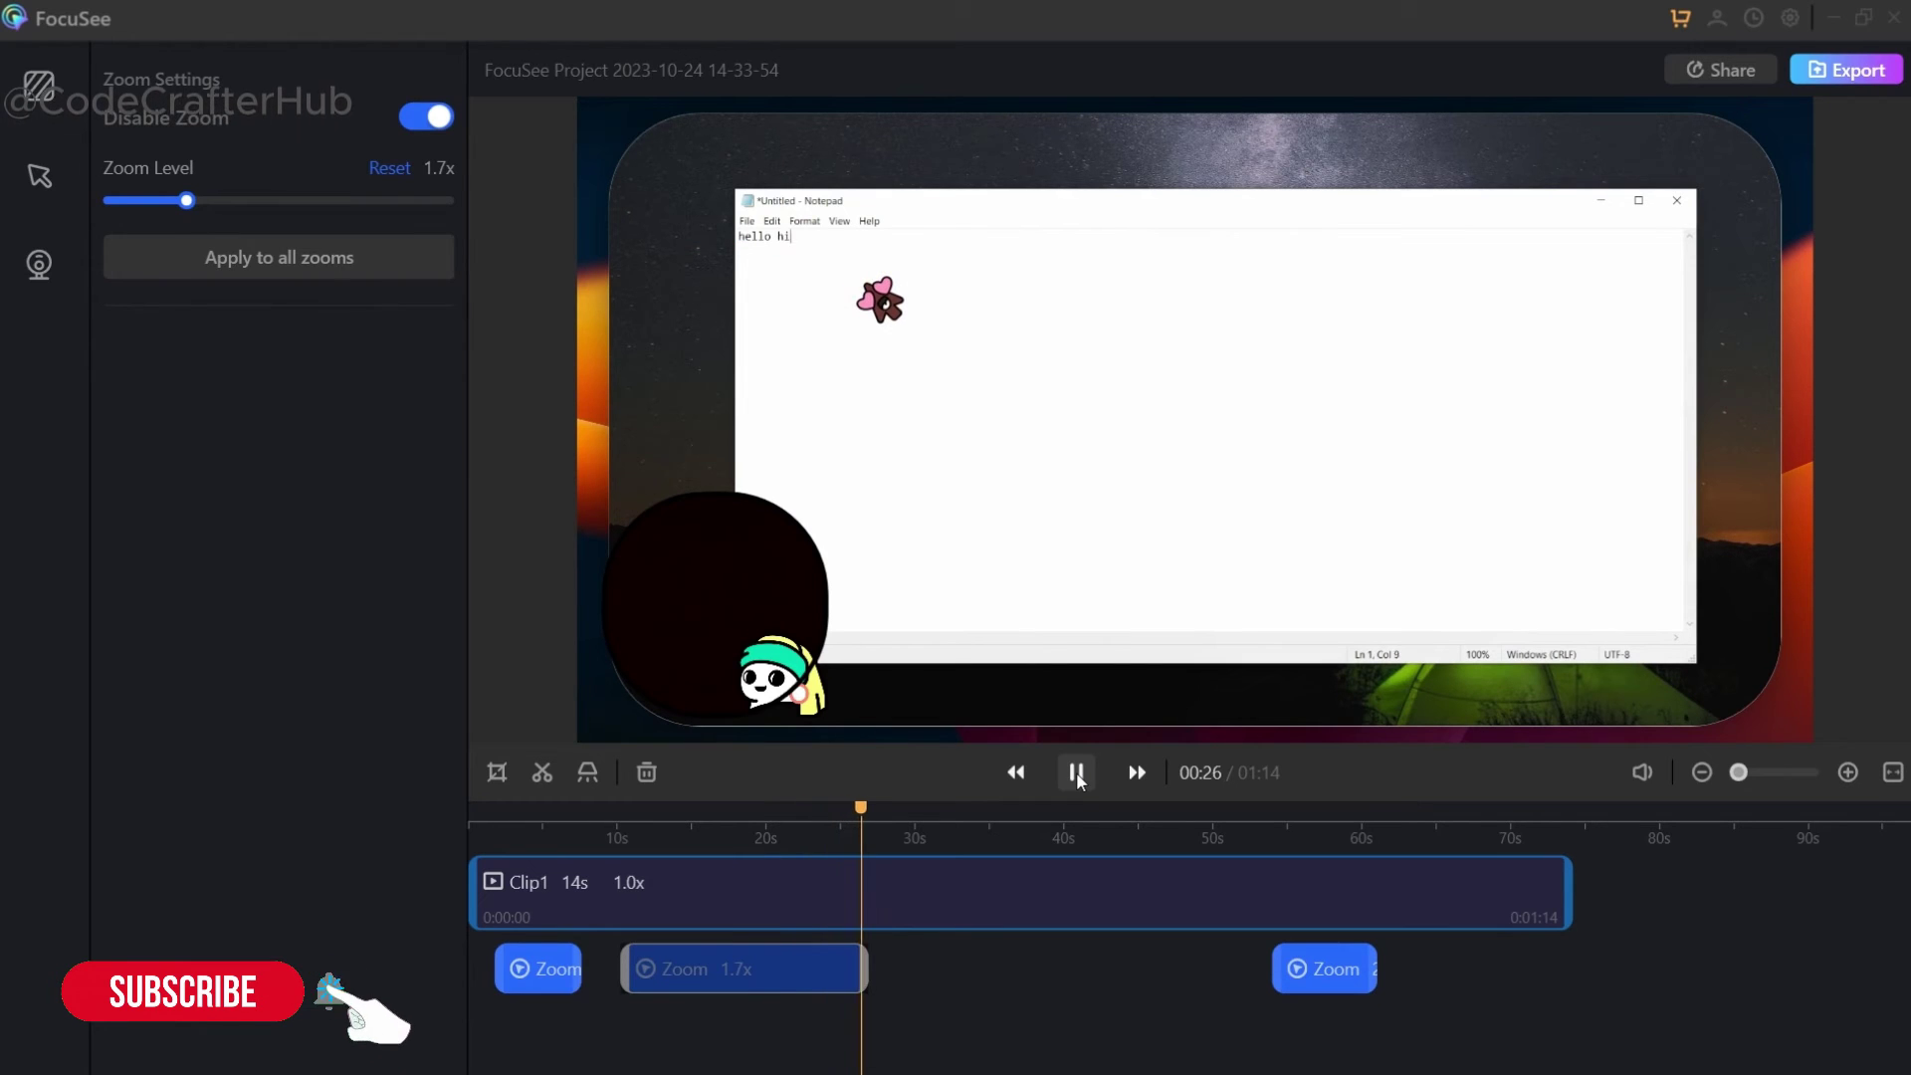
left_click(1077, 774)
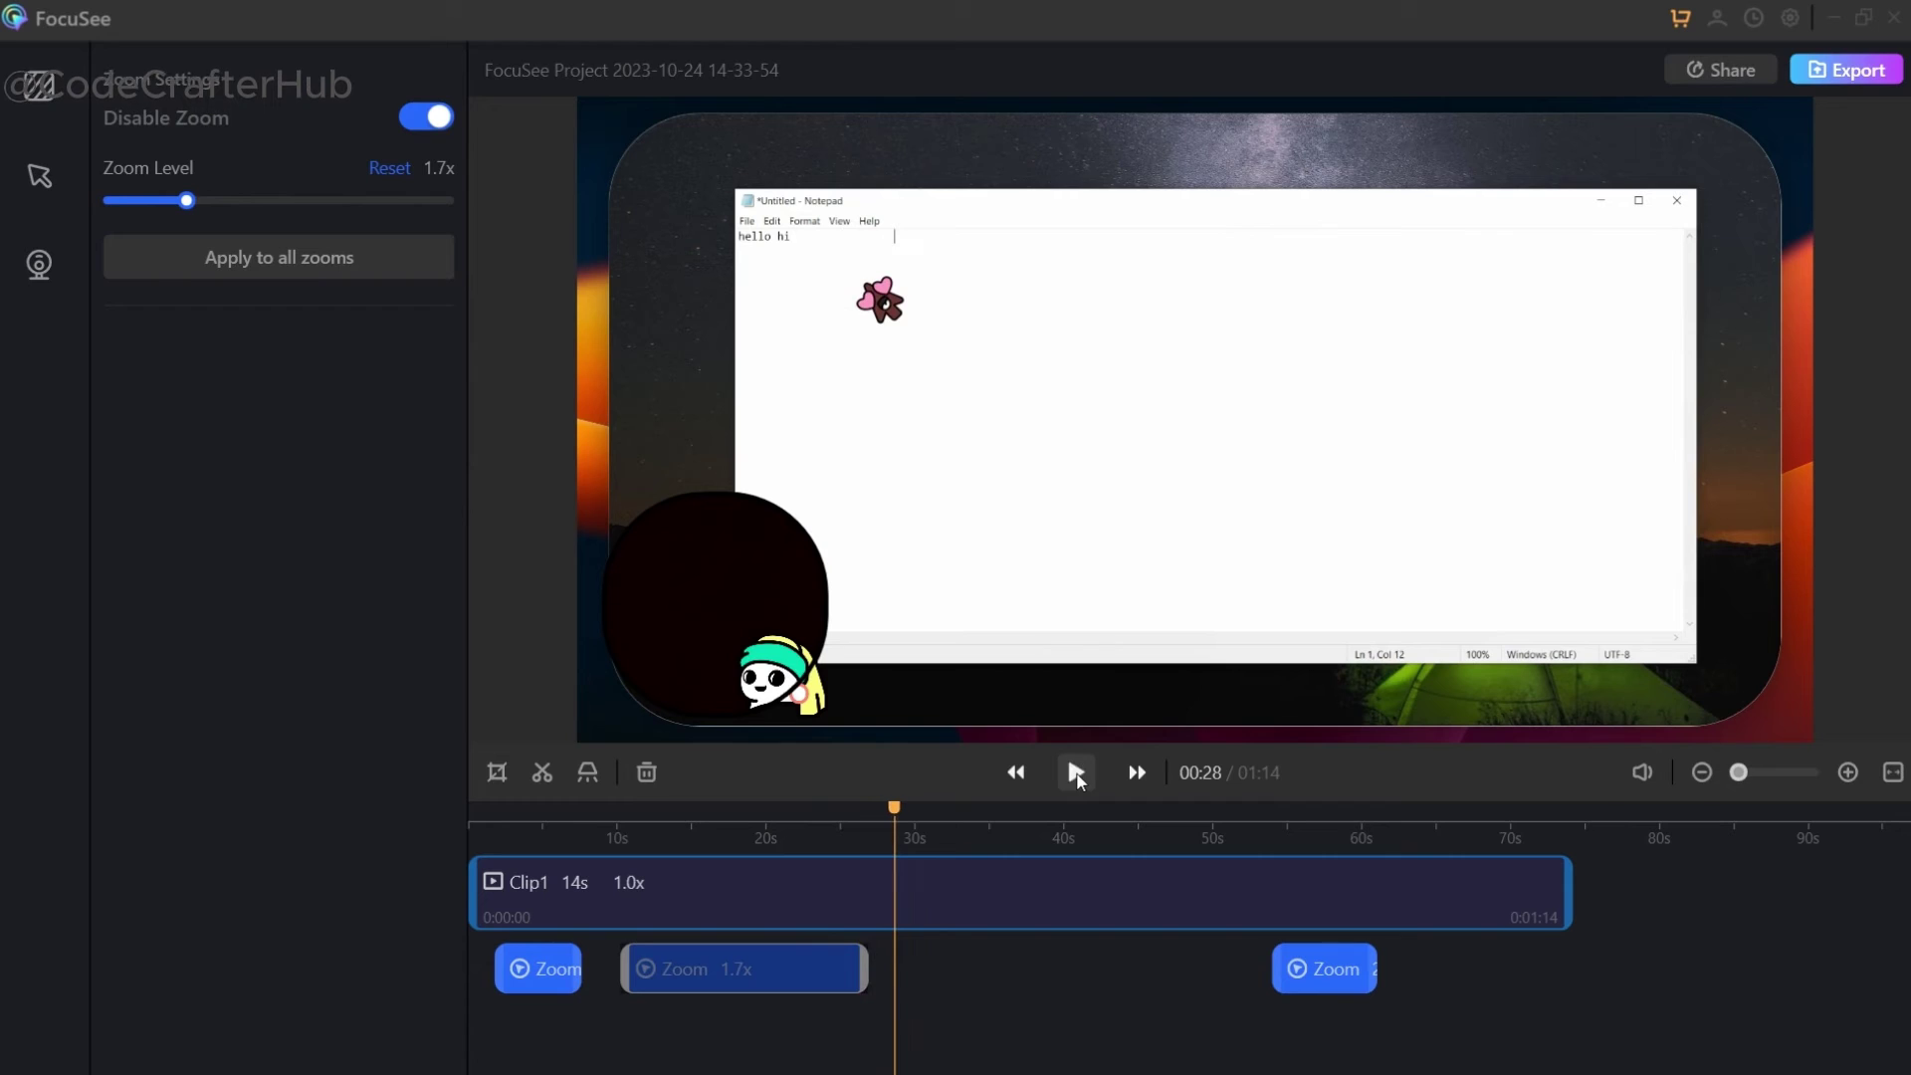
left_click(411, 119)
left_click(691, 975)
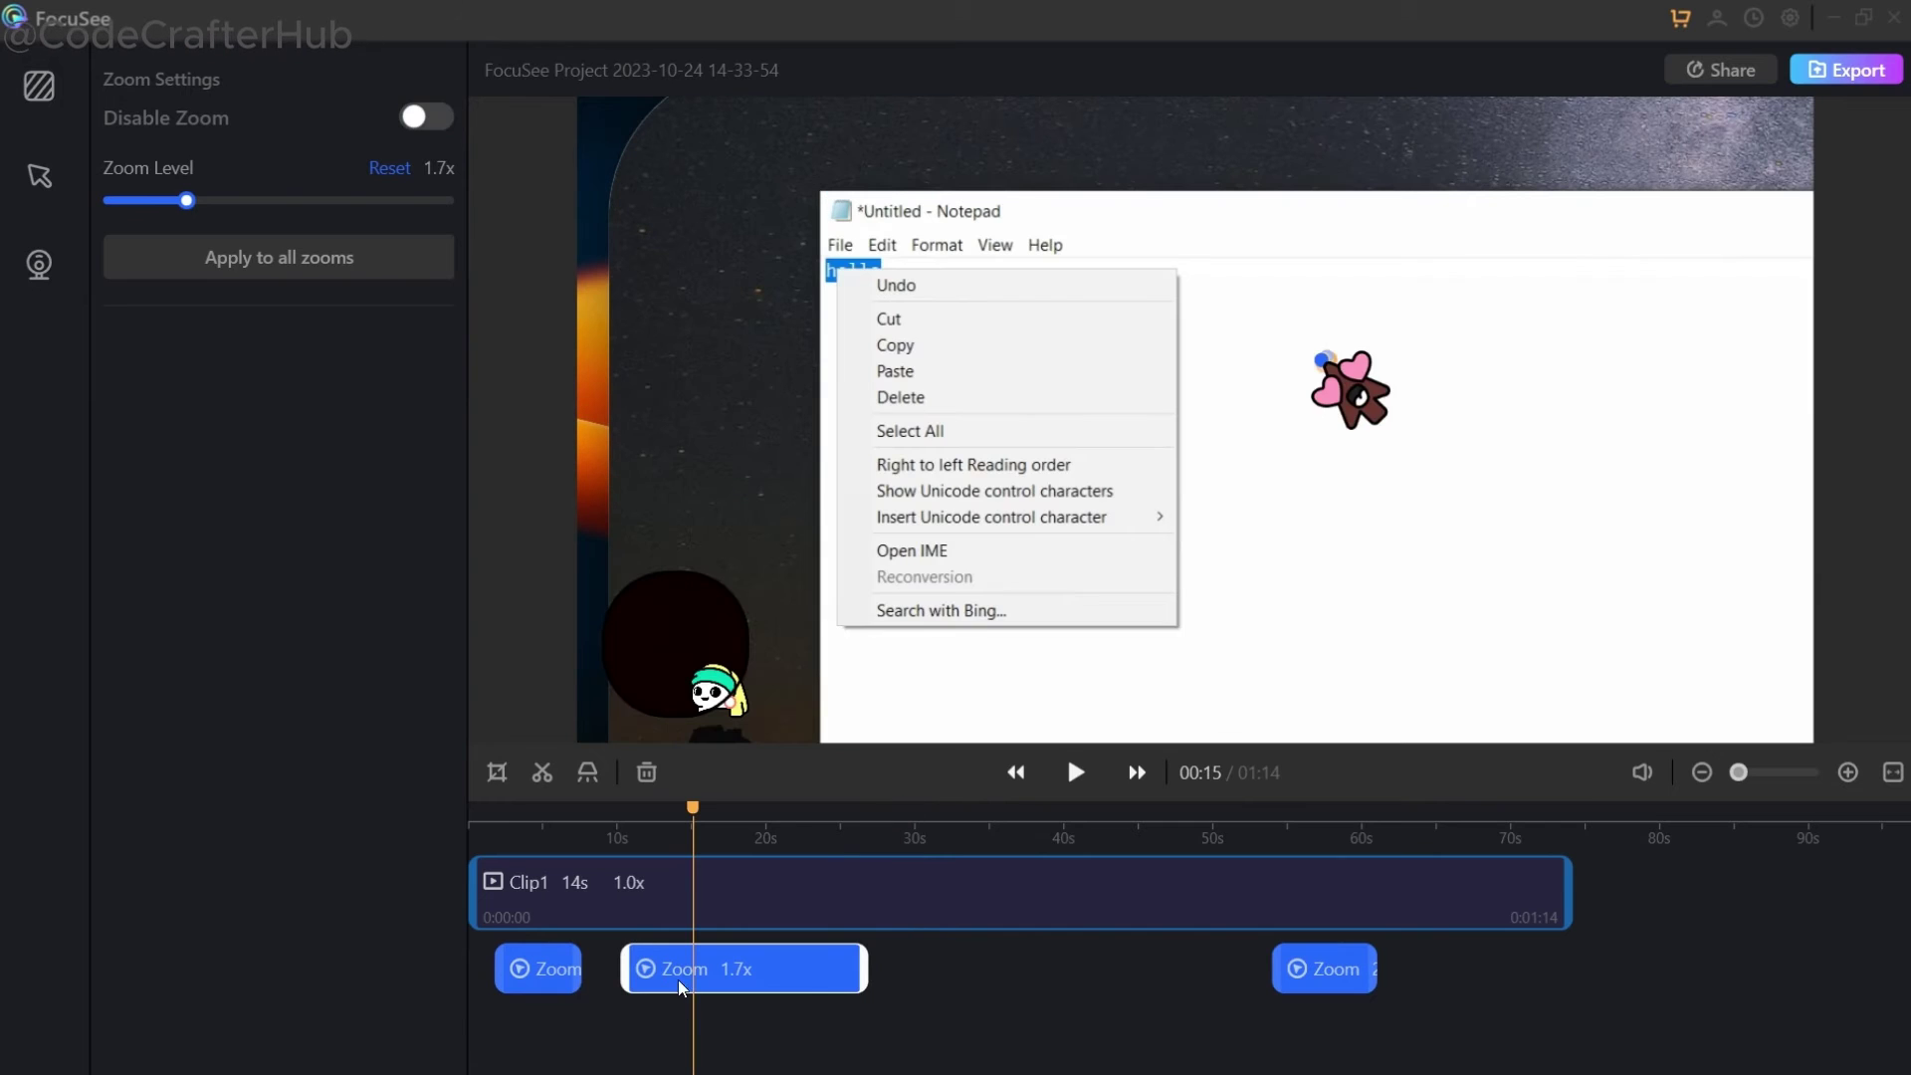
left_click(1075, 773)
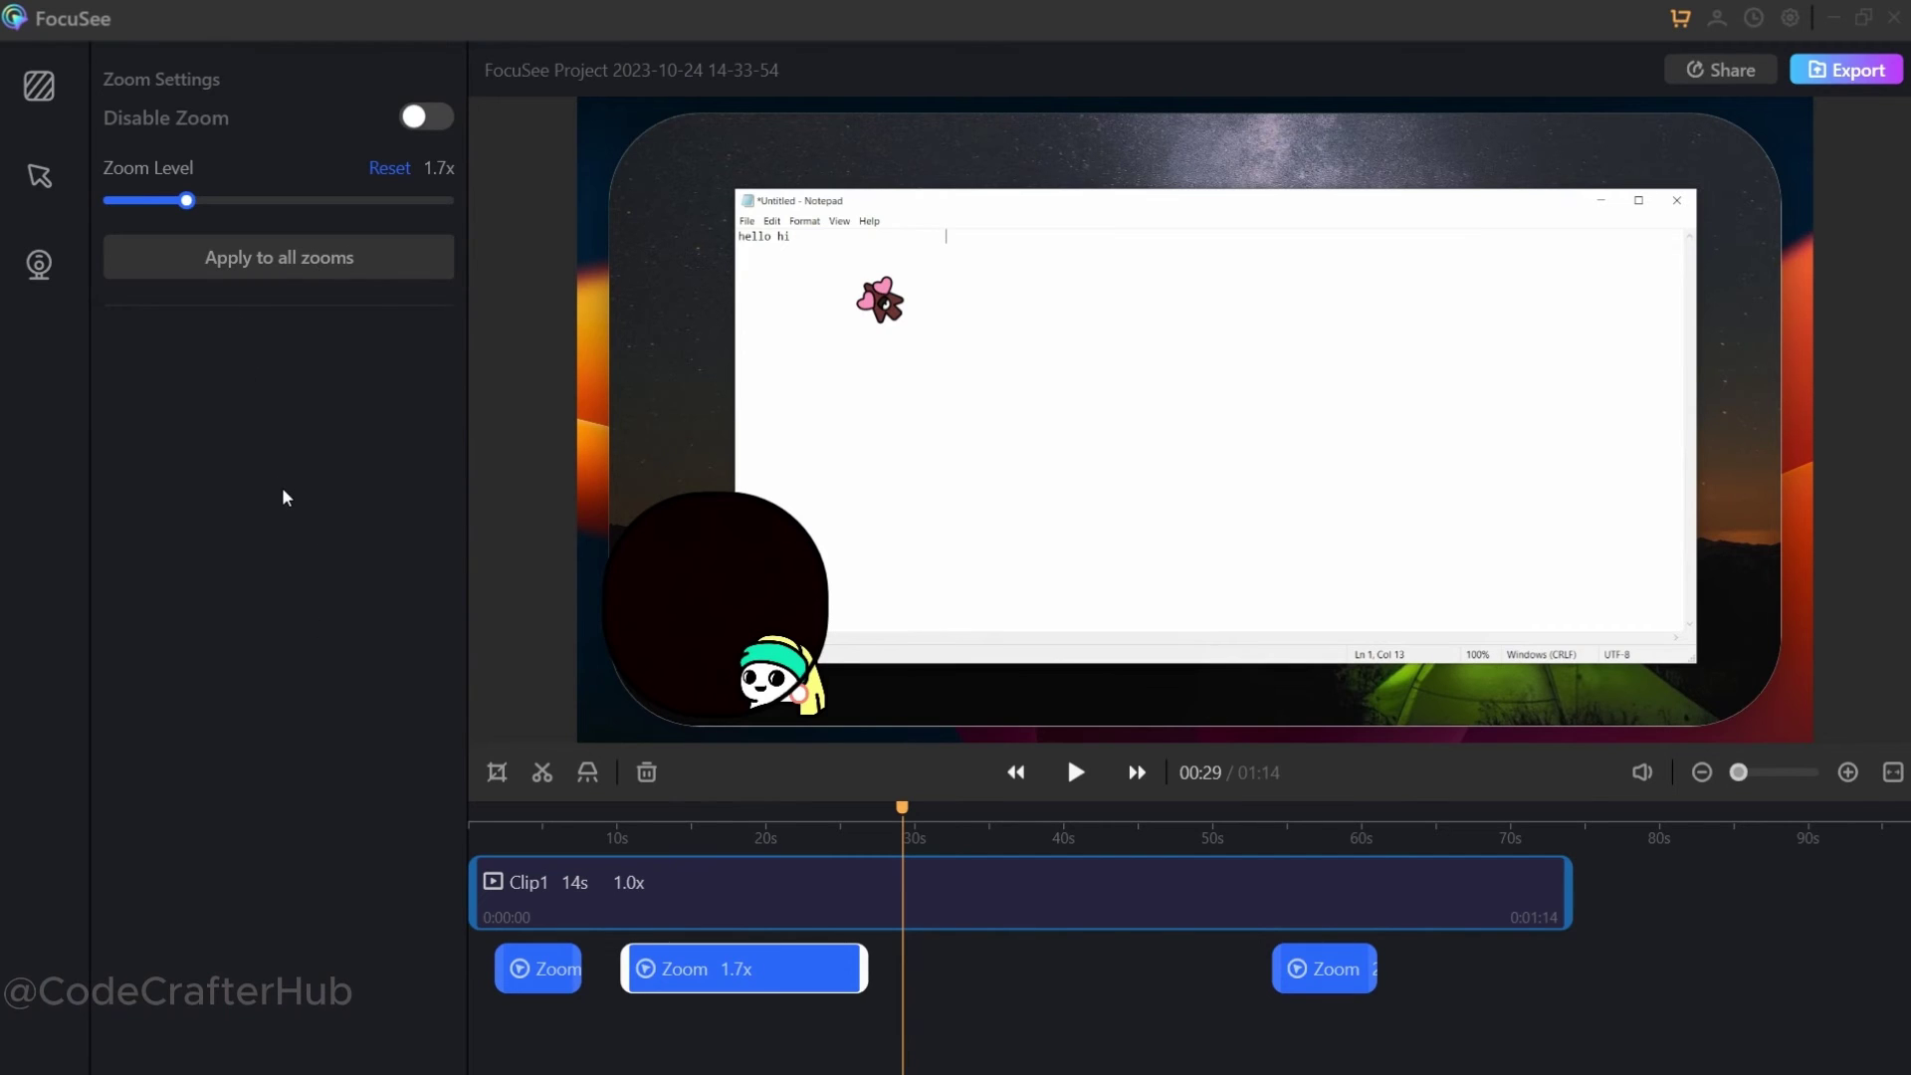
Set the second zoom segment's level to 3.0x and apply the zoom setting to all zooms
left_click(245, 201)
left_click_drag(266, 207, 336, 205)
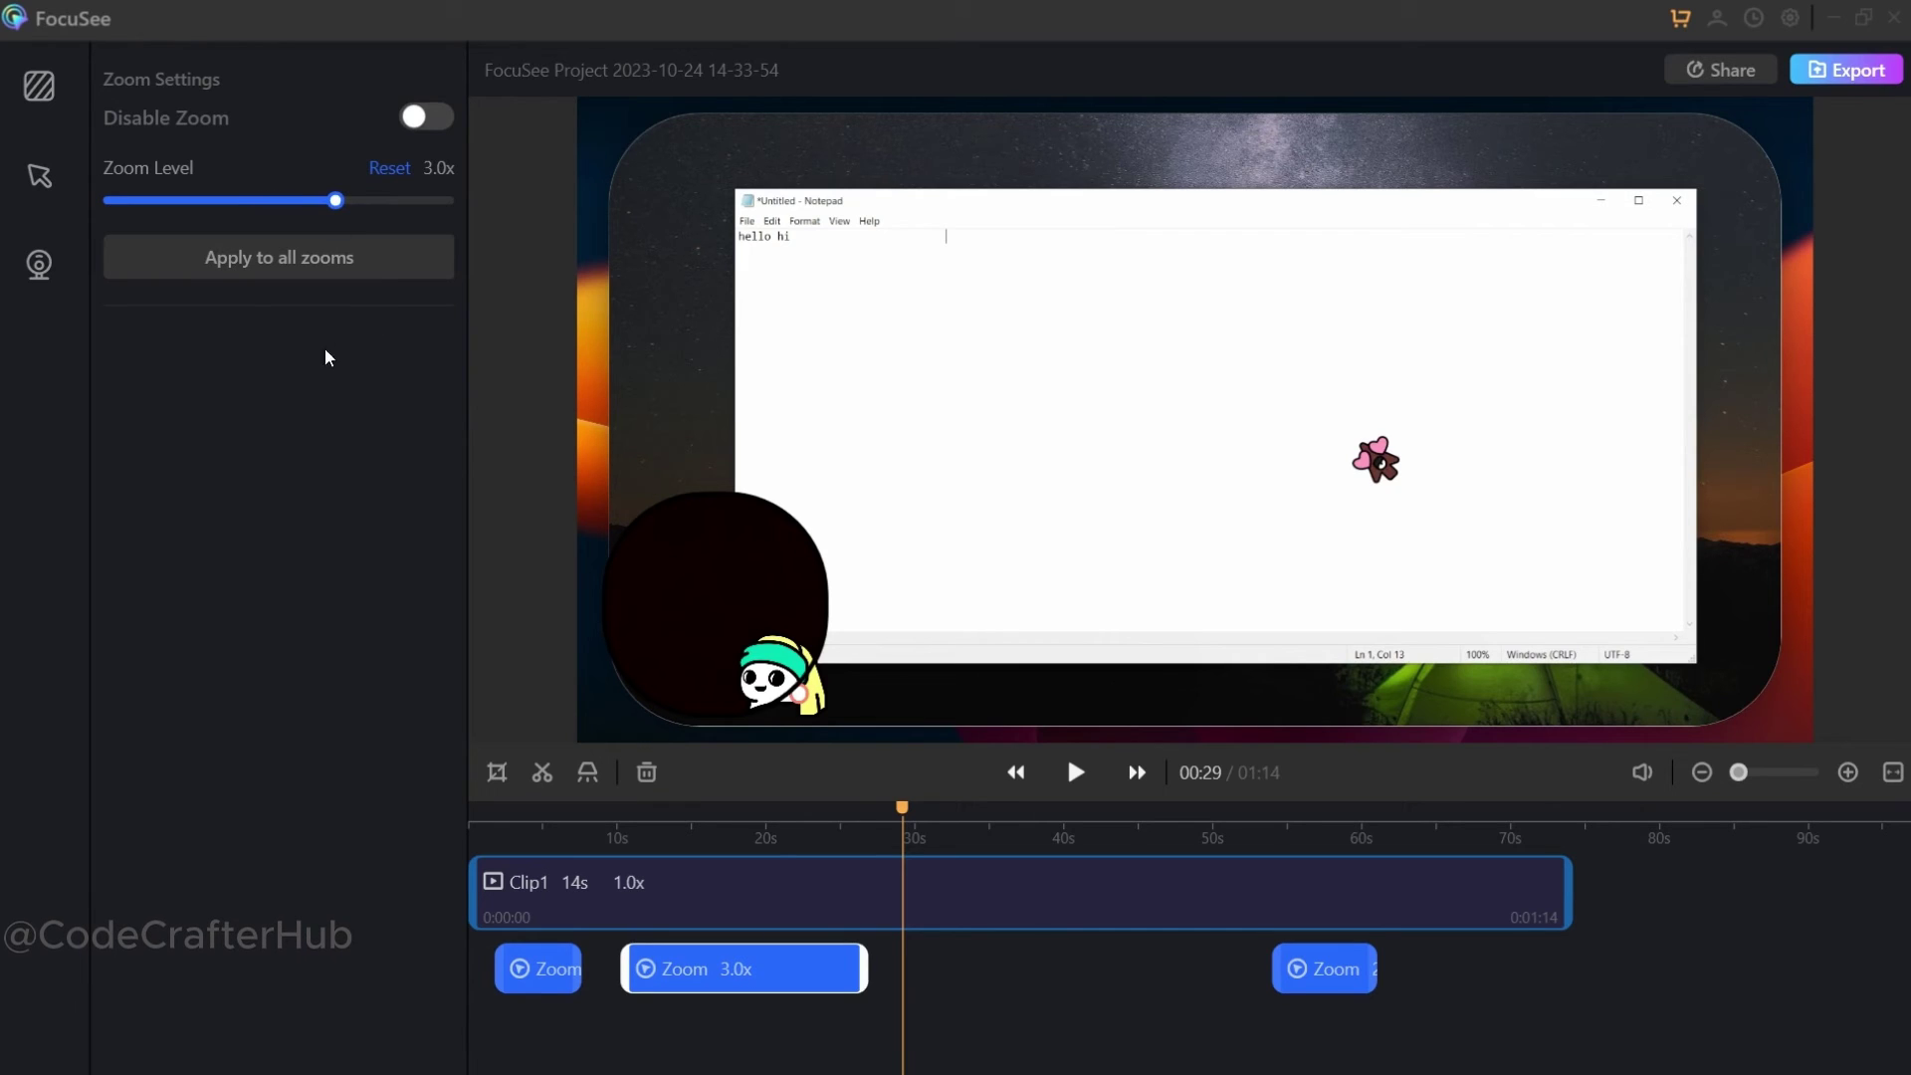
left_click(285, 261)
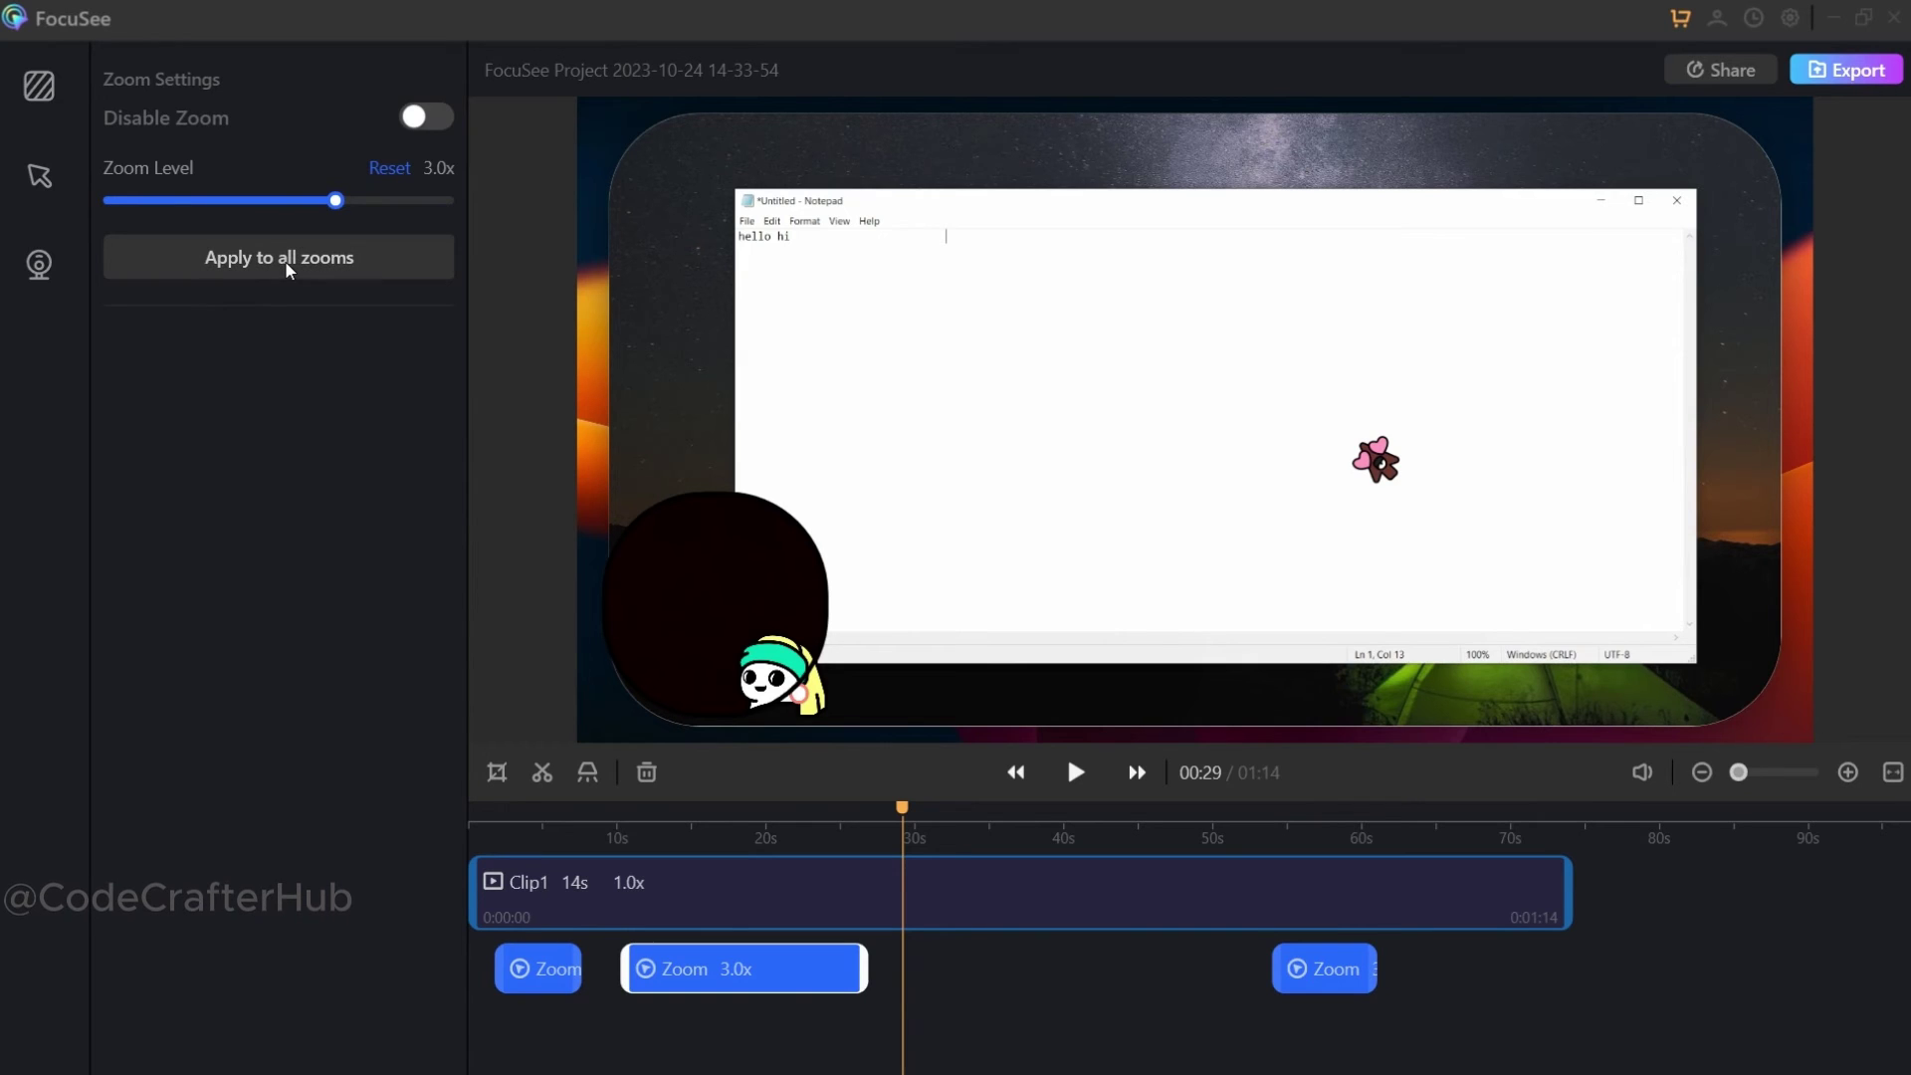
left_click(1077, 776)
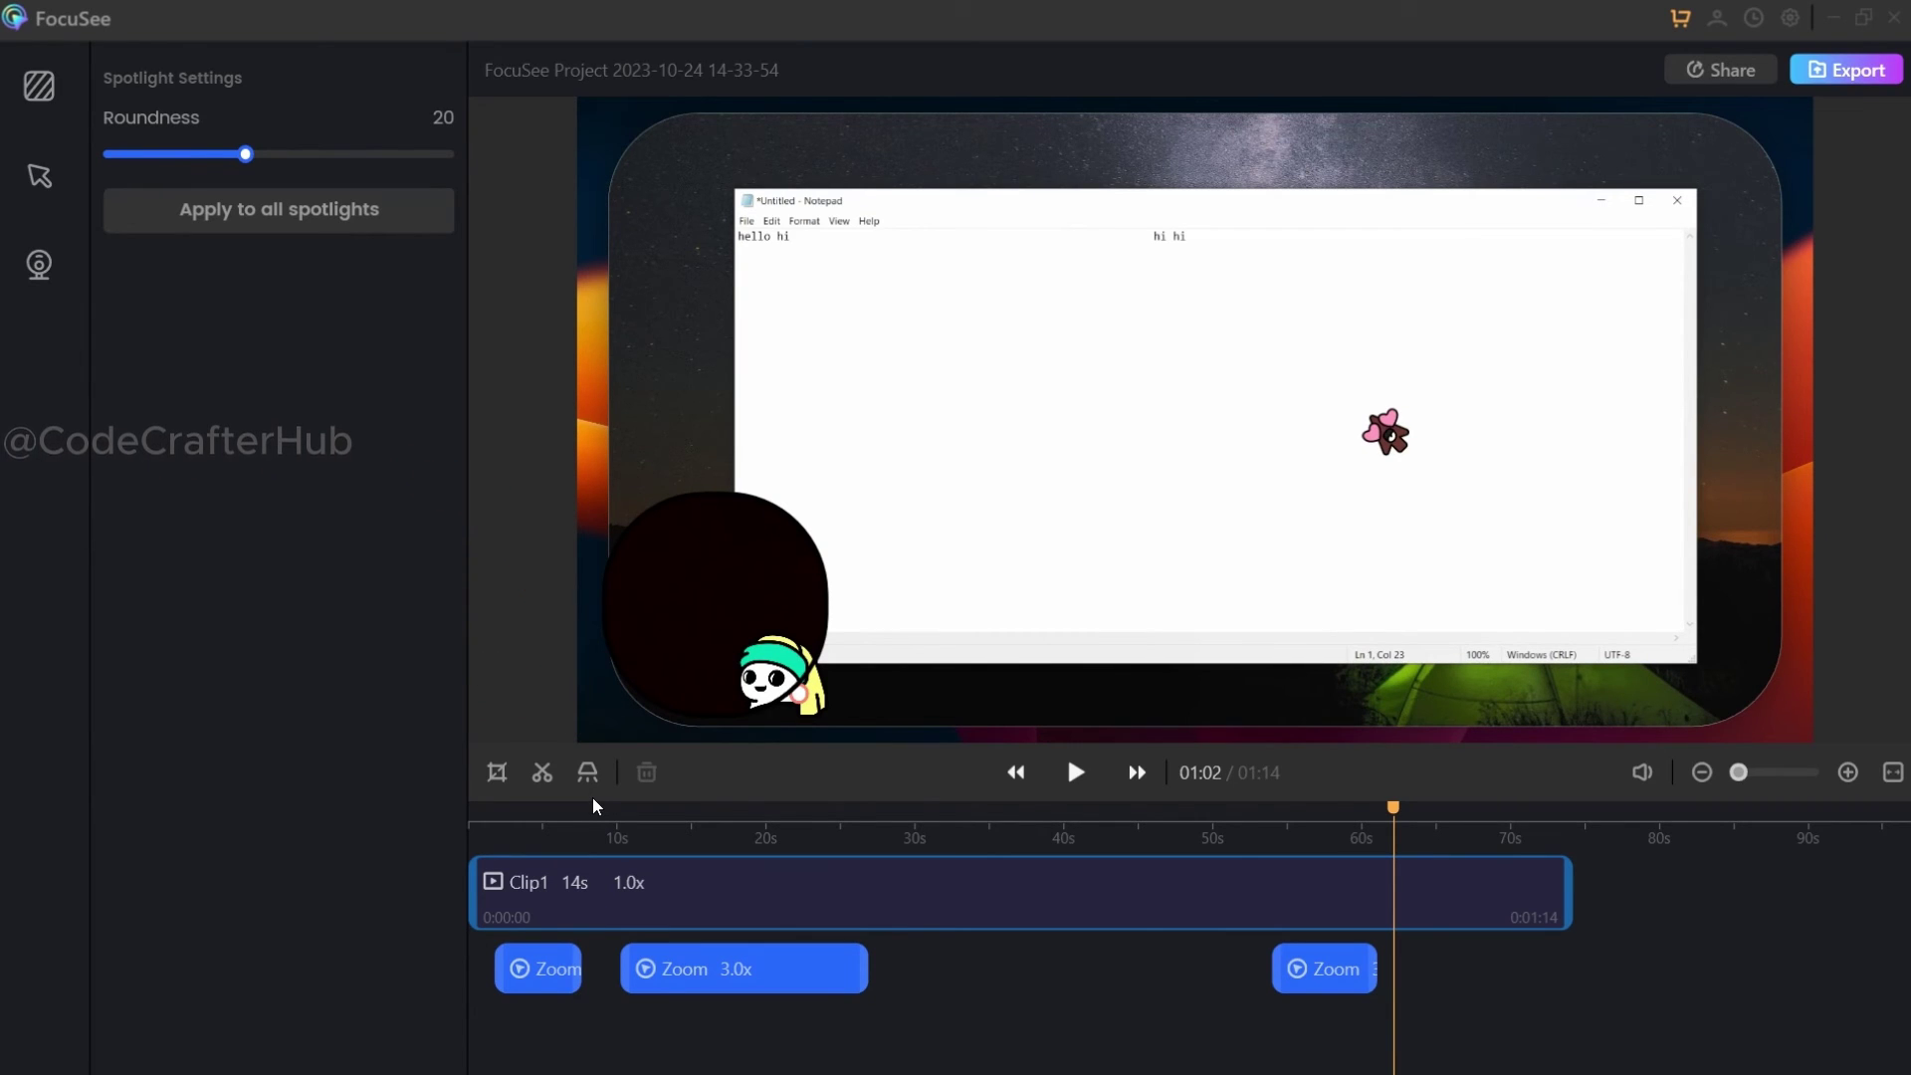
Add a spotlight at 01:02 over the Notepad's "hello hi" text and preview it in playback from 00:46
left_click(587, 775)
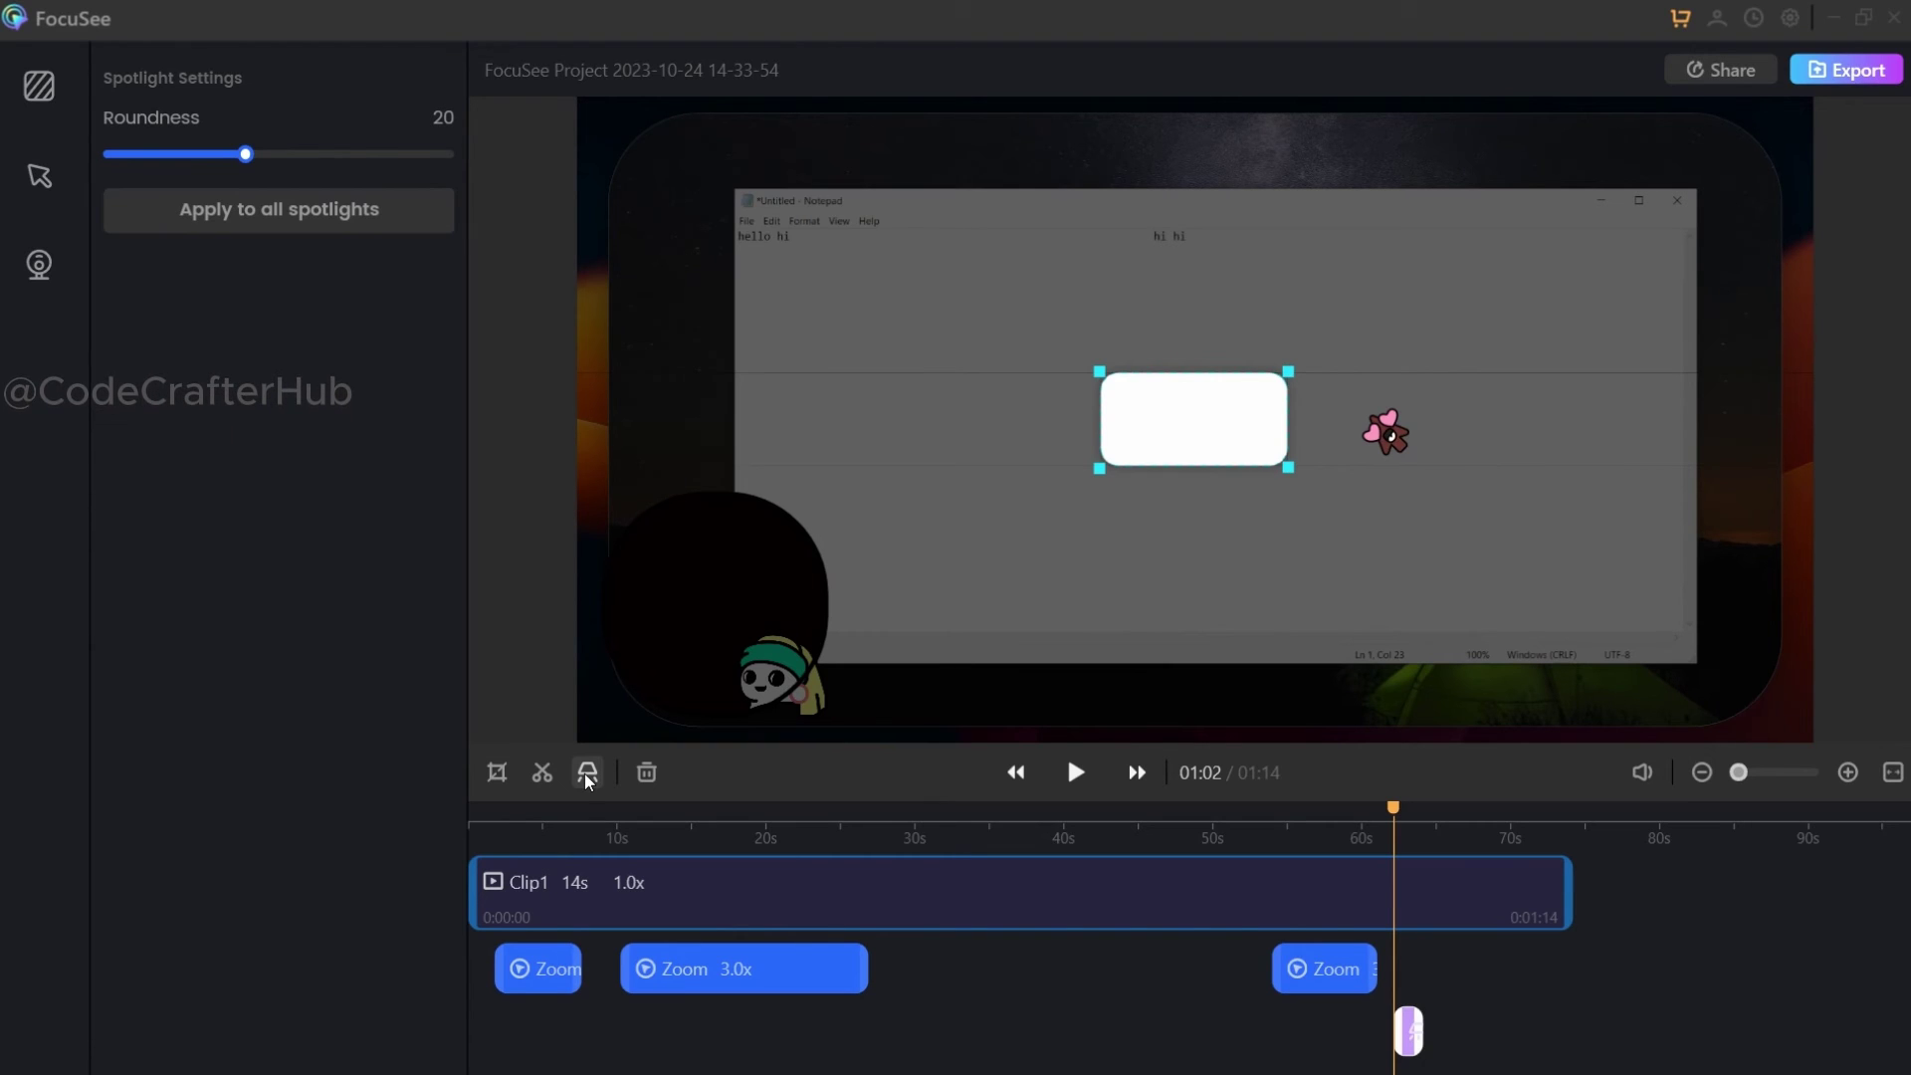
left_click_drag(1228, 427, 835, 223)
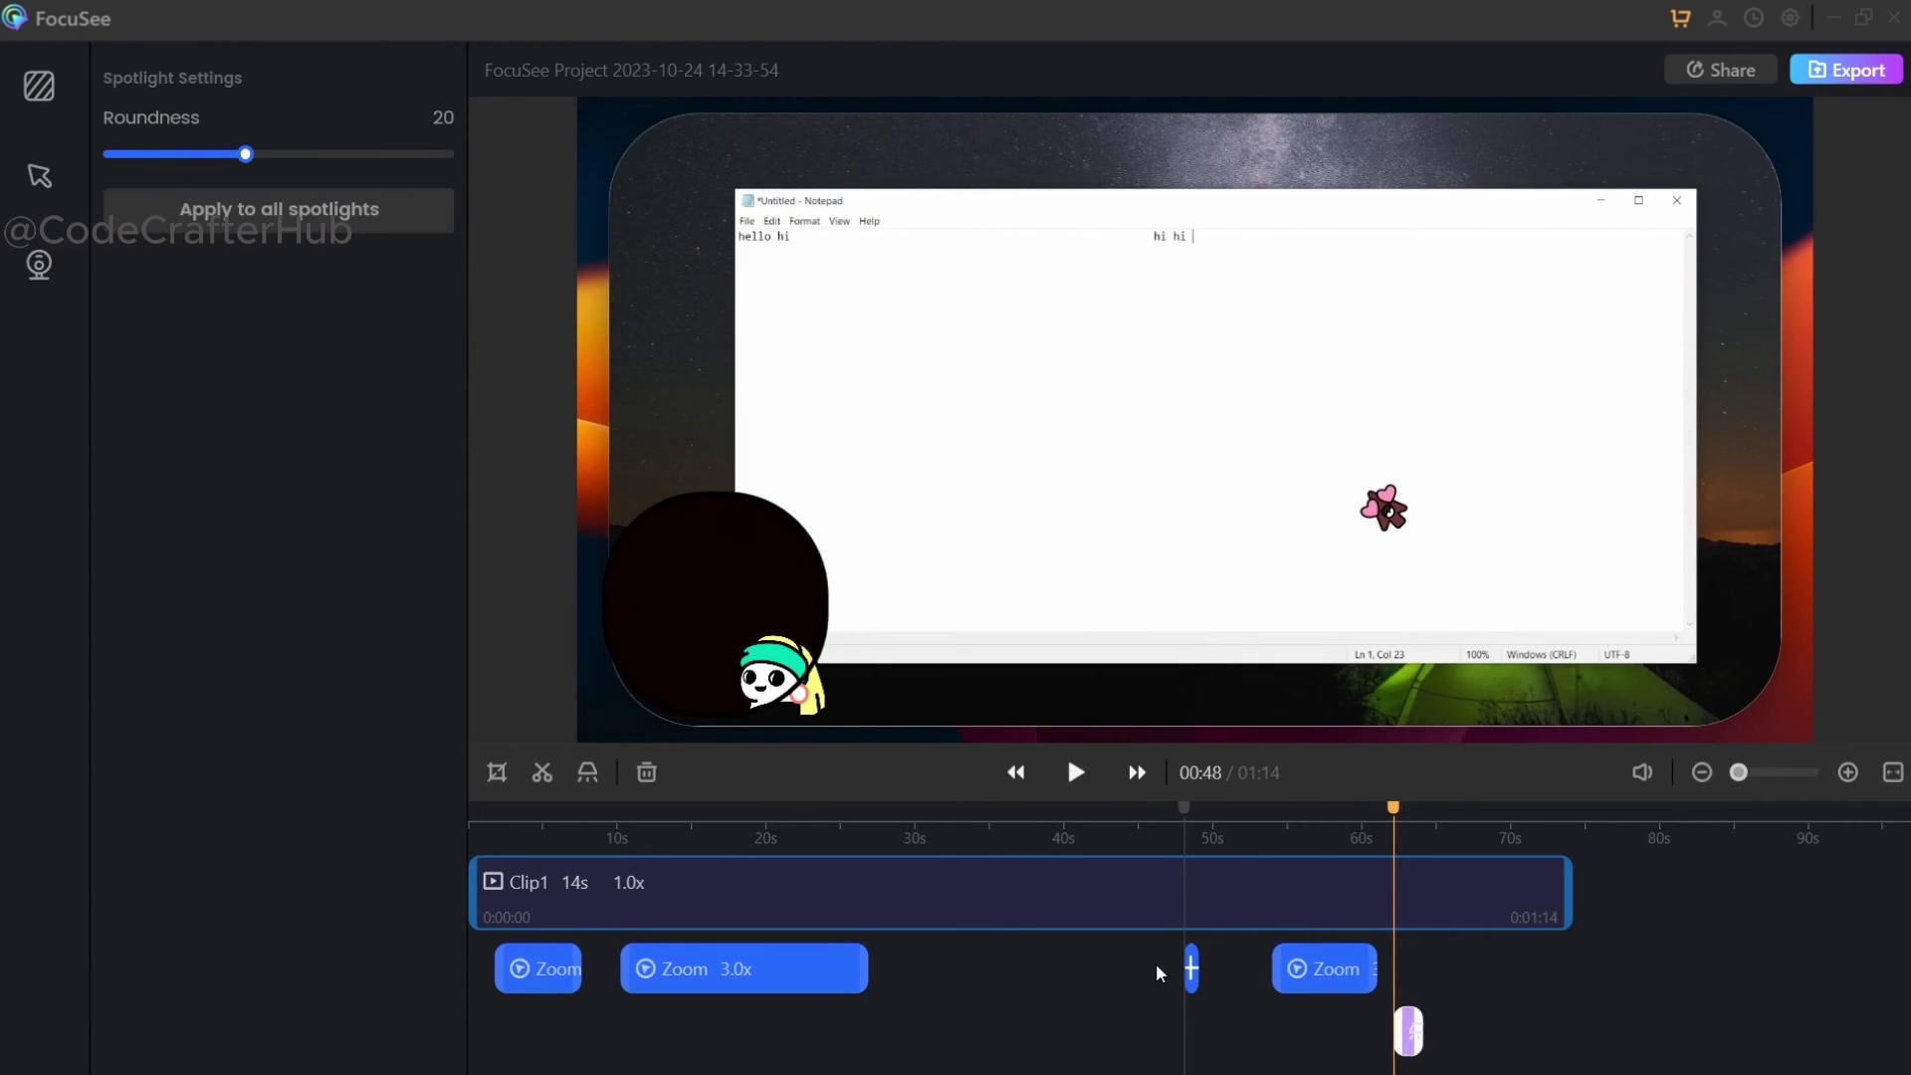
left_click(1155, 964)
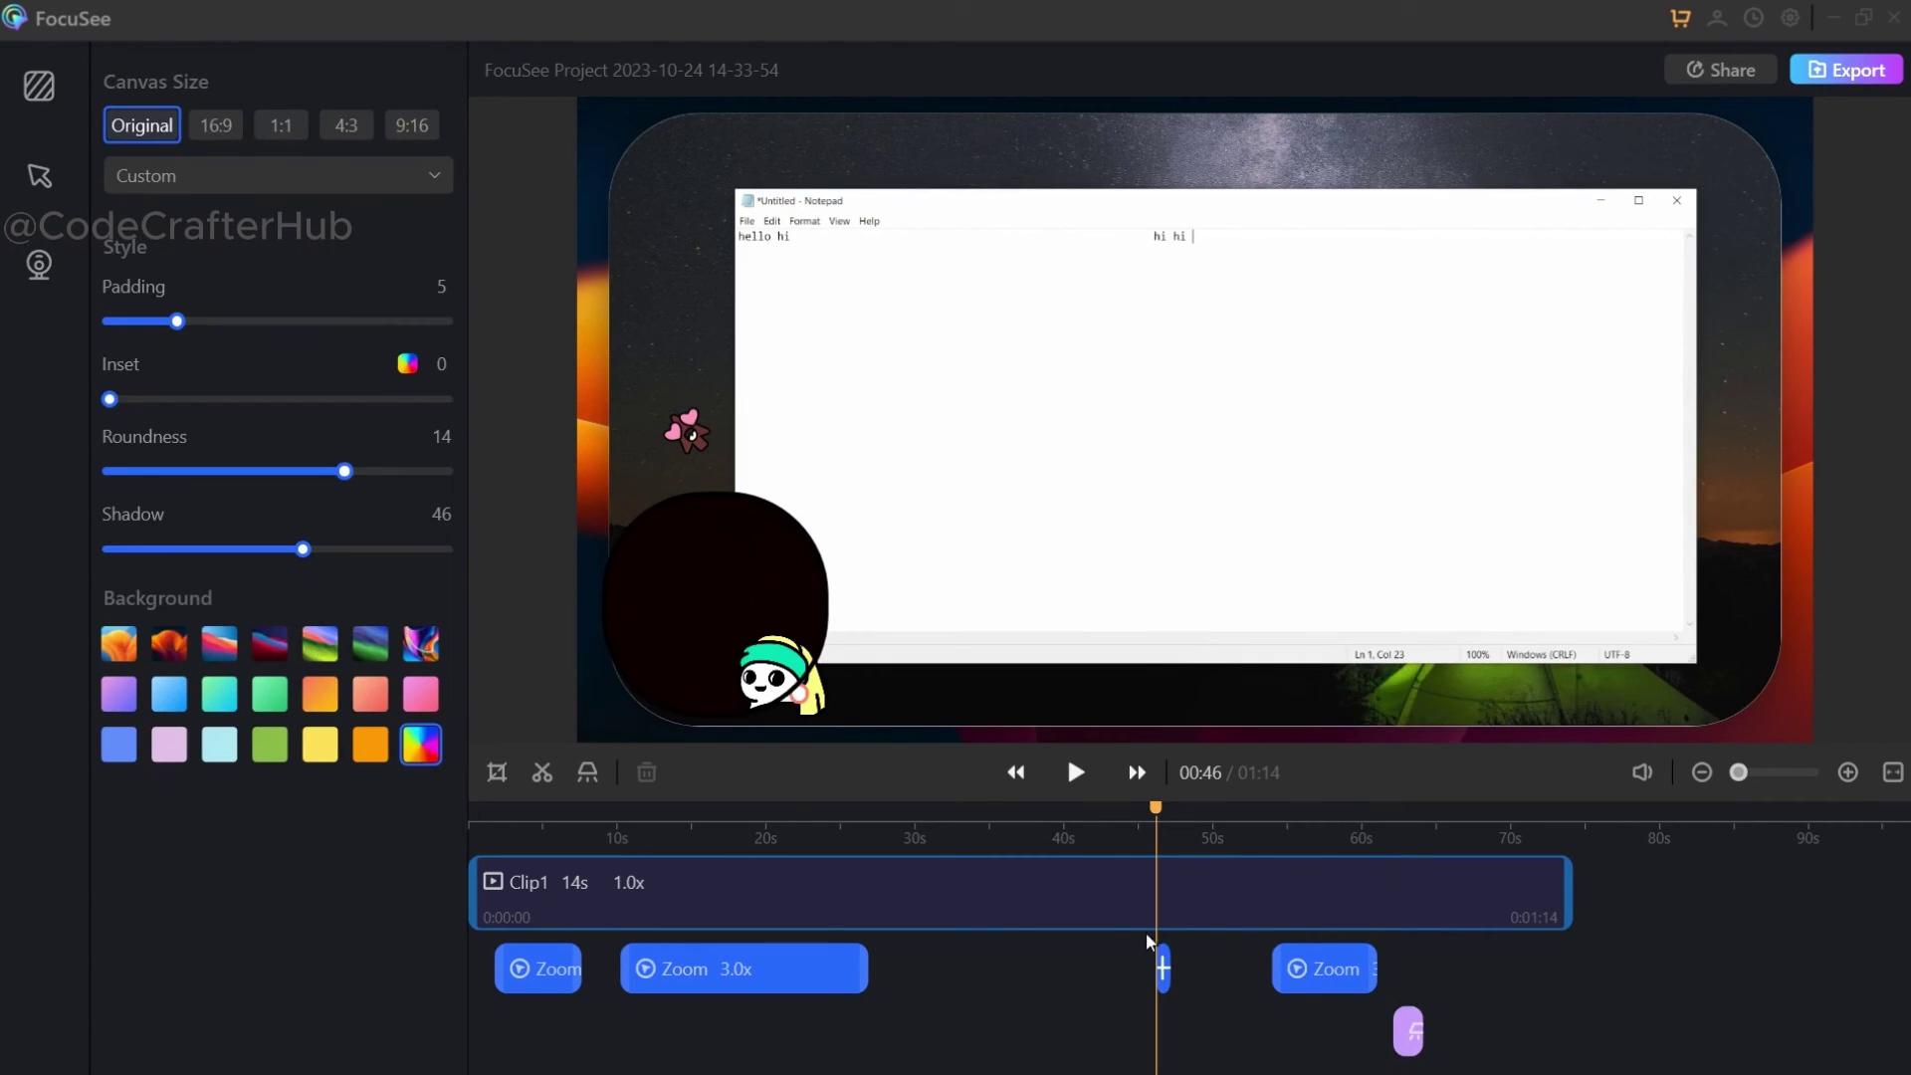
left_click(1075, 773)
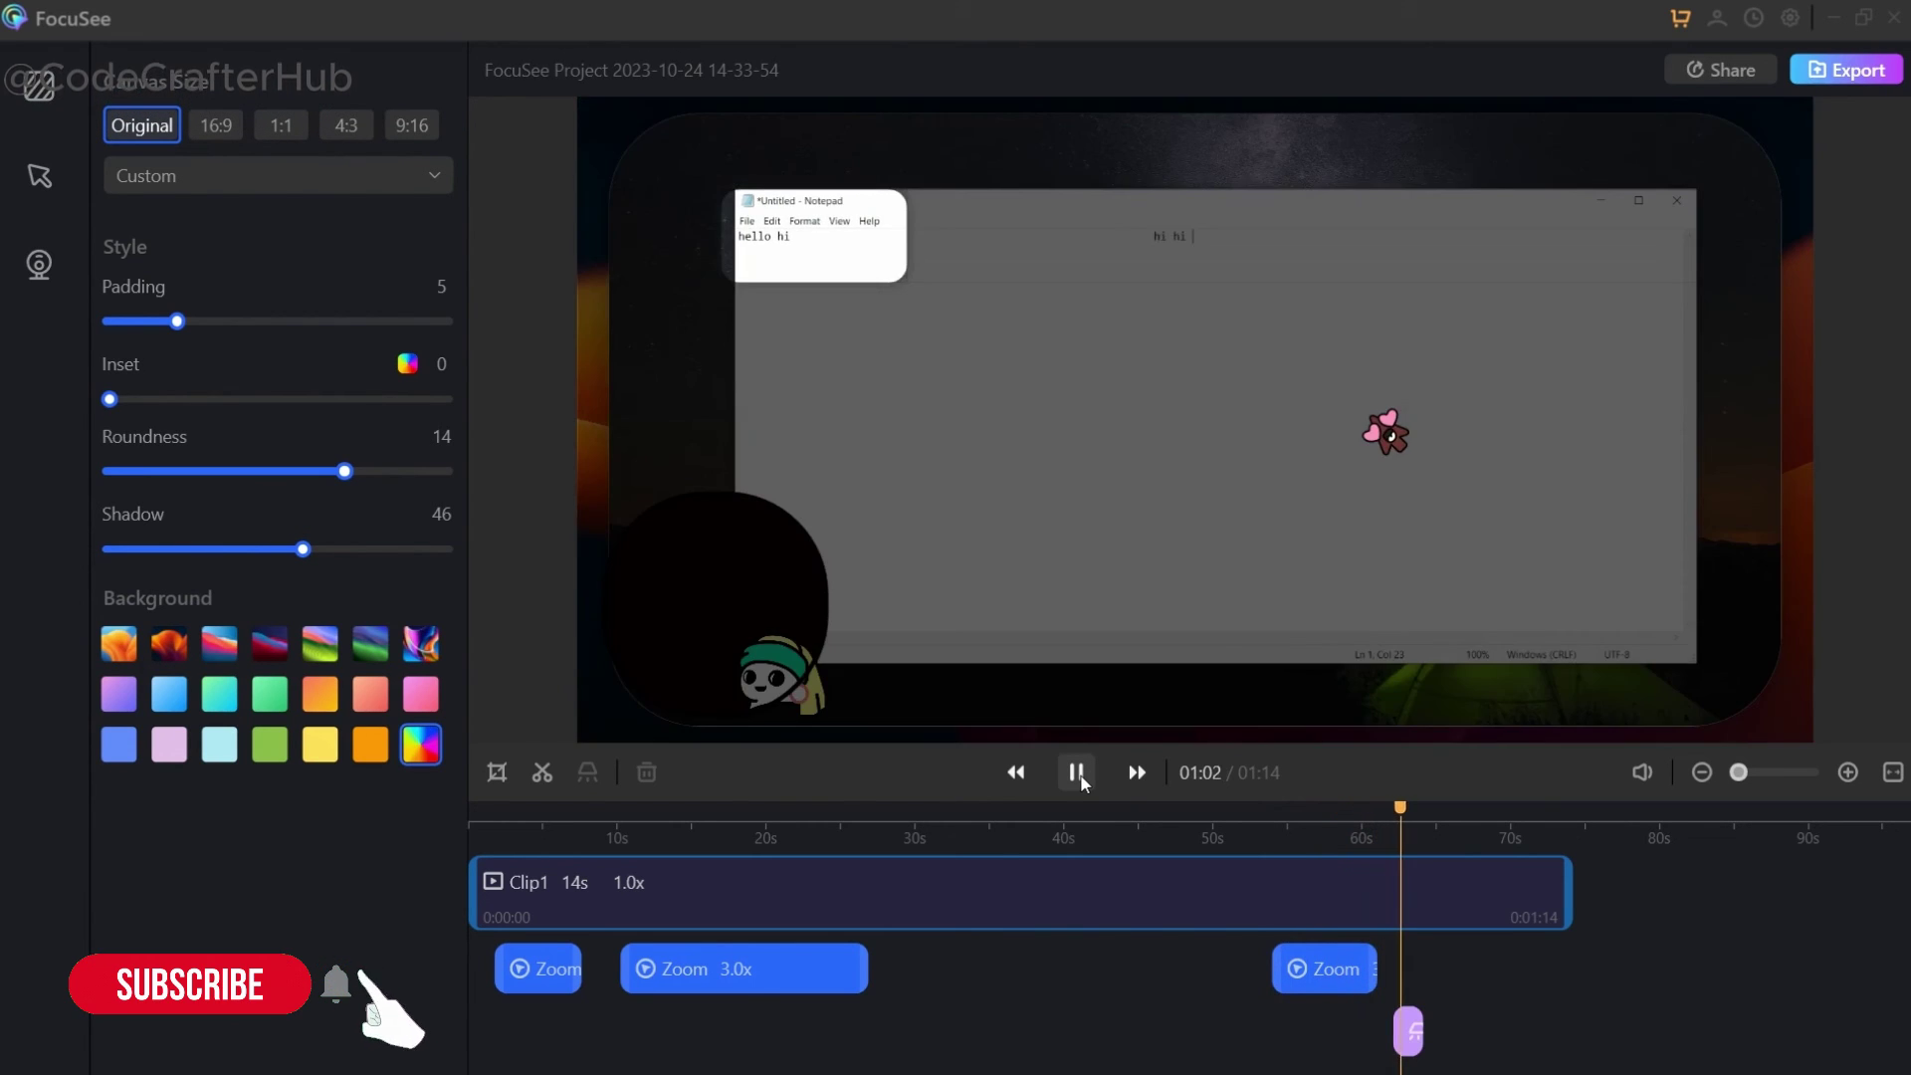
left_click(1082, 781)
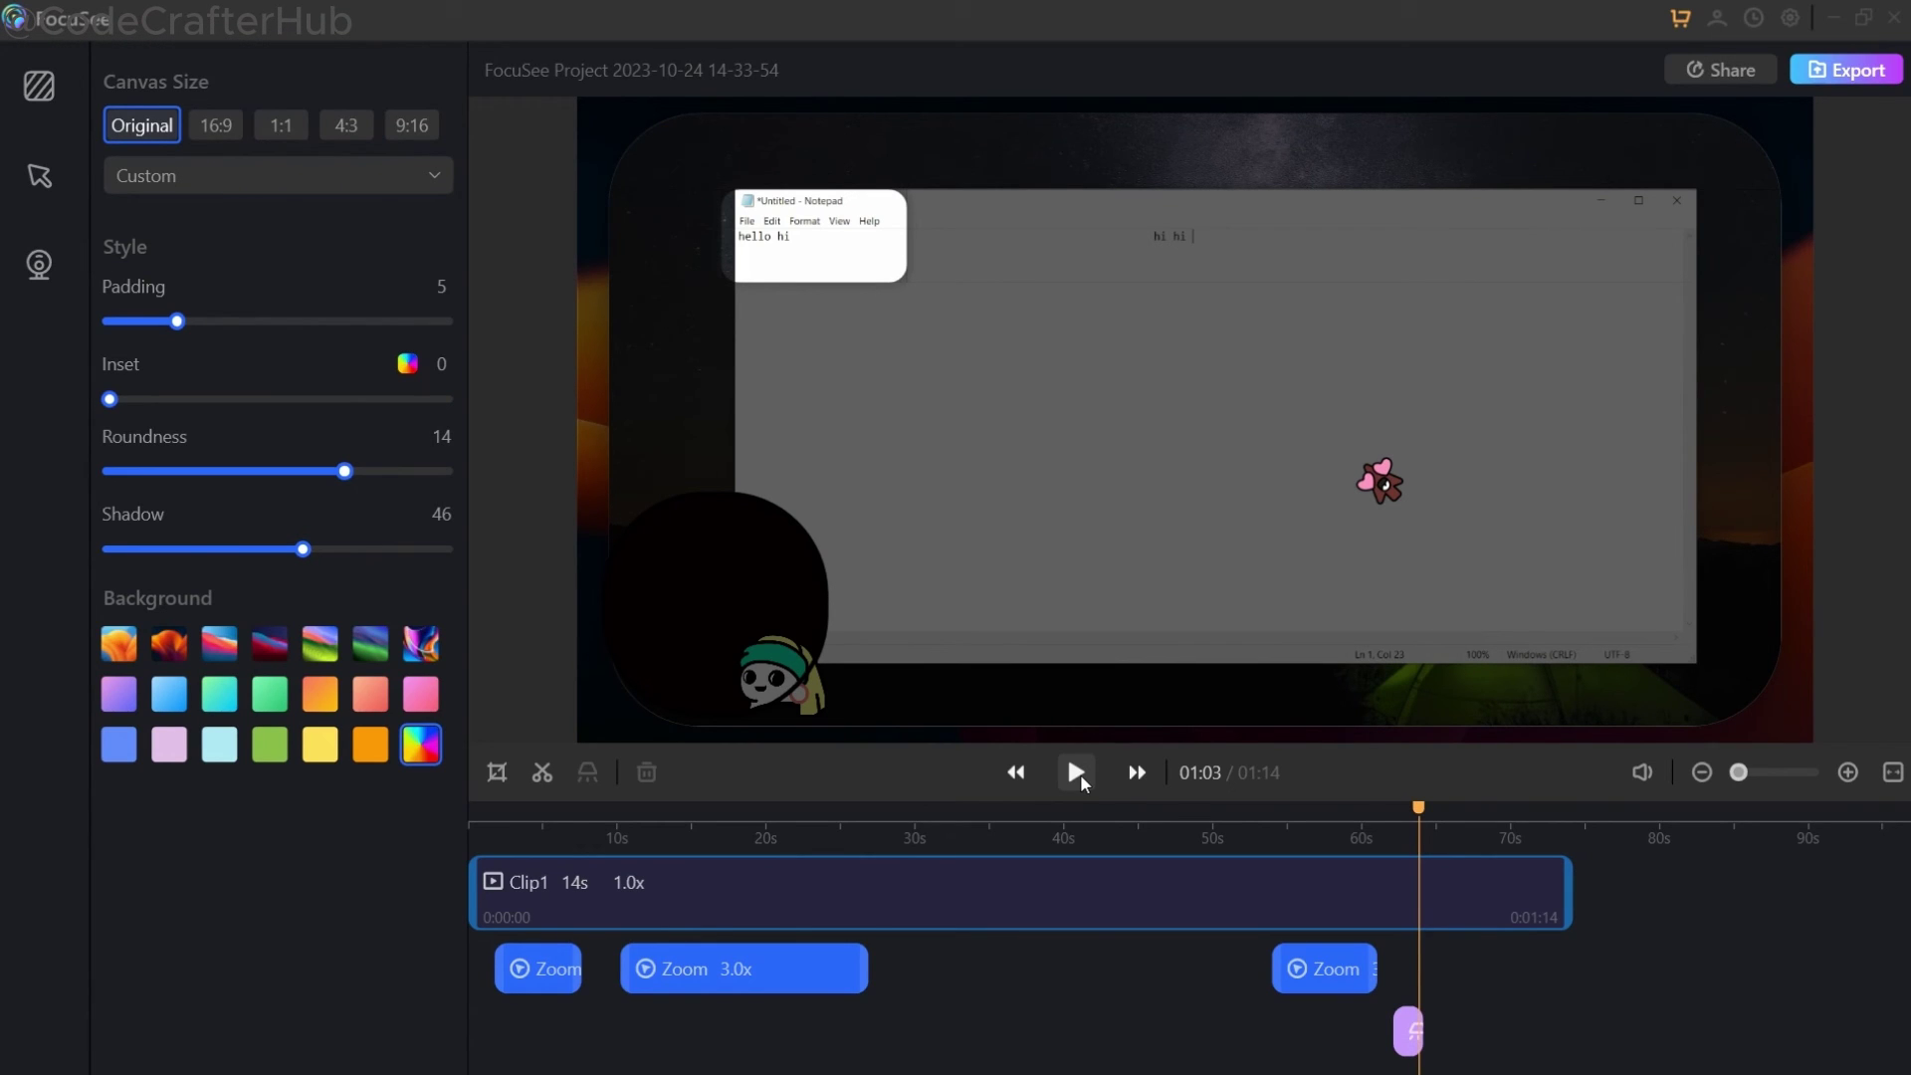
Open the project's sharing option and dismiss the sign-in dialog
left_click(1728, 74)
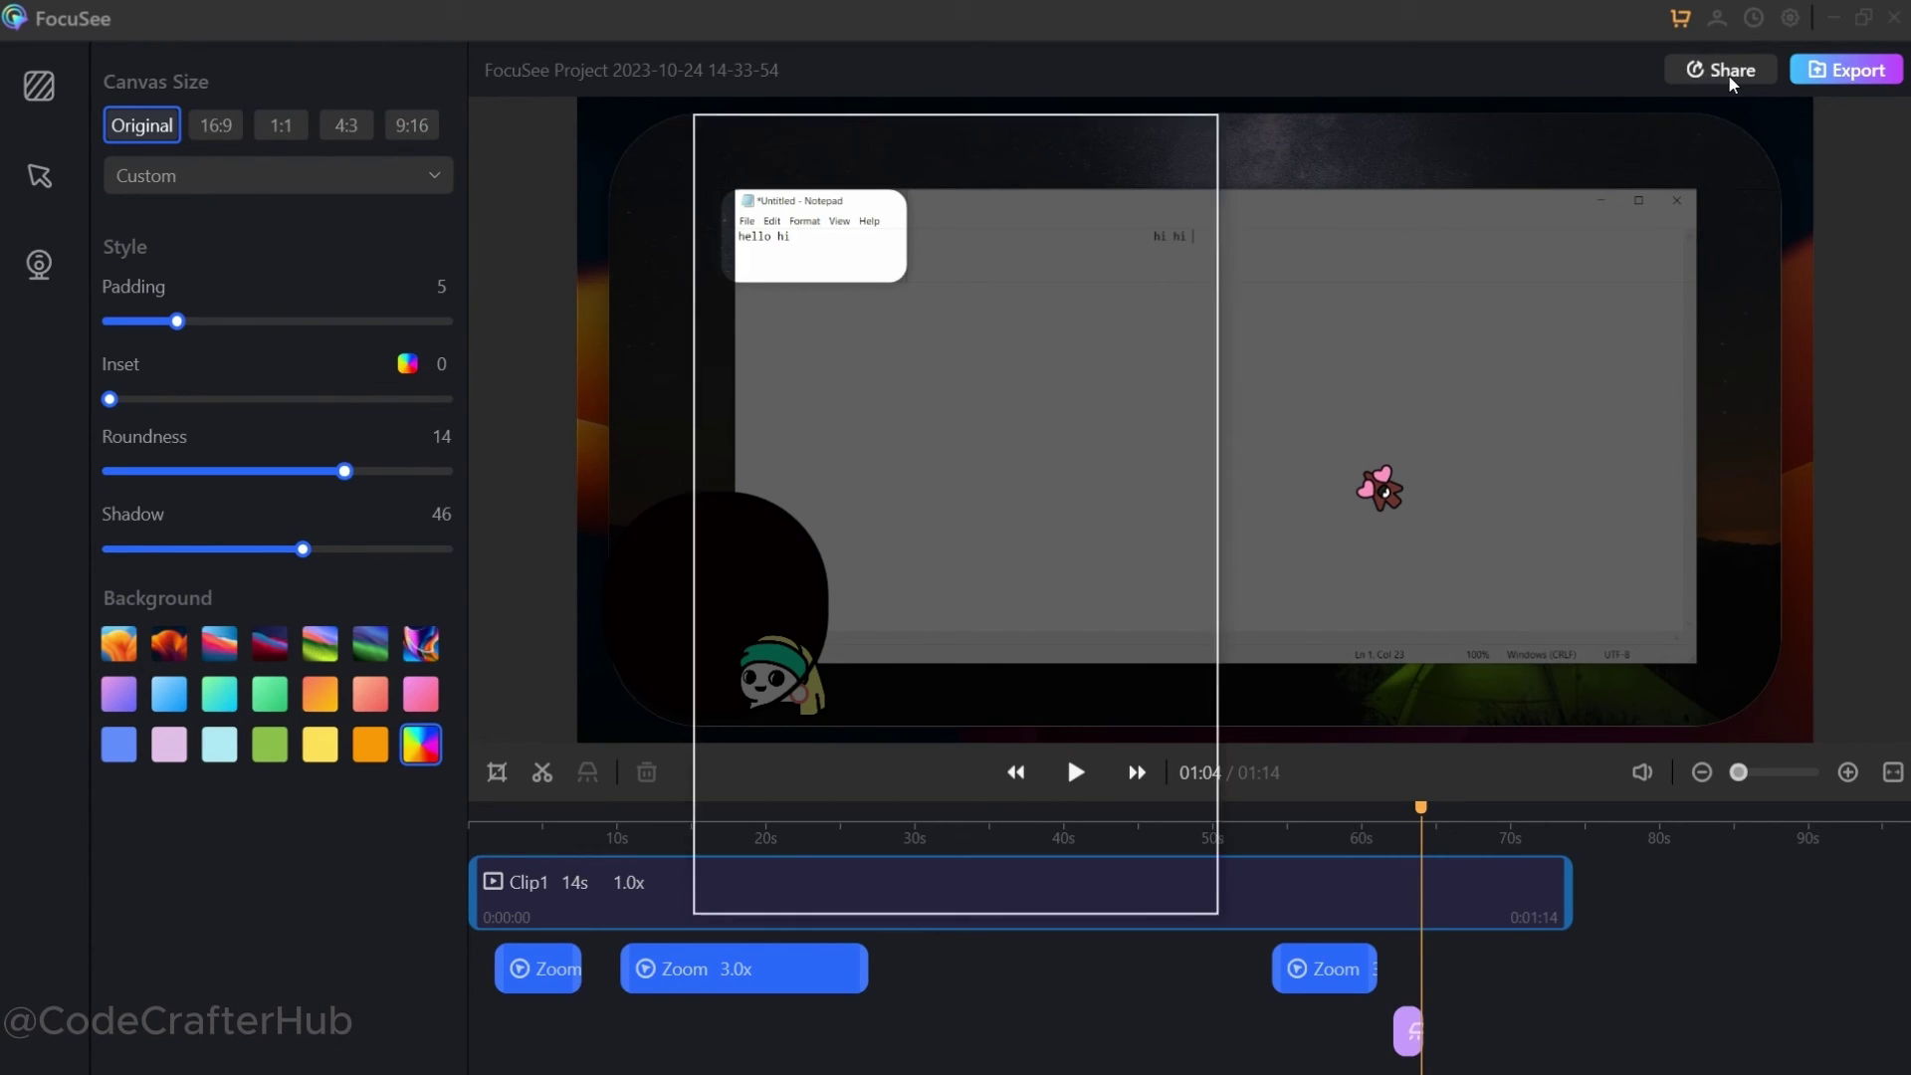
left_click(1198, 140)
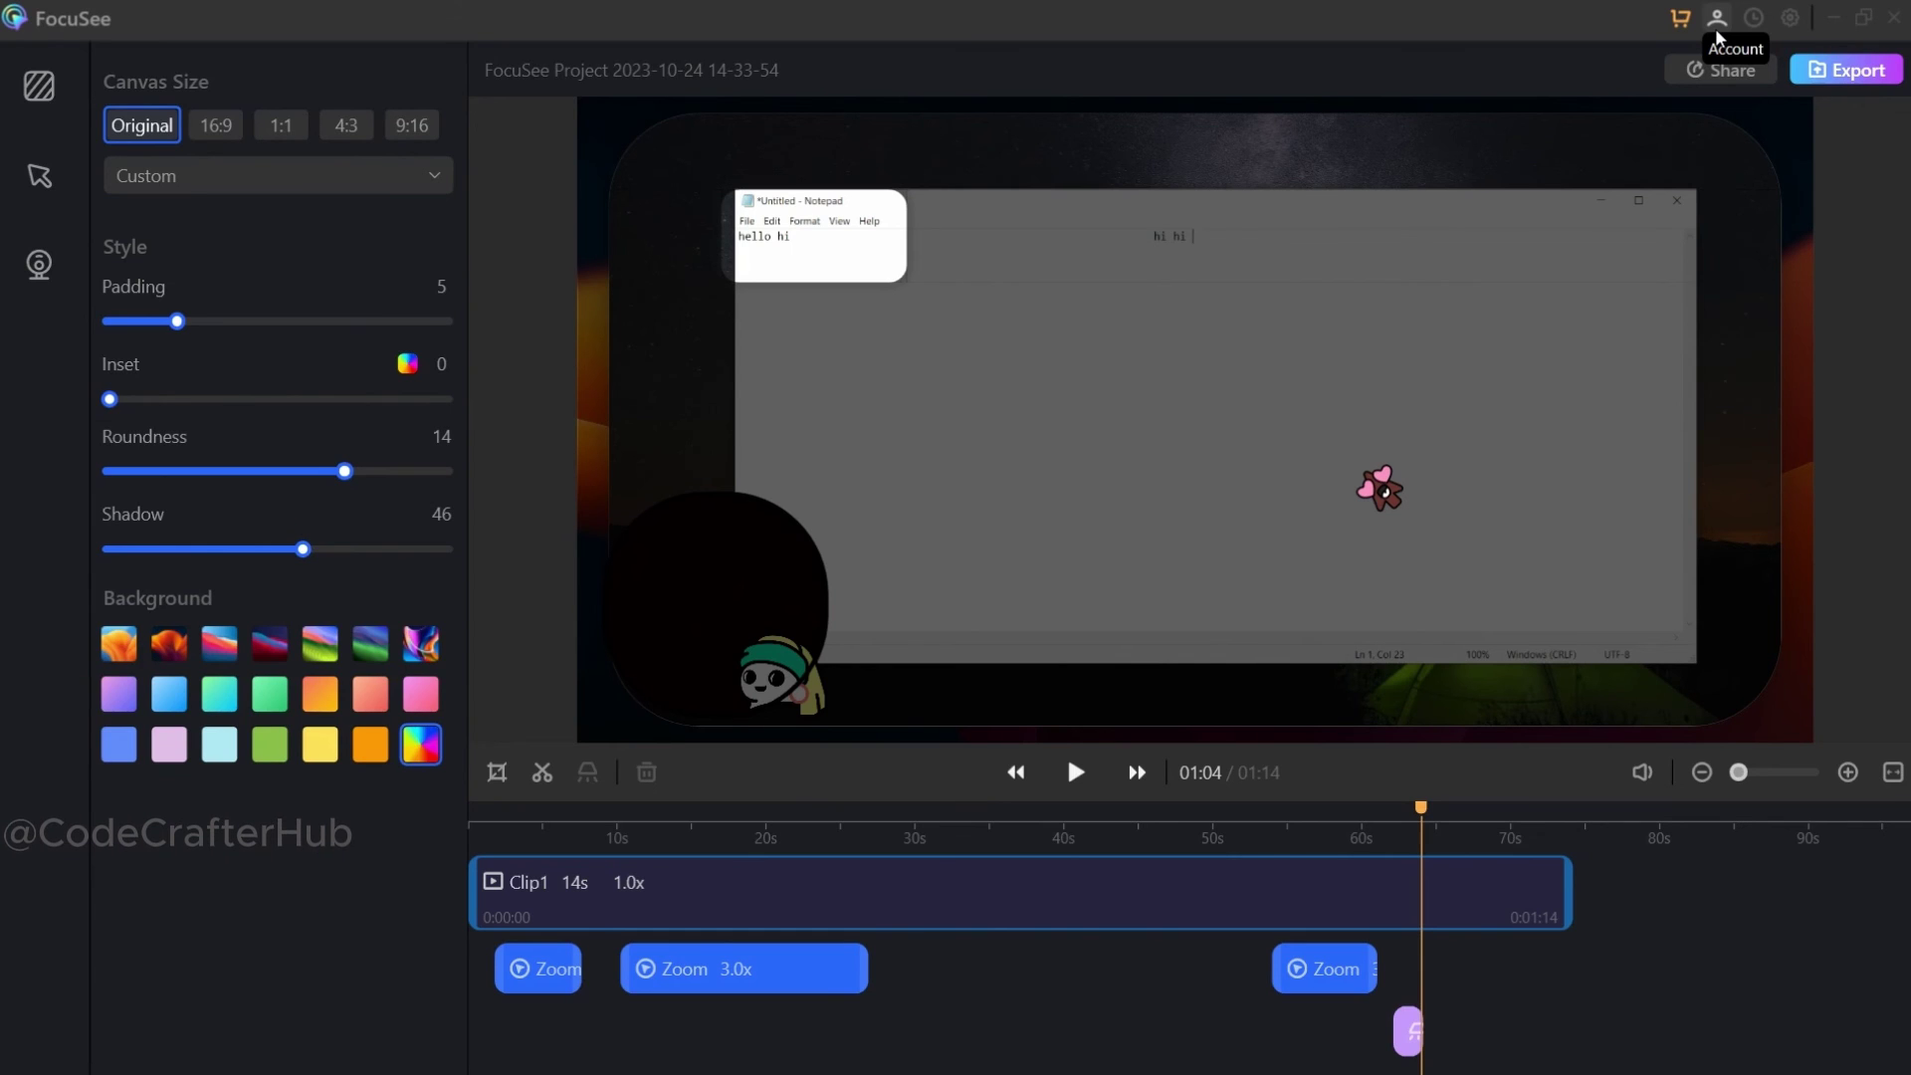
Sign in with Google to start exporting, return from the browser, and export the video as MP4 at 720P and 30FPS
left_click(1865, 75)
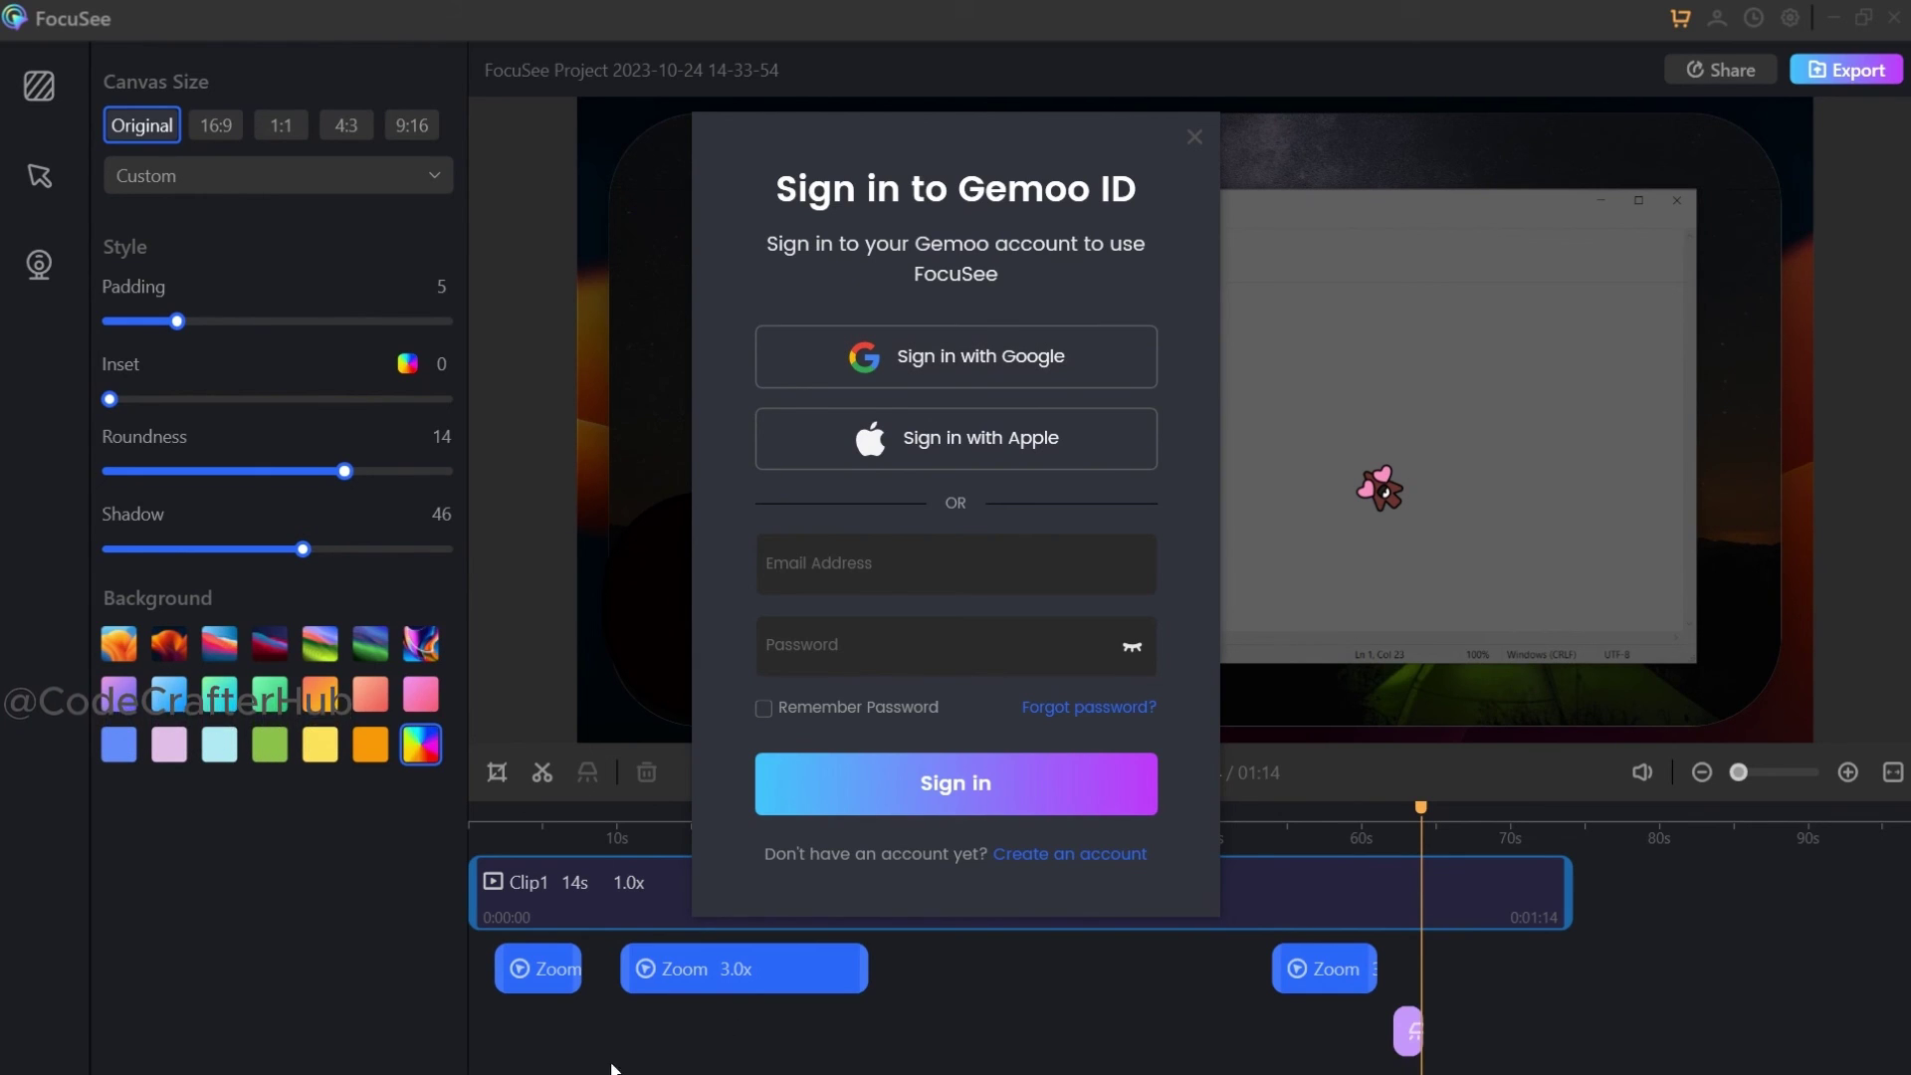
left_click(1007, 362)
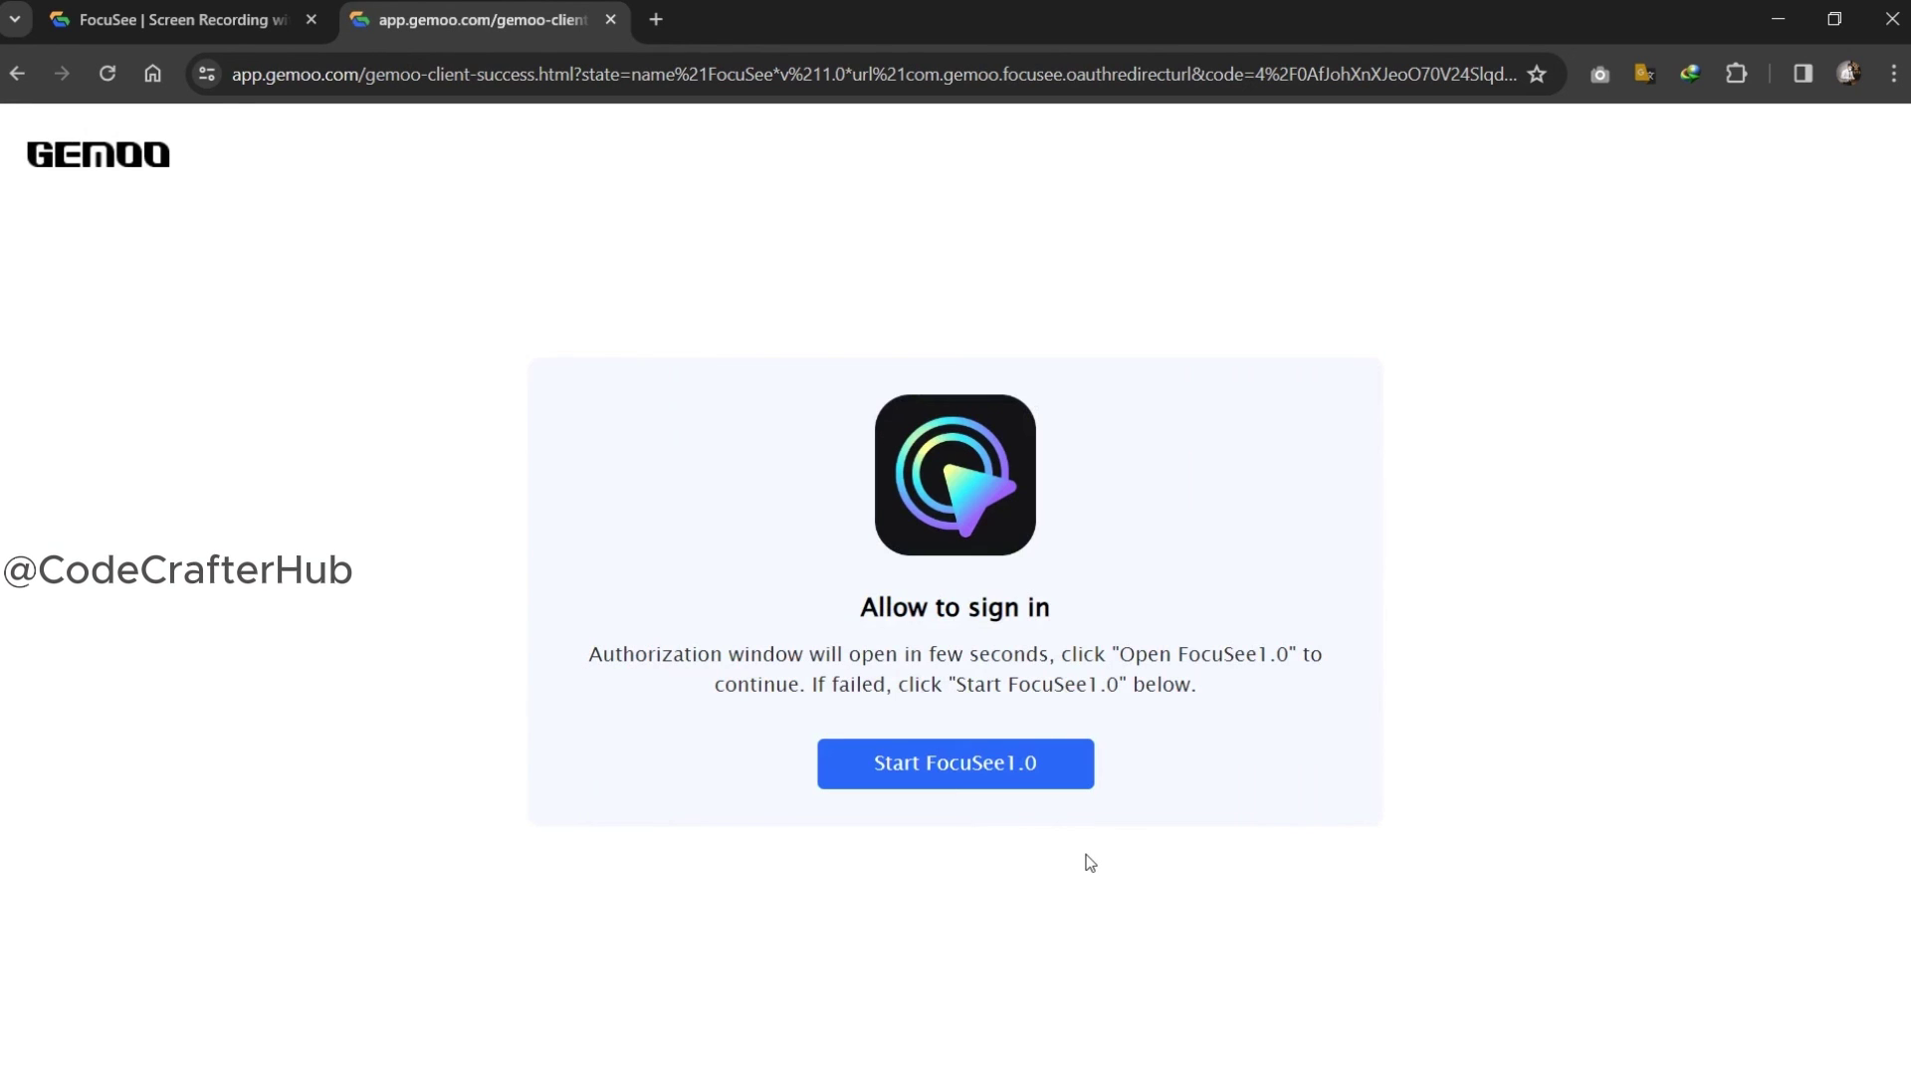
left_click(960, 768)
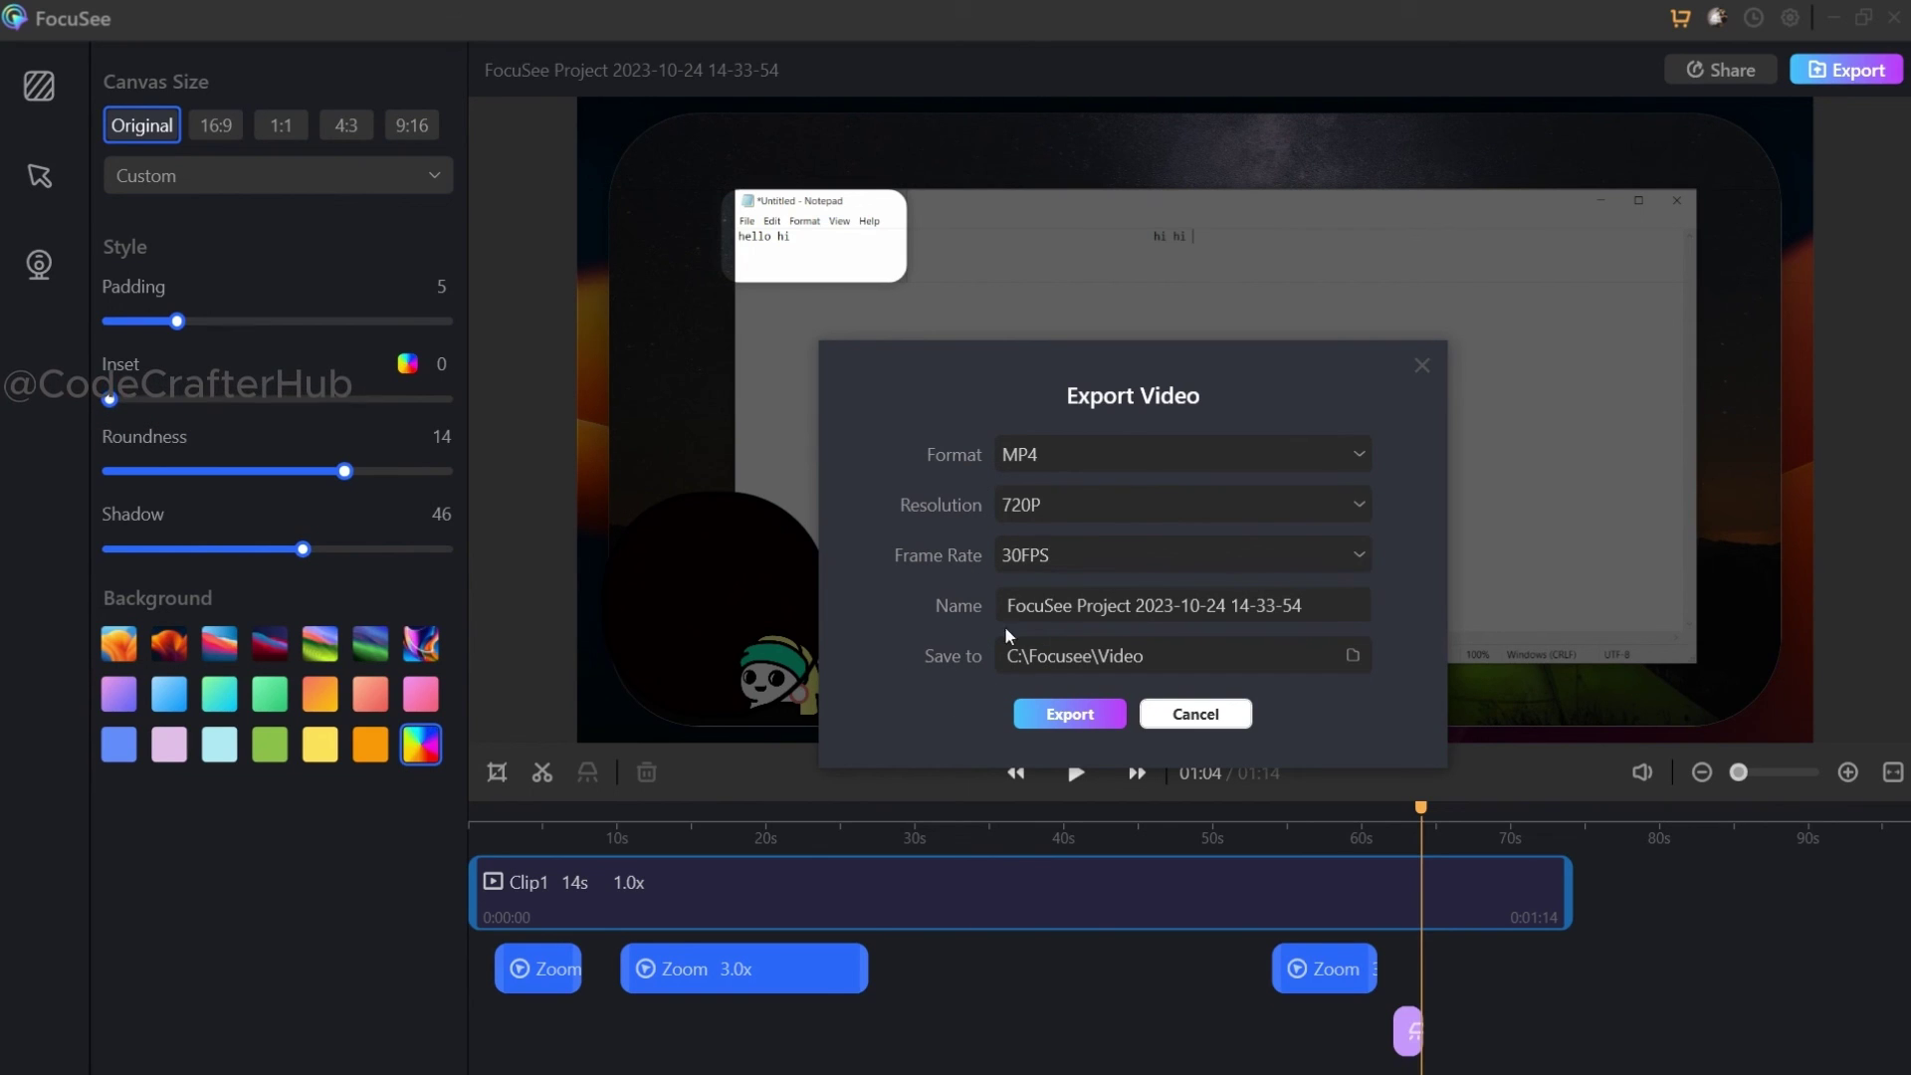
left_click(1064, 715)
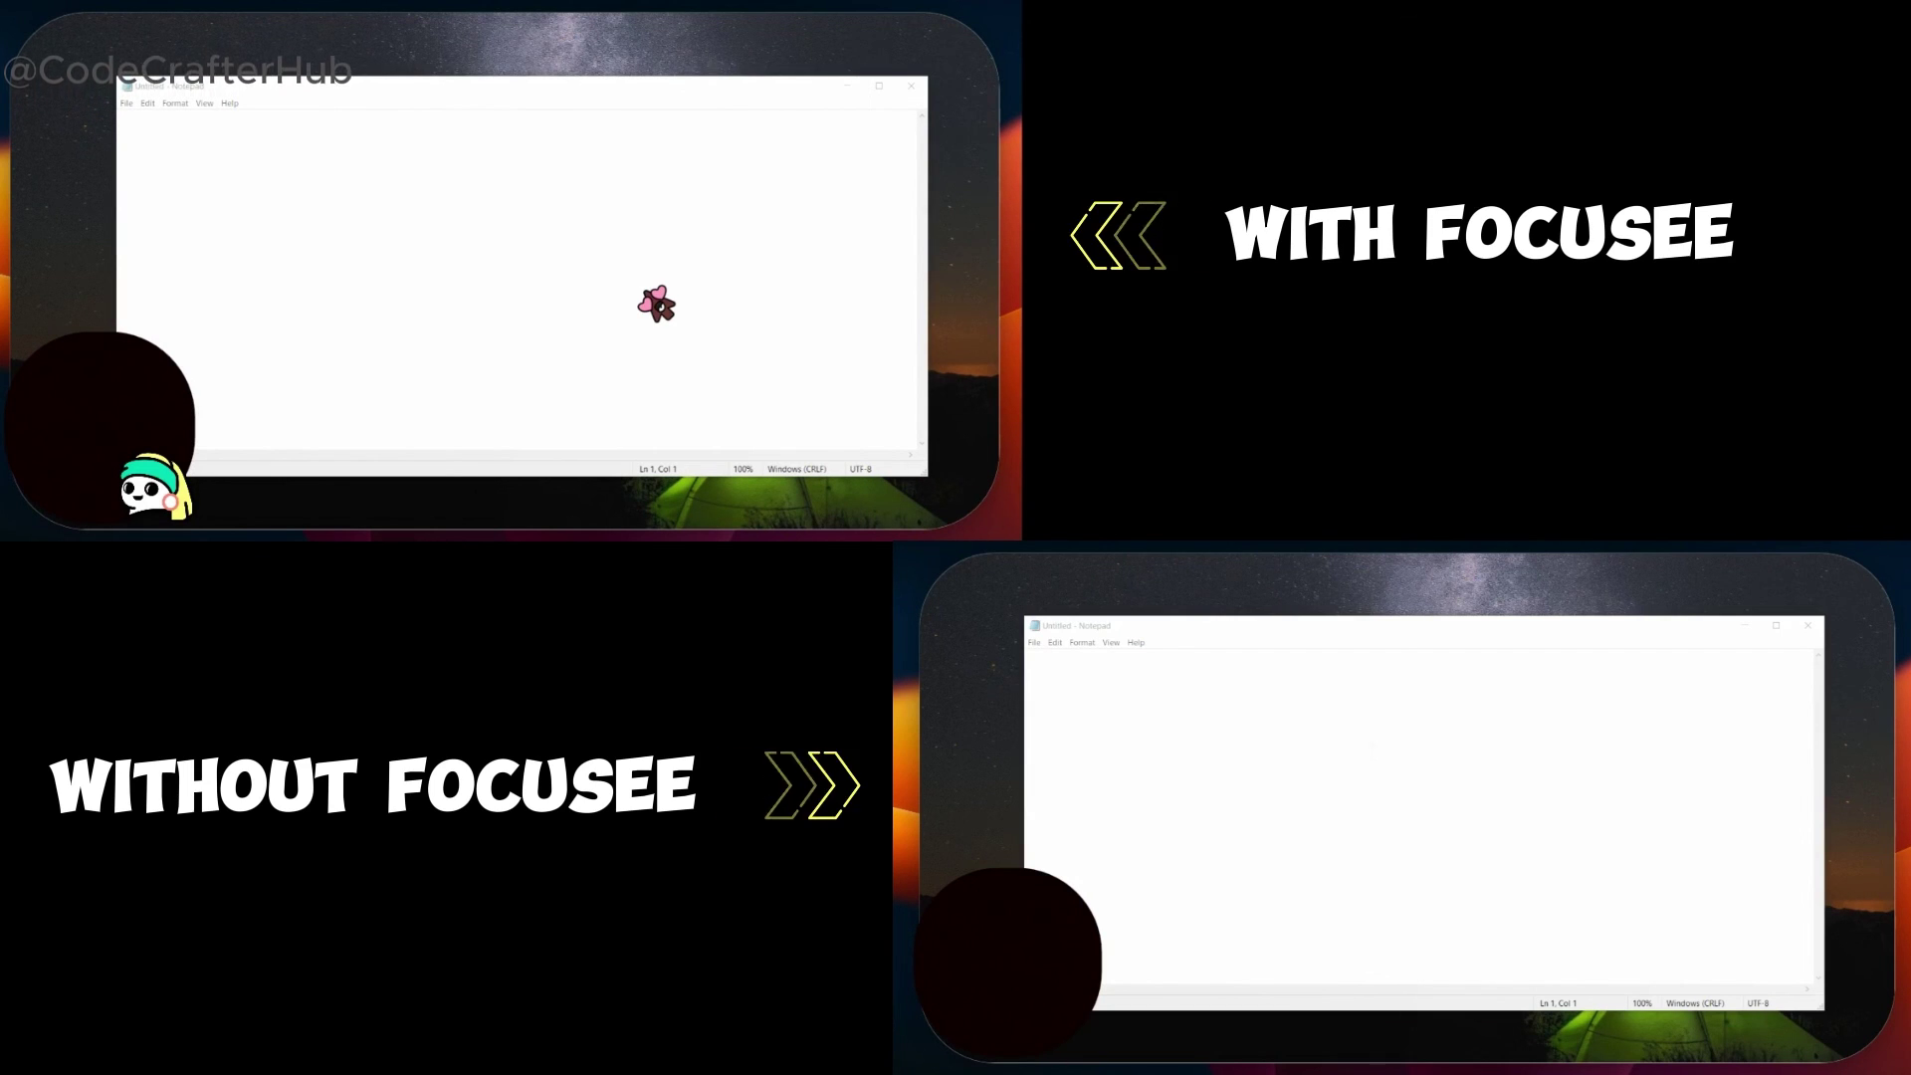
right_click(1268, 677)
left_click(1281, 727)
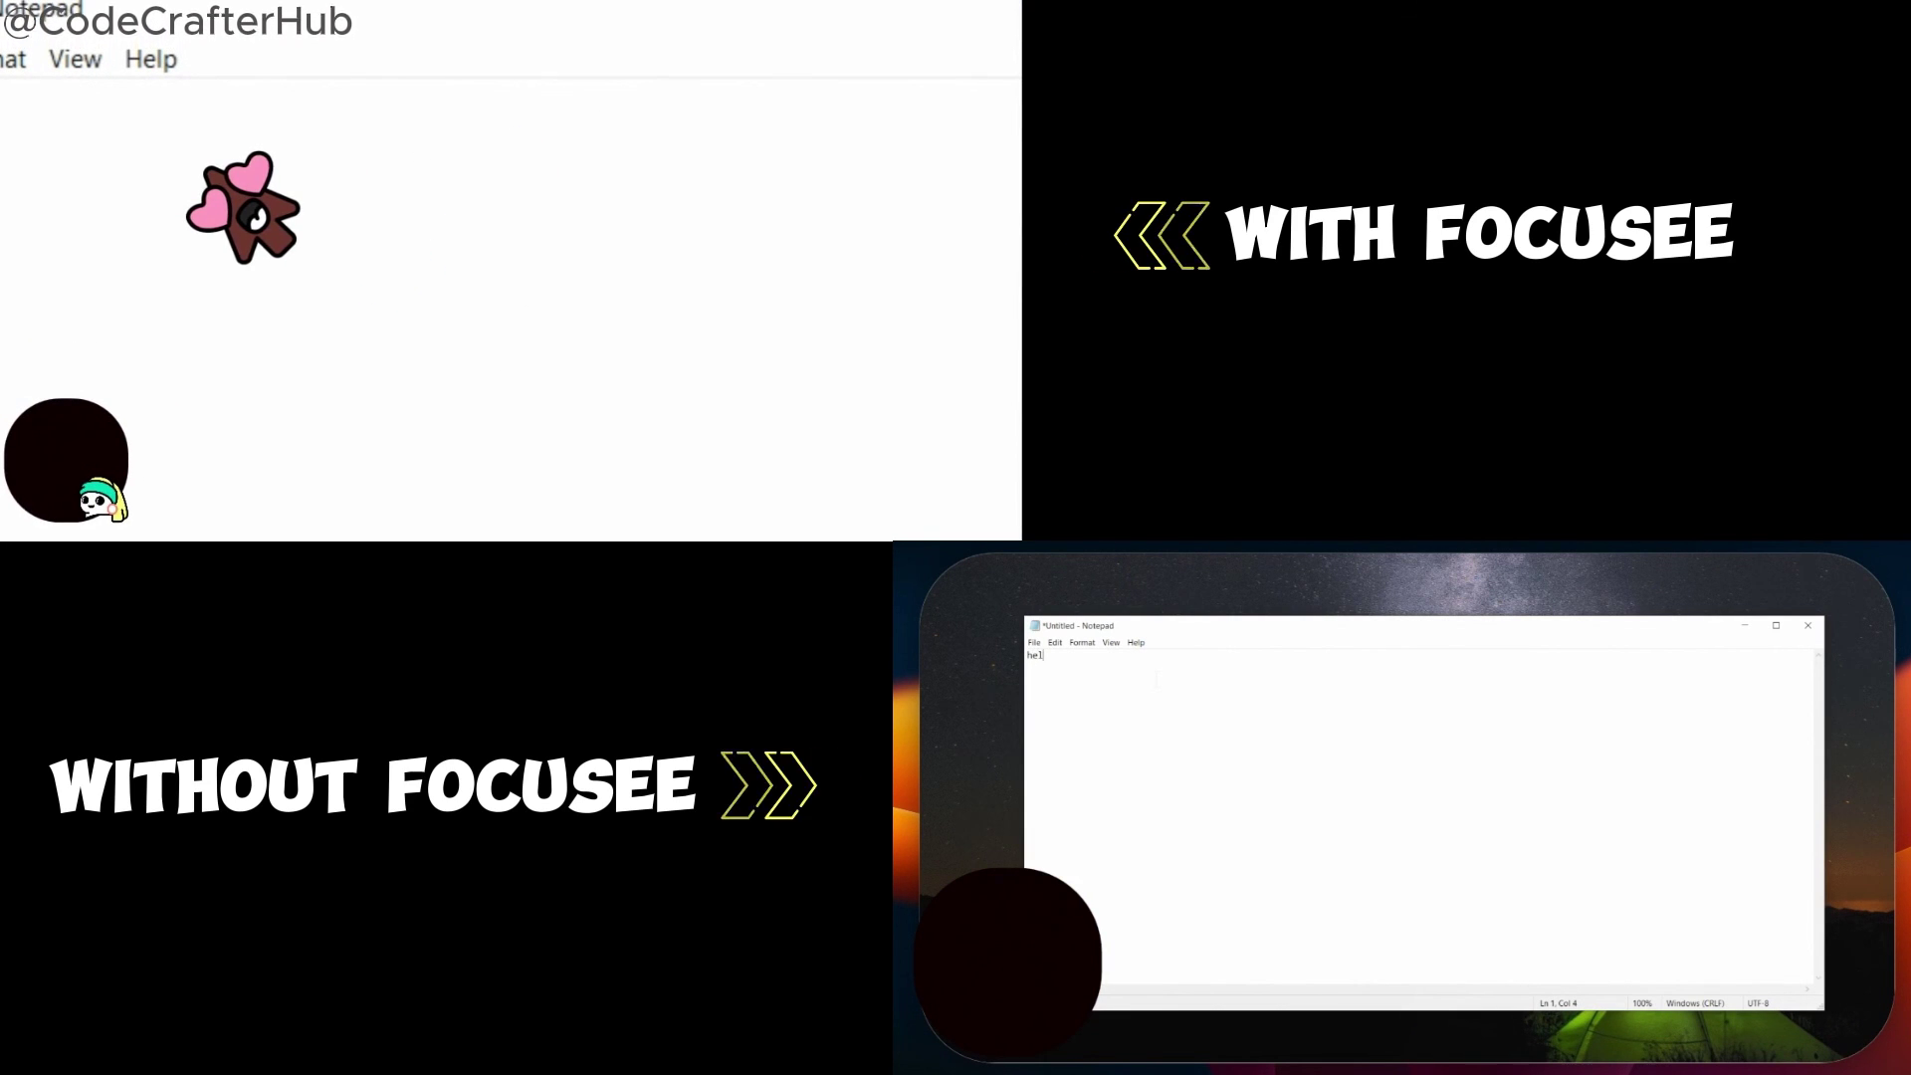
type("hello")
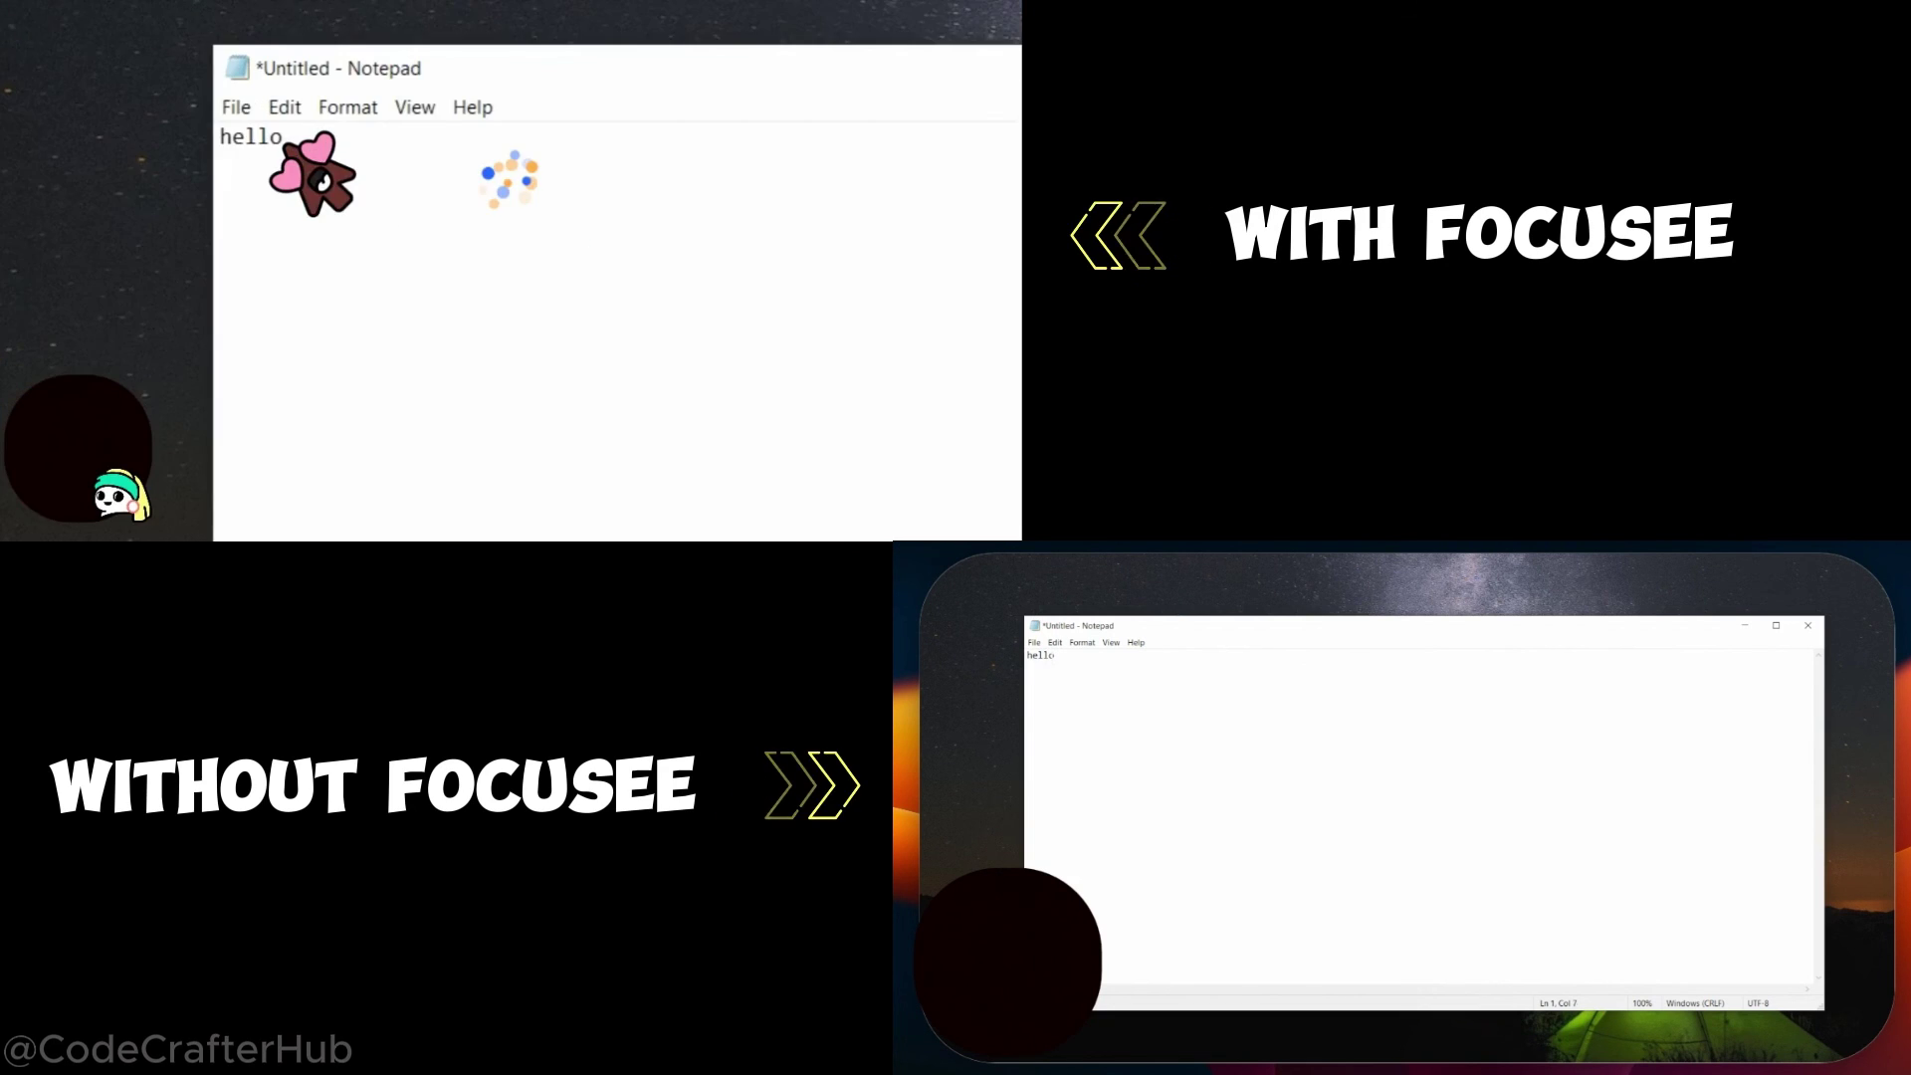
left_click_drag(147, 116, 121, 117)
right_click(291, 146)
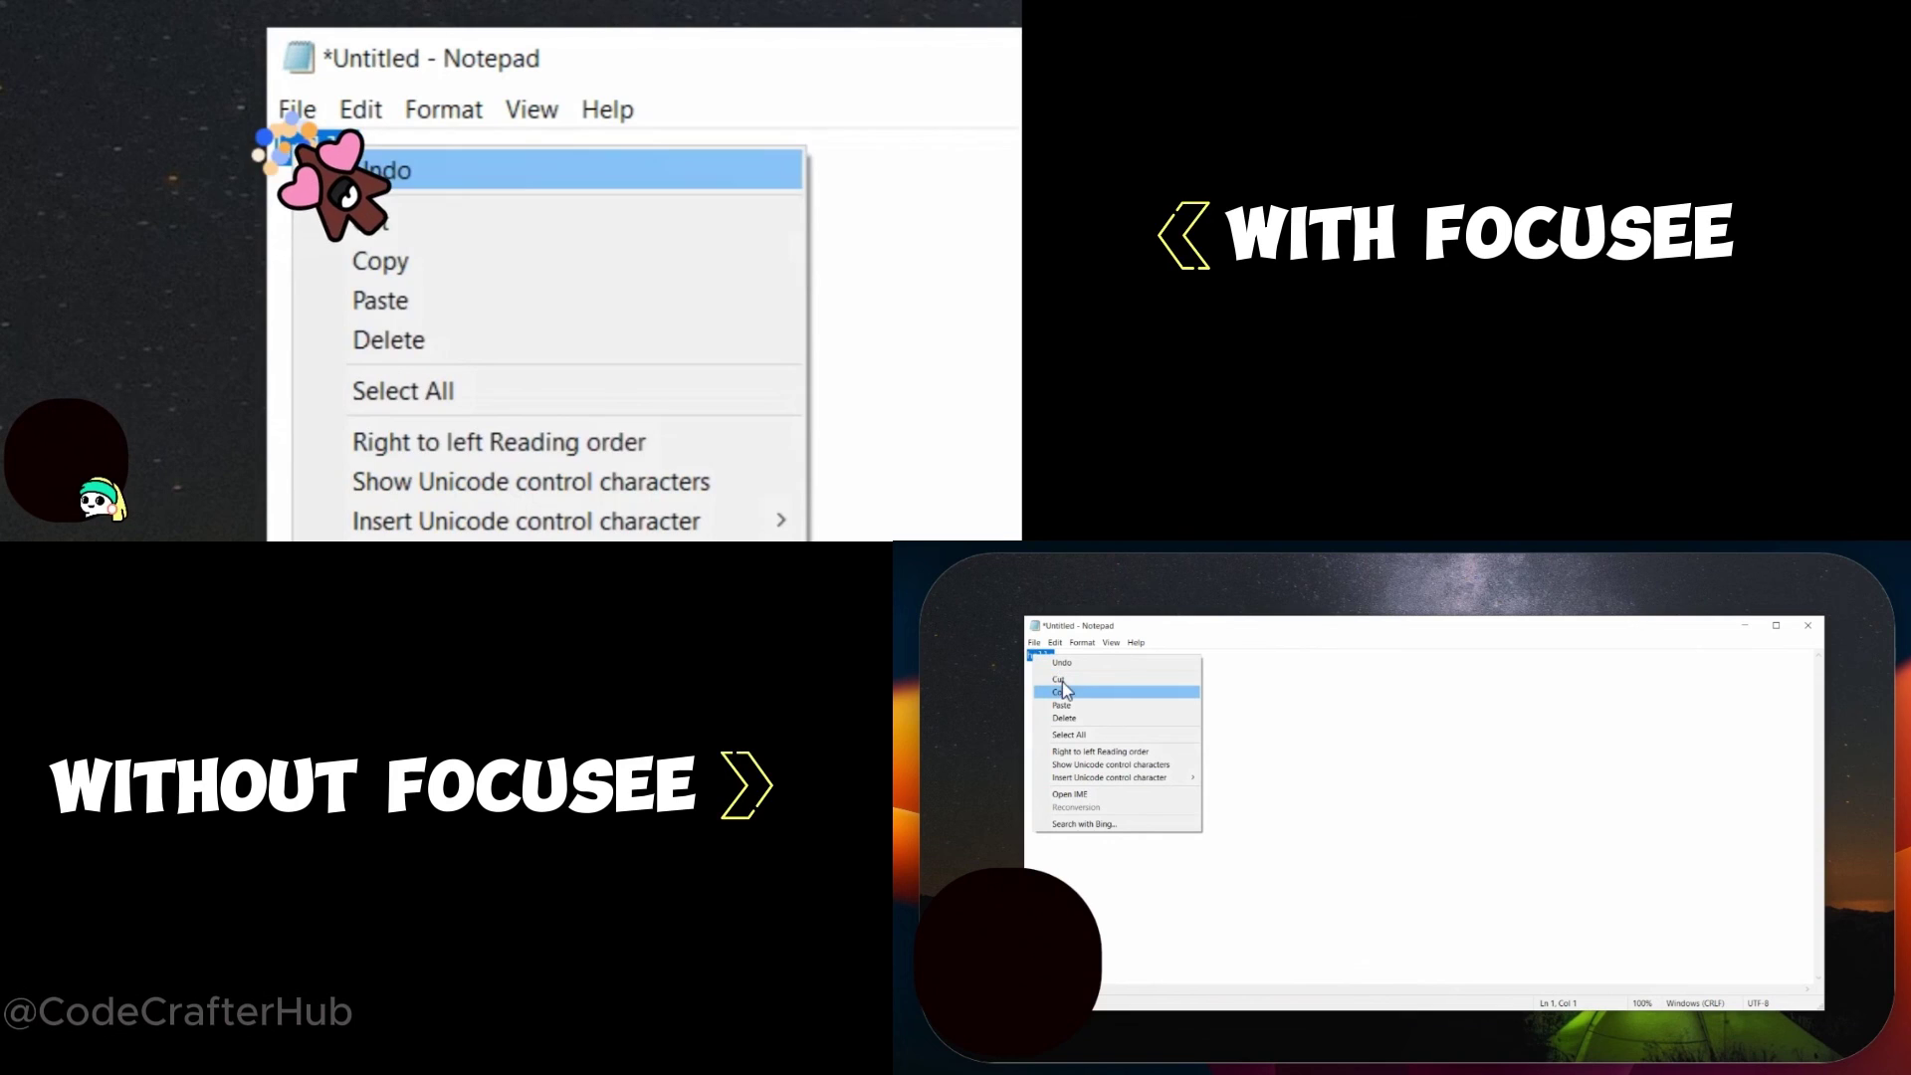
left_click(746, 283)
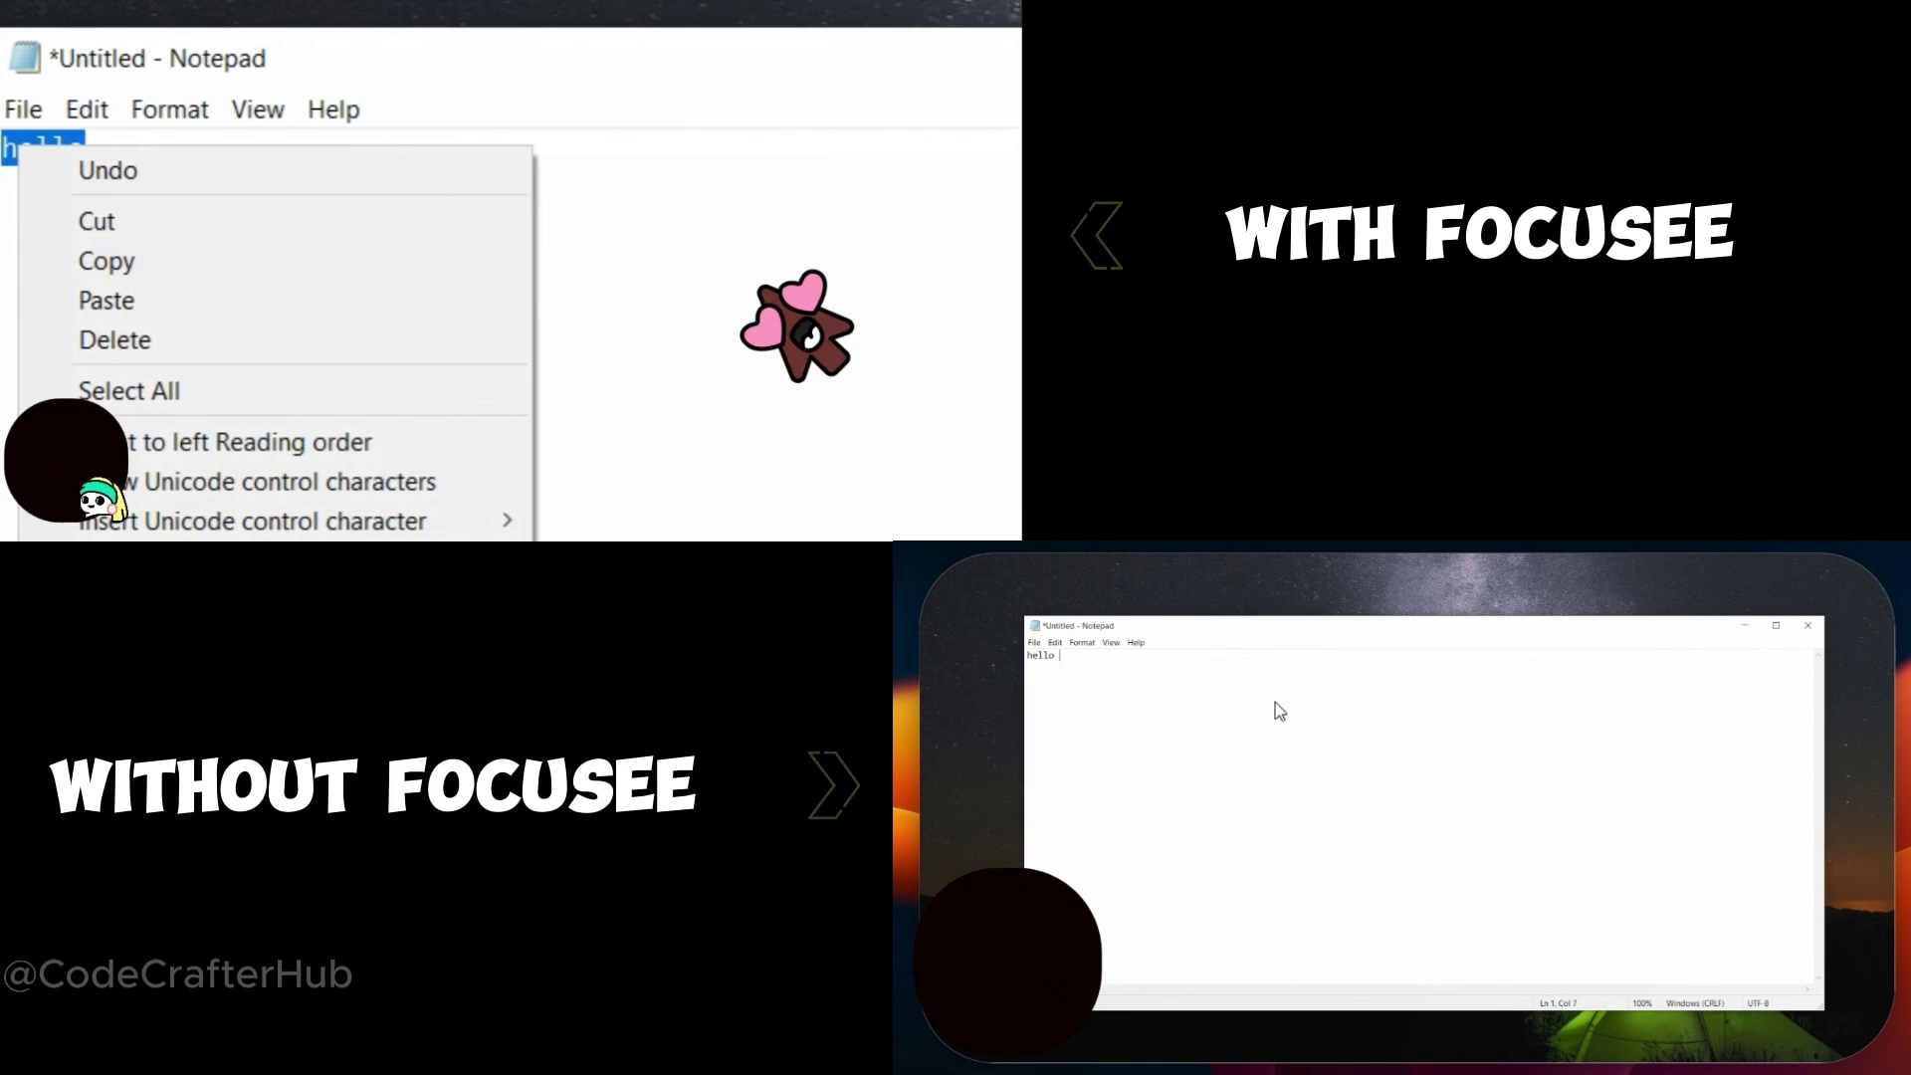
right_click(512, 237)
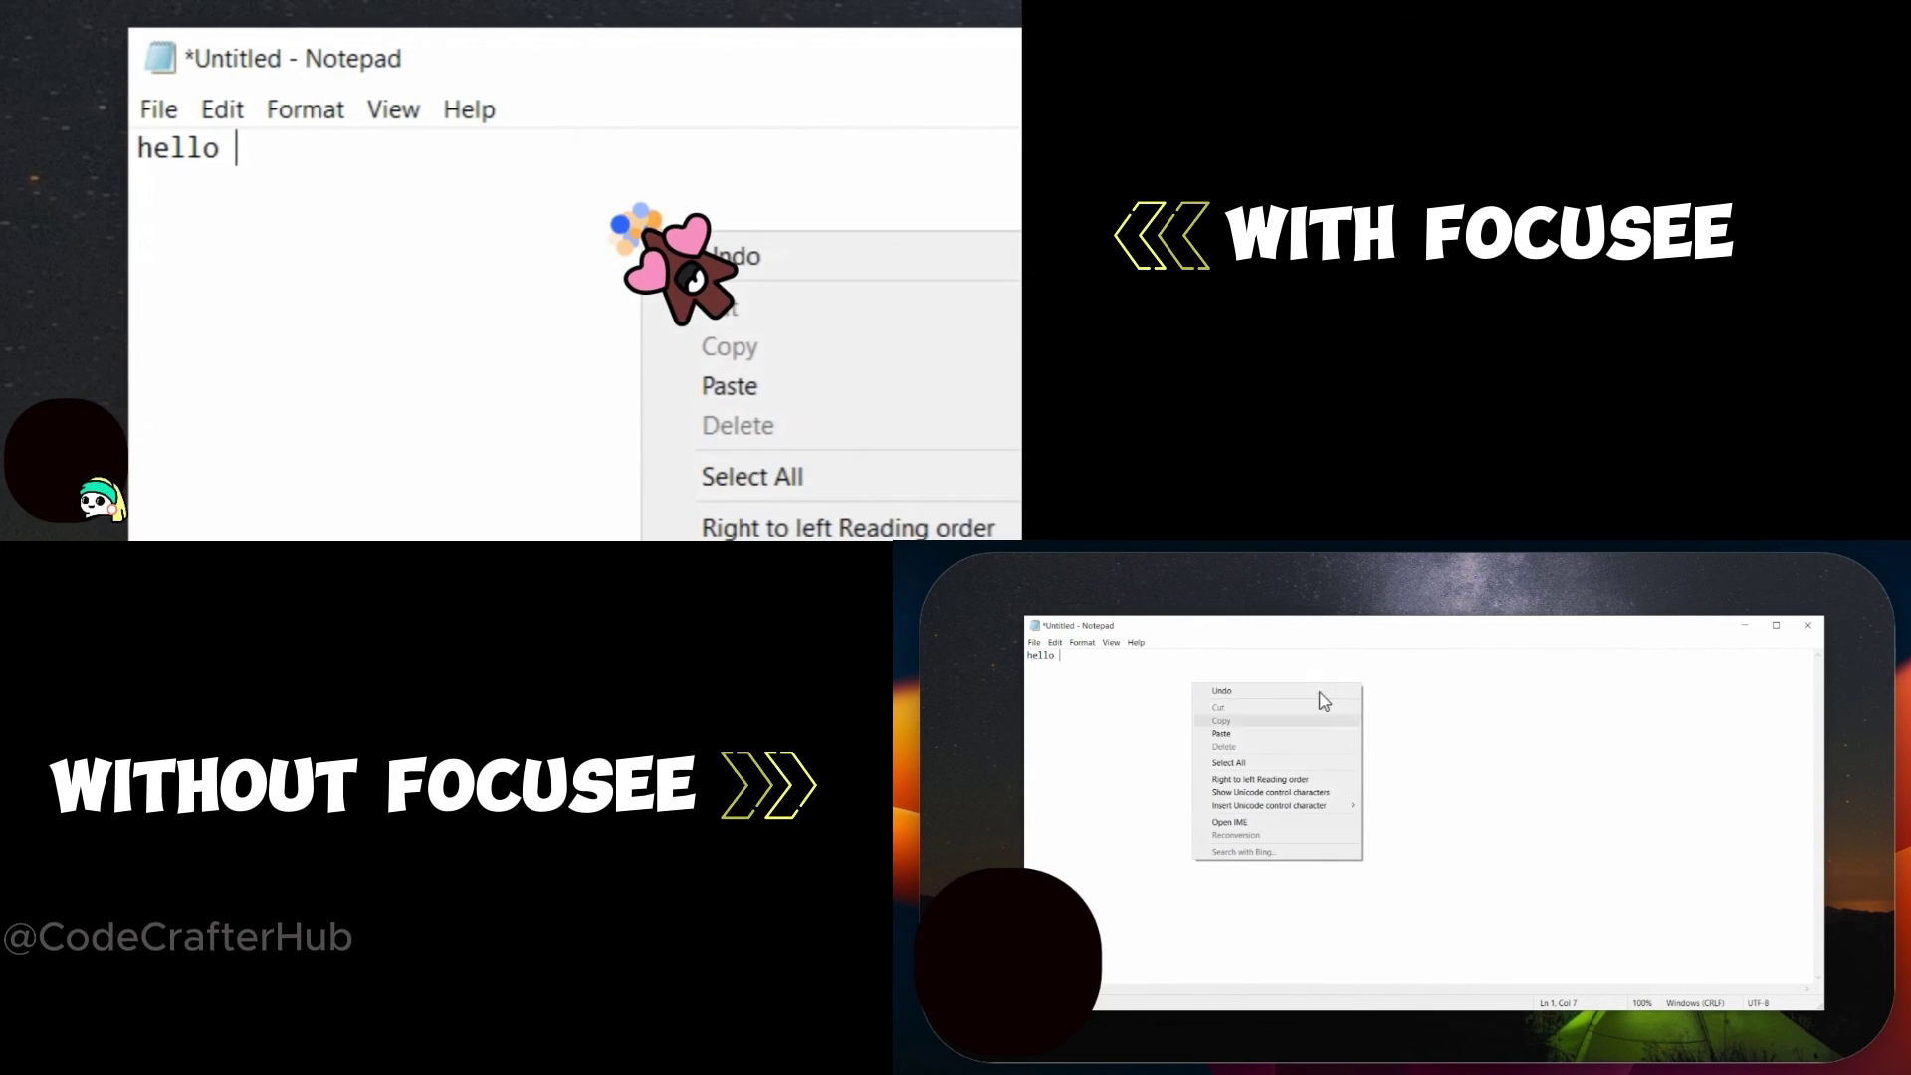
left_click(1443, 714)
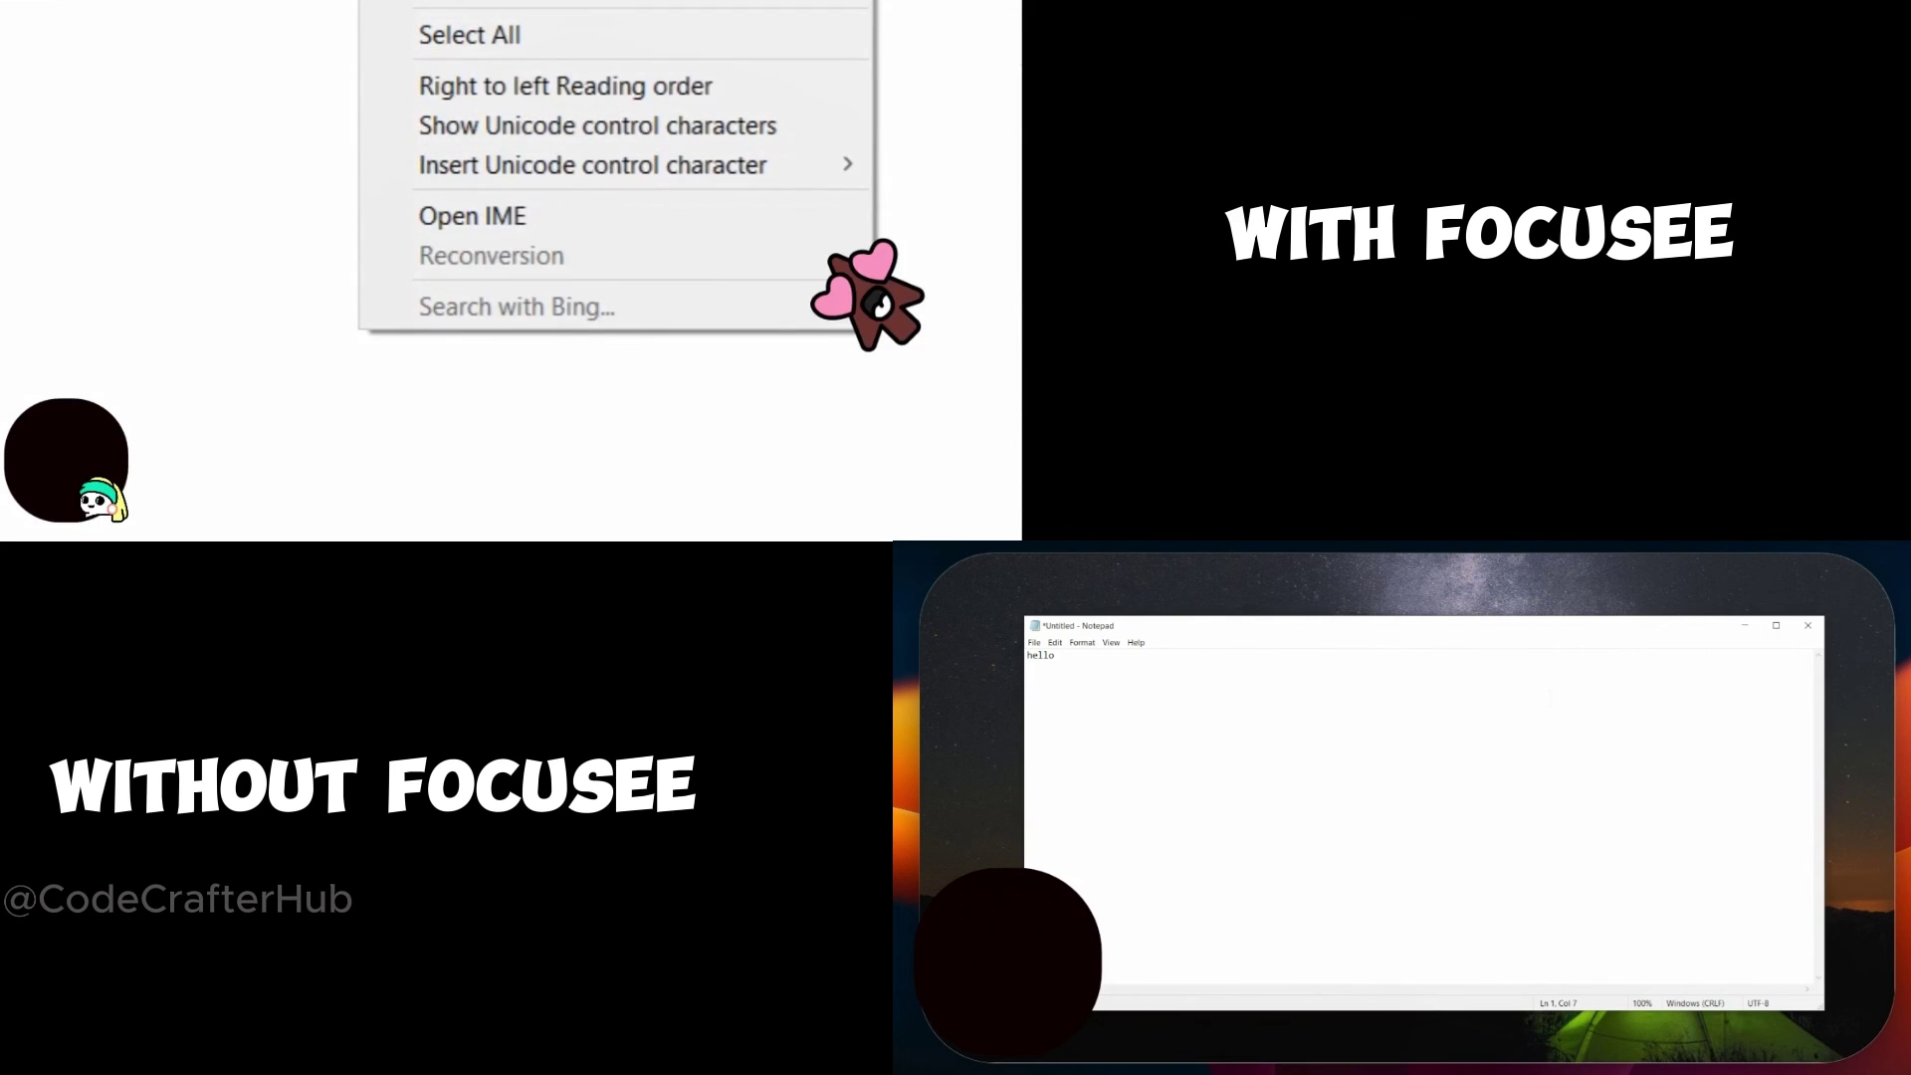
right_click(1587, 699)
left_click(1423, 867)
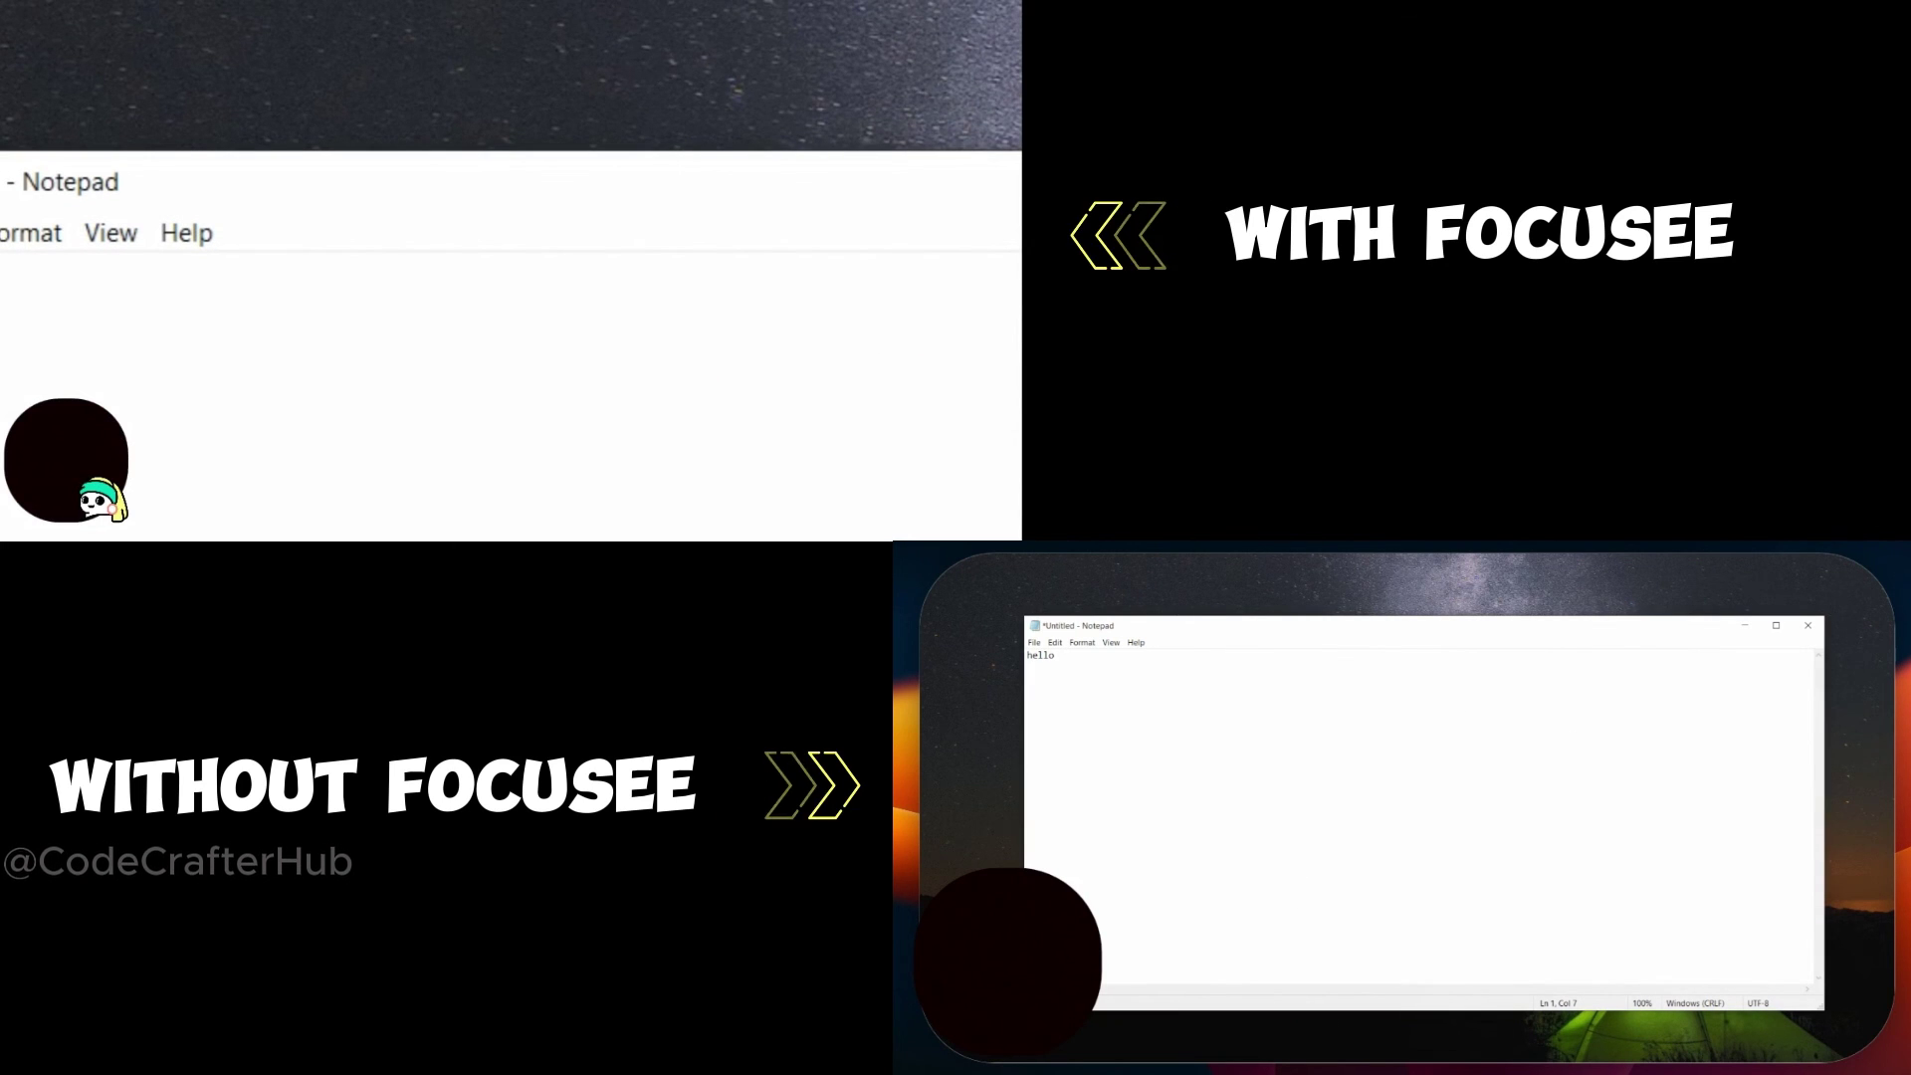
left_click_drag(1058, 655, 1009, 657)
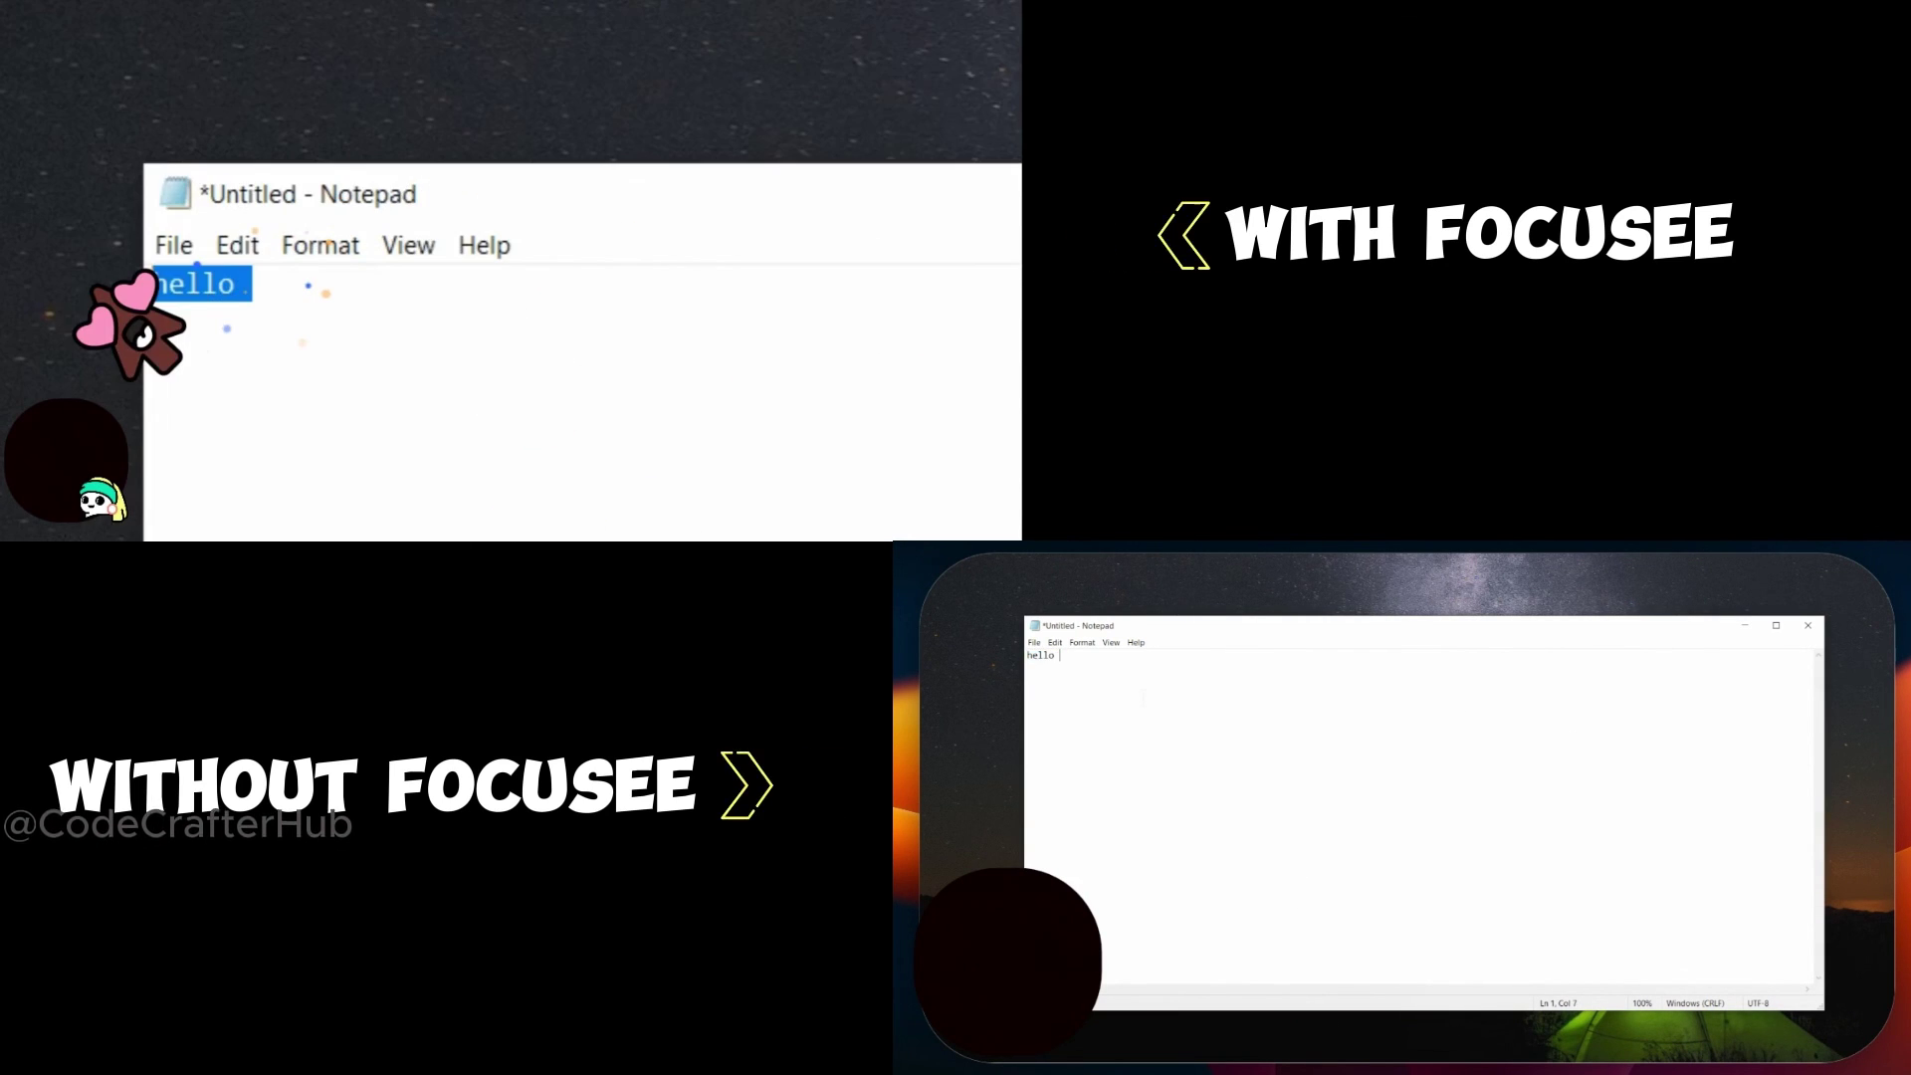
left_click(1134, 693)
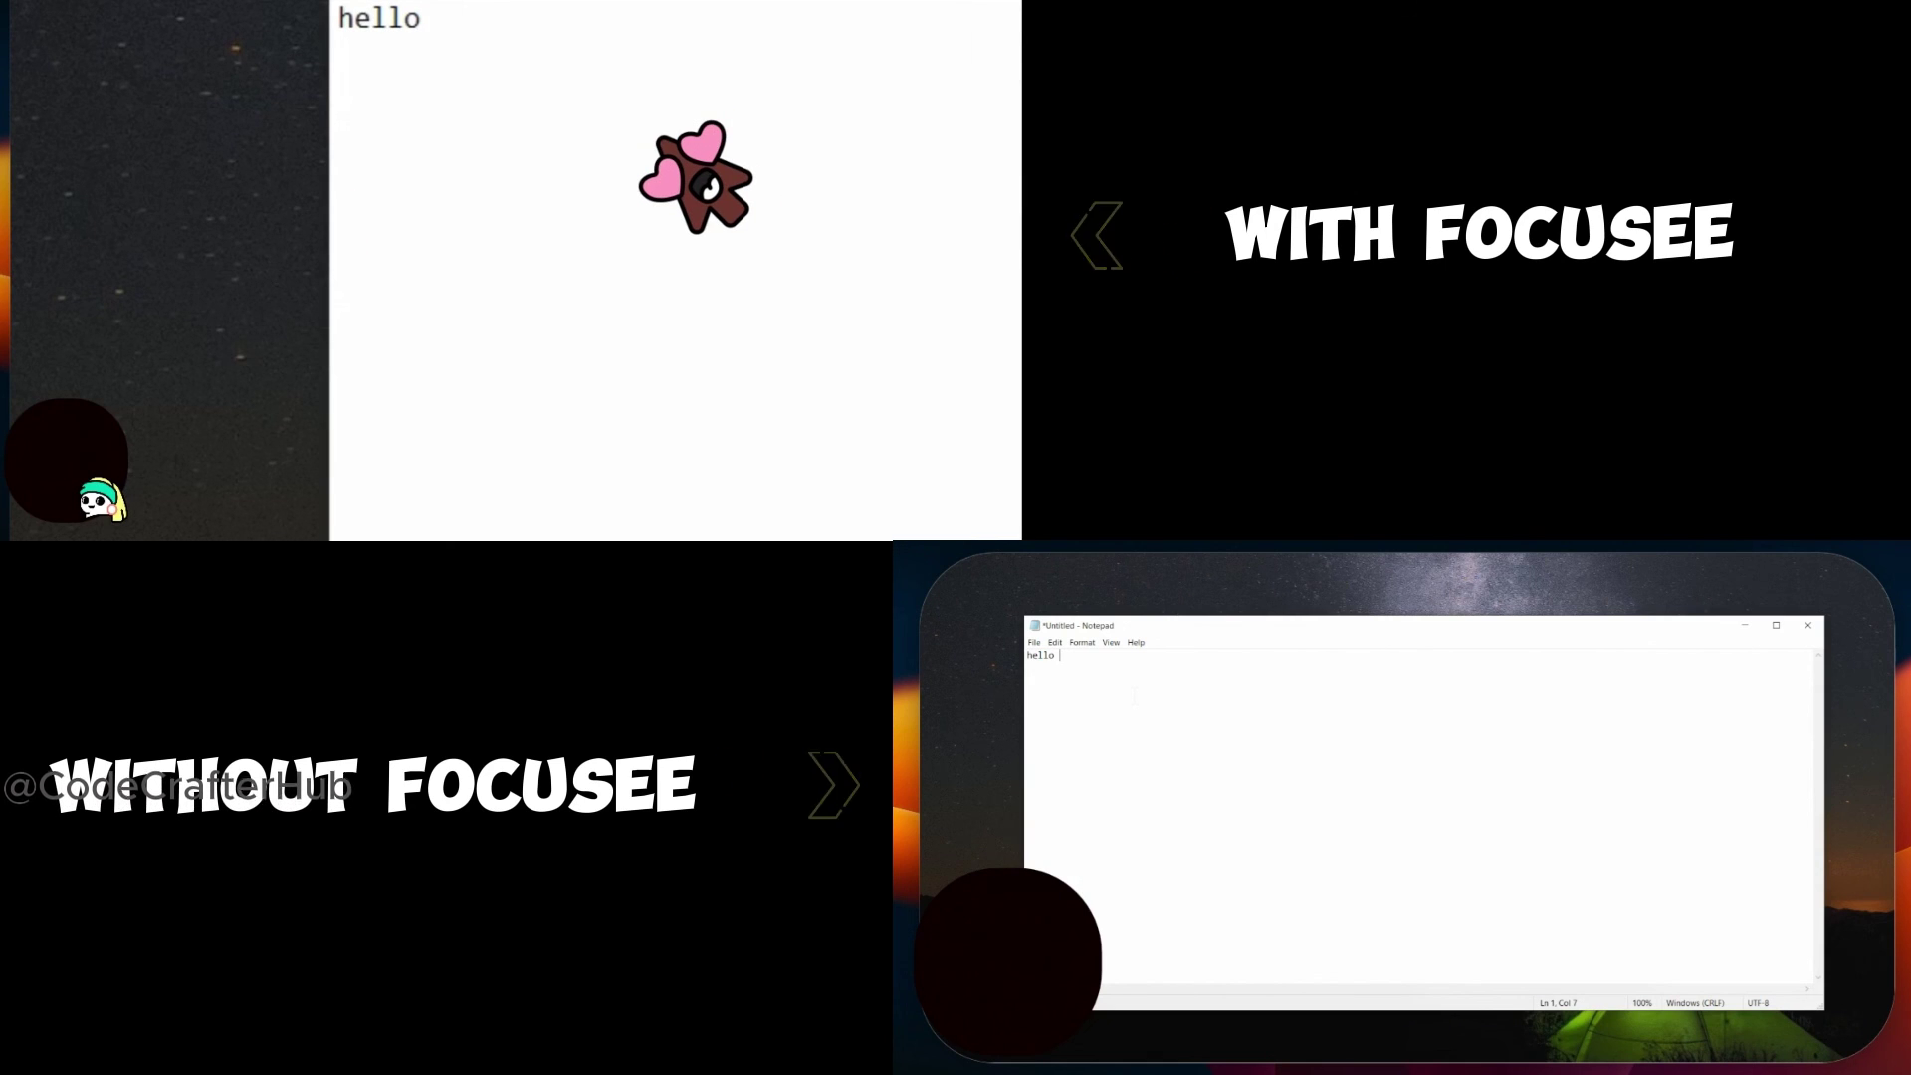
type("h")
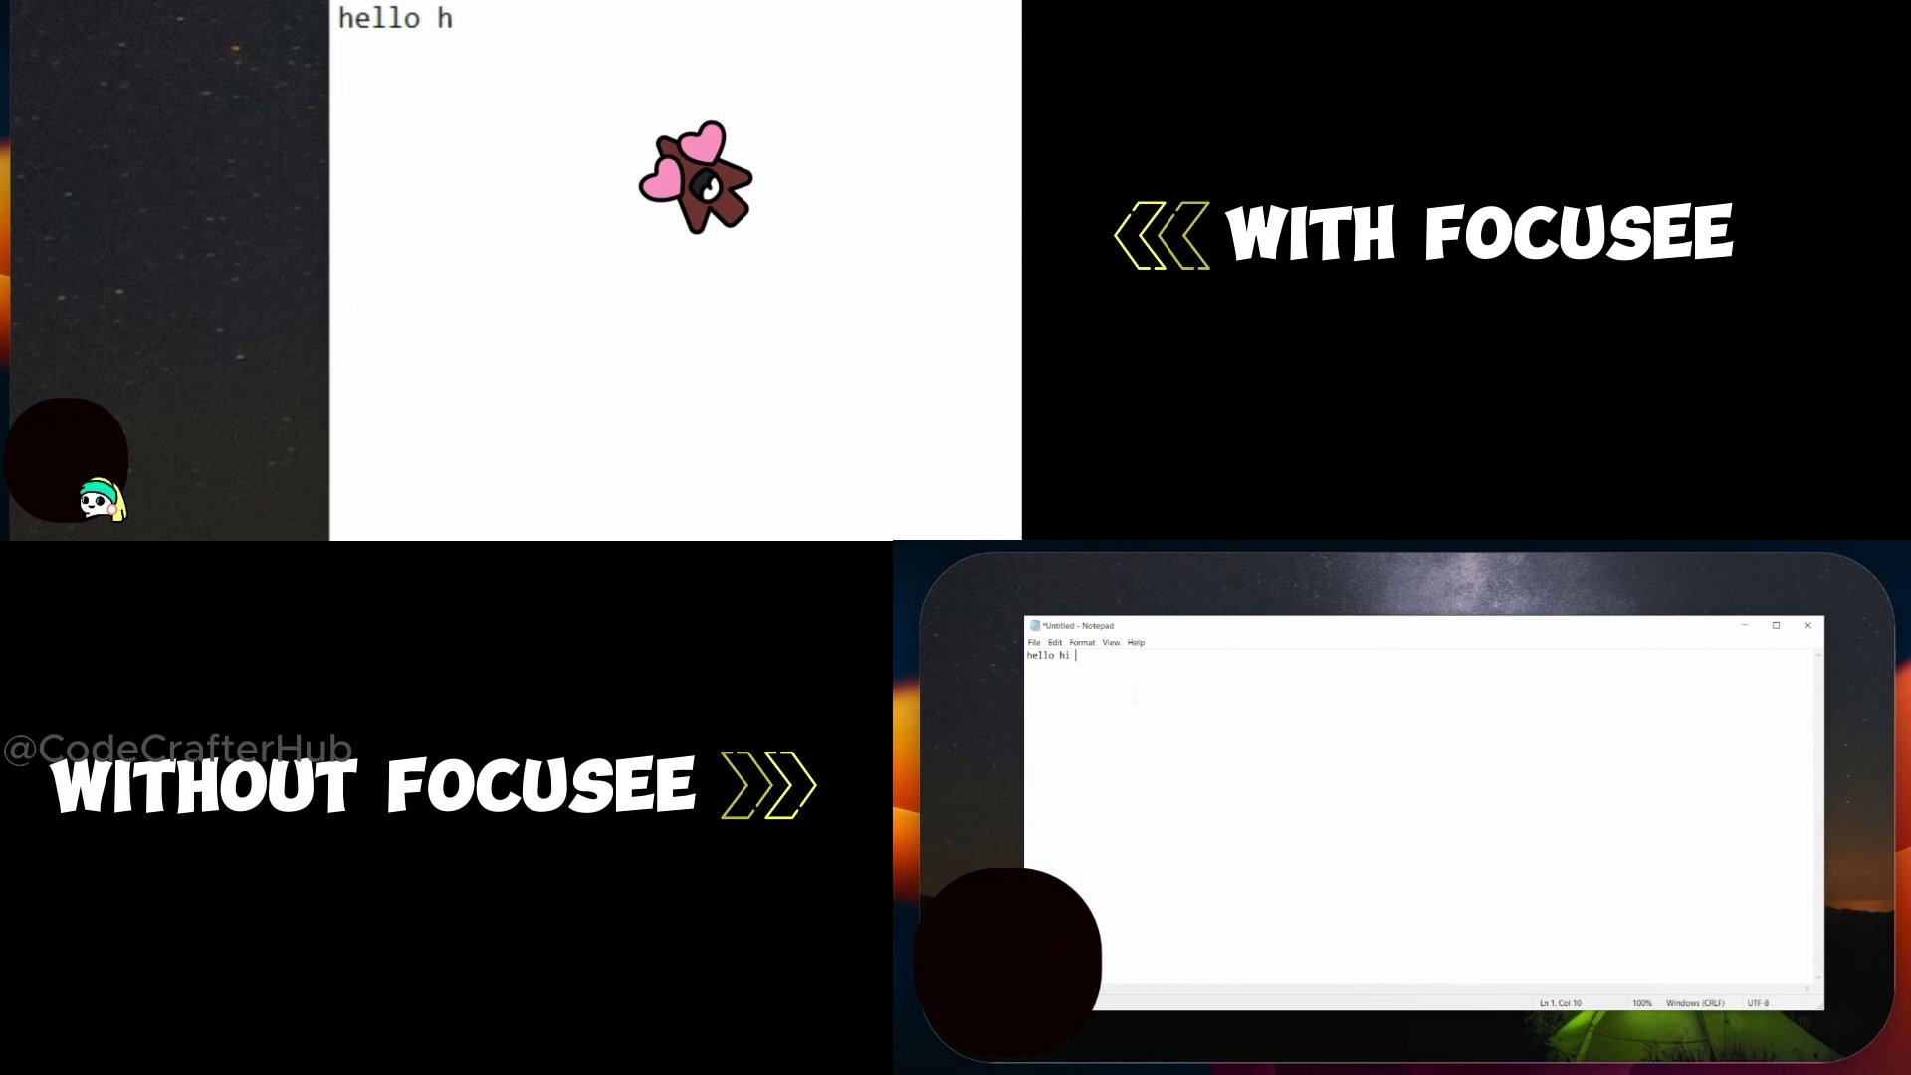
type("i  ")
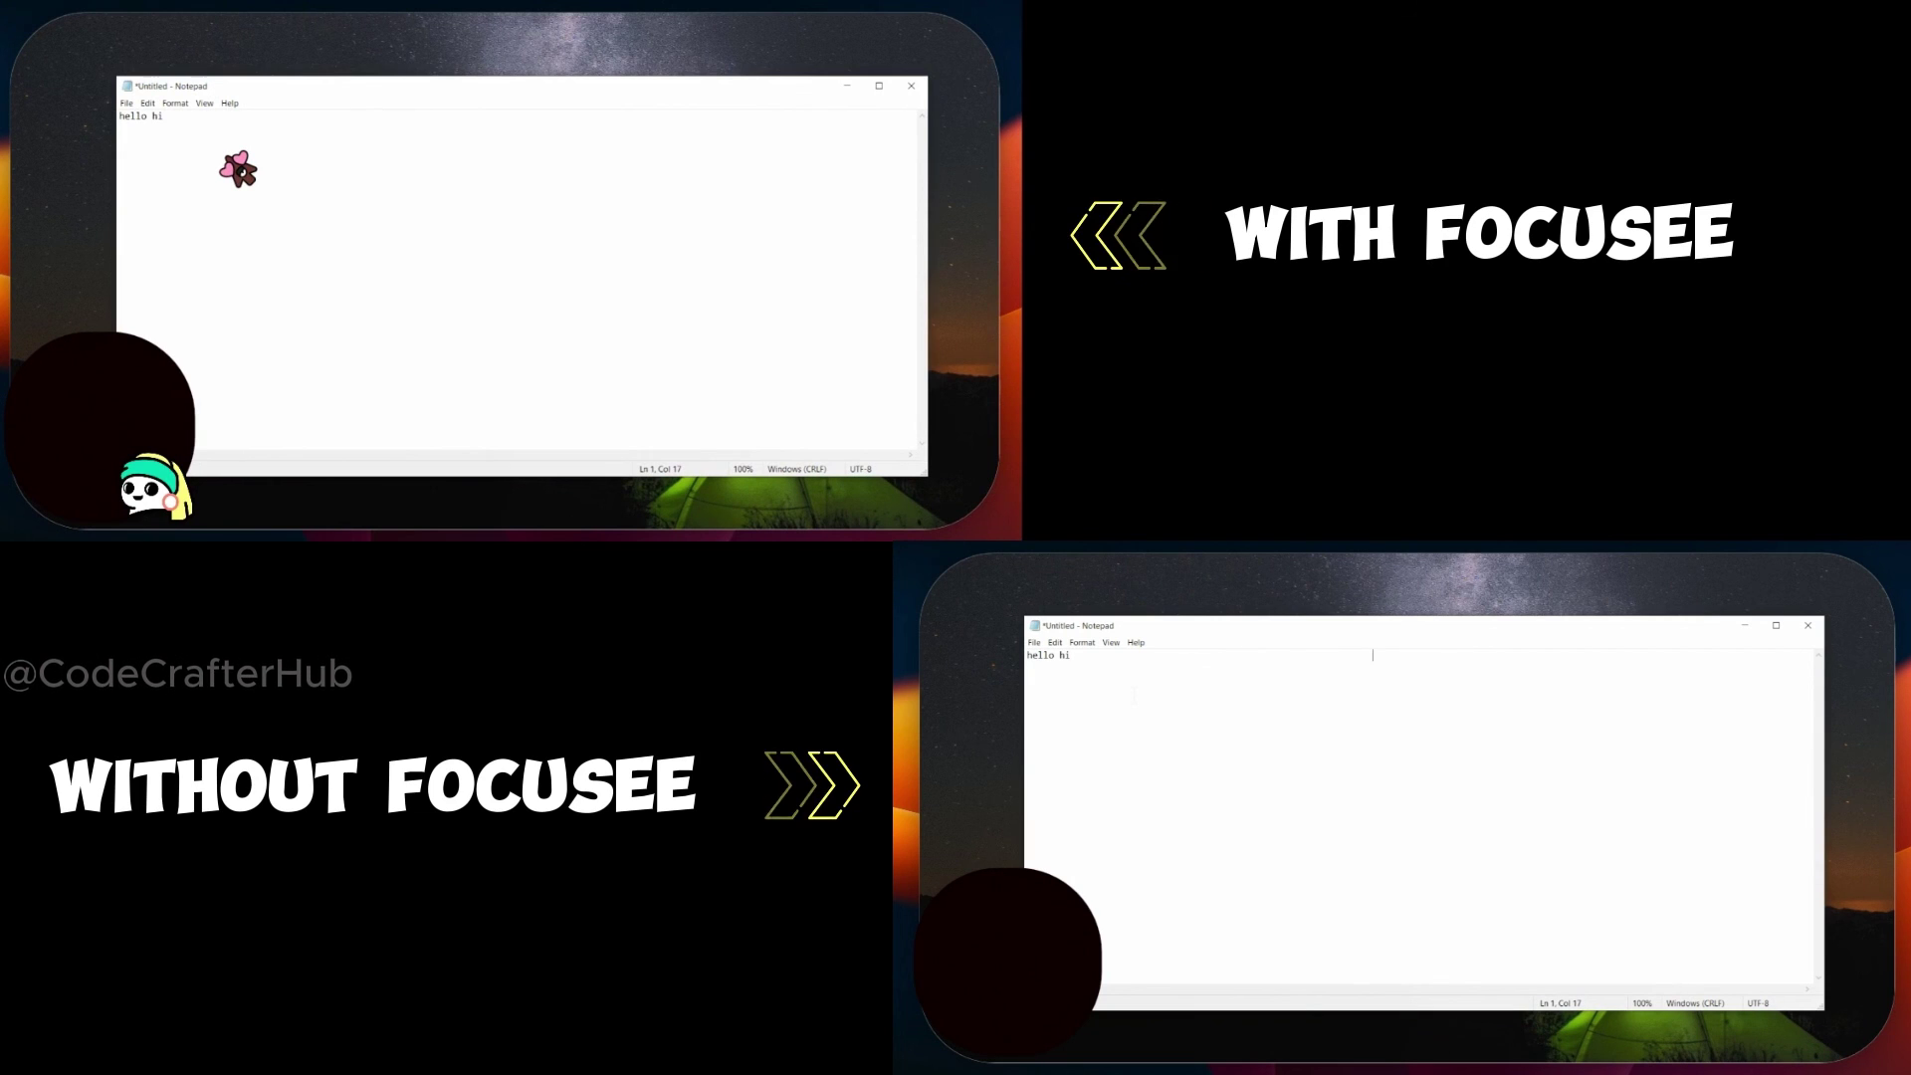
type("      hi")
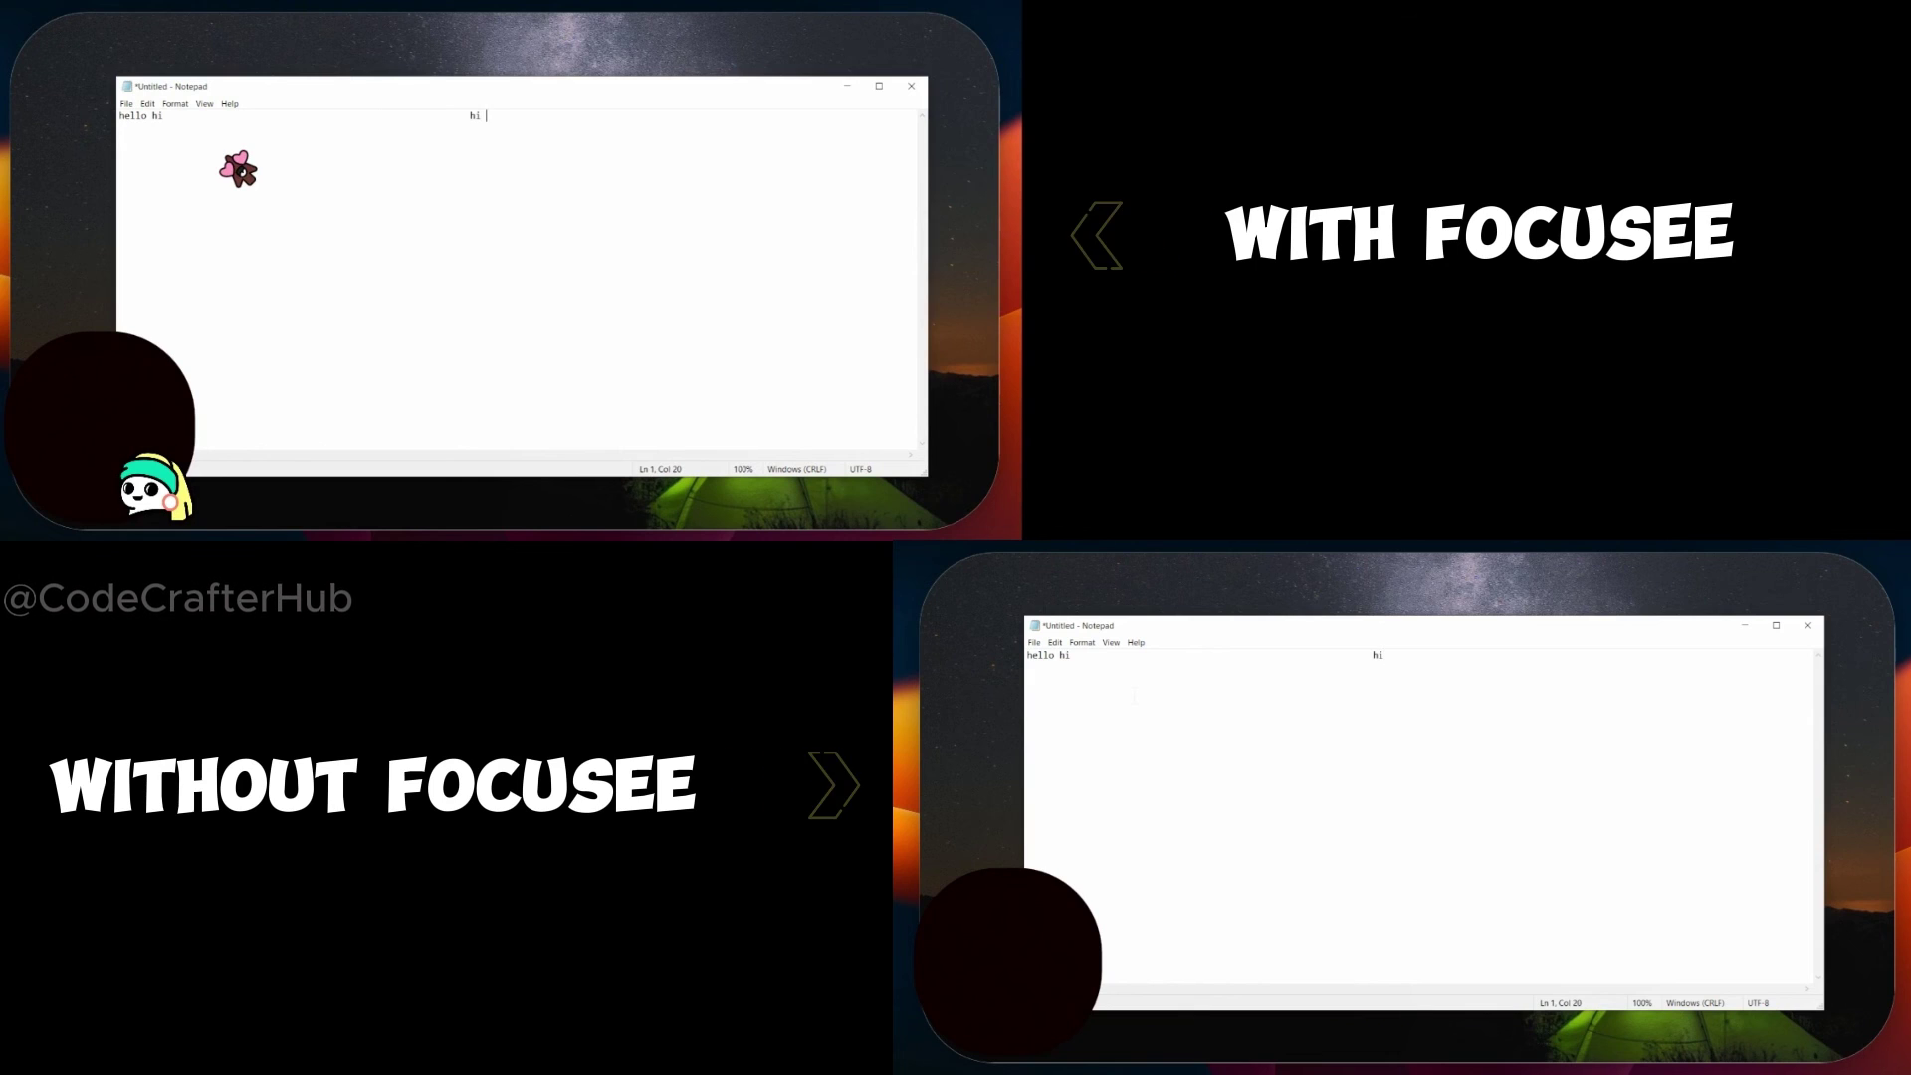
type(" hi")
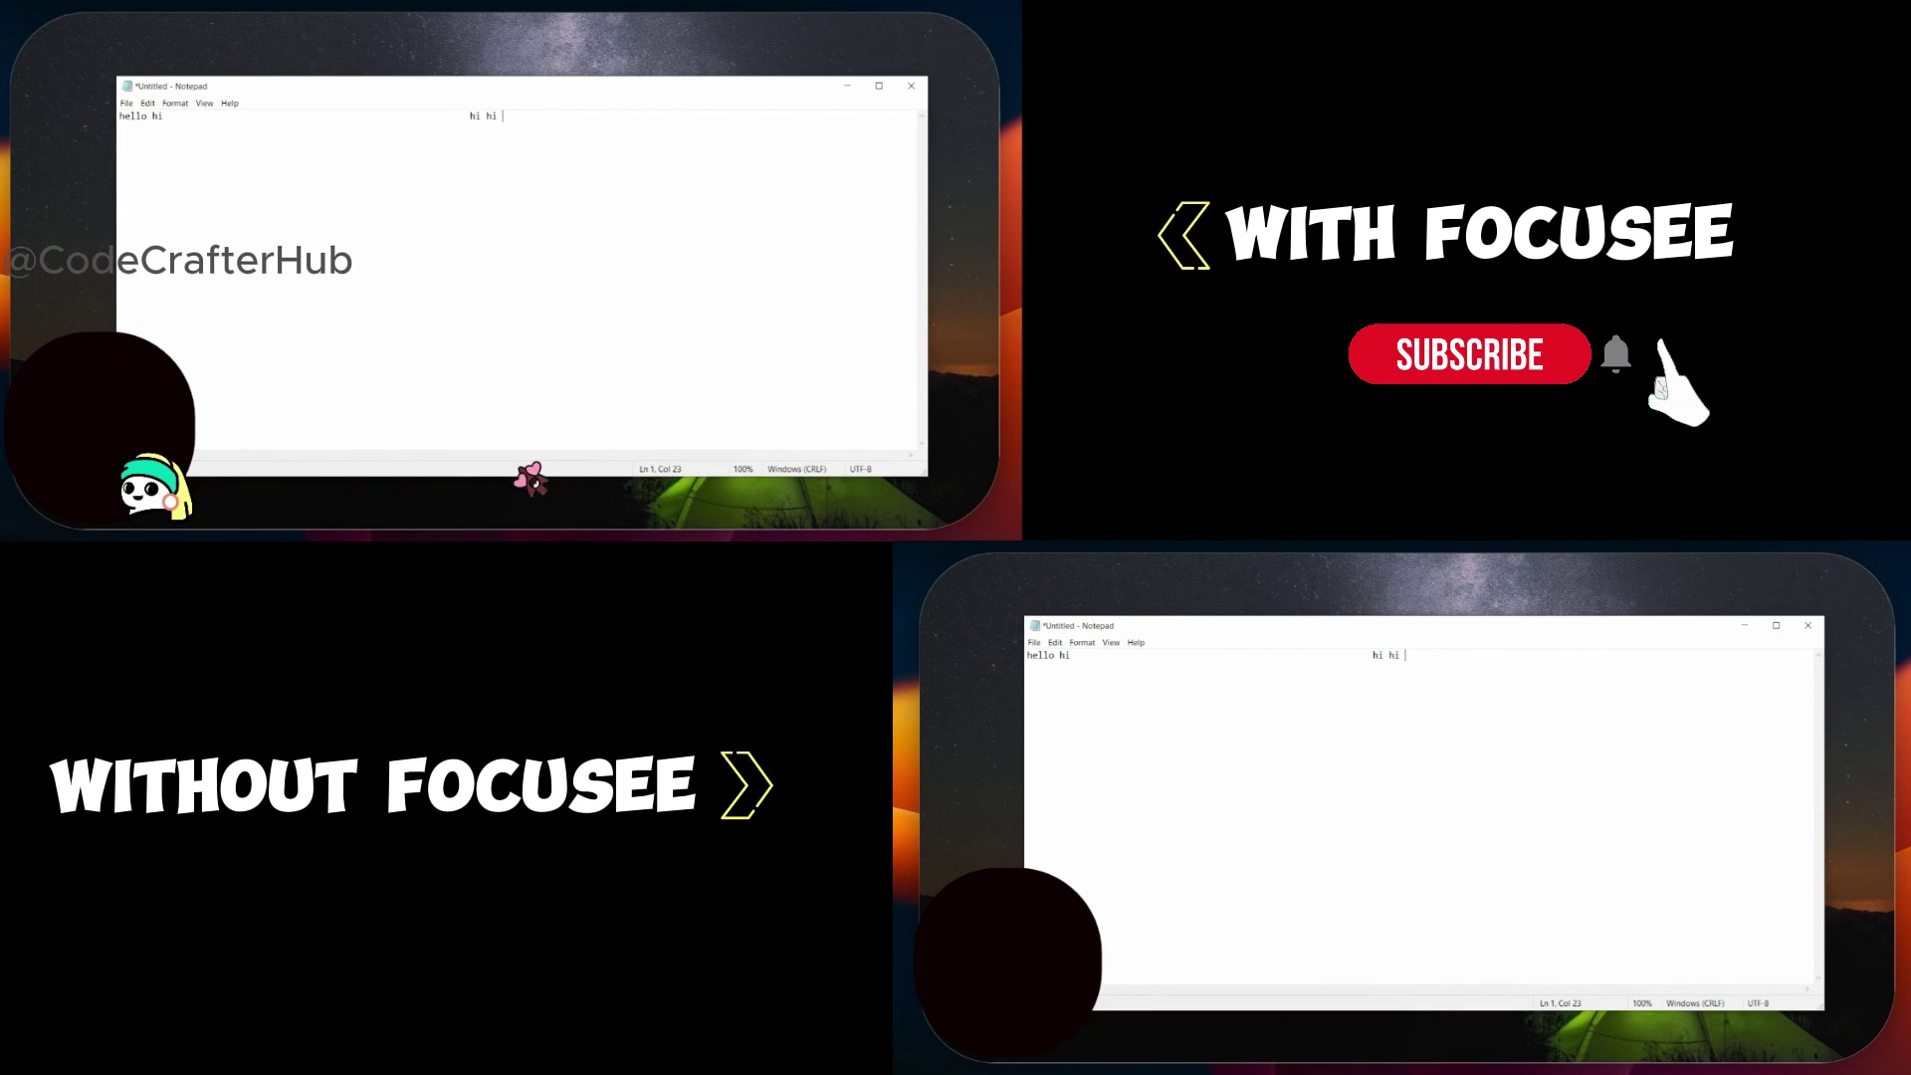
left_click(1373, 654)
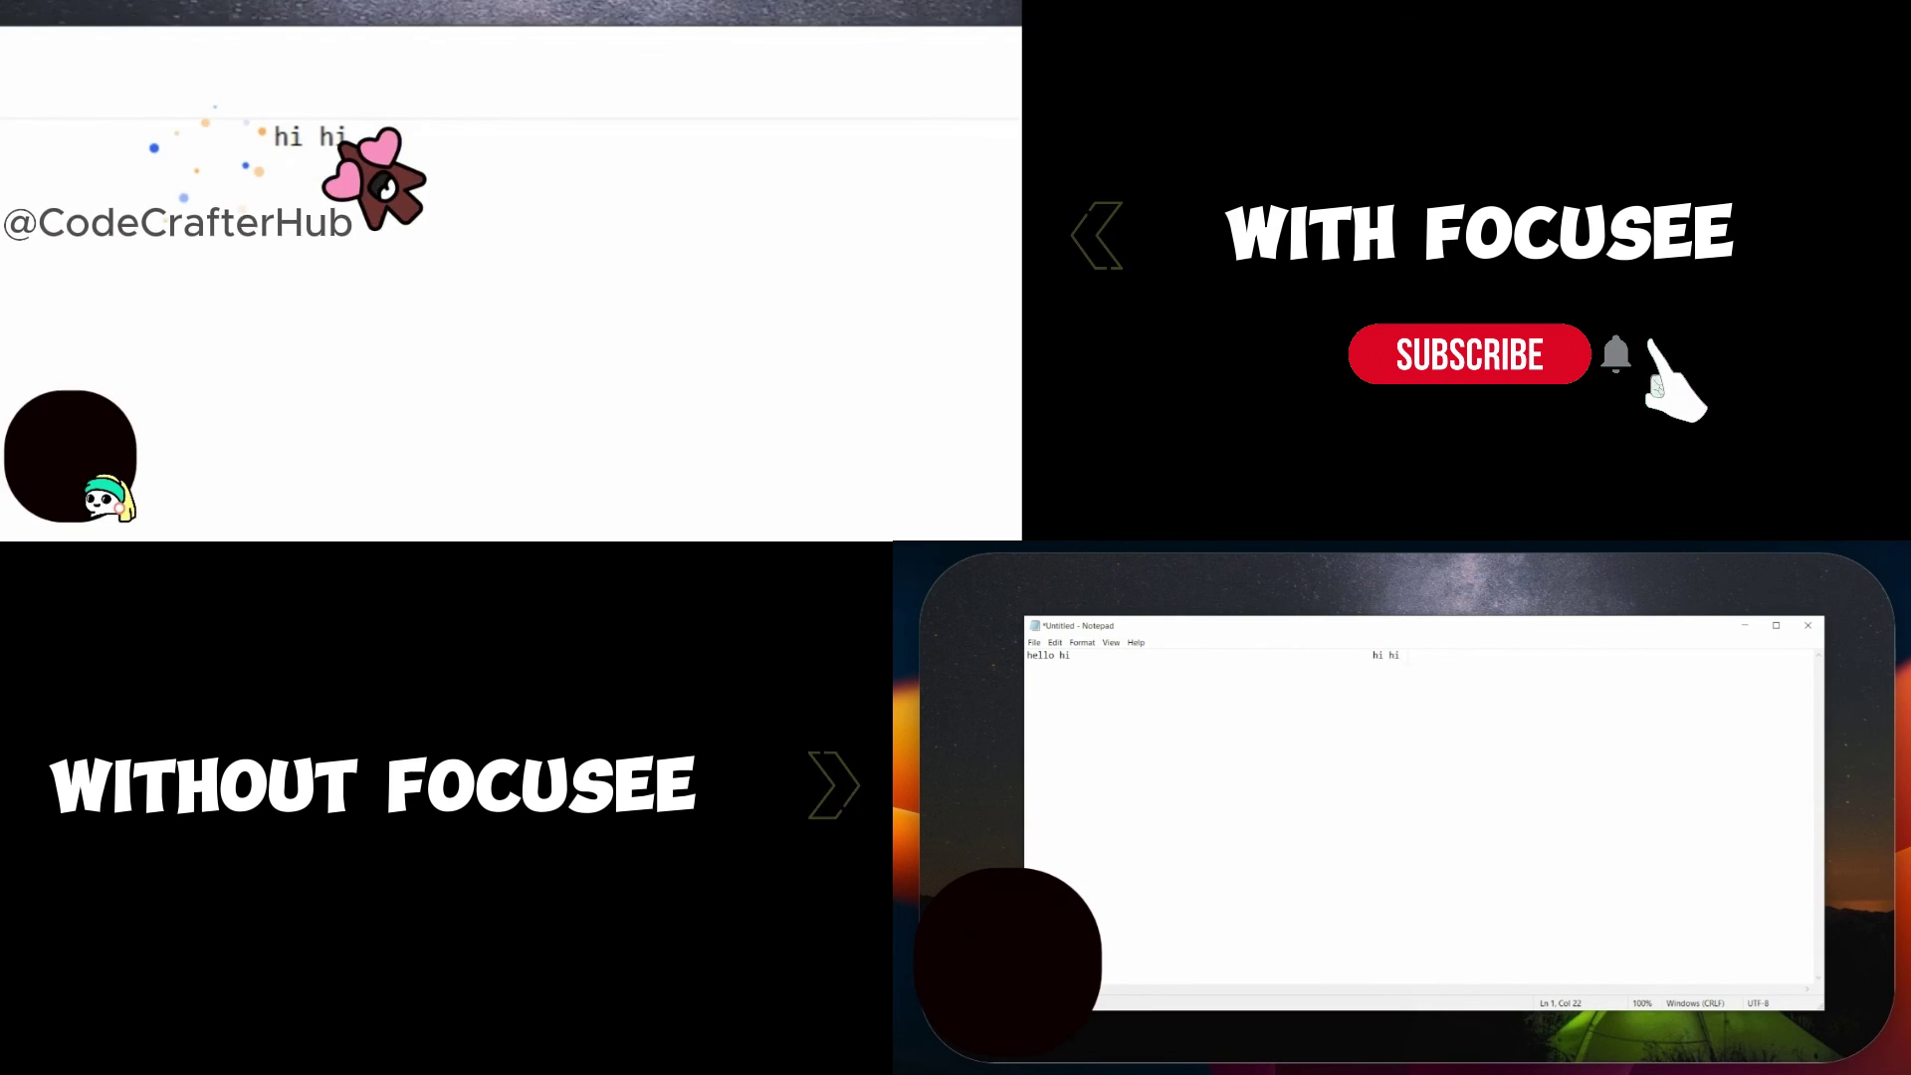
left_click_drag(1372, 655, 1405, 655)
left_click(1492, 756)
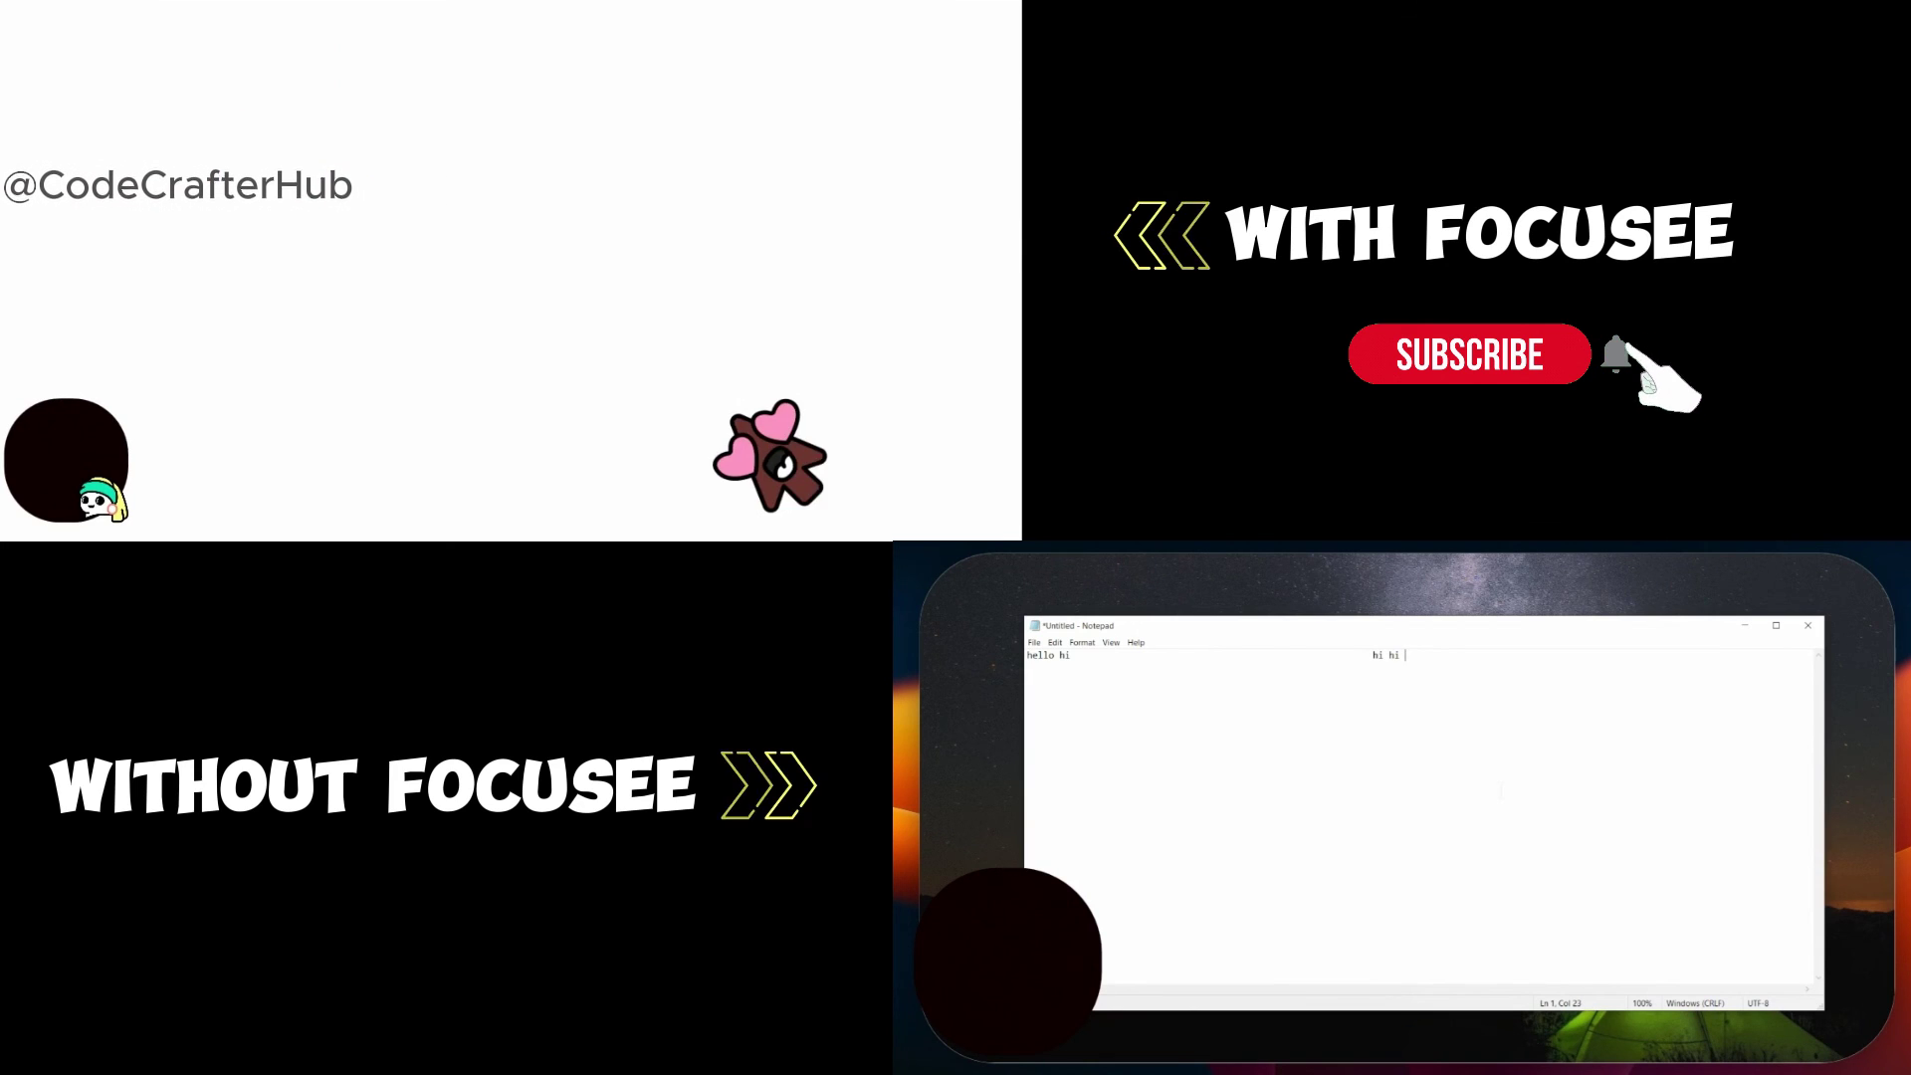